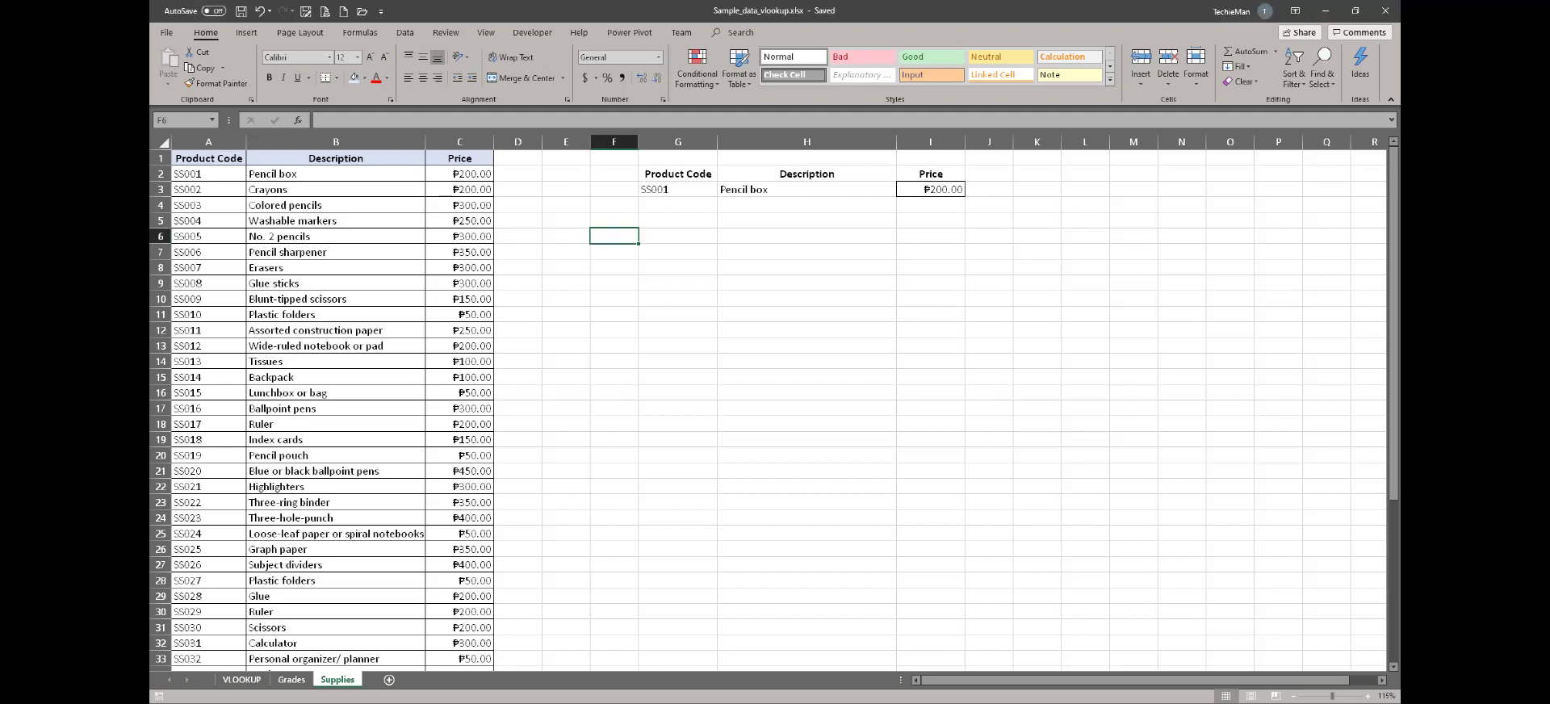
- Change the lookup product code in G3 to SS013 and check the matching description and price in the supplies list
{"action": "left_click", "coordinate": [677, 190]}
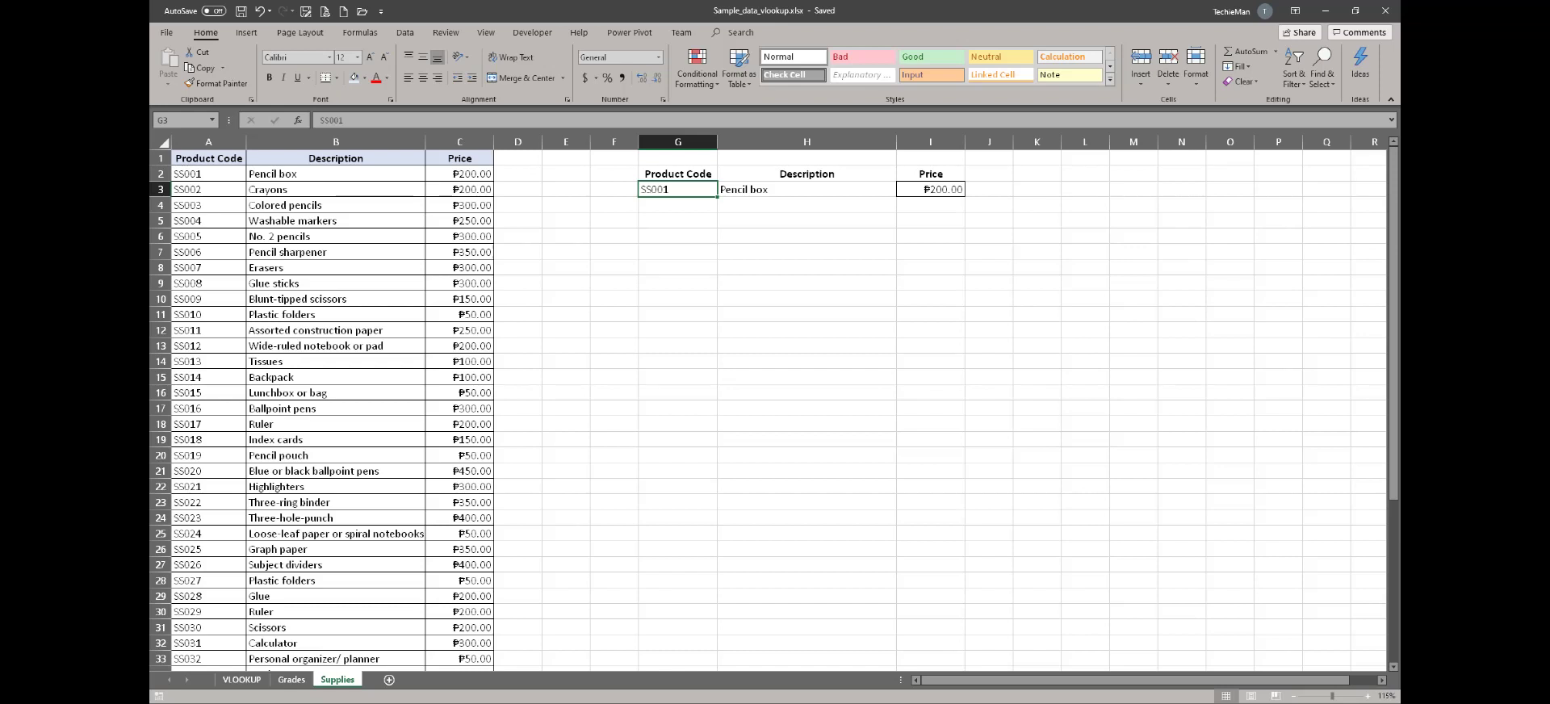
{"action": "left_click", "coordinate": [807, 190]}
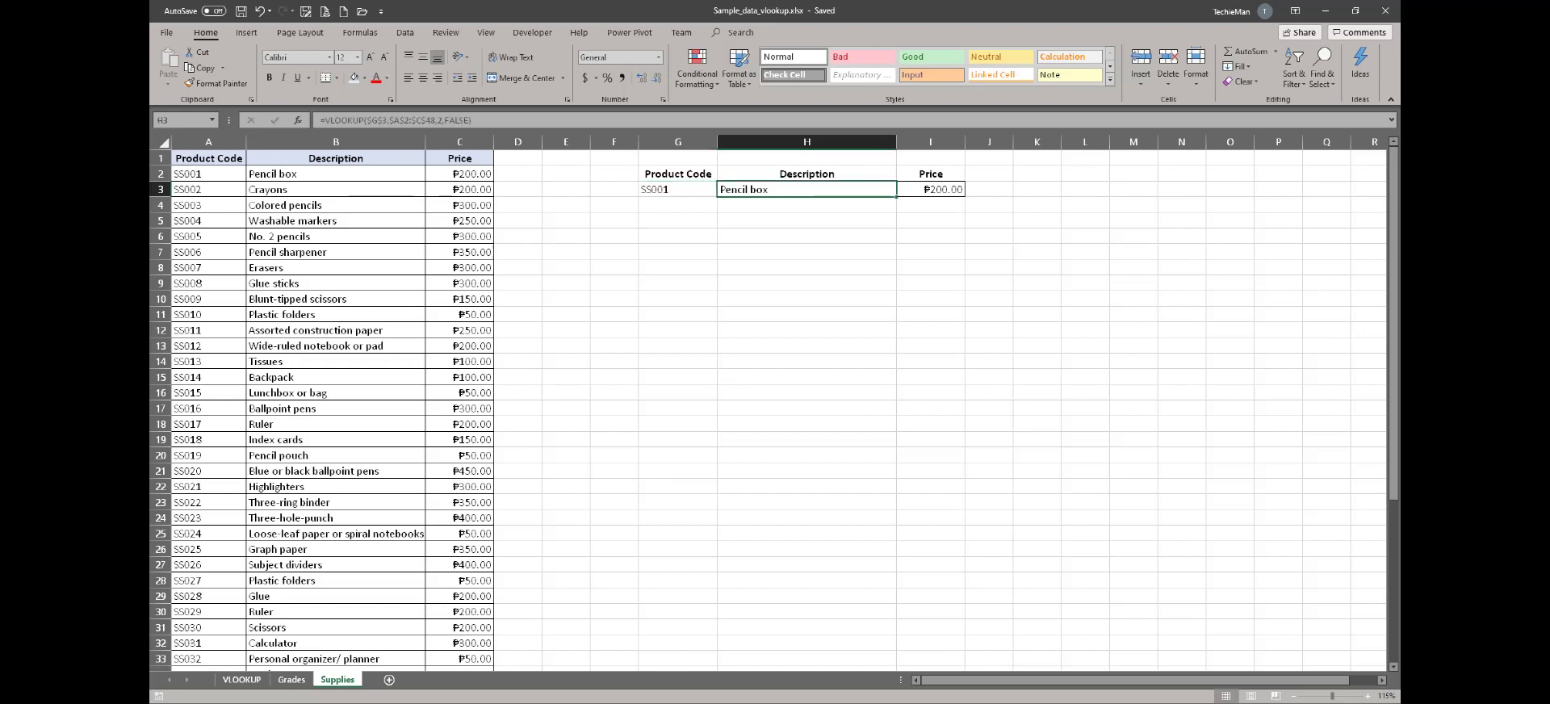
{"action": "left_click", "coordinate": [931, 189]}
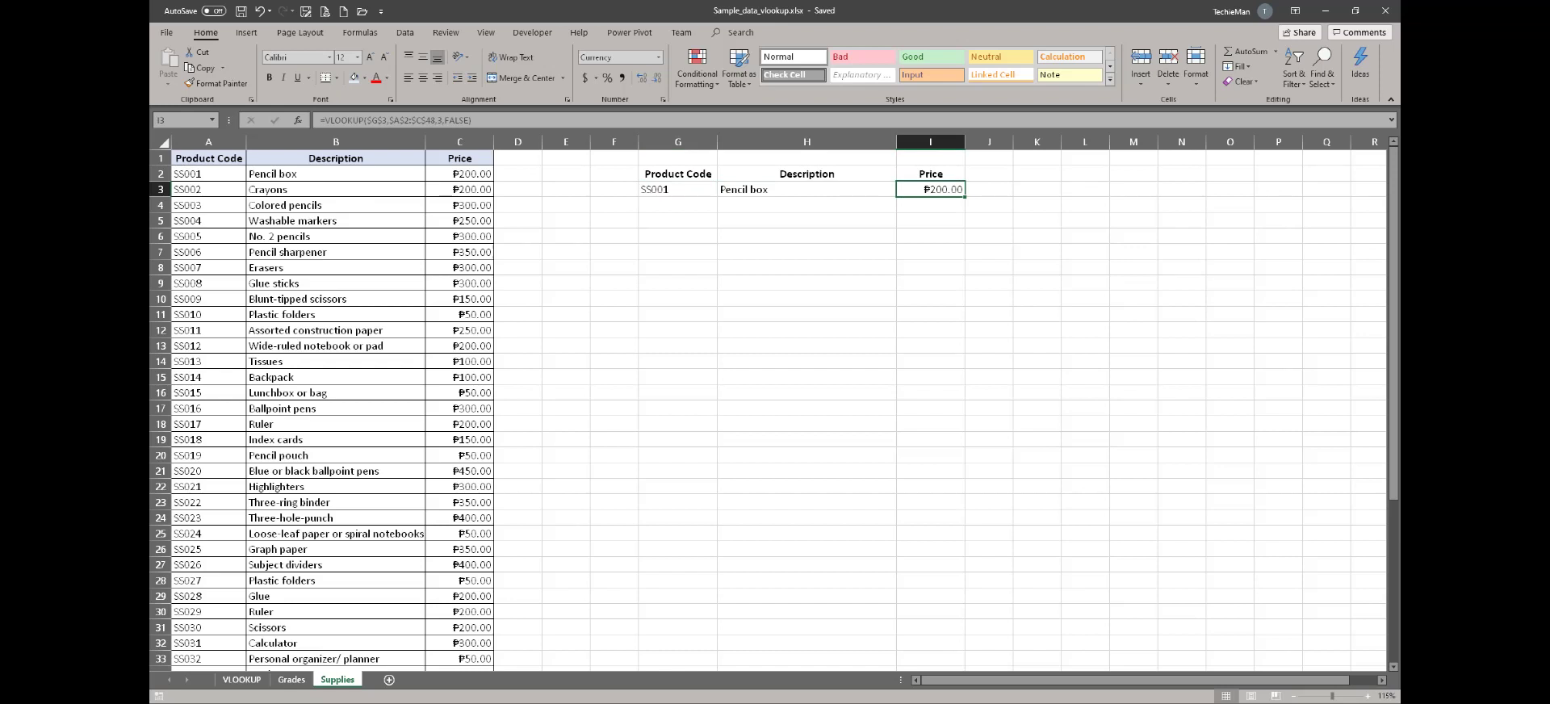
{"action": "left_click", "coordinate": [677, 190]}
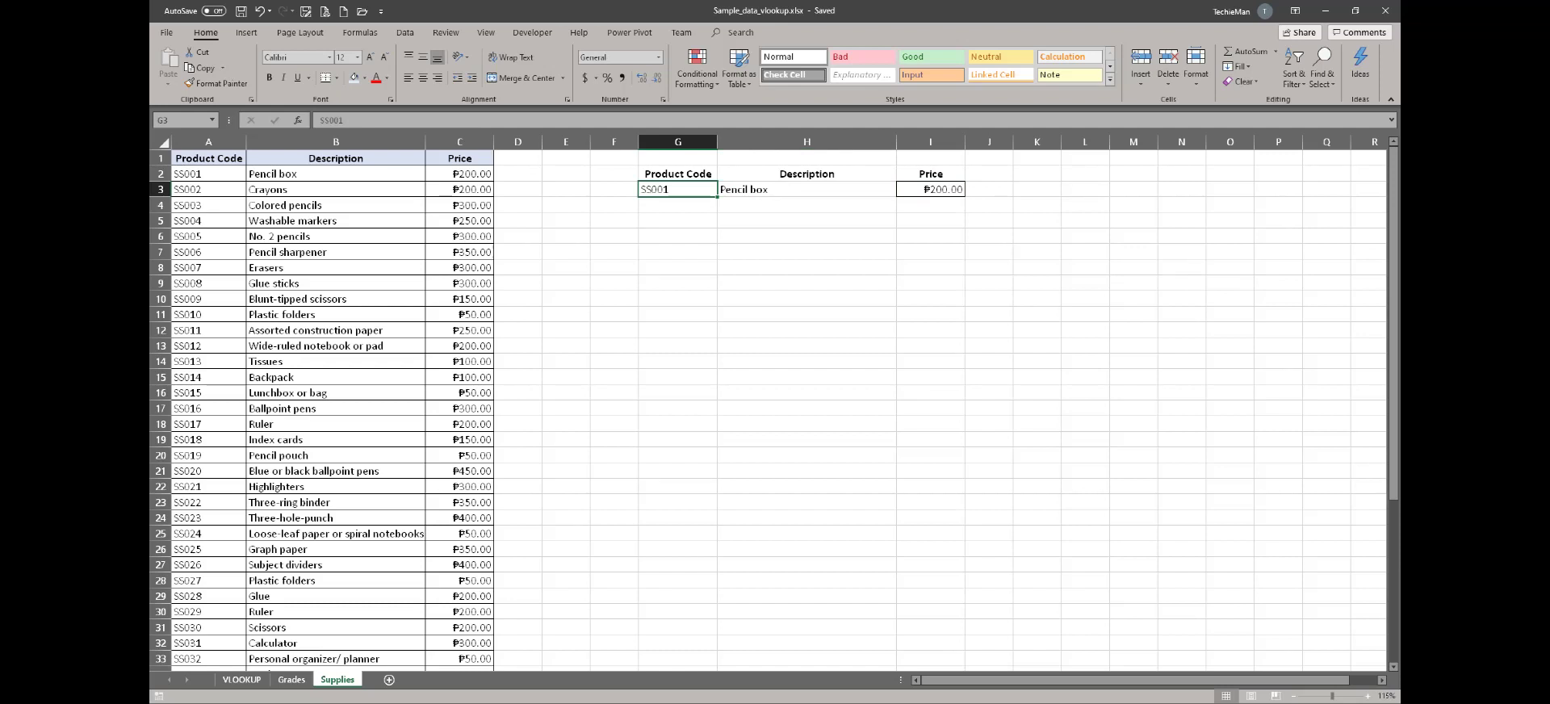
{"action": "type", "text": "SS"}
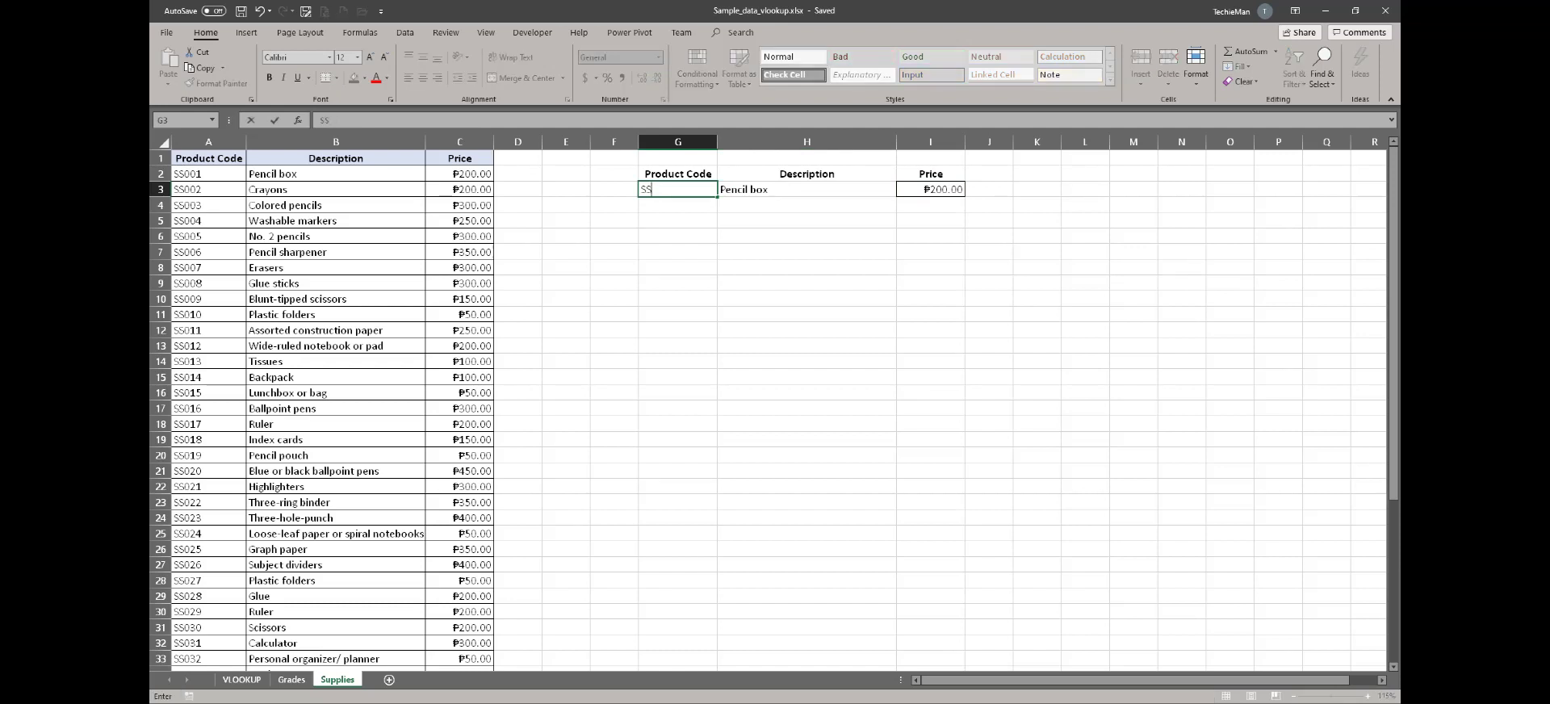
{"action": "type", "text": "013"}
{"action": "key", "text": "Return"}
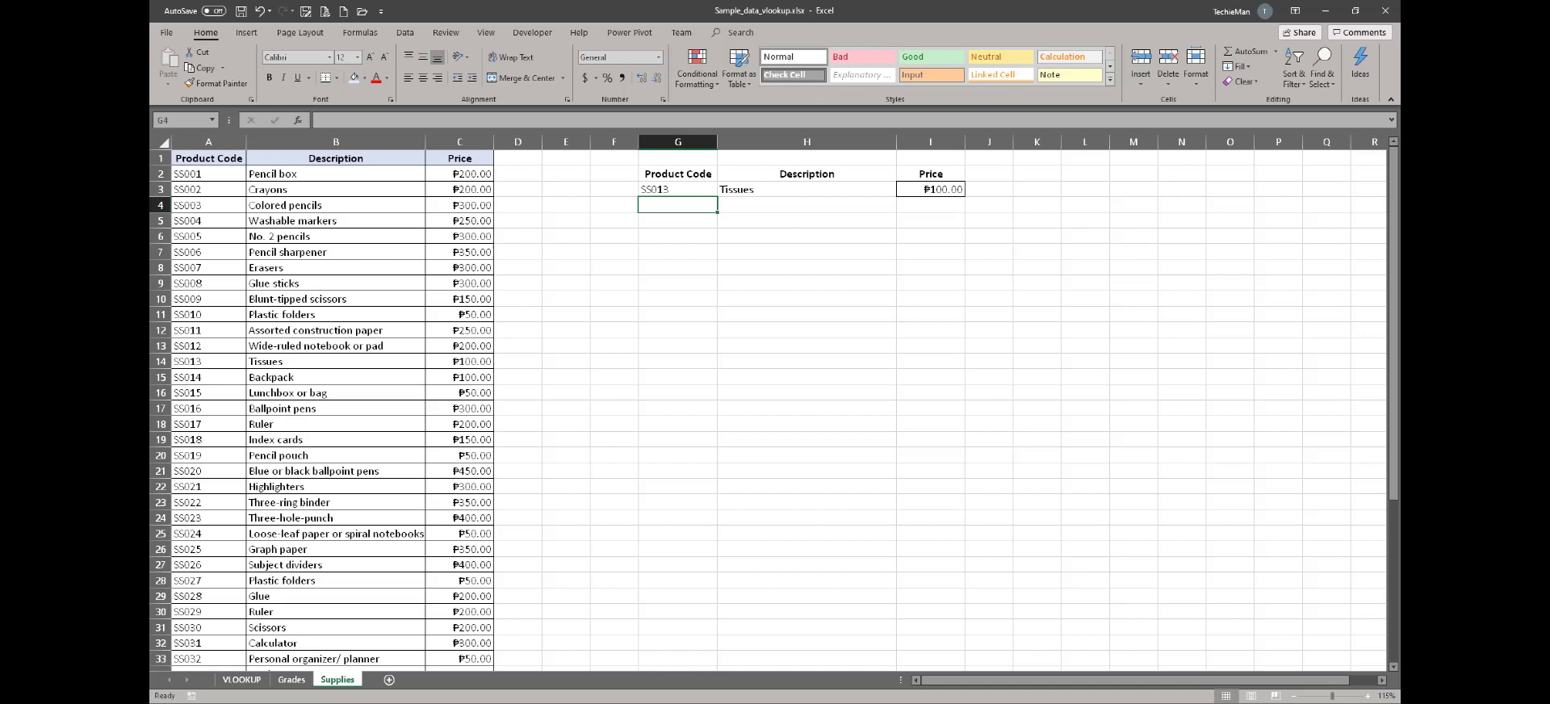
{"action": "left_click", "coordinate": [336, 377]}
{"action": "left_click", "coordinate": [336, 362]}
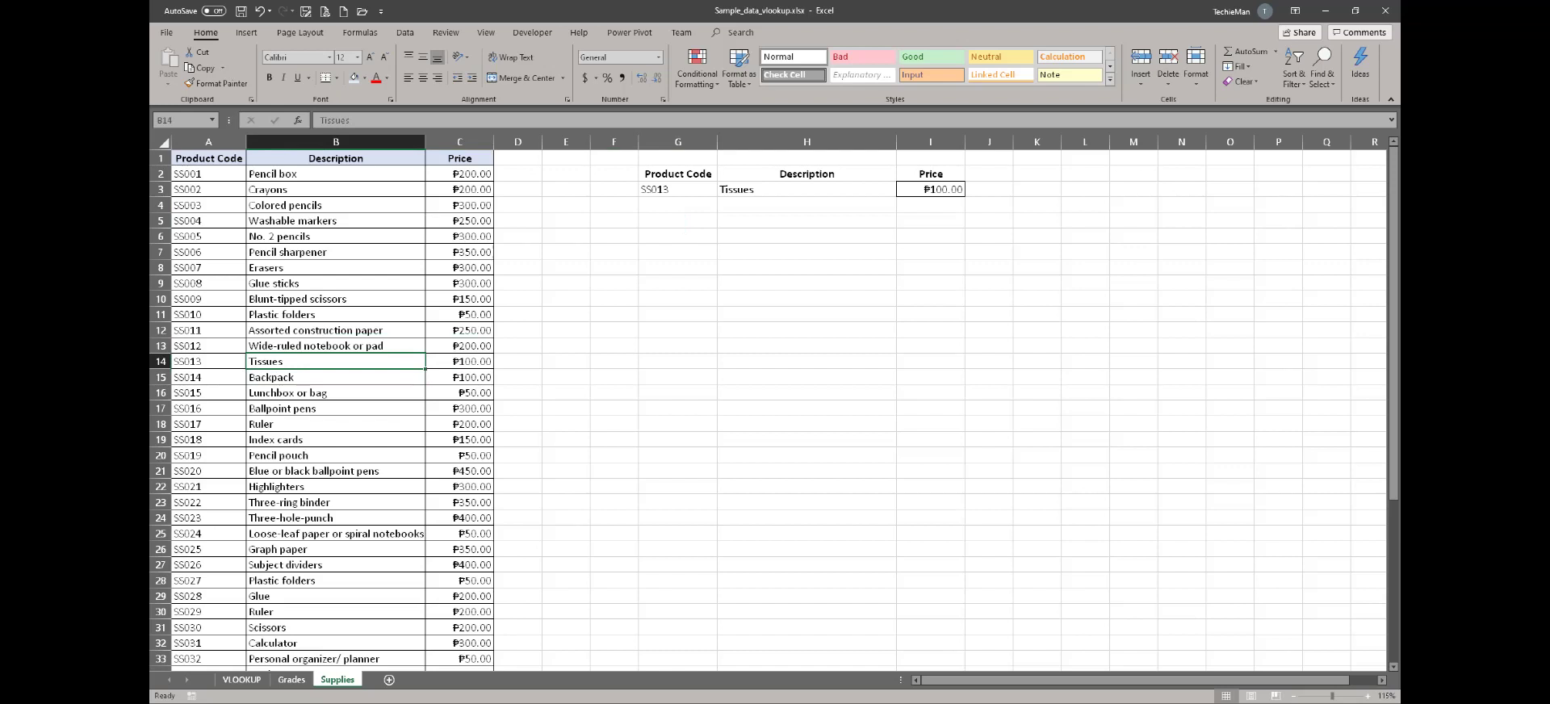
{"action": "left_click", "coordinate": [459, 362]}
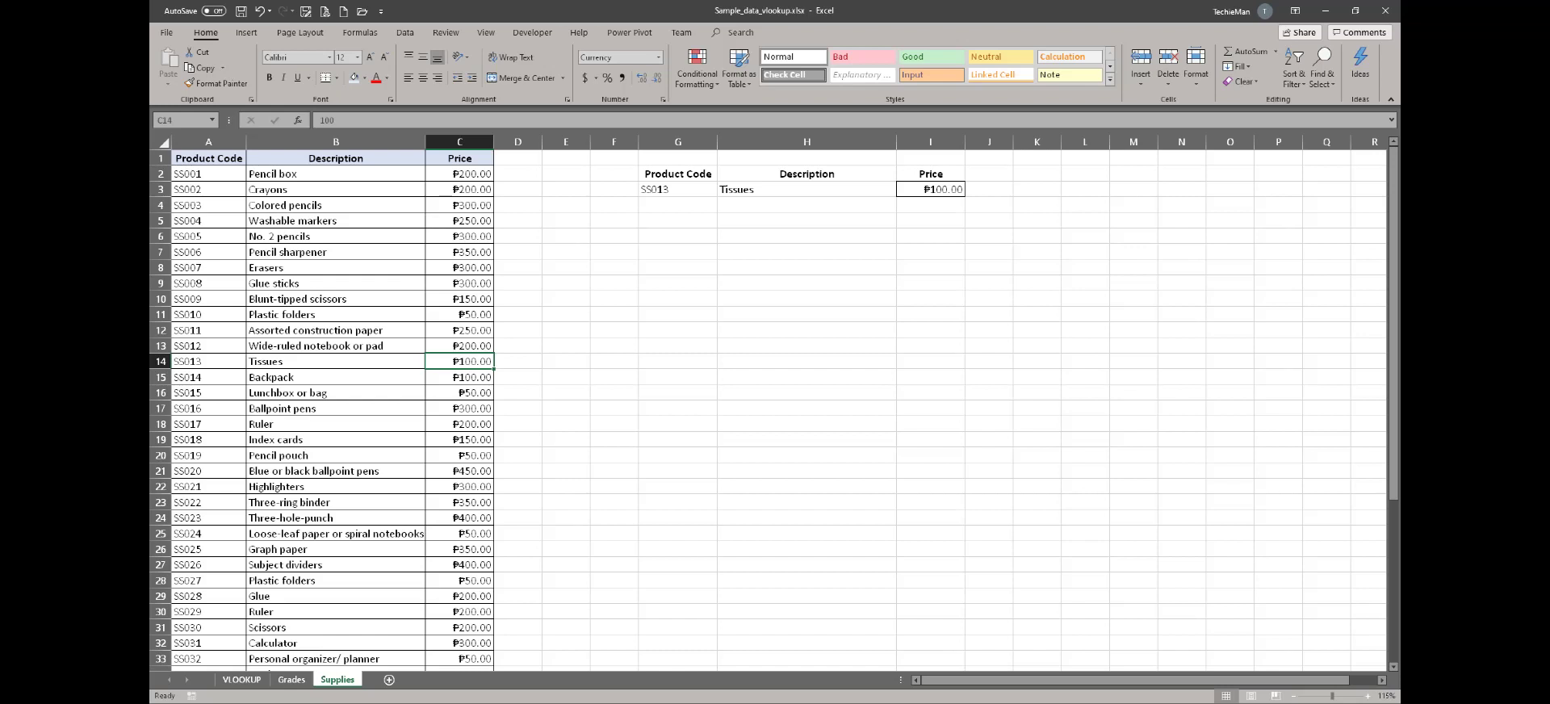
- Start an INDEX formula in G9 with the supplies data range A2:C48 as its array
{"action": "left_click", "coordinate": [678, 283]}
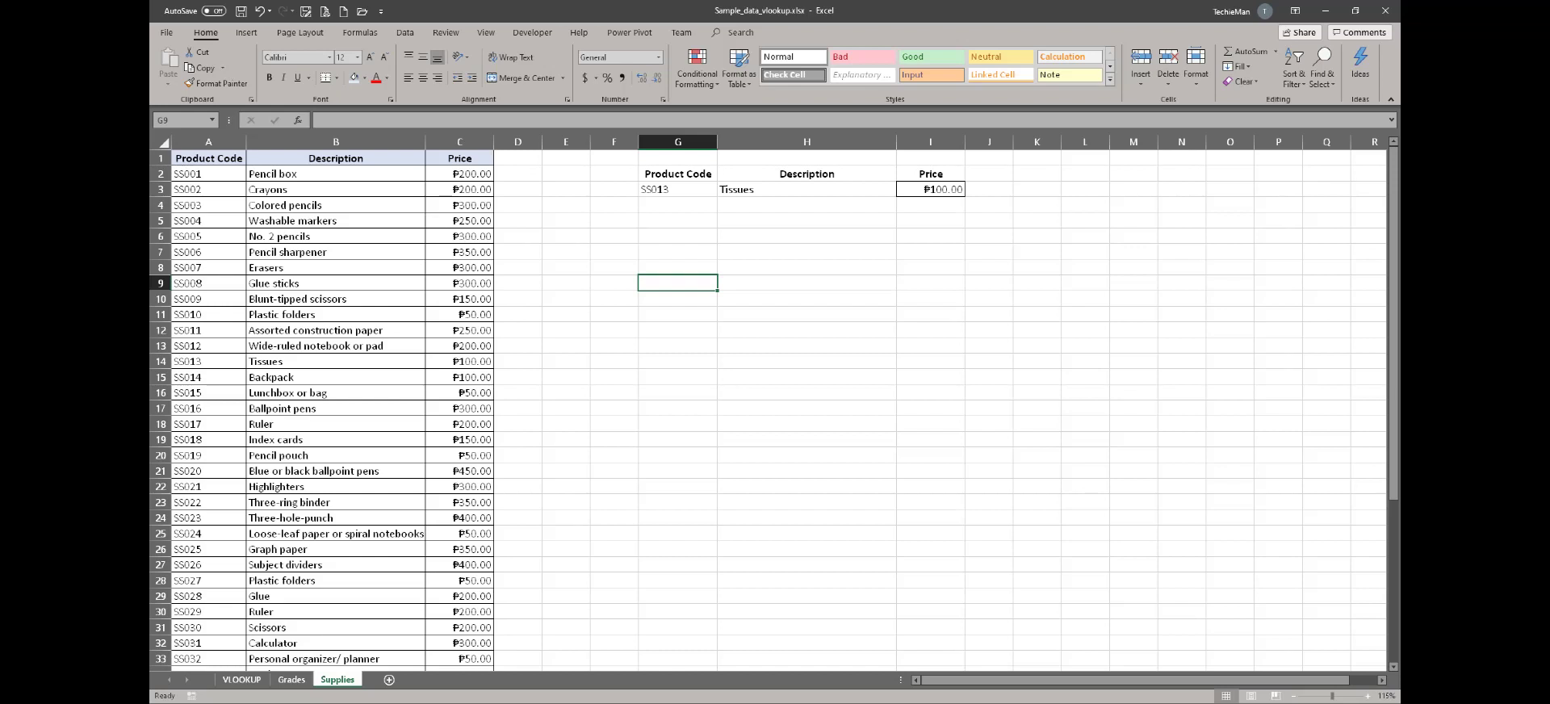
{"action": "type", "text": "="}
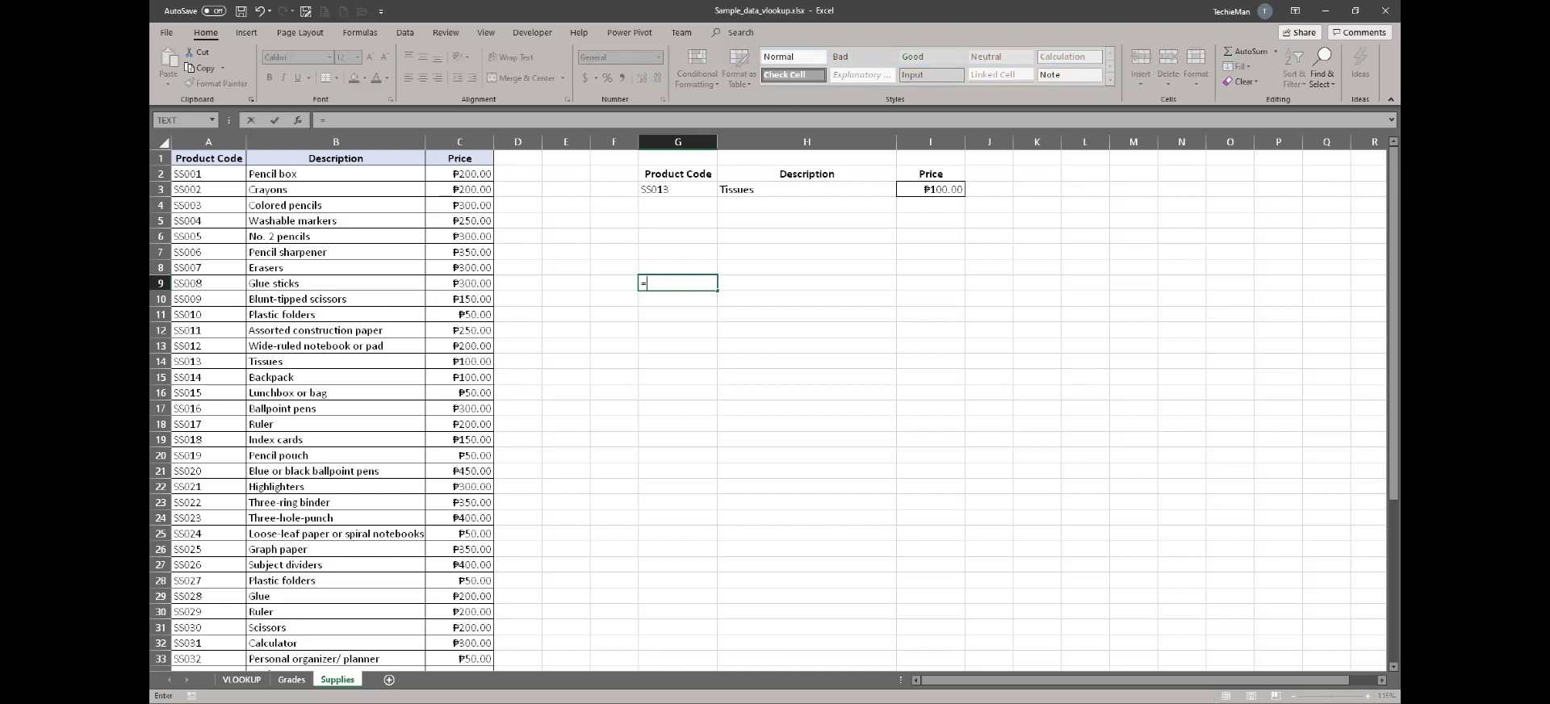
{"action": "type", "text": "IN"}
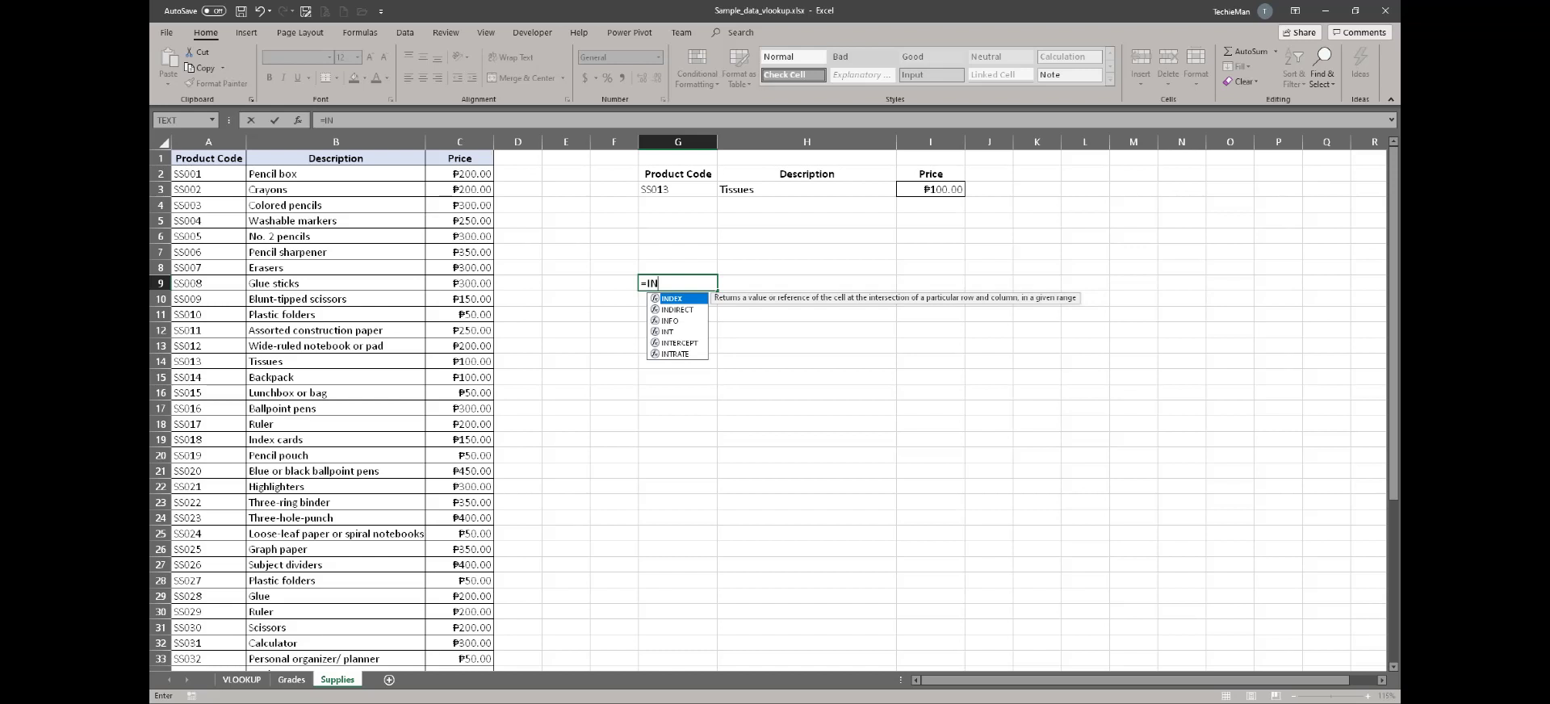
{"action": "type", "text": "D"}
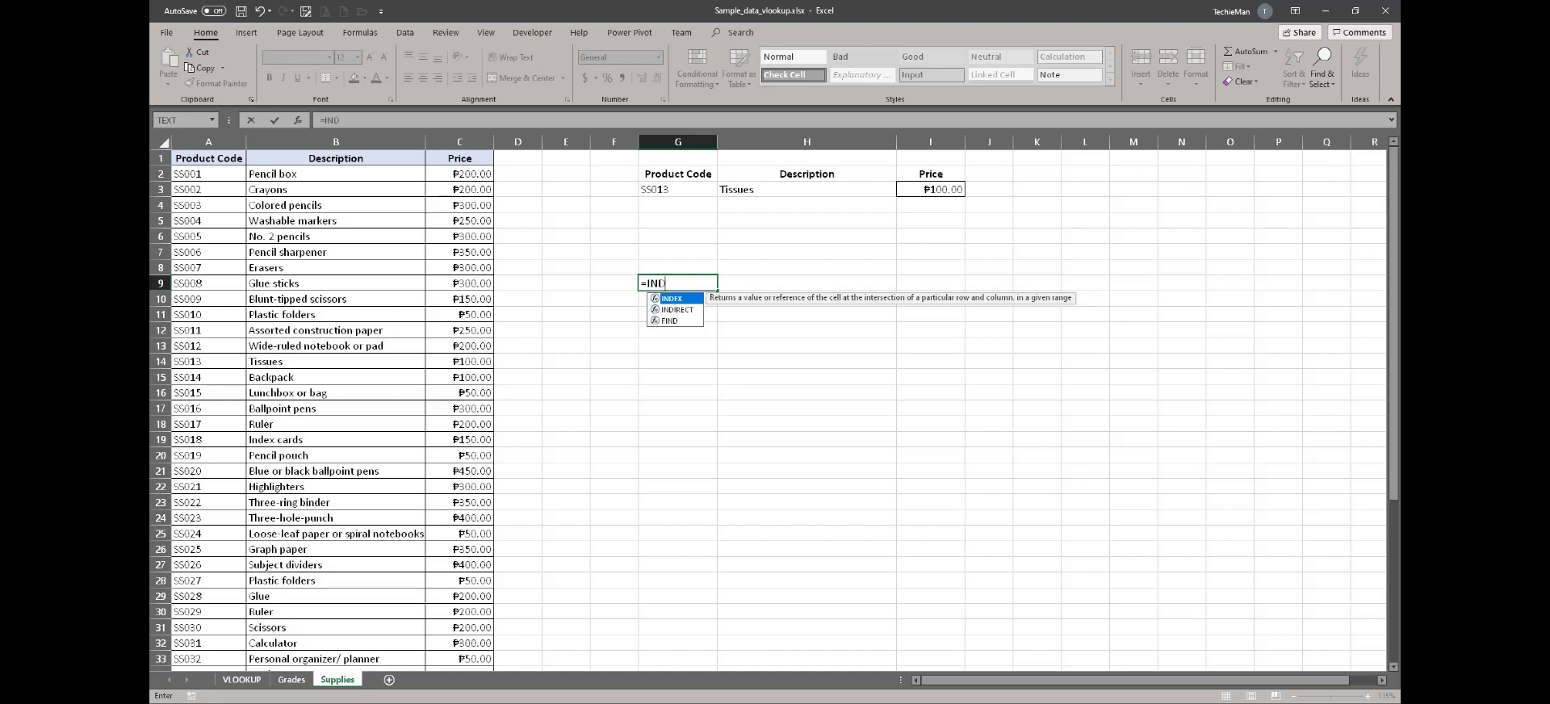
{"action": "key", "text": "Tab"}
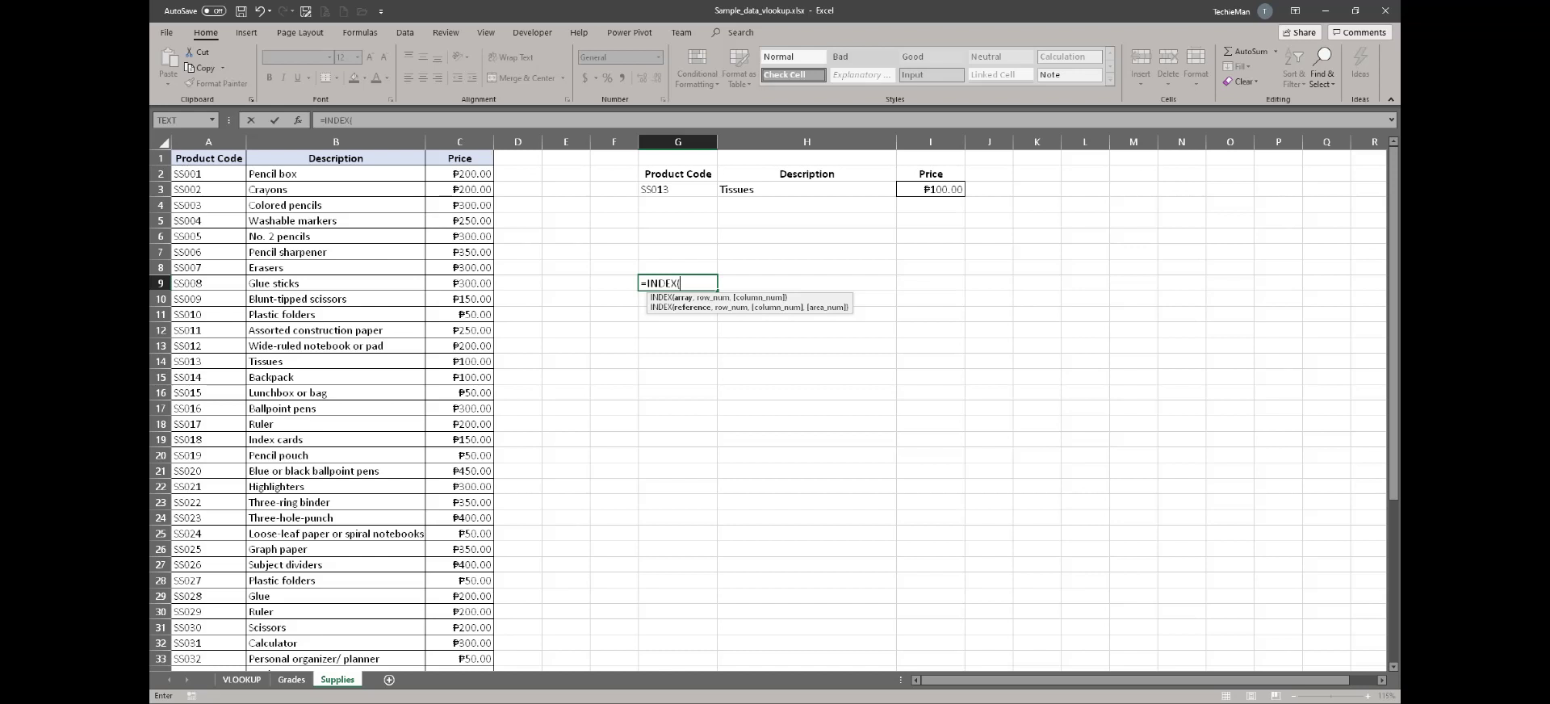
{"action": "left_click", "coordinate": [208, 173]}
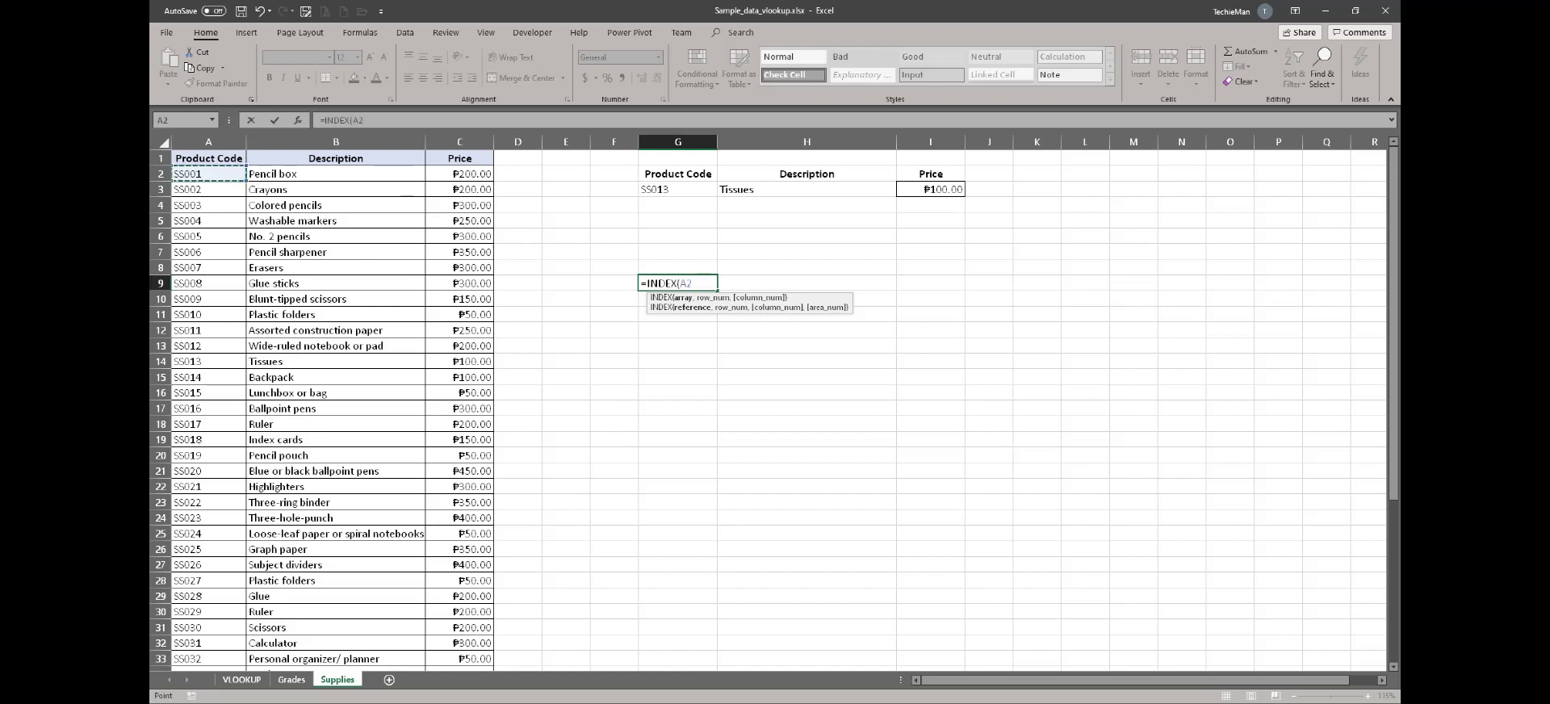
{"action": "key", "text": "ctrl+shift+Down"}
{"action": "key", "text": "ctrl+shift+Right"}
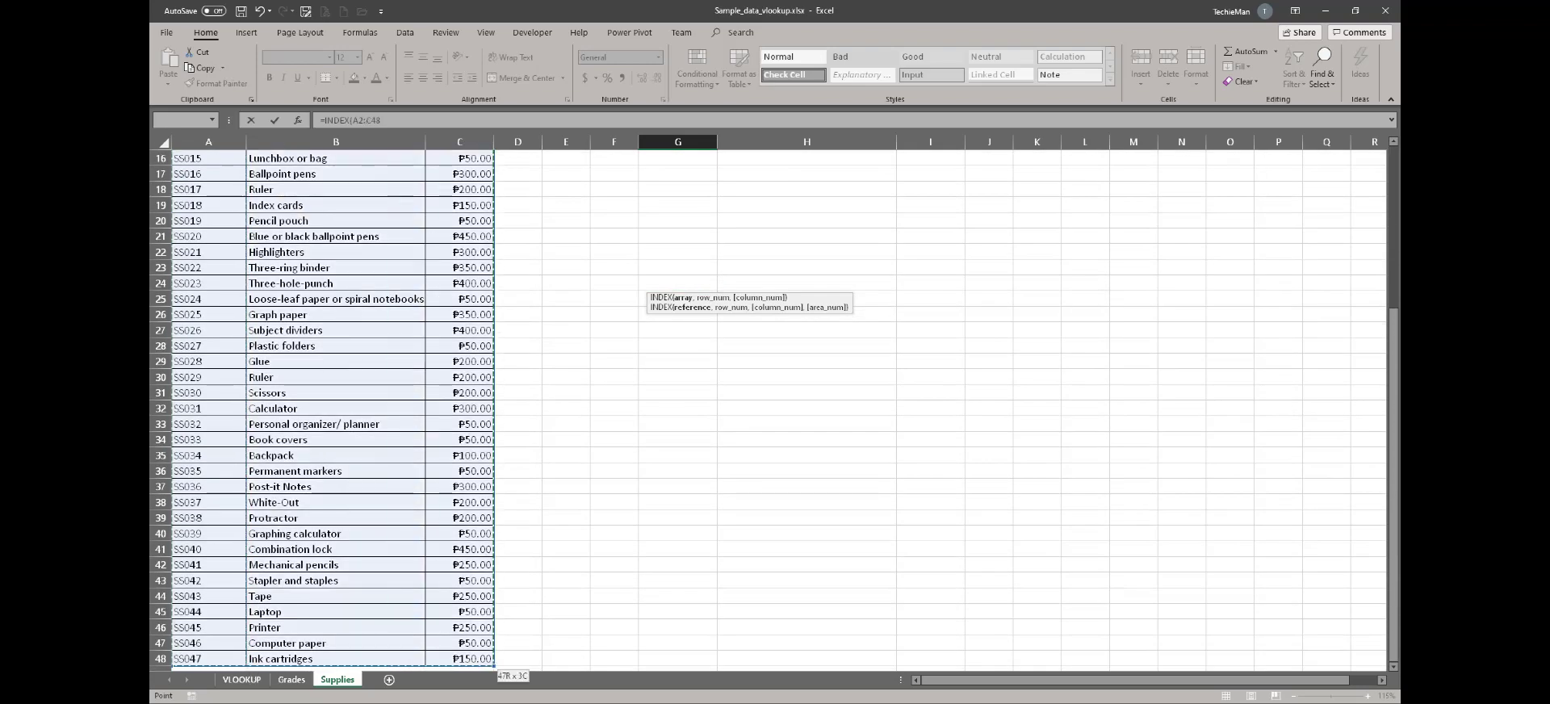
{"action": "scroll", "coordinate": [767, 410], "scroll_direction": "up", "scroll_amount": 4}
{"action": "scroll", "coordinate": [767, 410], "scroll_direction": "up", "scroll_amount": 1}
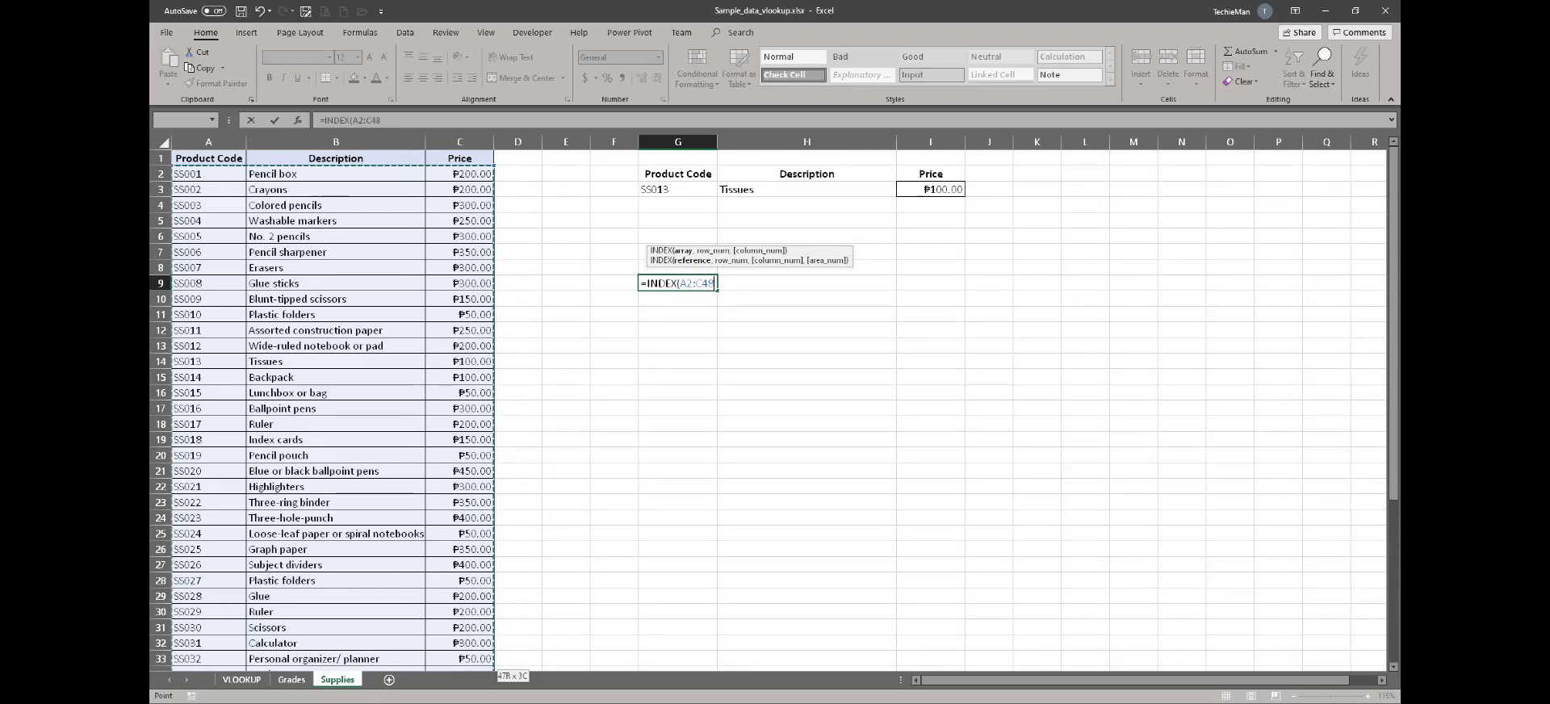
- Complete the INDEX formula in G9 with row number 5 and column number 2, and review its arguments
{"action": "type", "text": ","}
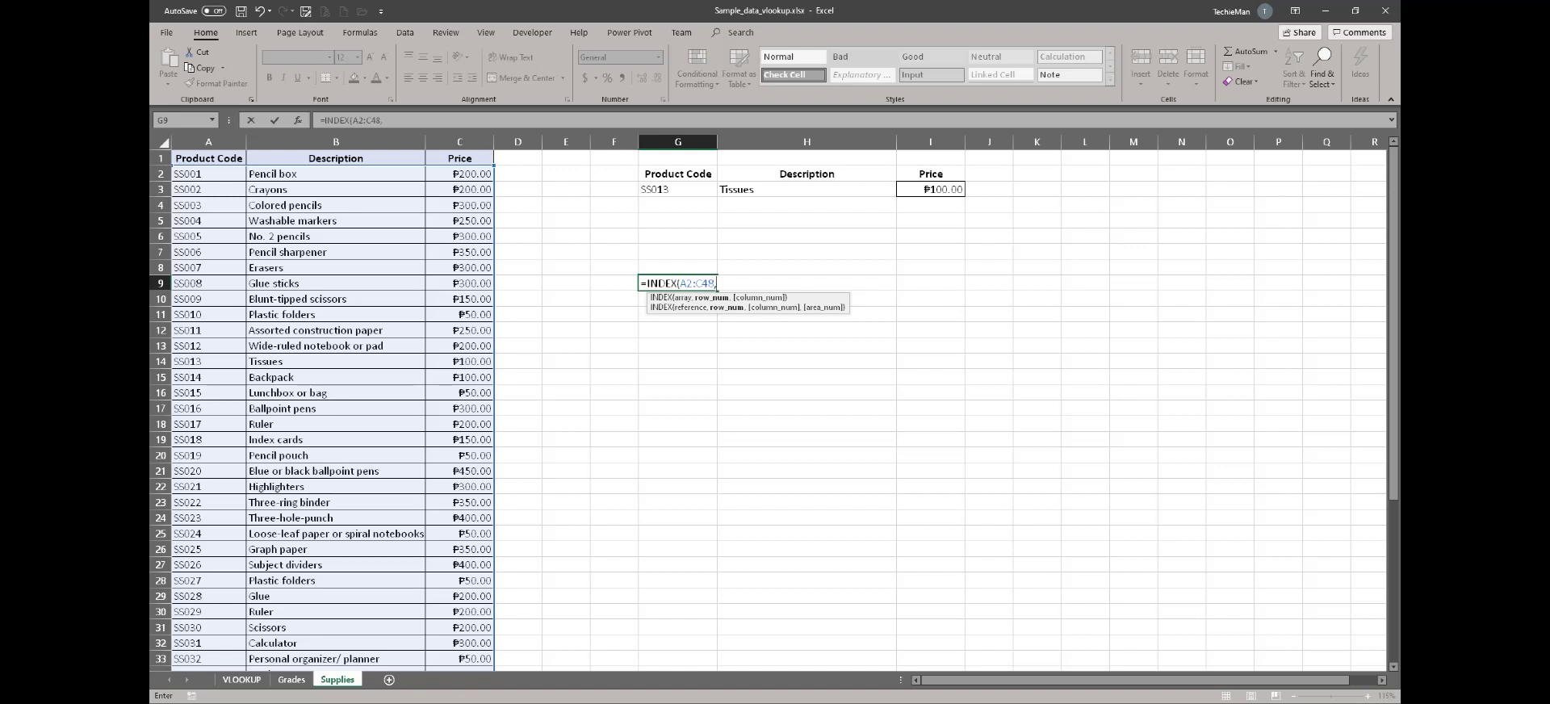
{"action": "type", "text": "5"}
{"action": "type", "text": ","}
{"action": "type", "text": "2)"}
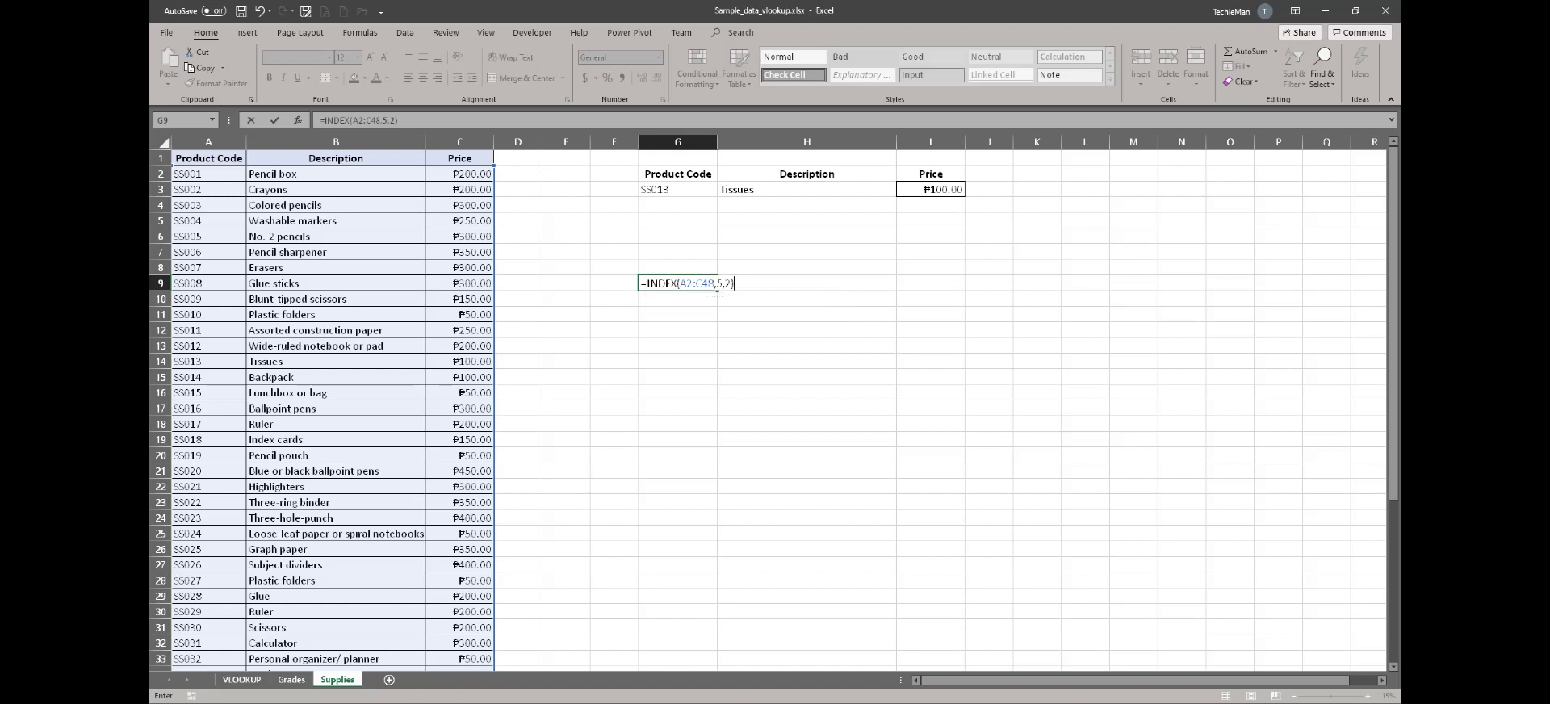
{"action": "key", "text": "Return"}
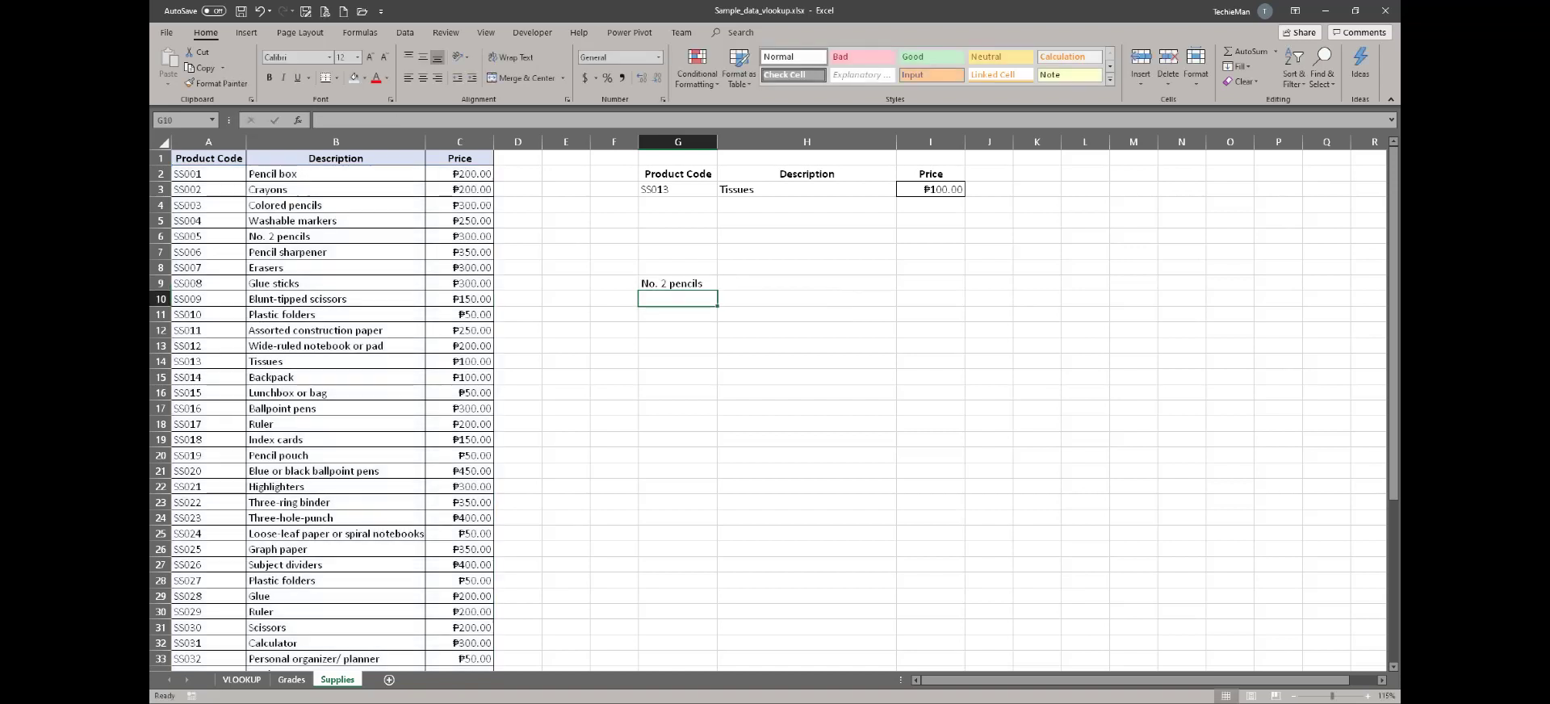
{"action": "key", "text": "Up"}
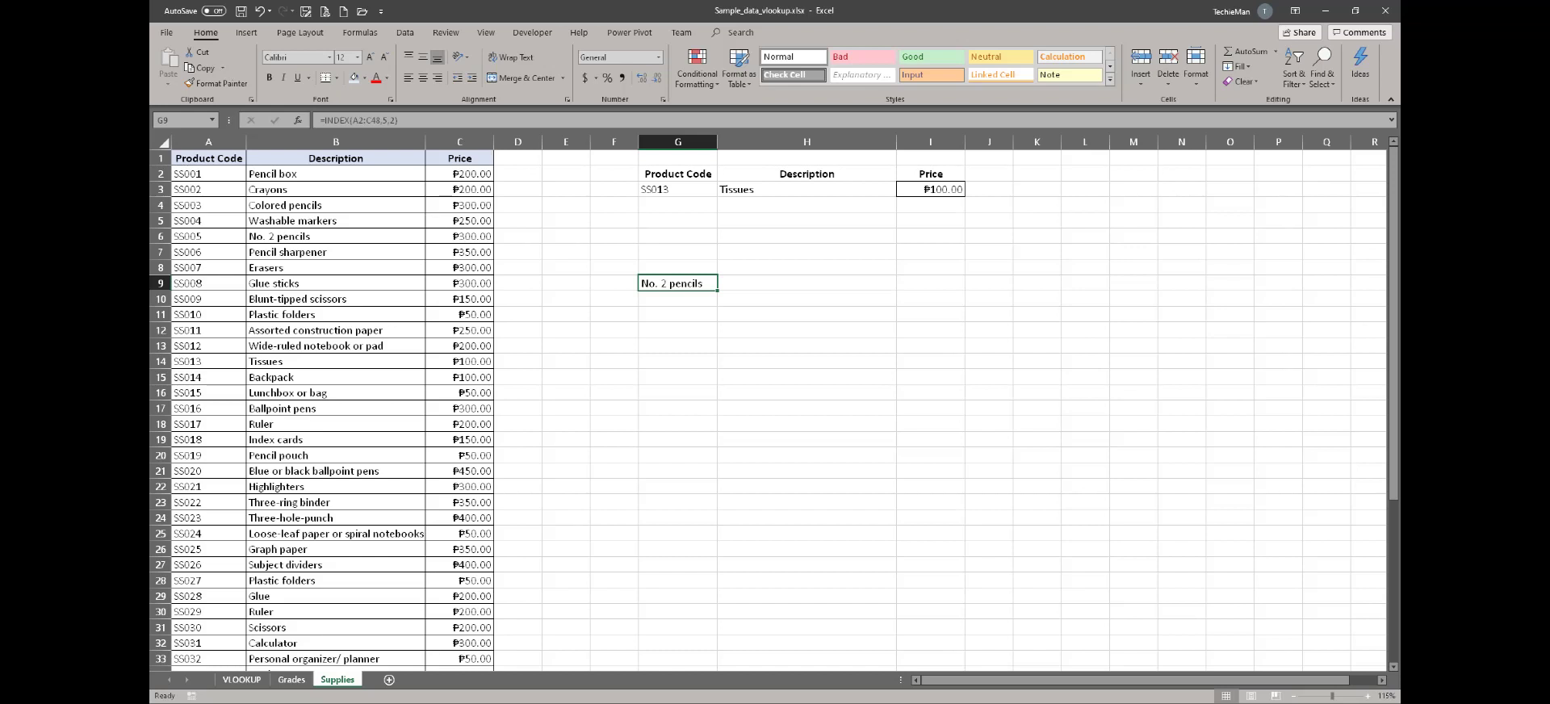
{"action": "key", "text": "F2"}
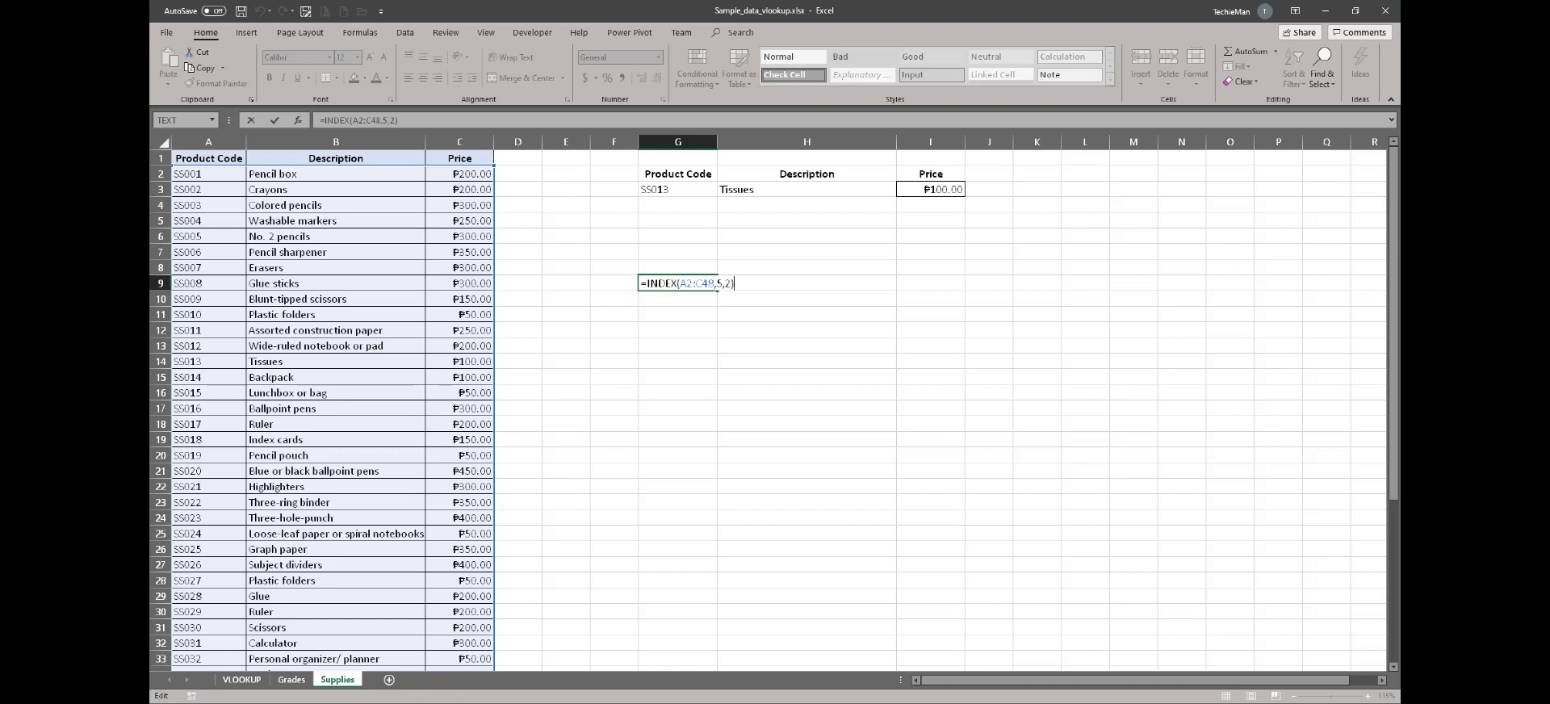
{"action": "key", "text": "Return"}
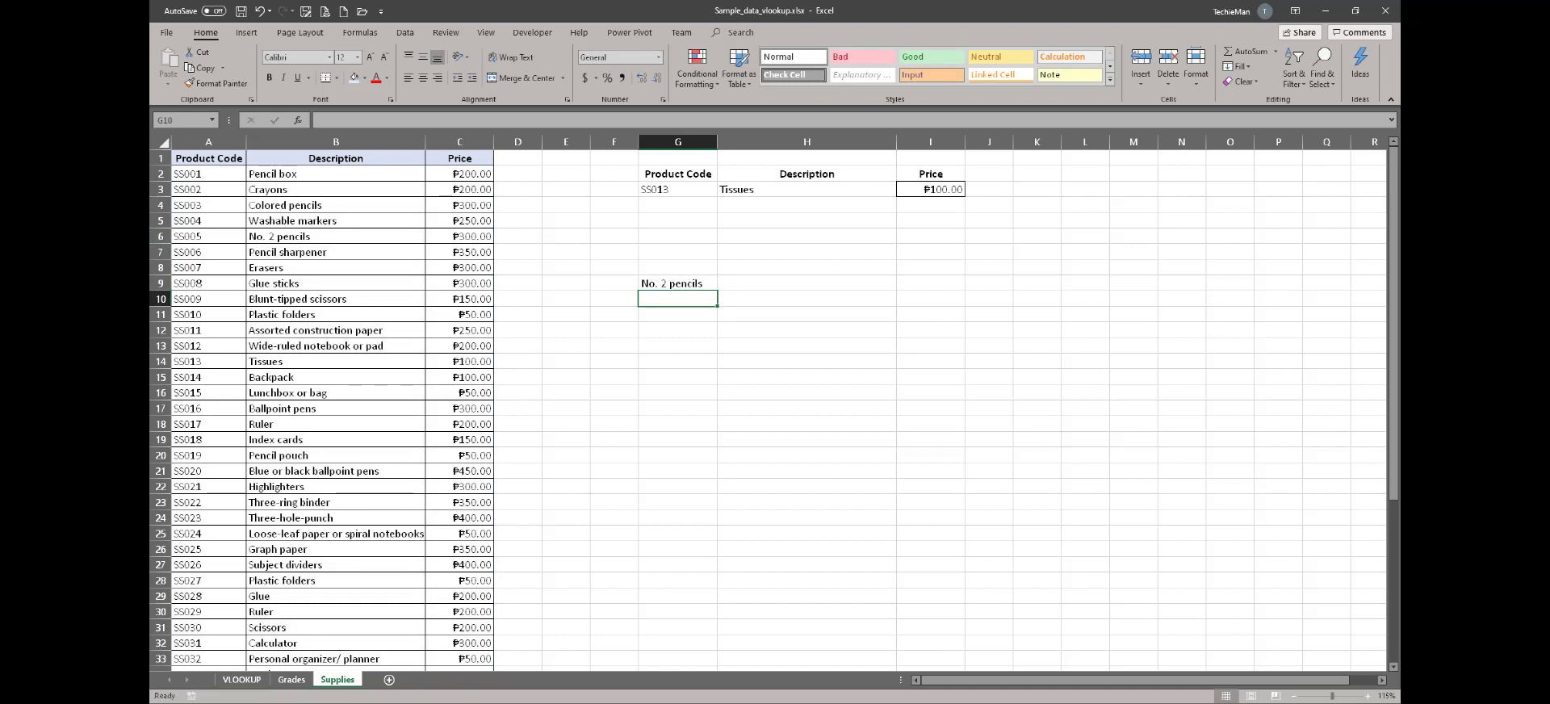
- Change the row number in the G9 INDEX formula to 10 and compare the result with the supplies list
{"action": "left_click", "coordinate": [677, 284]}
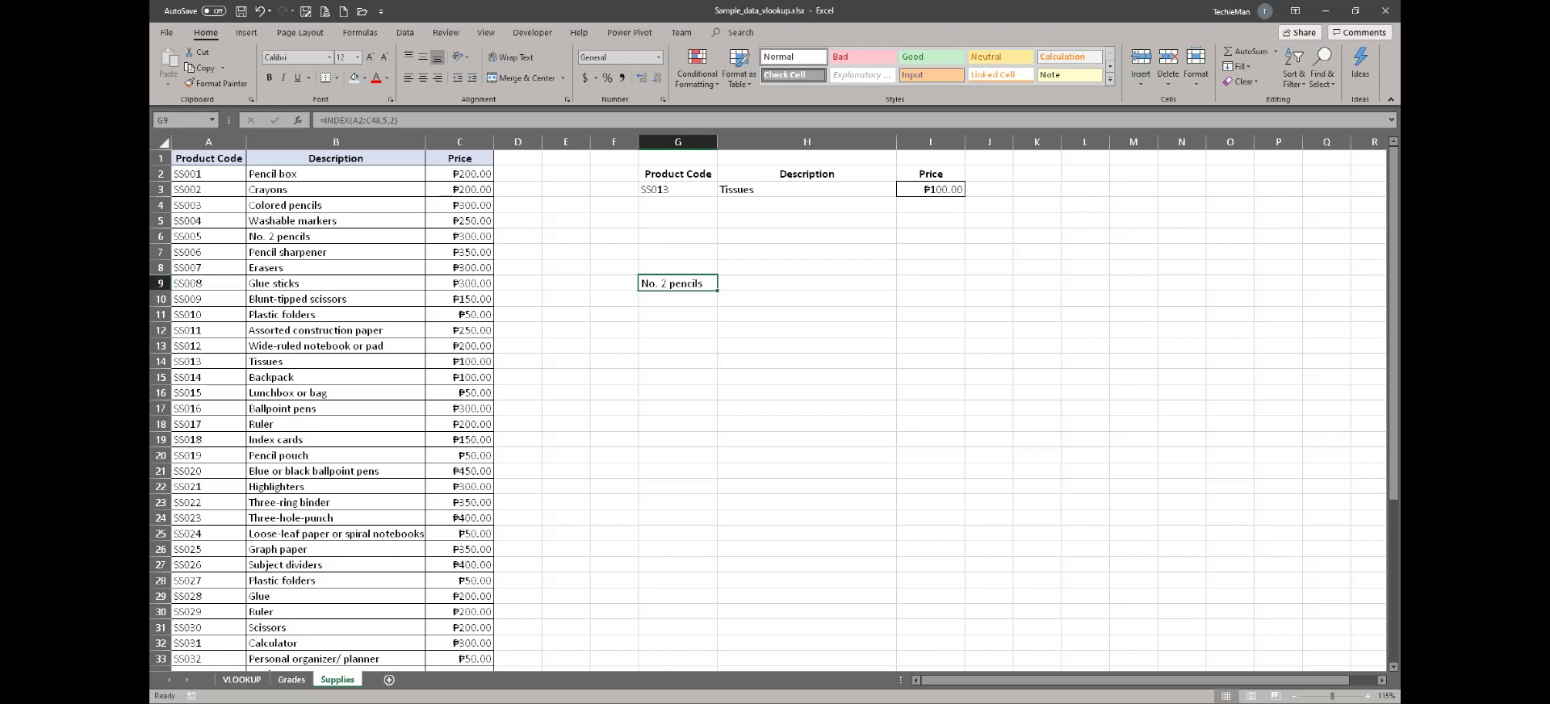
{"action": "key", "text": "F2"}
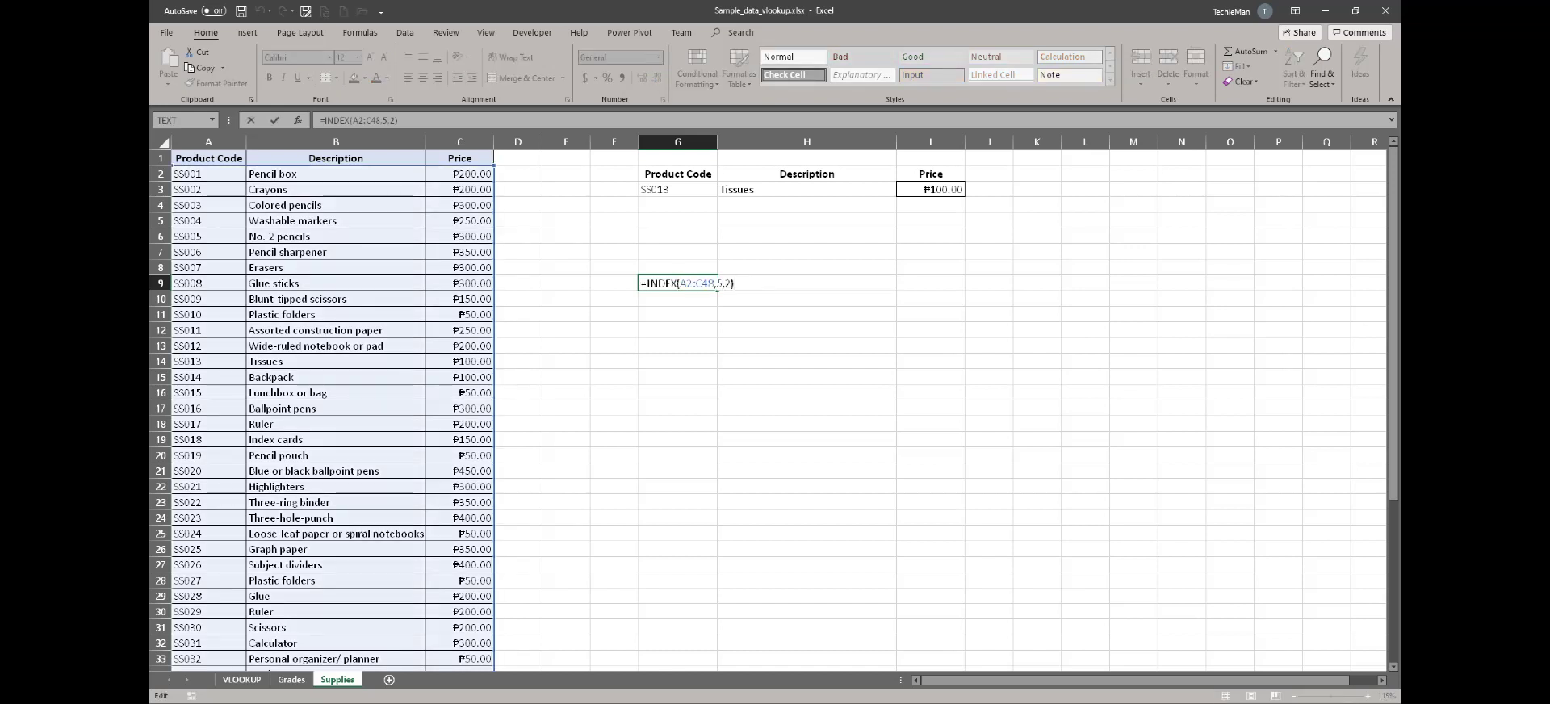
{"action": "key", "text": "Left"}
{"action": "key", "text": "Left"}
{"action": "key", "text": "Left"}
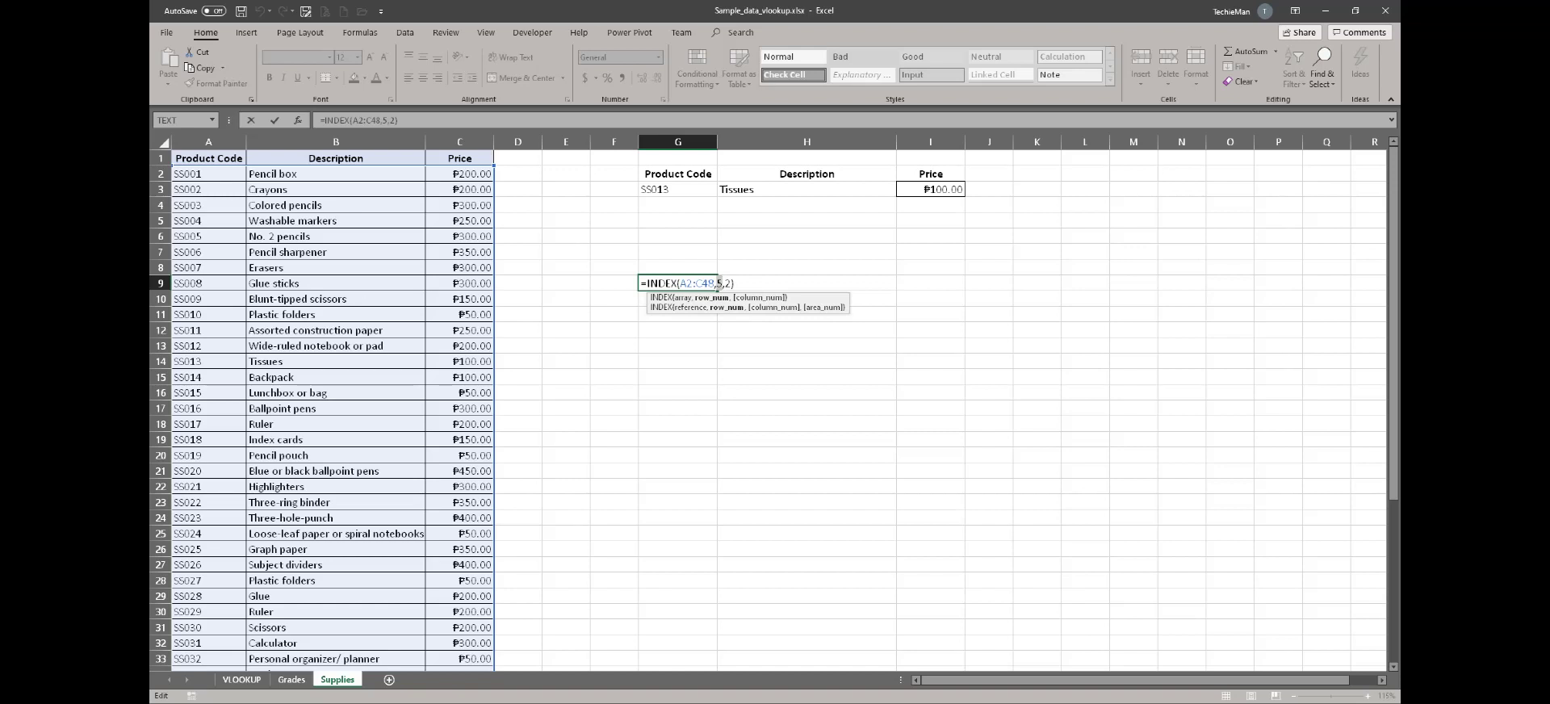
{"action": "type", "text": "10"}
{"action": "key", "text": "Return"}
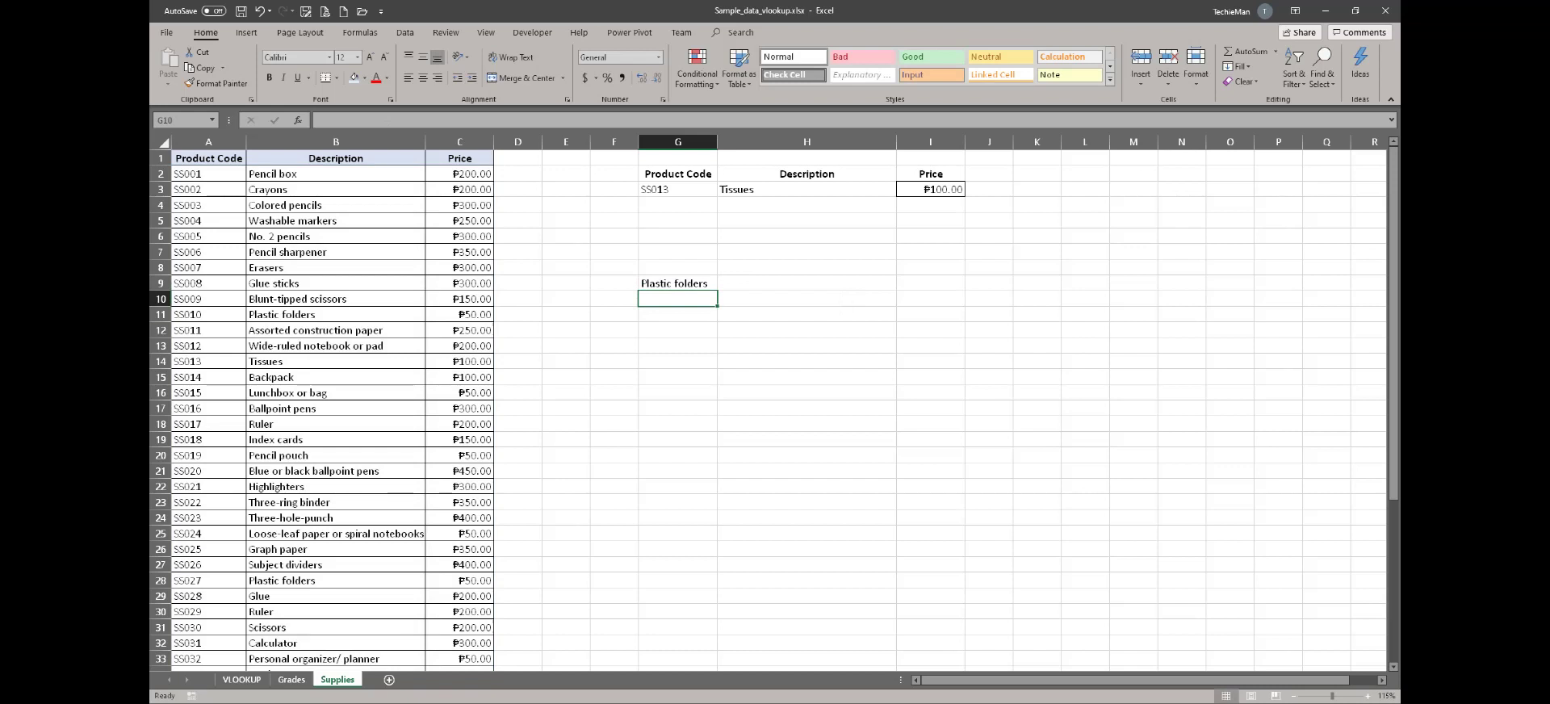
{"action": "left_click", "coordinate": [336, 315]}
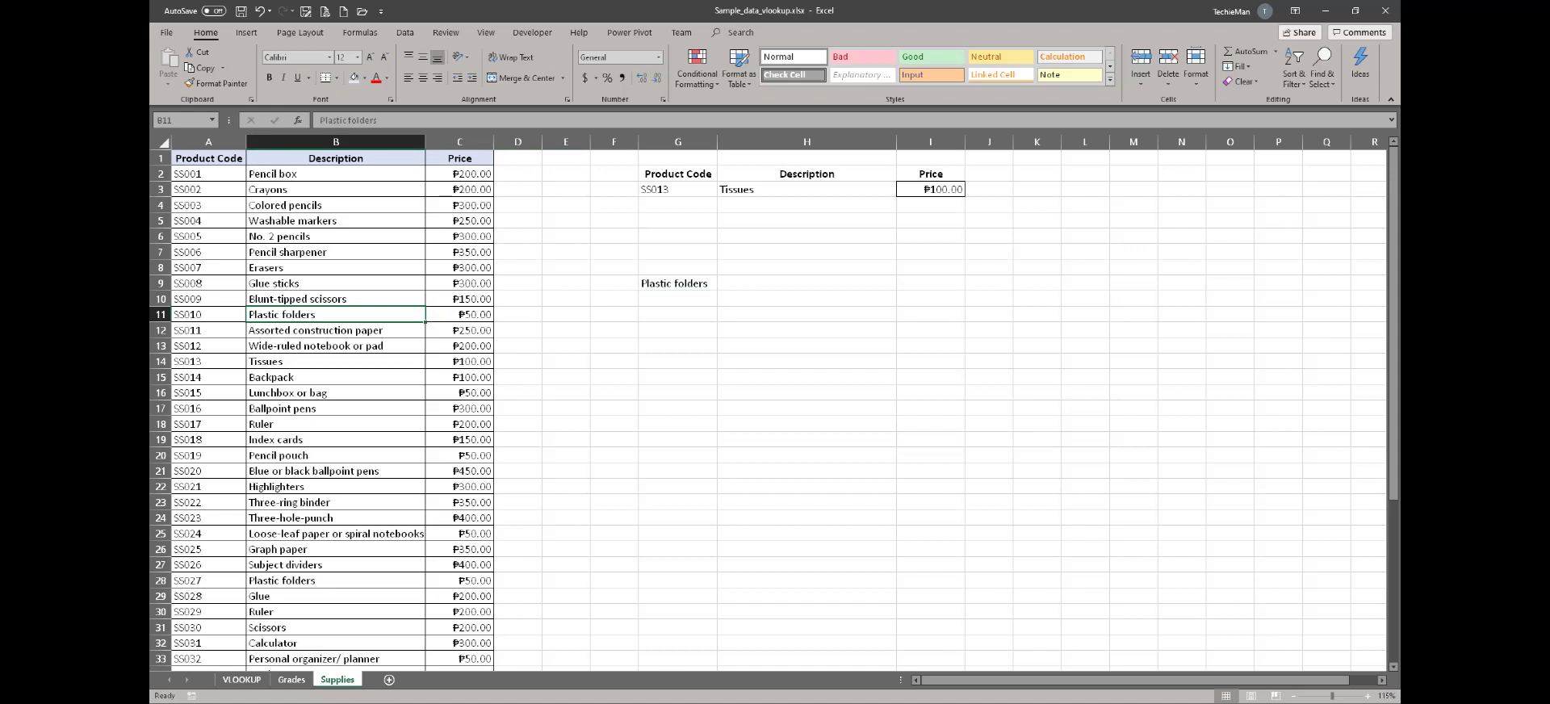
- Review the row and column arguments of the INDEX formula in G9
{"action": "left_click", "coordinate": [679, 283]}
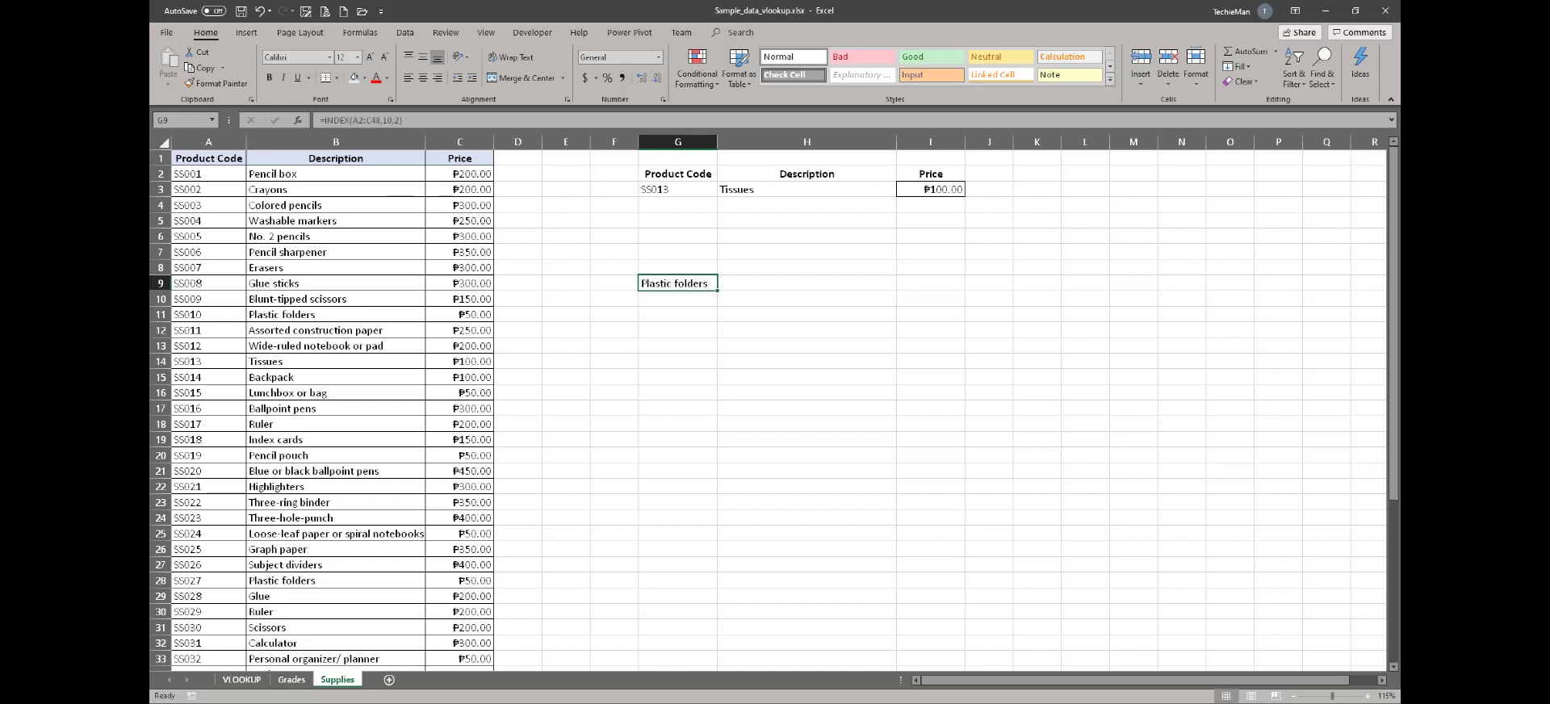
{"action": "key", "text": "F2"}
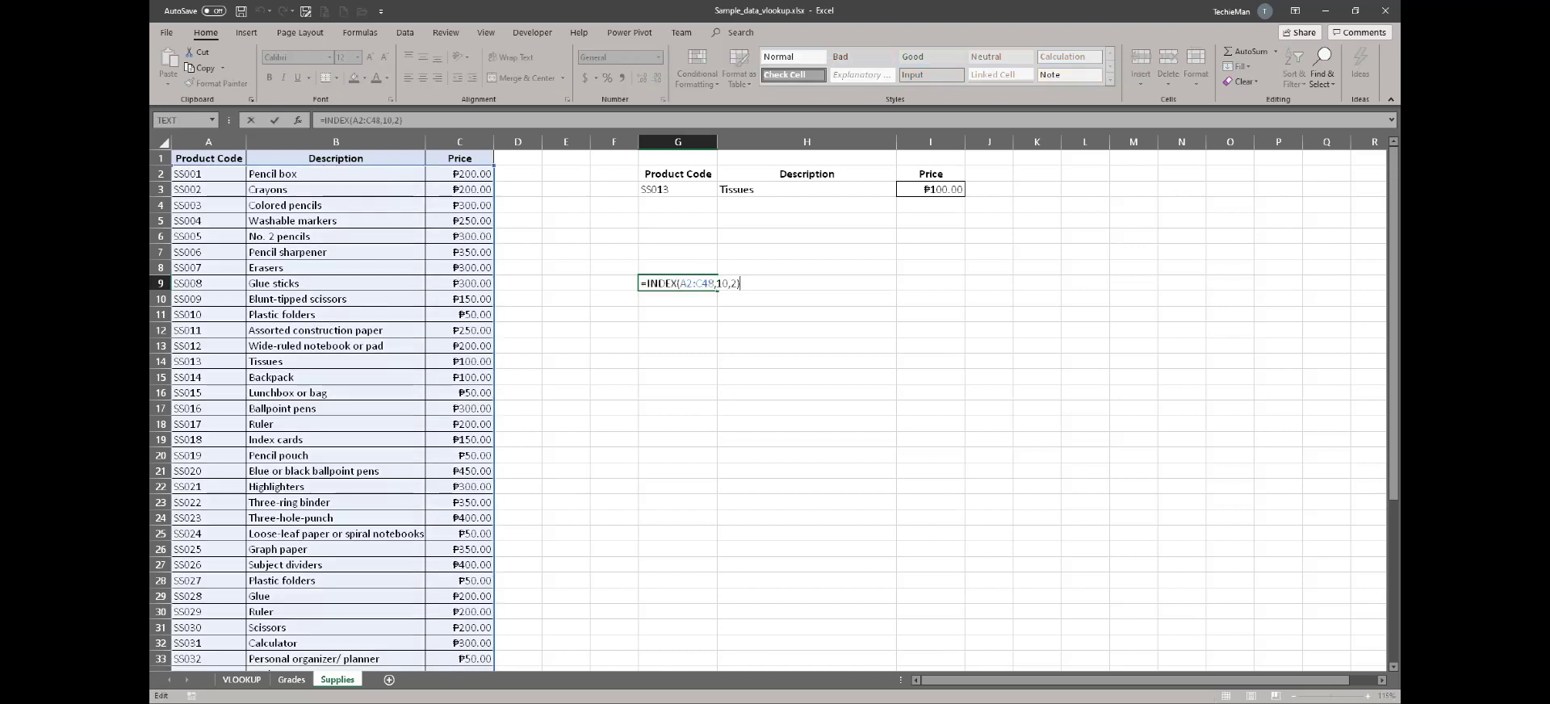
{"action": "left_click", "coordinate": [723, 283]}
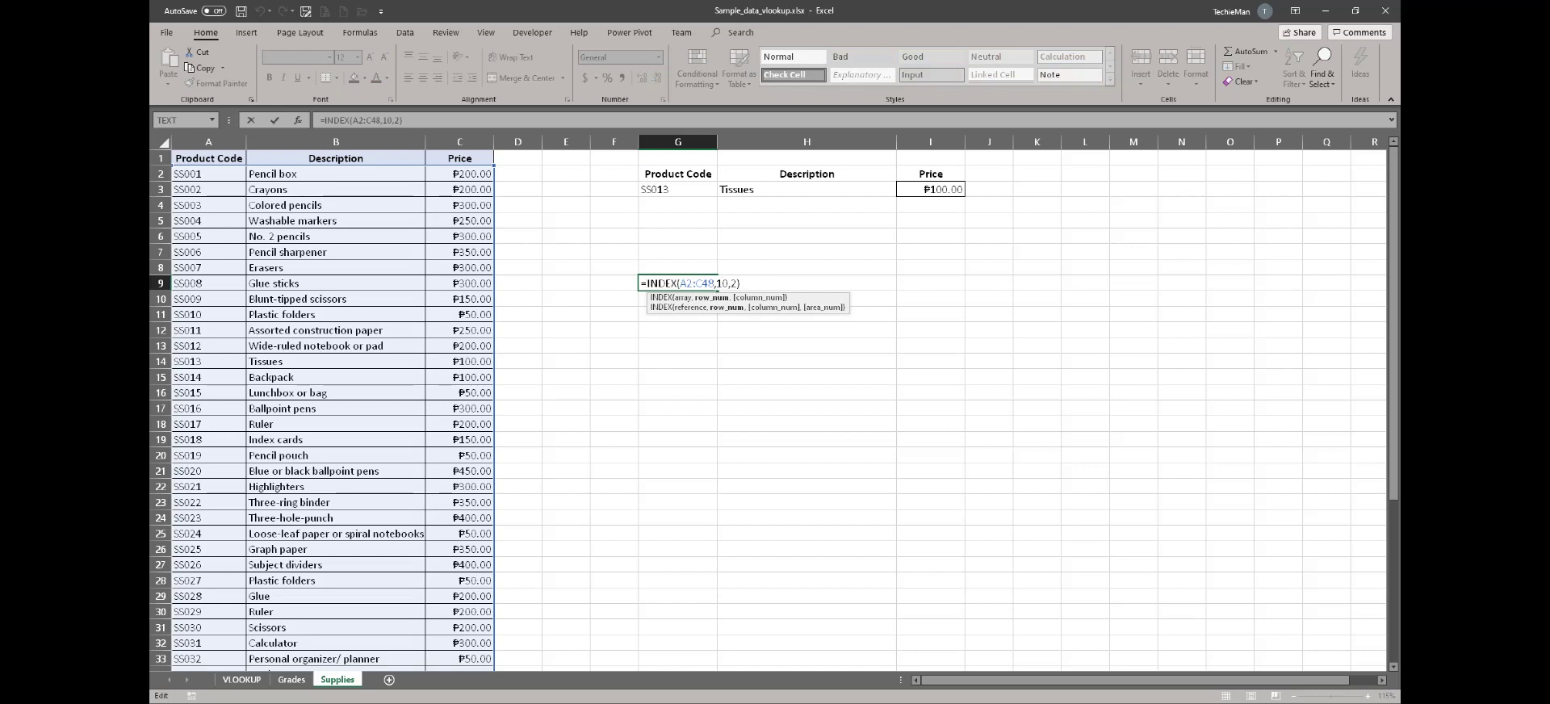
{"action": "left_click", "coordinate": [737, 284]}
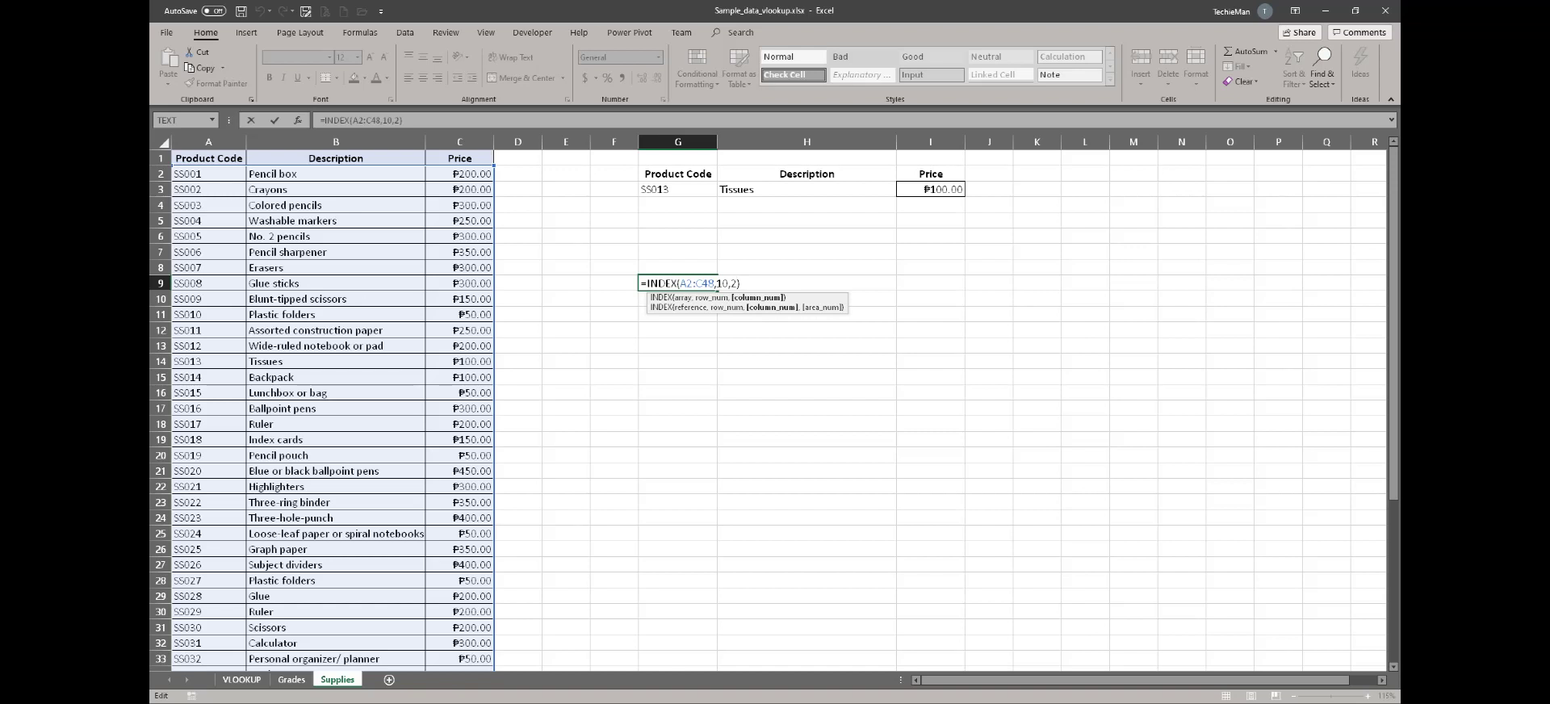
{"action": "key", "text": "Return"}
{"action": "left_click", "coordinate": [677, 283]}
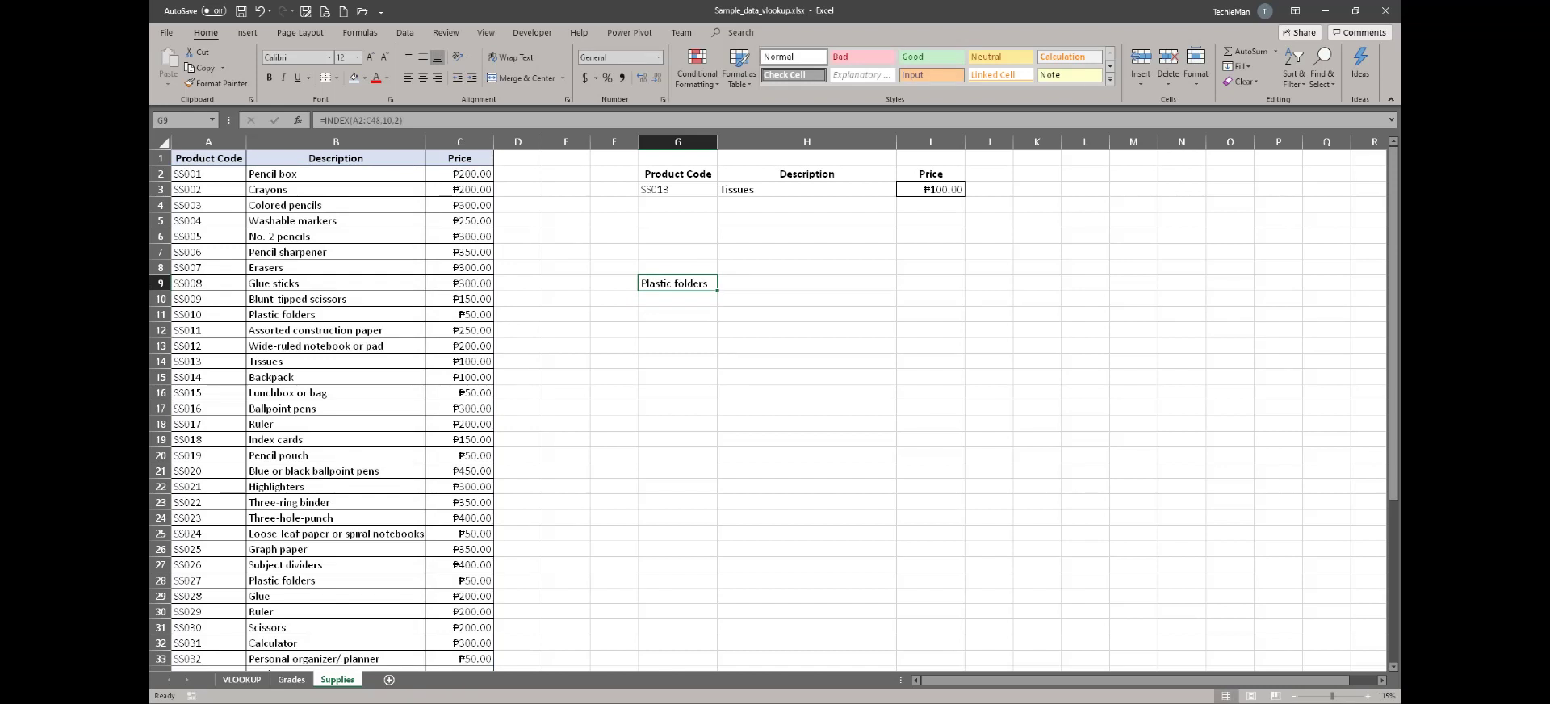
- Start a MATCH formula in G12 with the text "SS005" as its lookup value
{"action": "key", "text": "Down"}
{"action": "key", "text": "Down"}
{"action": "key", "text": "Down"}
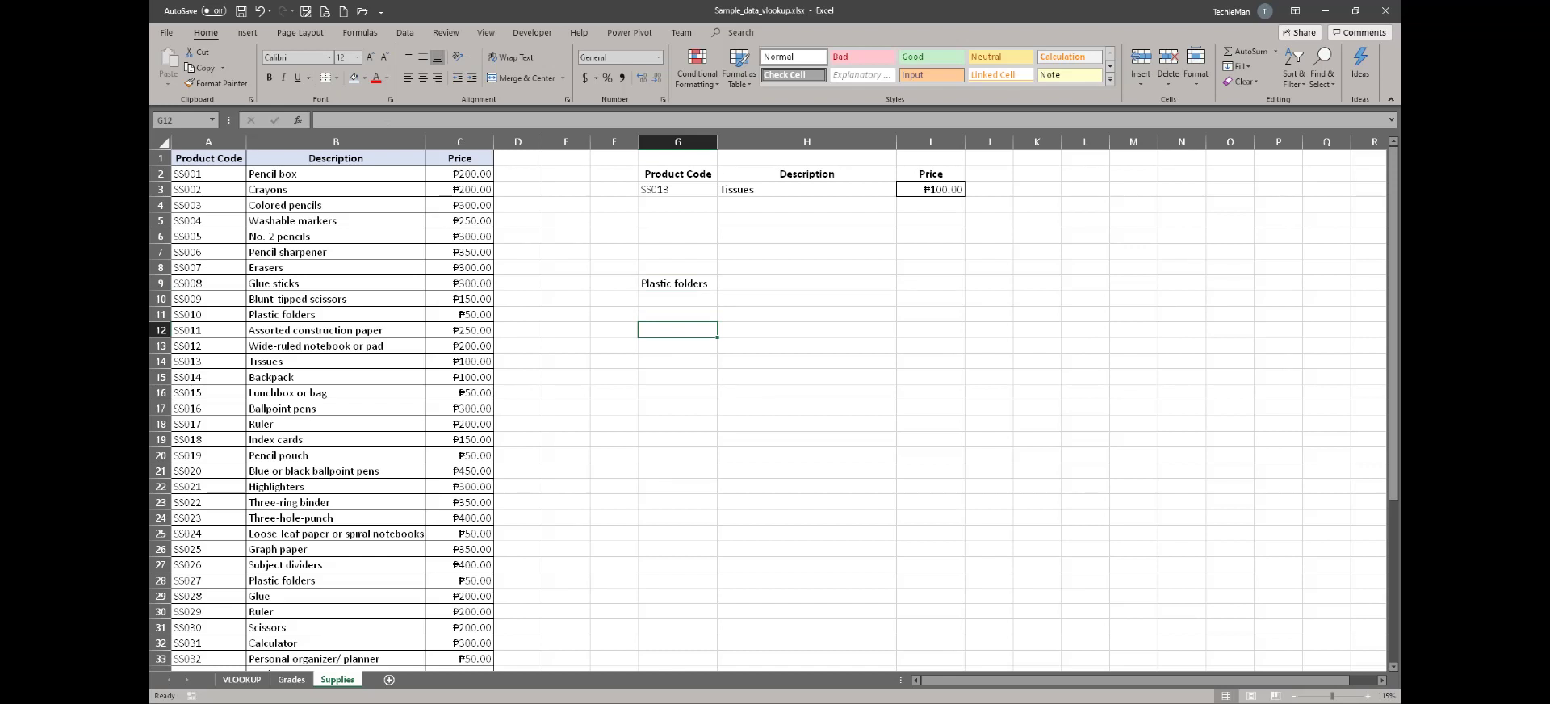
{"action": "type", "text": "=MATCH"}
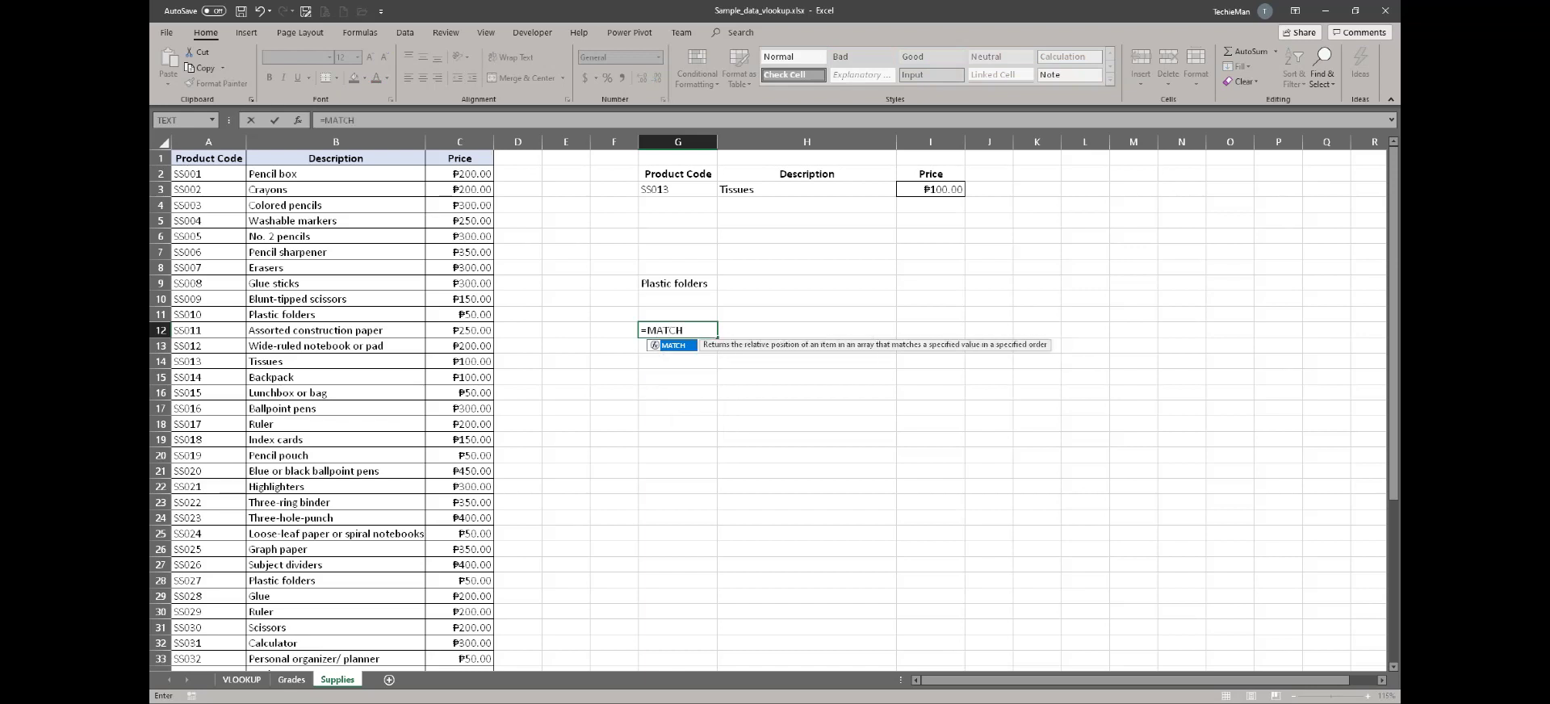
{"action": "type", "text": "("}
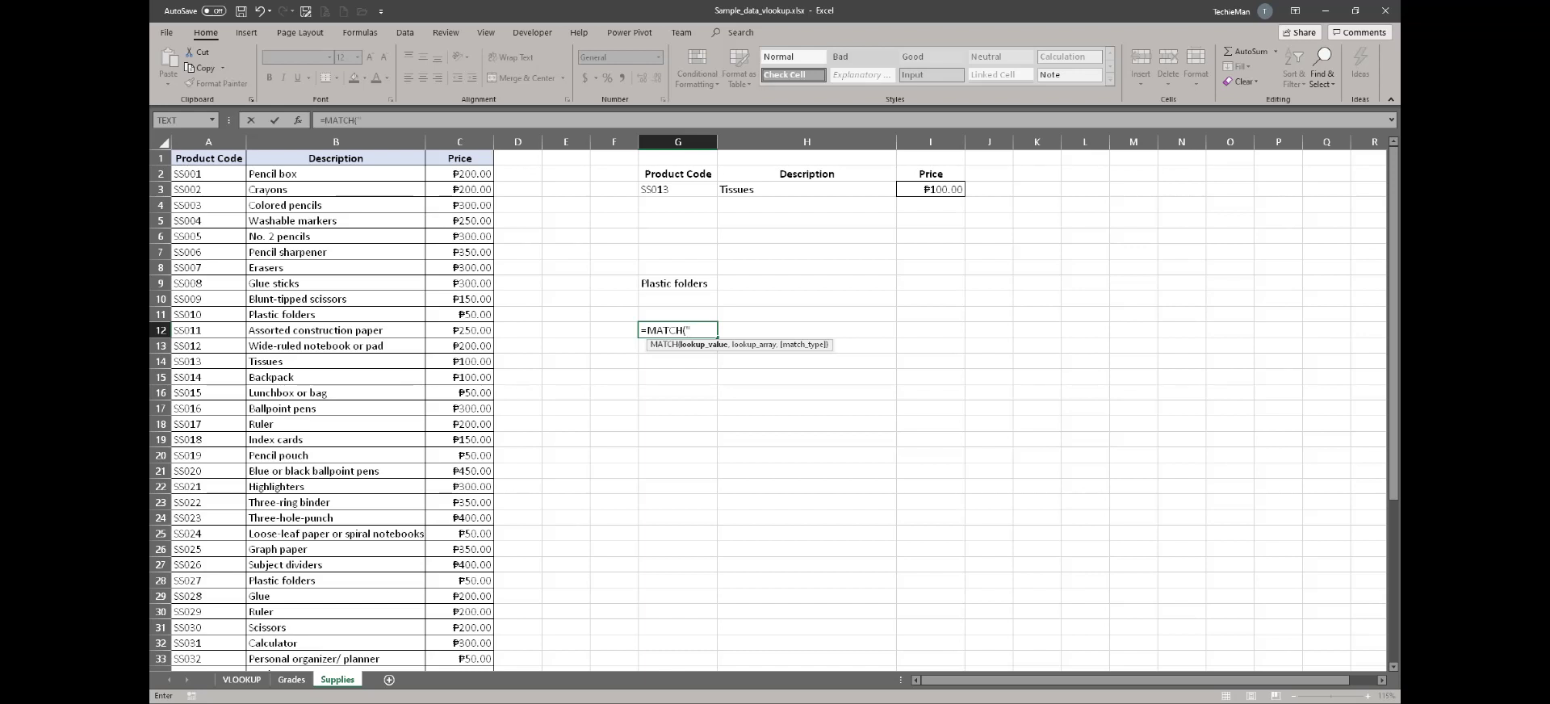
{"action": "type", "text": "SS005\""}
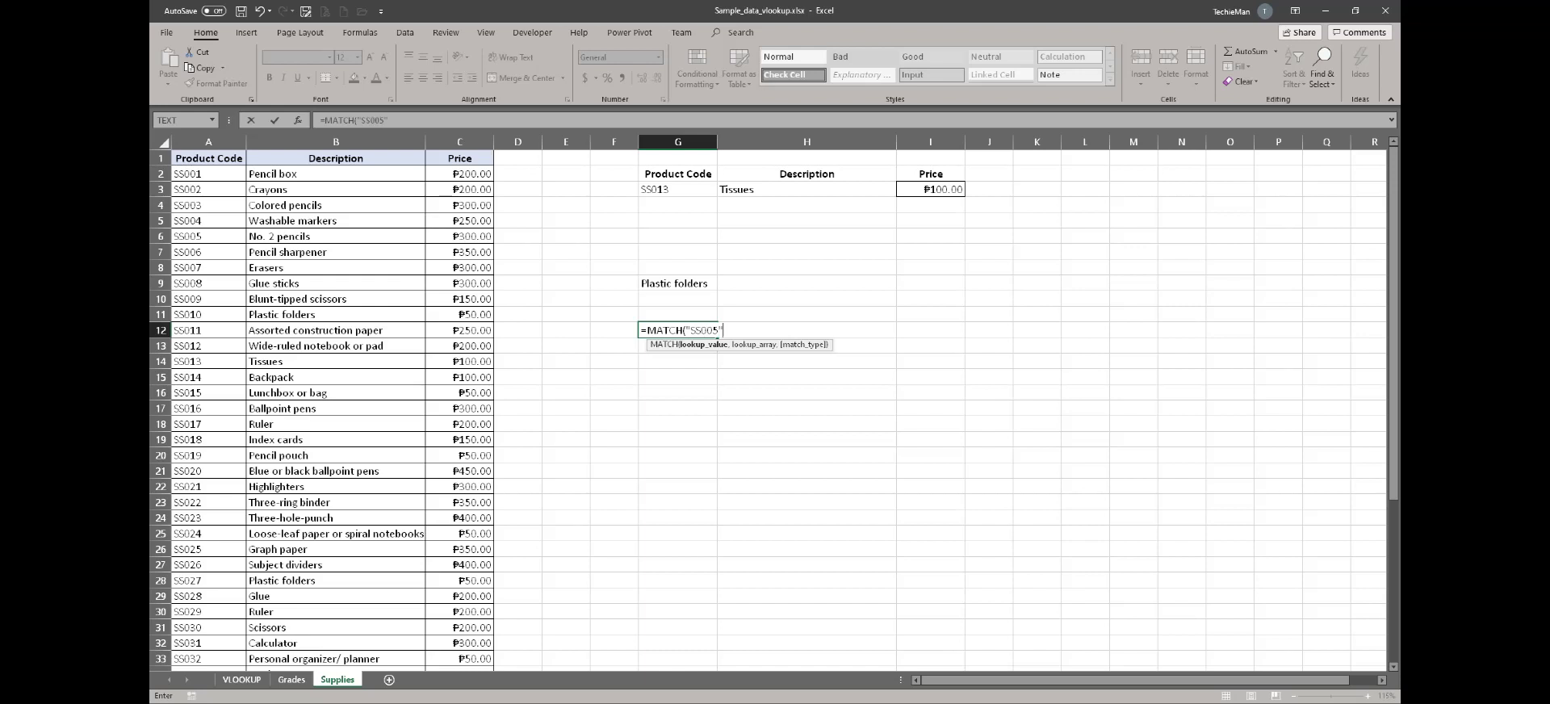
- Complete the MATCH formula in G12 with the product codes A2:A48 as lookup array and exact match type 0
{"action": "type", "text": ","}
{"action": "left_click", "coordinate": [208, 174]}
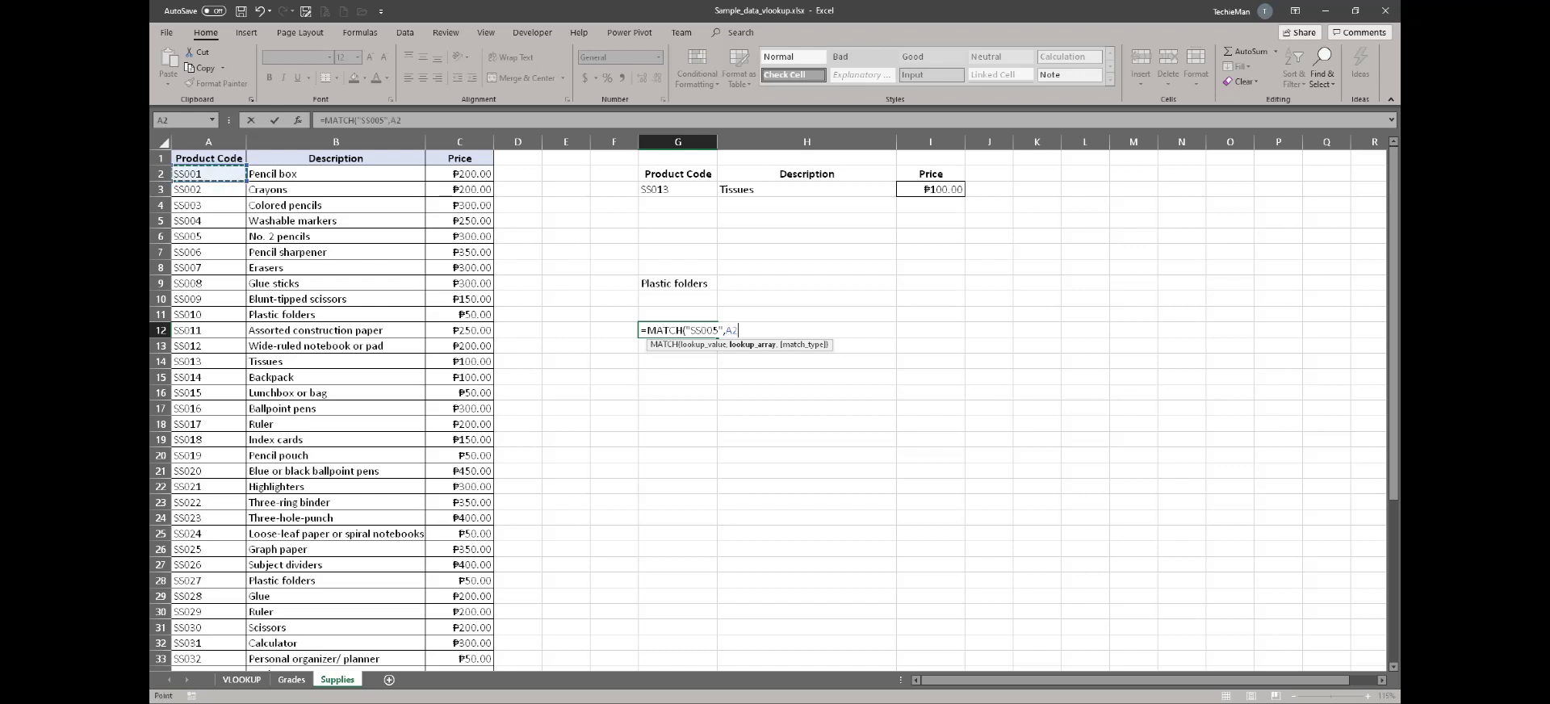
{"action": "left_click_drag", "start_coordinate": [208, 173], "coordinate": [234, 666]}
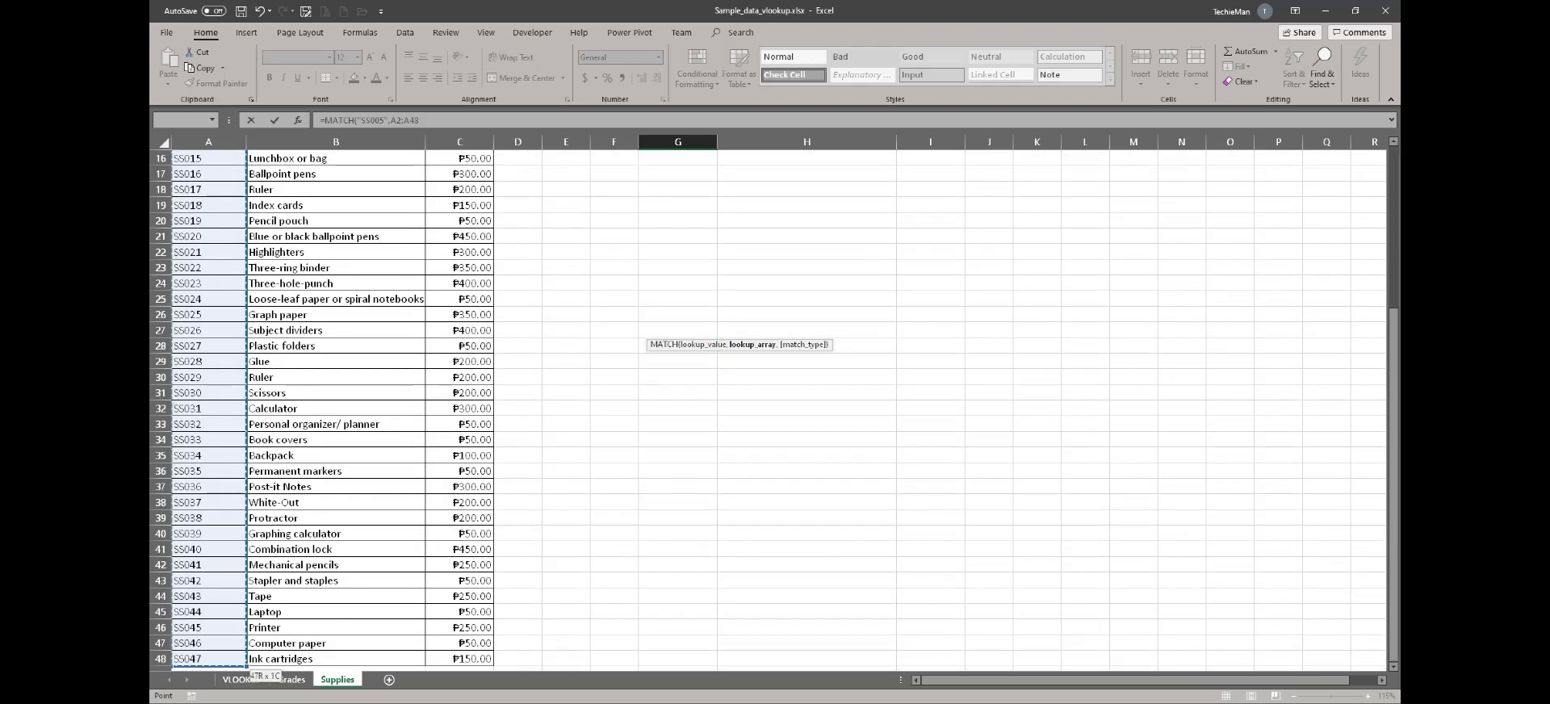
{"action": "scroll", "coordinate": [767, 408], "scroll_direction": "up", "scroll_amount": 5}
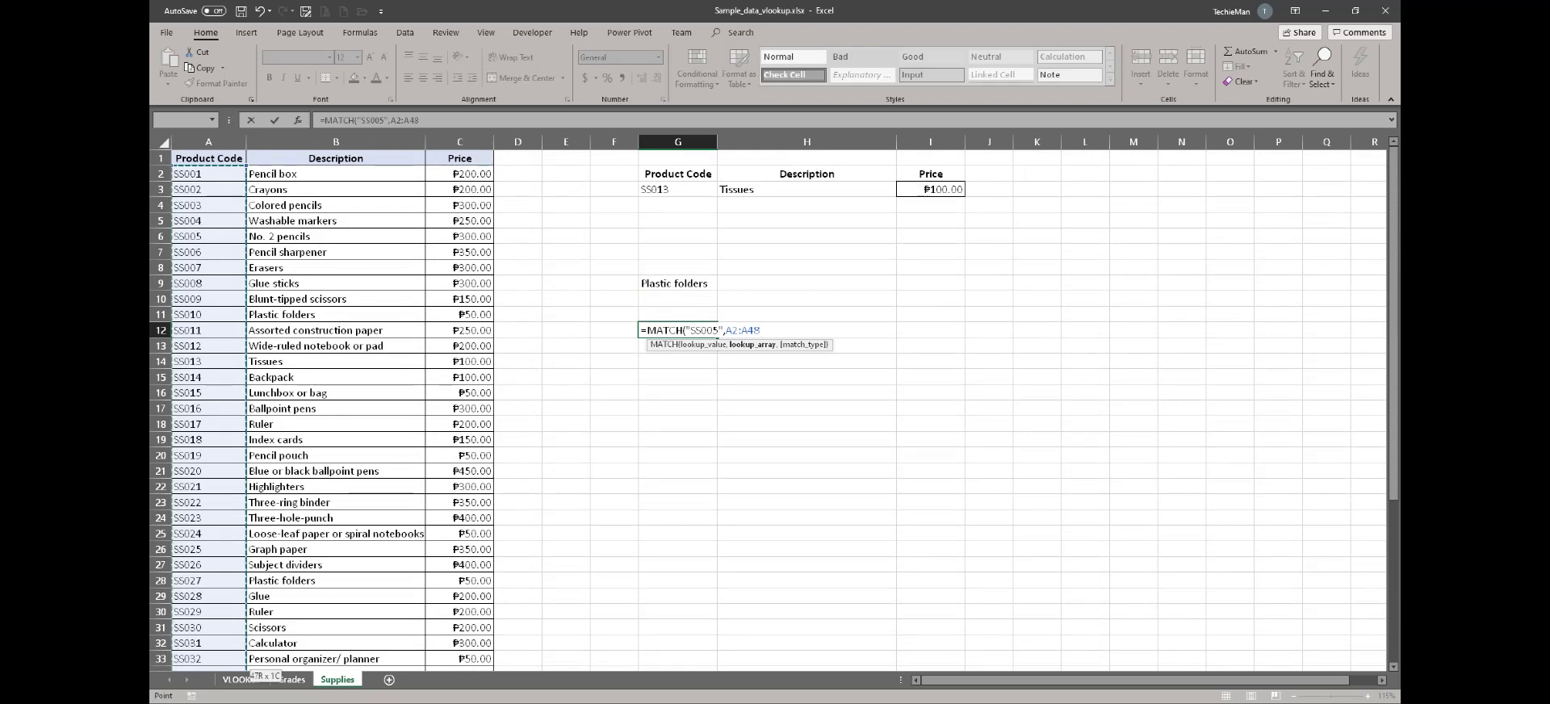
{"action": "type", "text": ","}
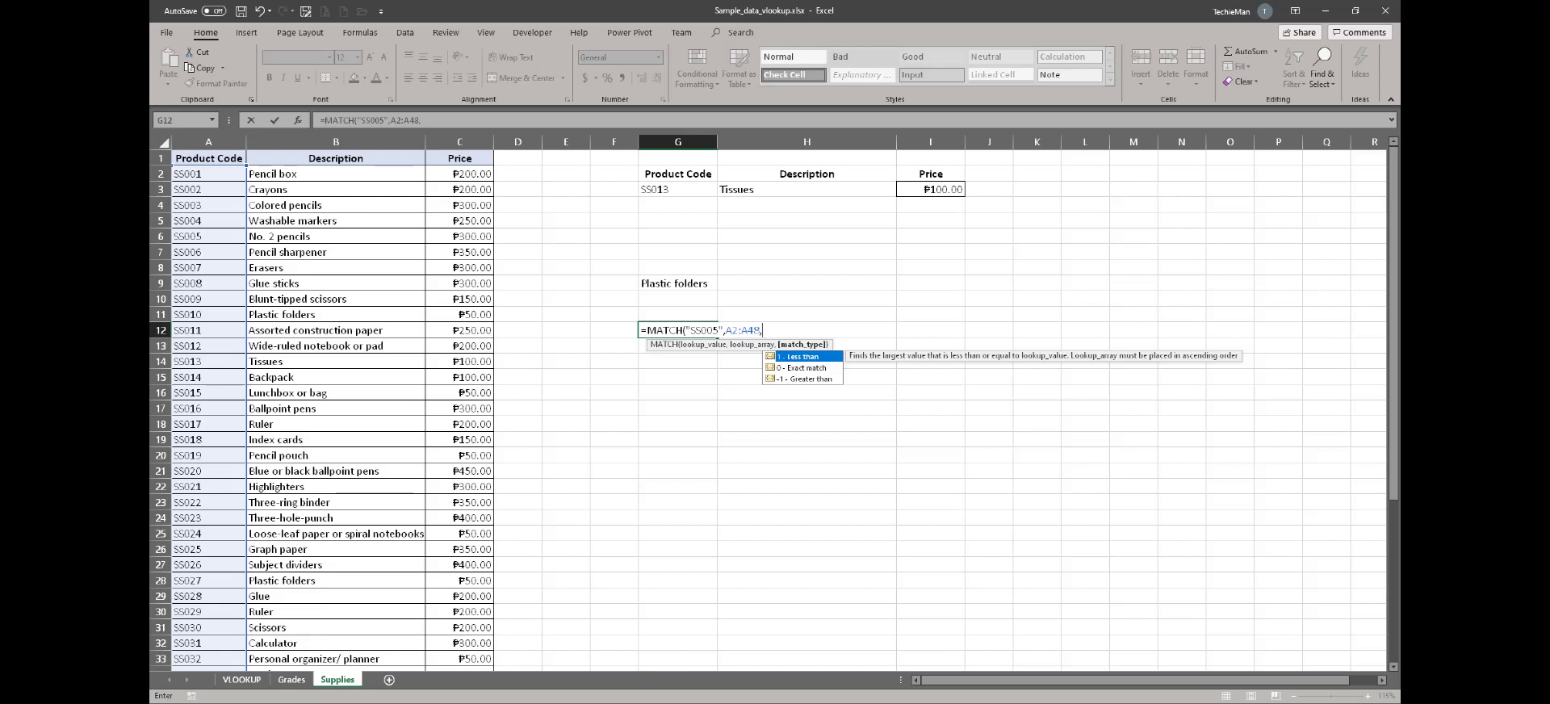
{"action": "type", "text": "0)"}
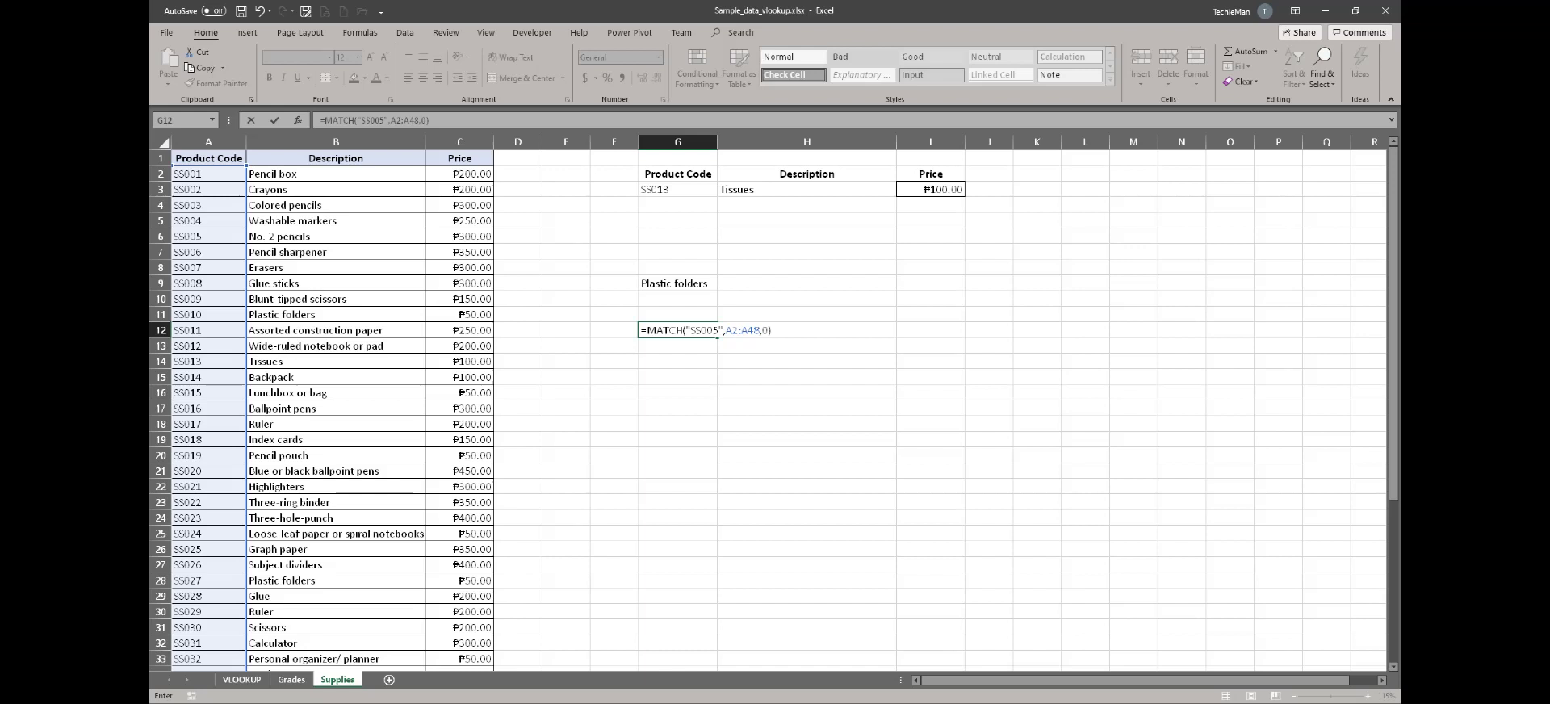
{"action": "key", "text": "Return"}
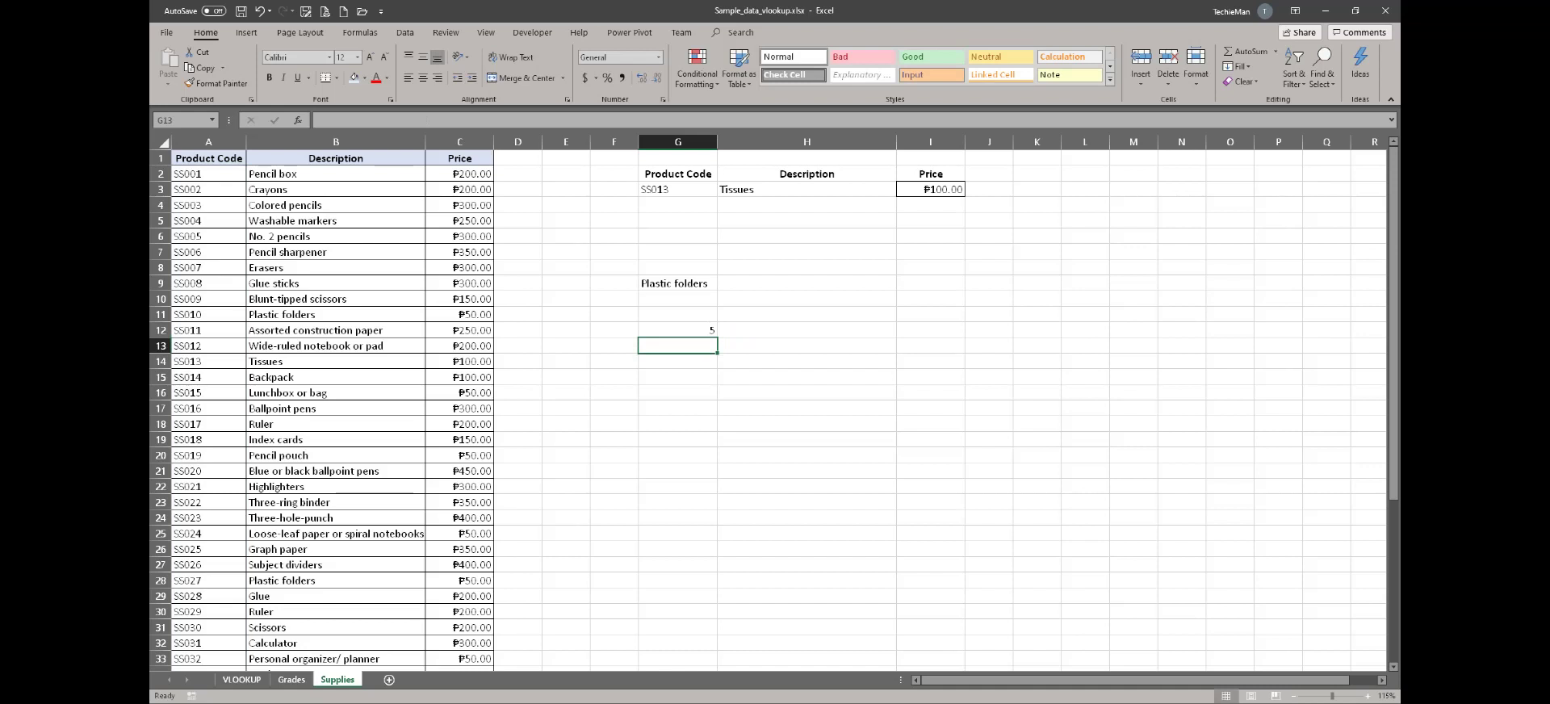
- Compare the MATCH result in G12 with the position of product code SS005 in the supplies list
{"action": "left_click", "coordinate": [677, 330]}
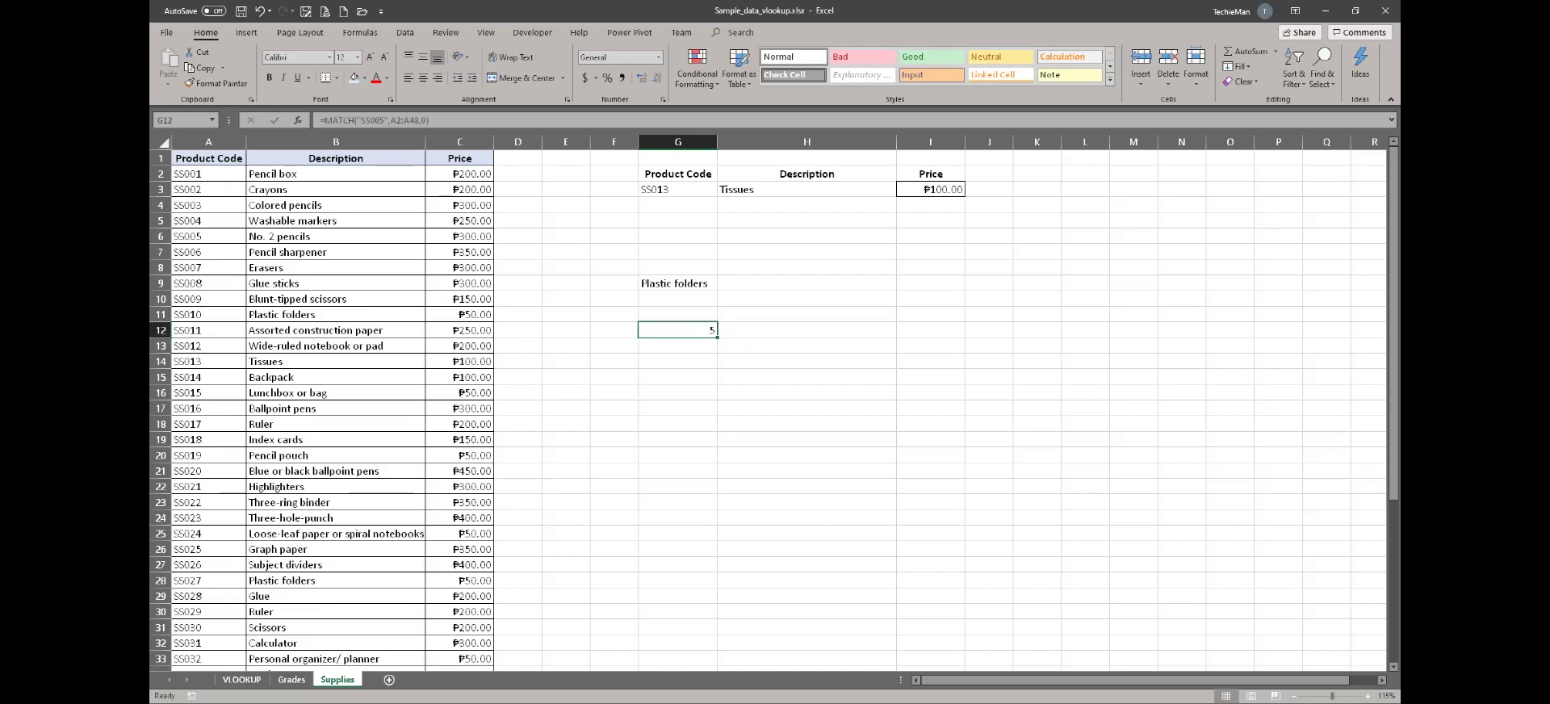
{"action": "left_click", "coordinate": [209, 236]}
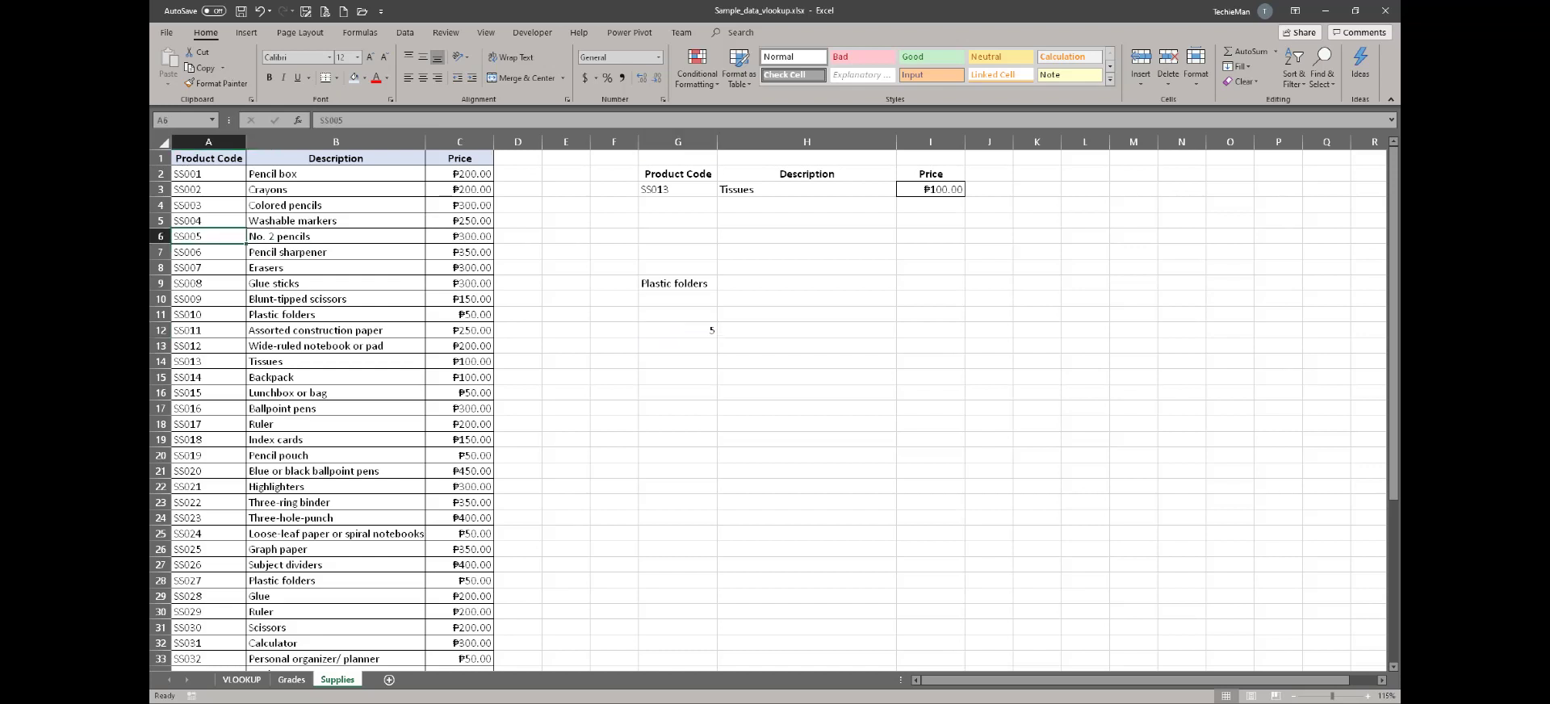
{"action": "left_click", "coordinate": [678, 330]}
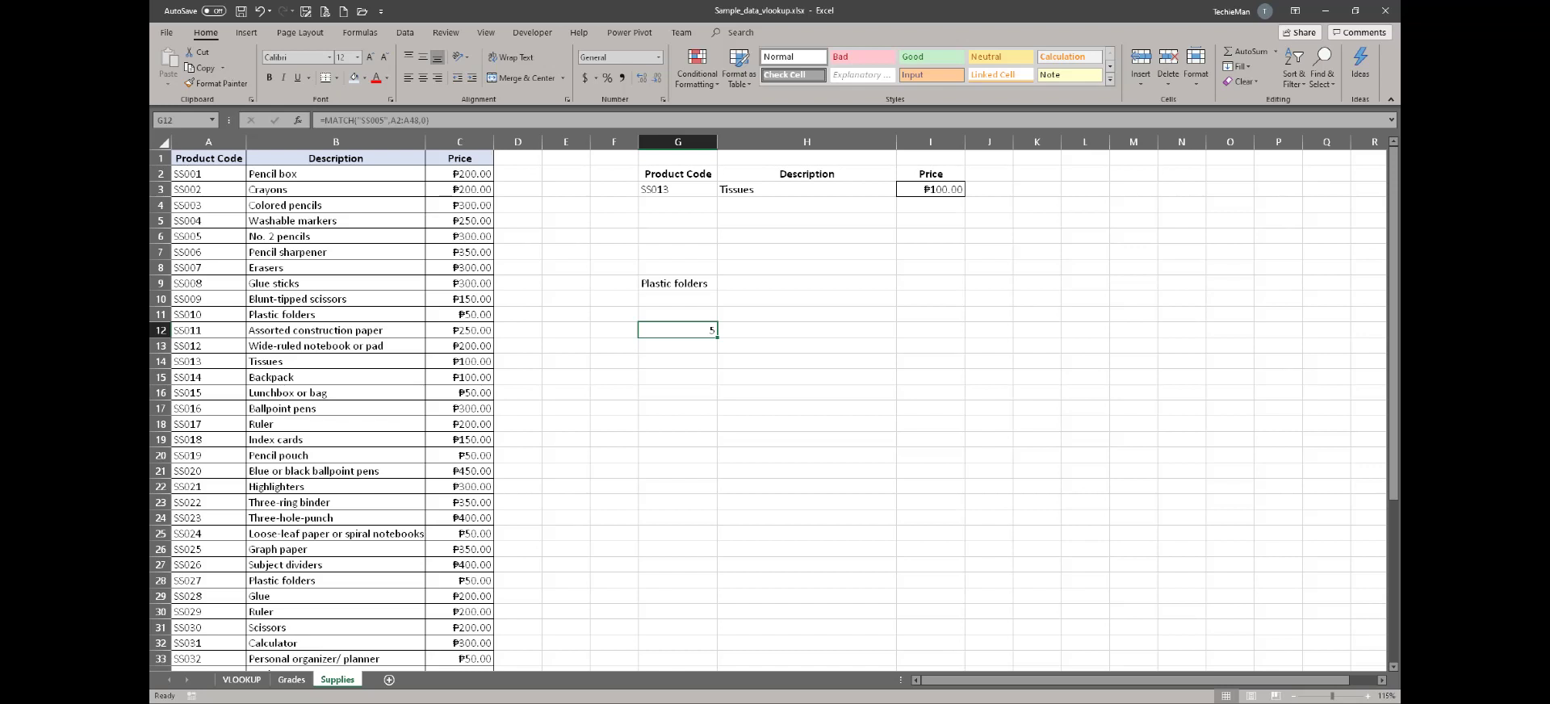
{"action": "left_click", "coordinate": [208, 237]}
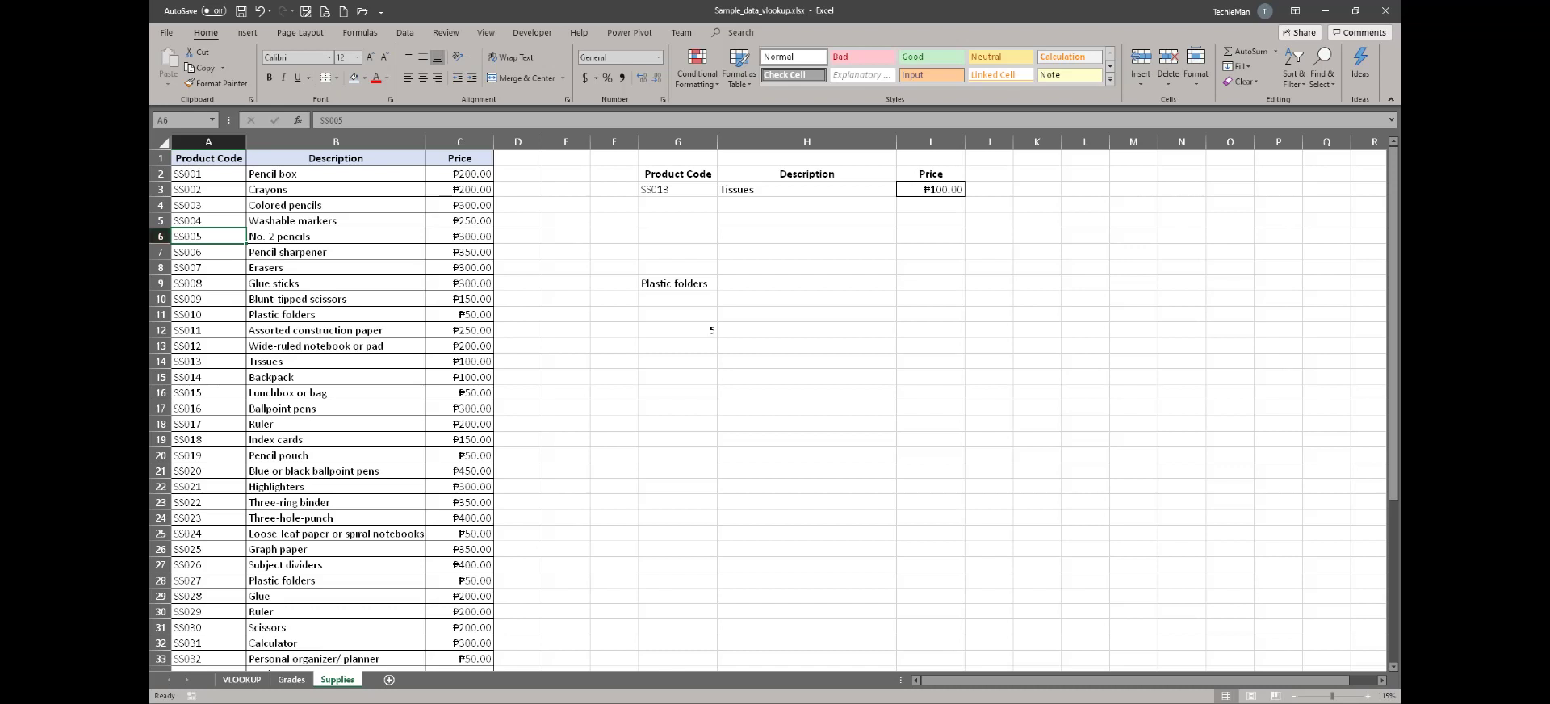
- Change the lookup value of the MATCH formula in G12 to "SS012"
{"action": "left_click", "coordinate": [677, 330]}
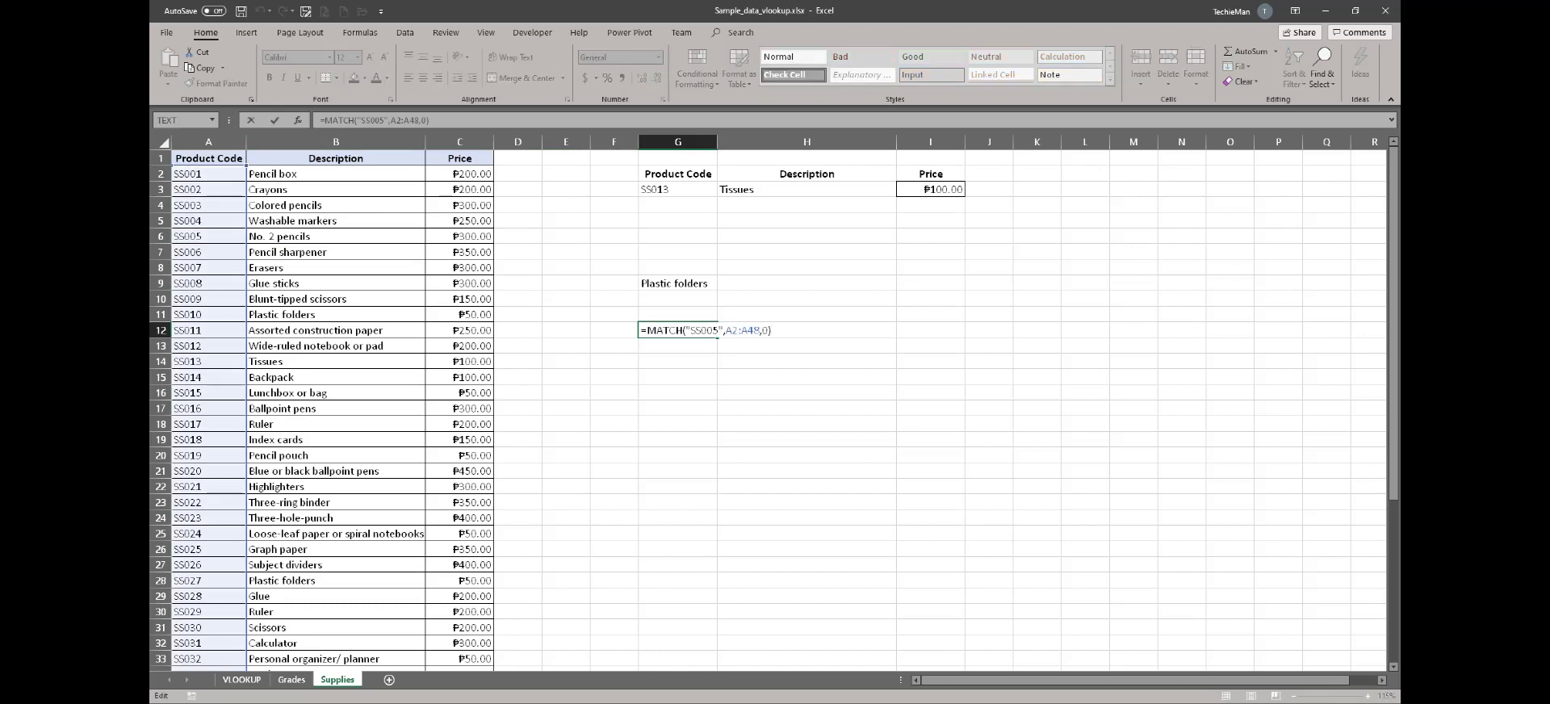
{"action": "left_click", "coordinate": [714, 330]}
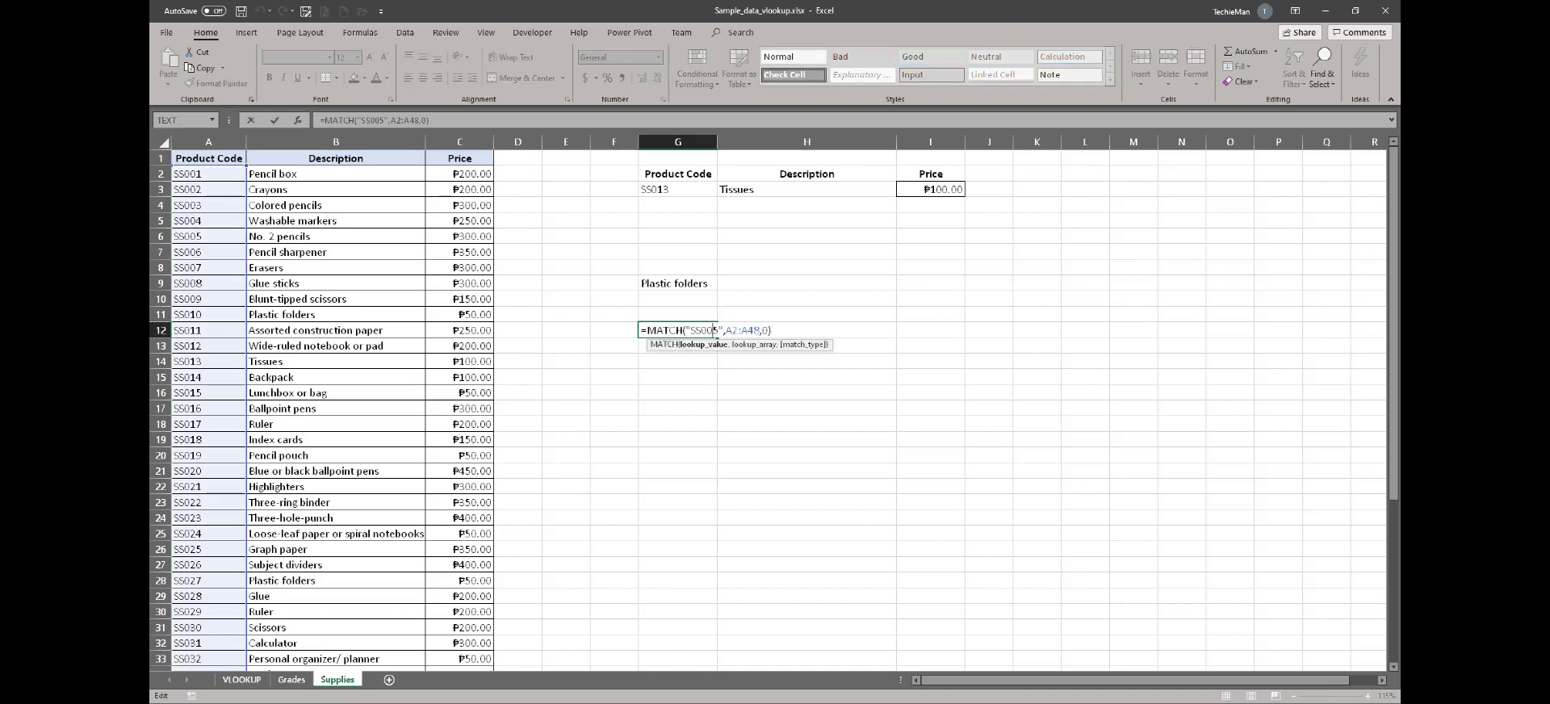
{"action": "left_click_drag", "start_coordinate": [707, 330], "coordinate": [718, 330]}
{"action": "type", "text": "12"}
{"action": "key", "text": "Return"}
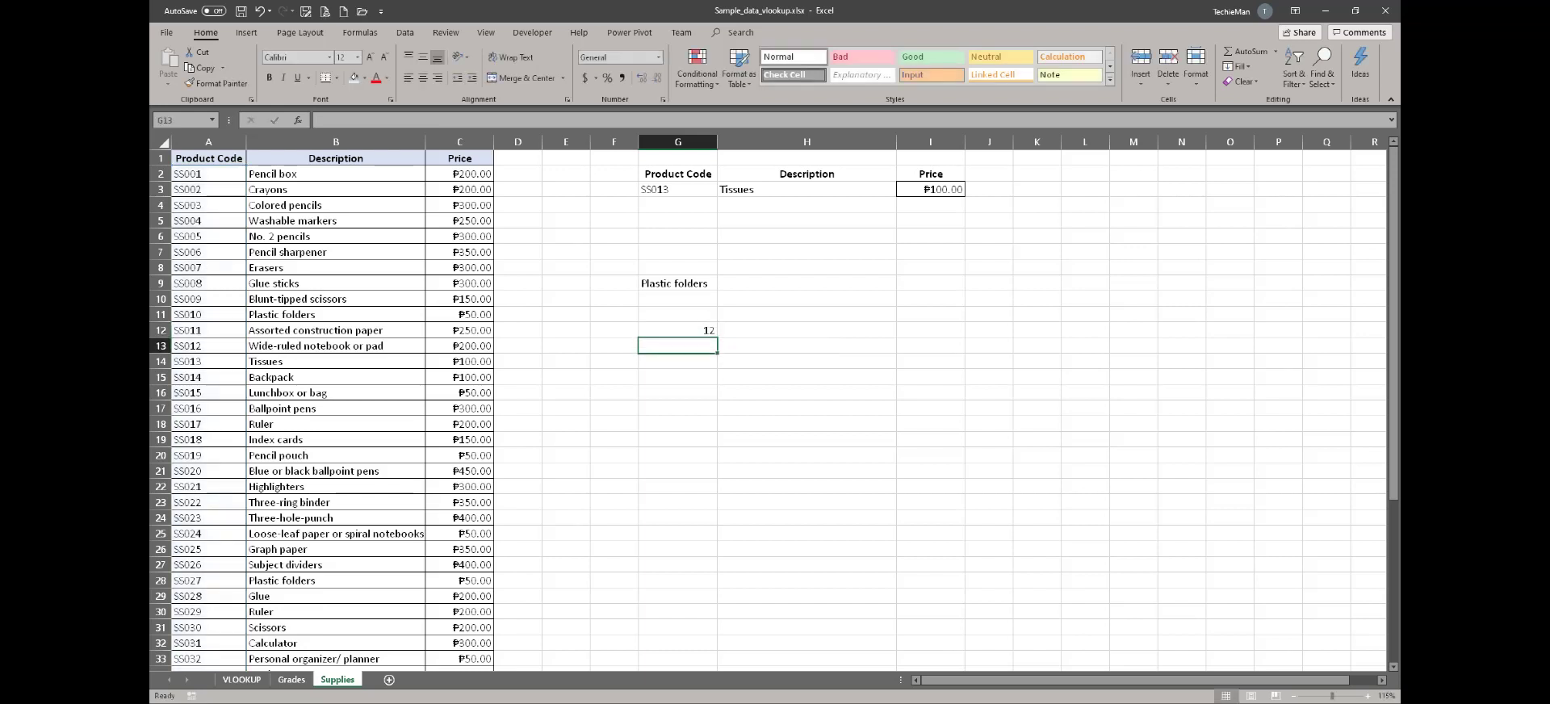
- Review the arguments of the MATCH formula in G12 and compare it with the INDEX formula in G9
{"action": "left_click", "coordinate": [677, 330]}
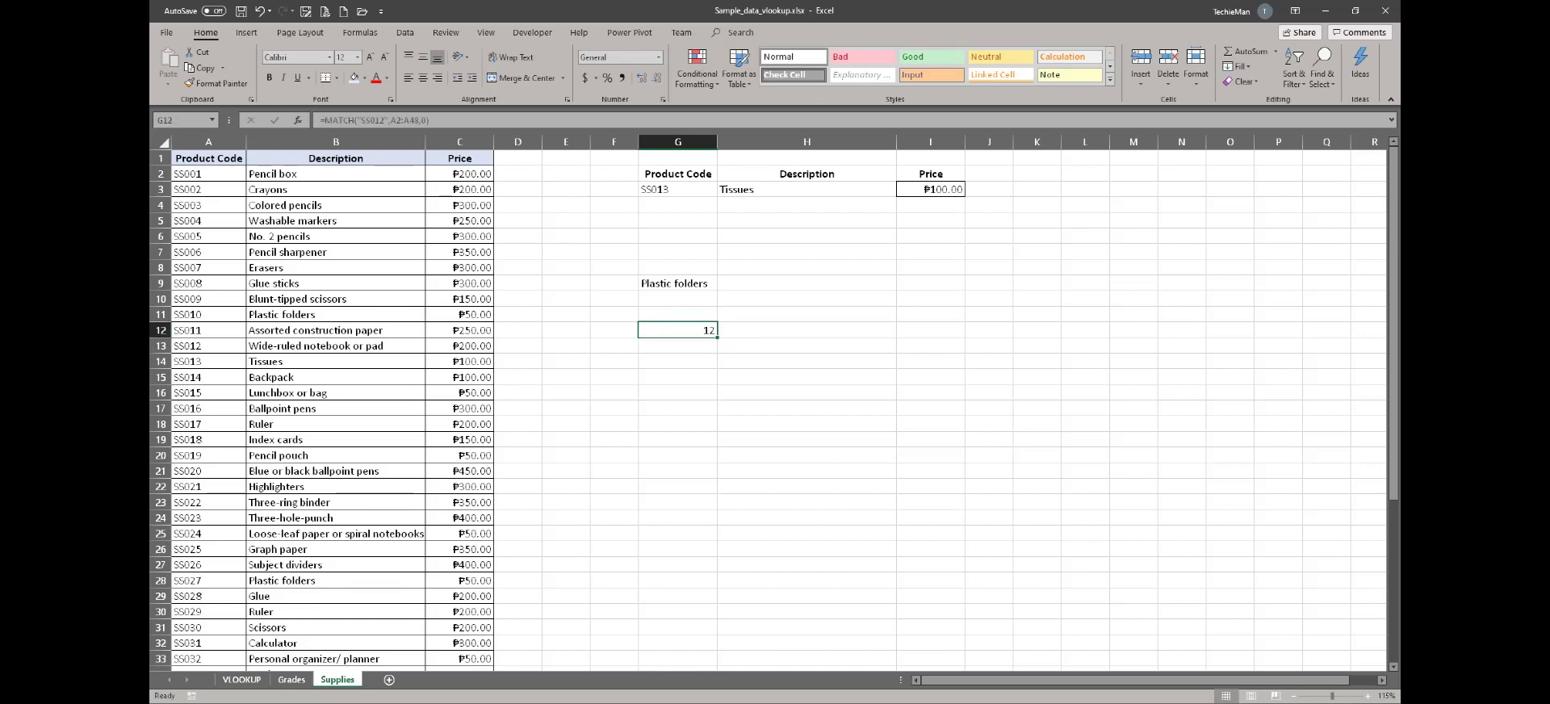
{"action": "key", "text": "F2"}
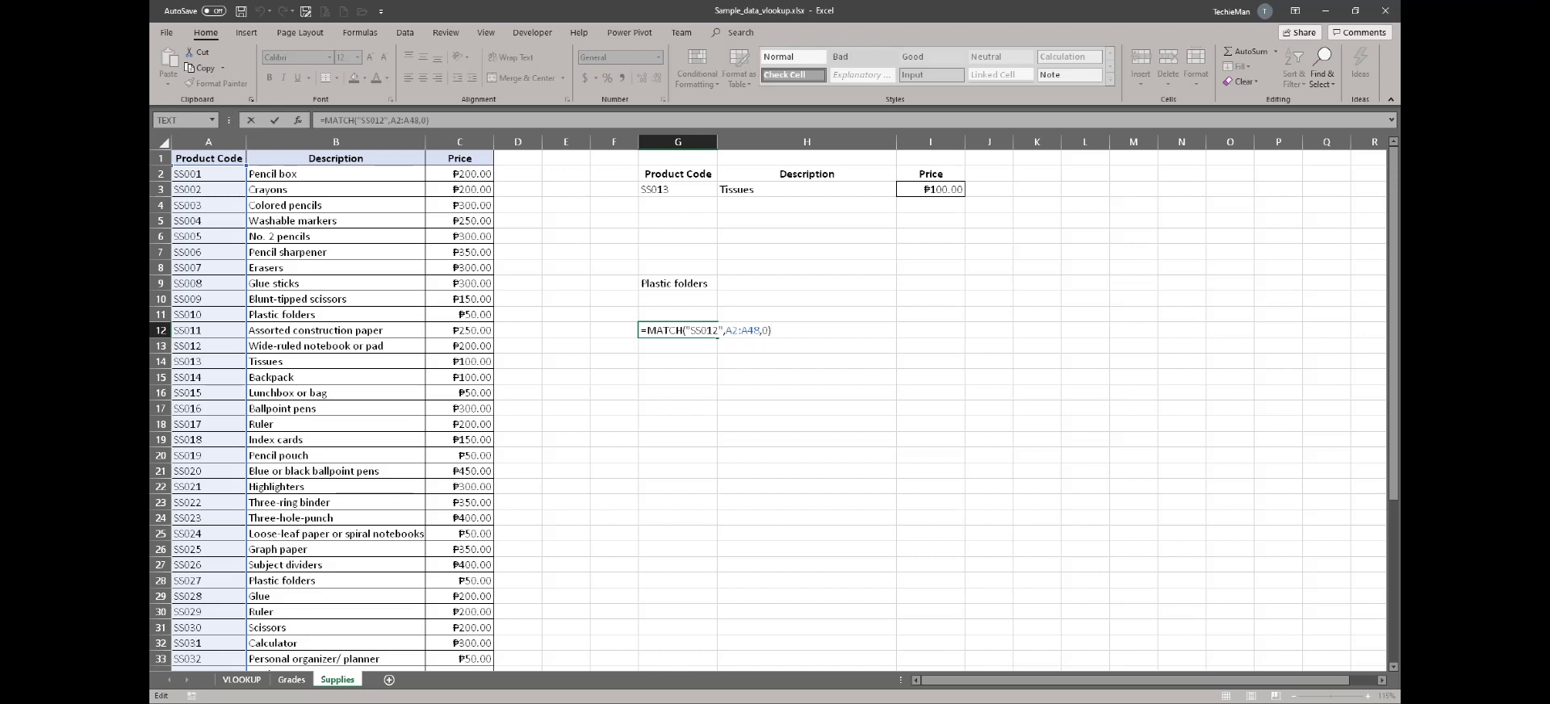
{"action": "key", "text": "Return"}
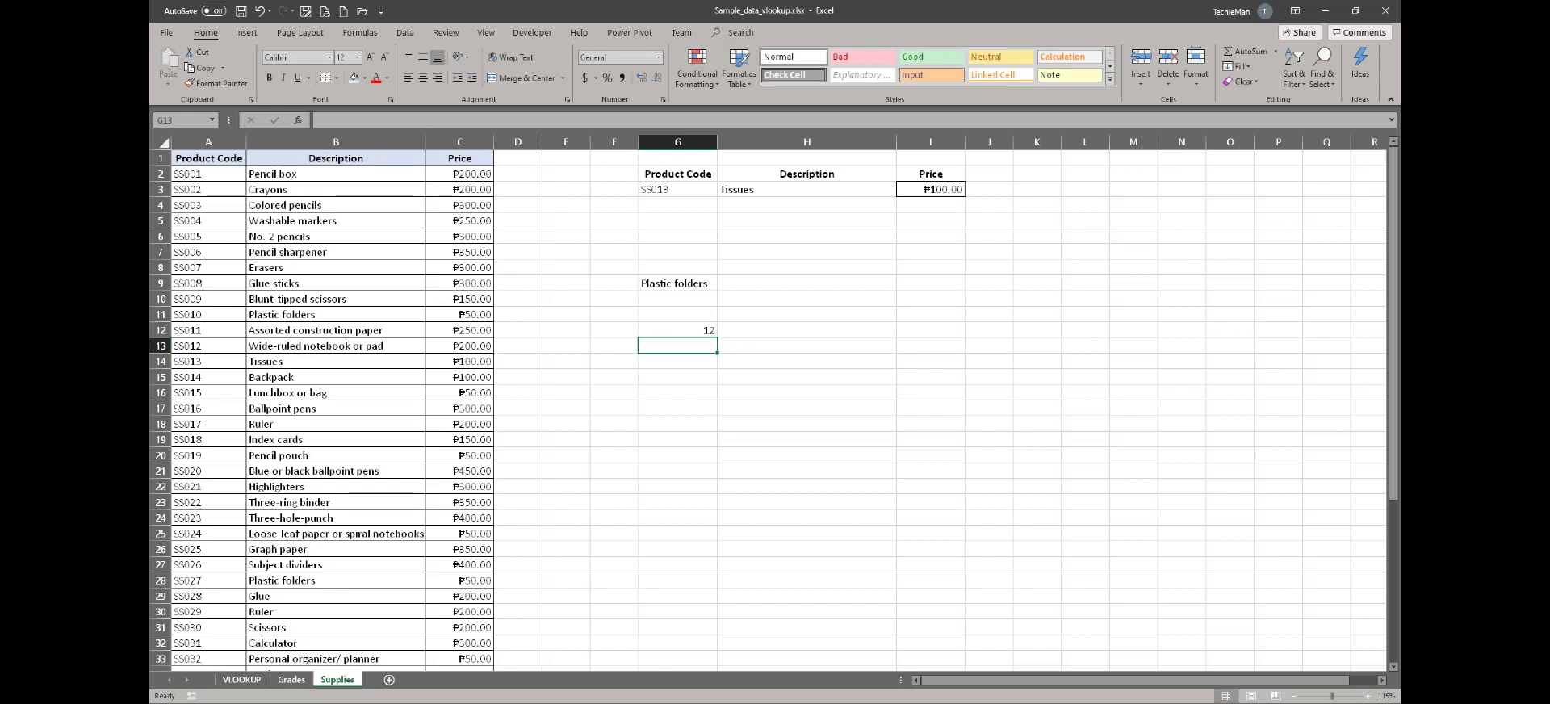
{"action": "left_click", "coordinate": [677, 330]}
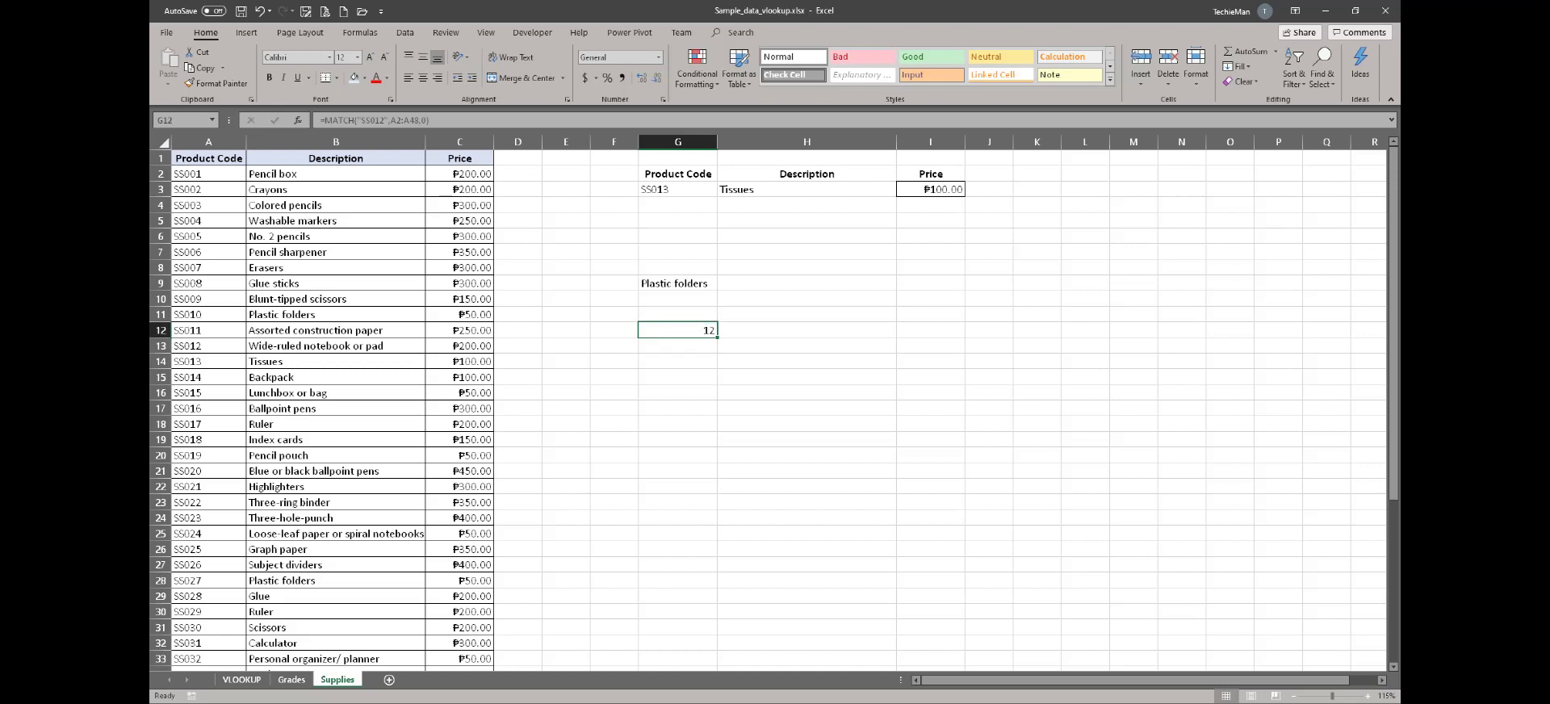
{"action": "left_click", "coordinate": [677, 284]}
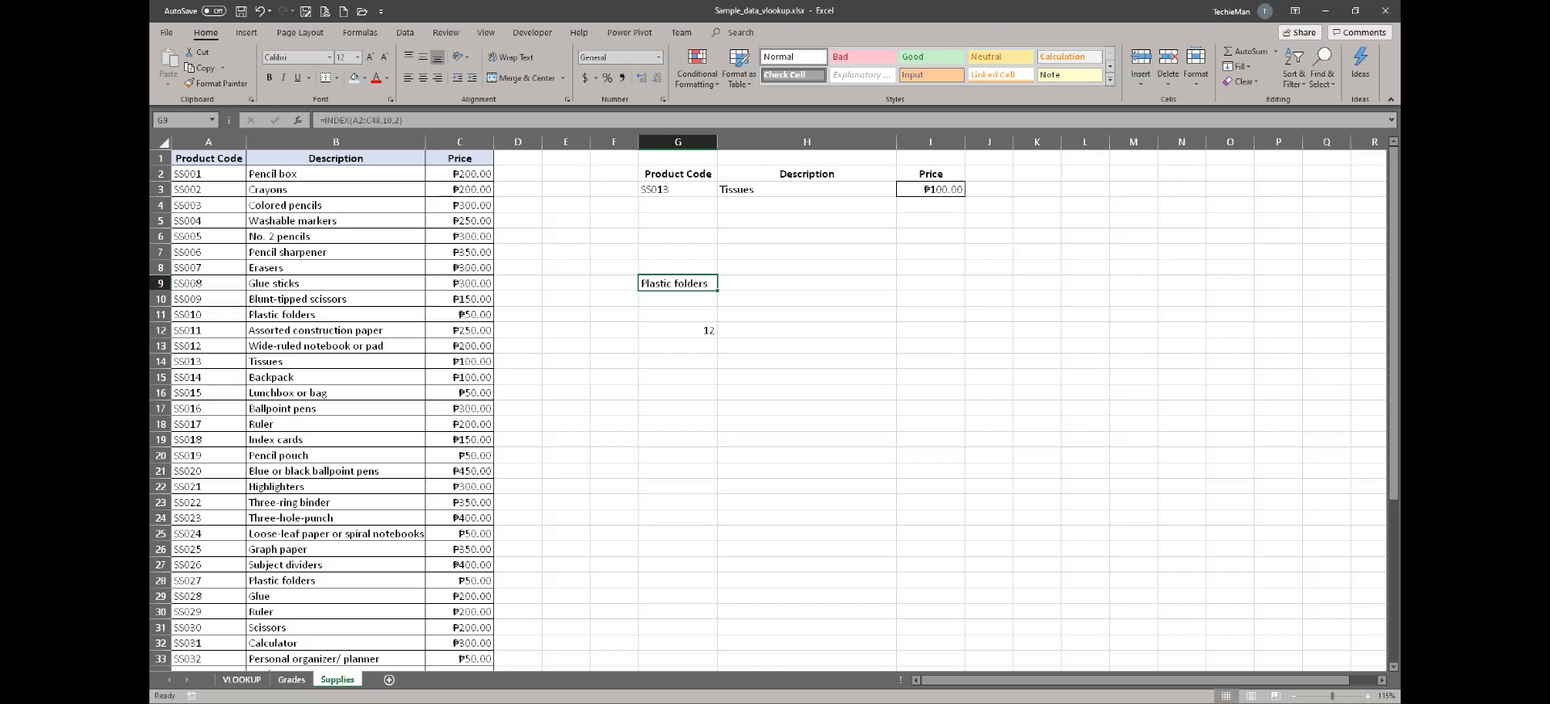
- Replace the typed product code in the G12 MATCH formula with a reference to cell G4
{"action": "left_click", "coordinate": [678, 330]}
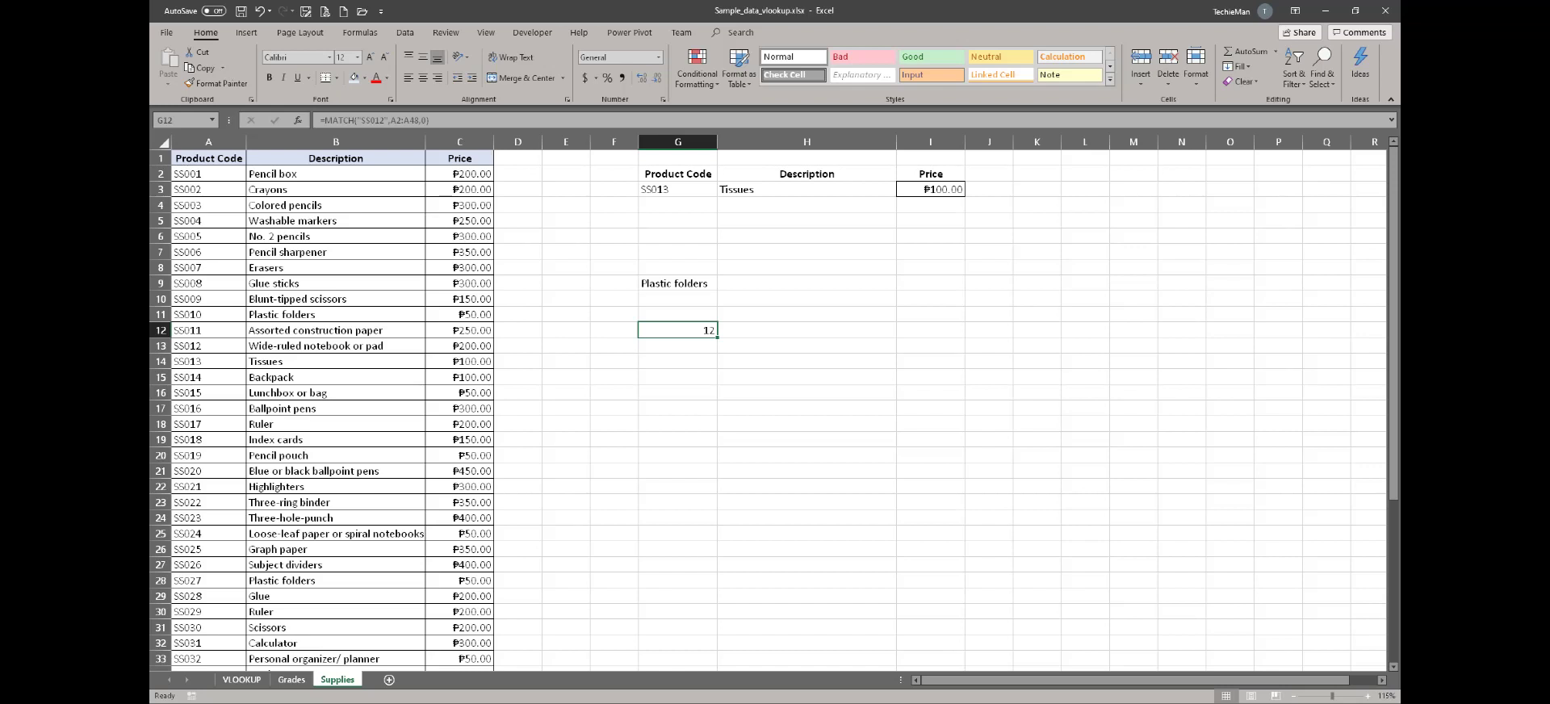
{"action": "key", "text": "F2"}
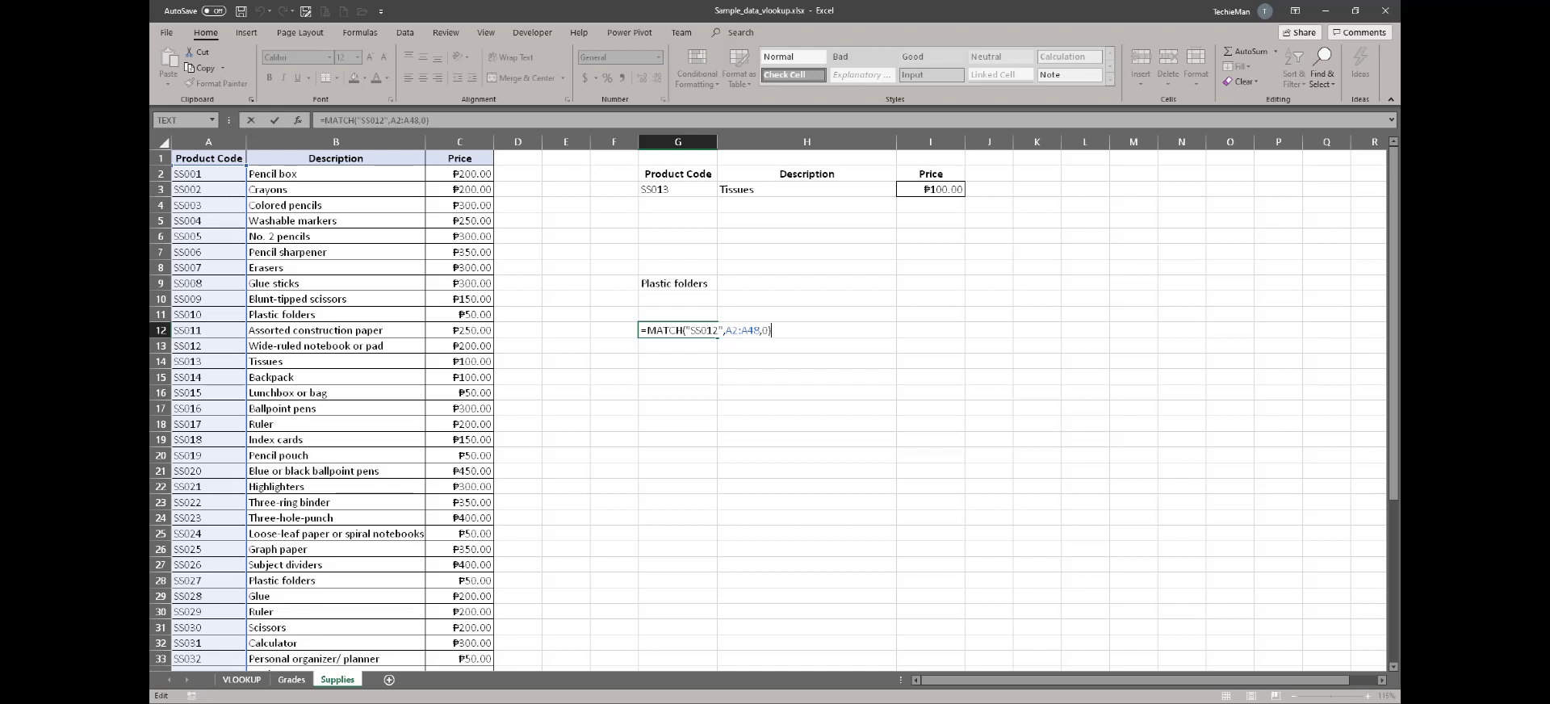
{"action": "left_click", "coordinate": [719, 330]}
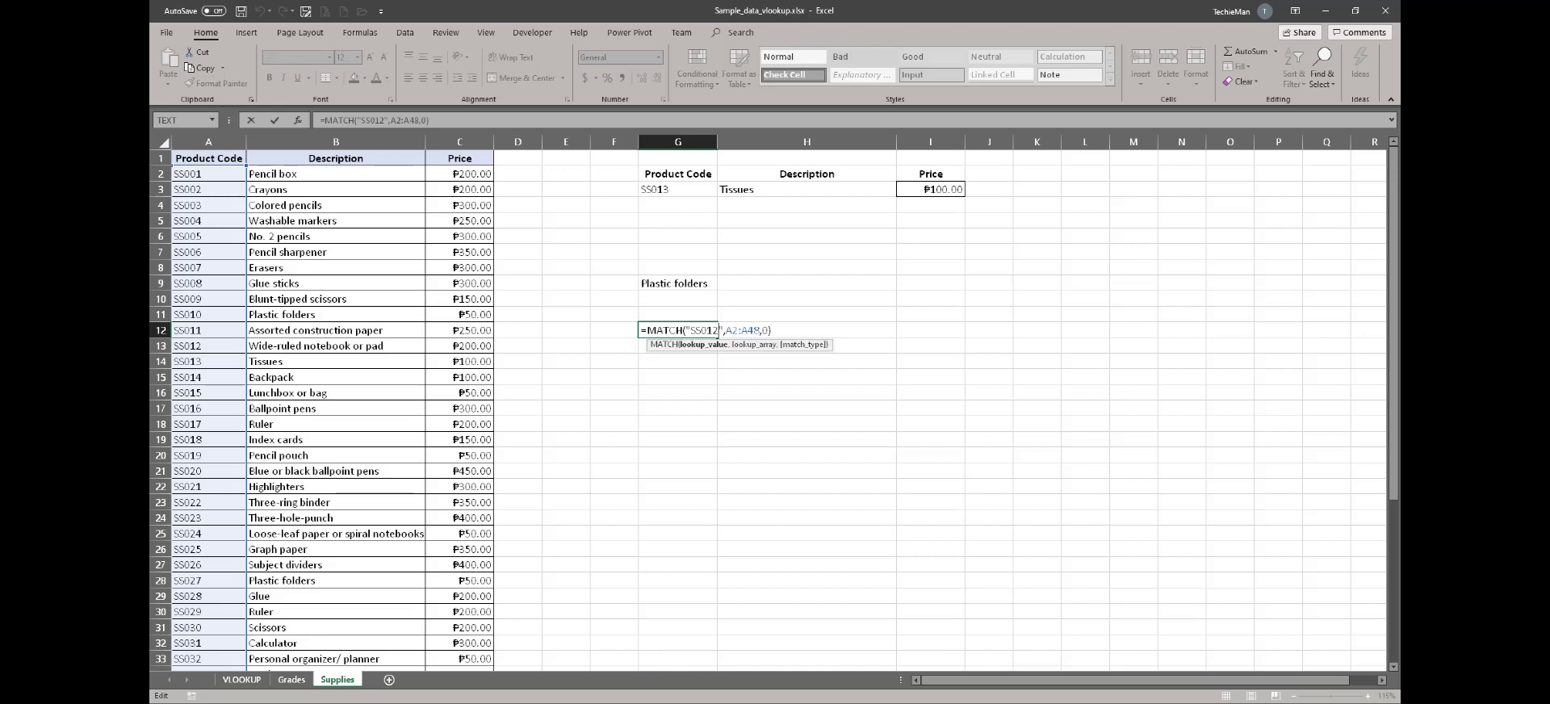
{"action": "key", "text": "BackSpace"}
{"action": "key", "text": "BackSpace"}
{"action": "key", "text": "BackSpace"}
{"action": "key", "text": "BackSpace"}
{"action": "key", "text": "BackSpace"}
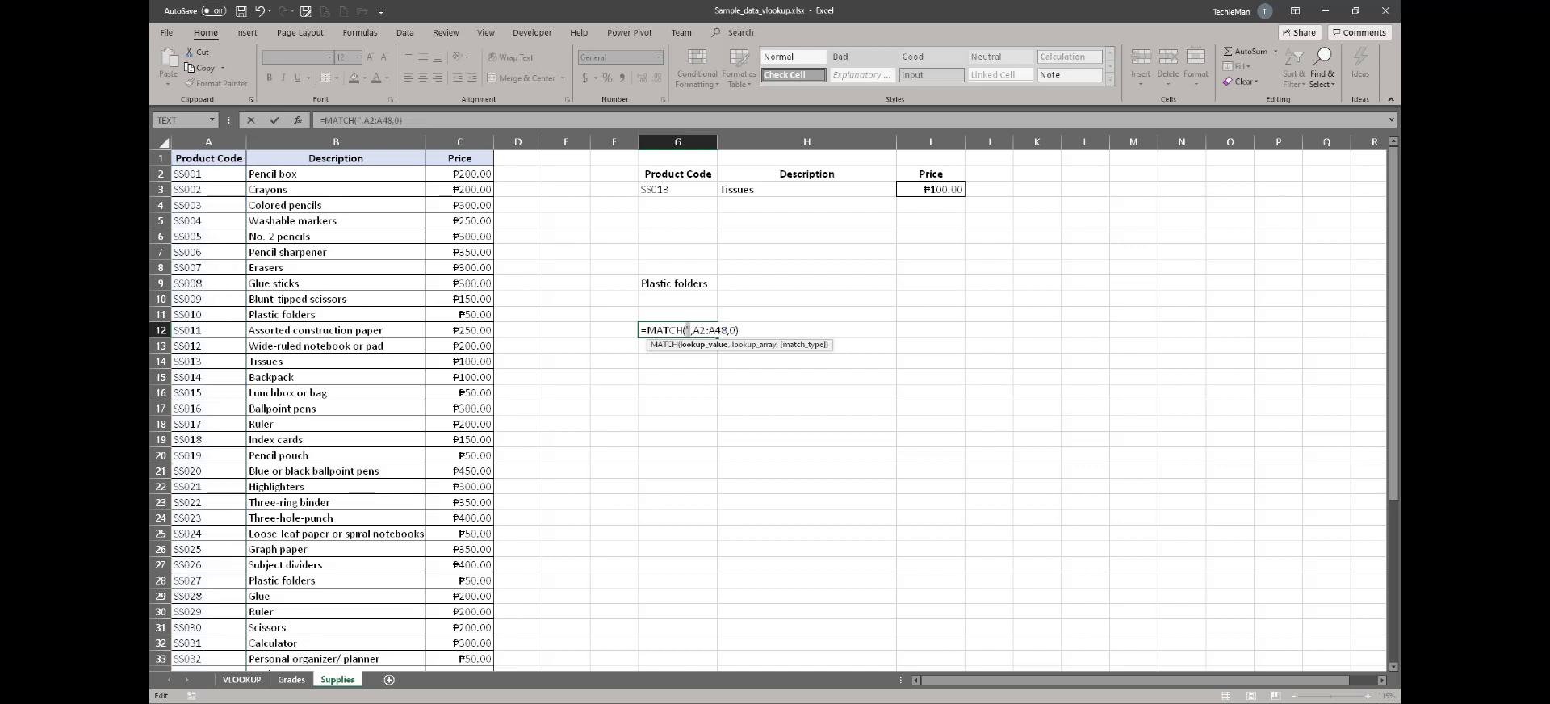
{"action": "key", "text": "BackSpace"}
{"action": "left_click", "coordinate": [678, 205]}
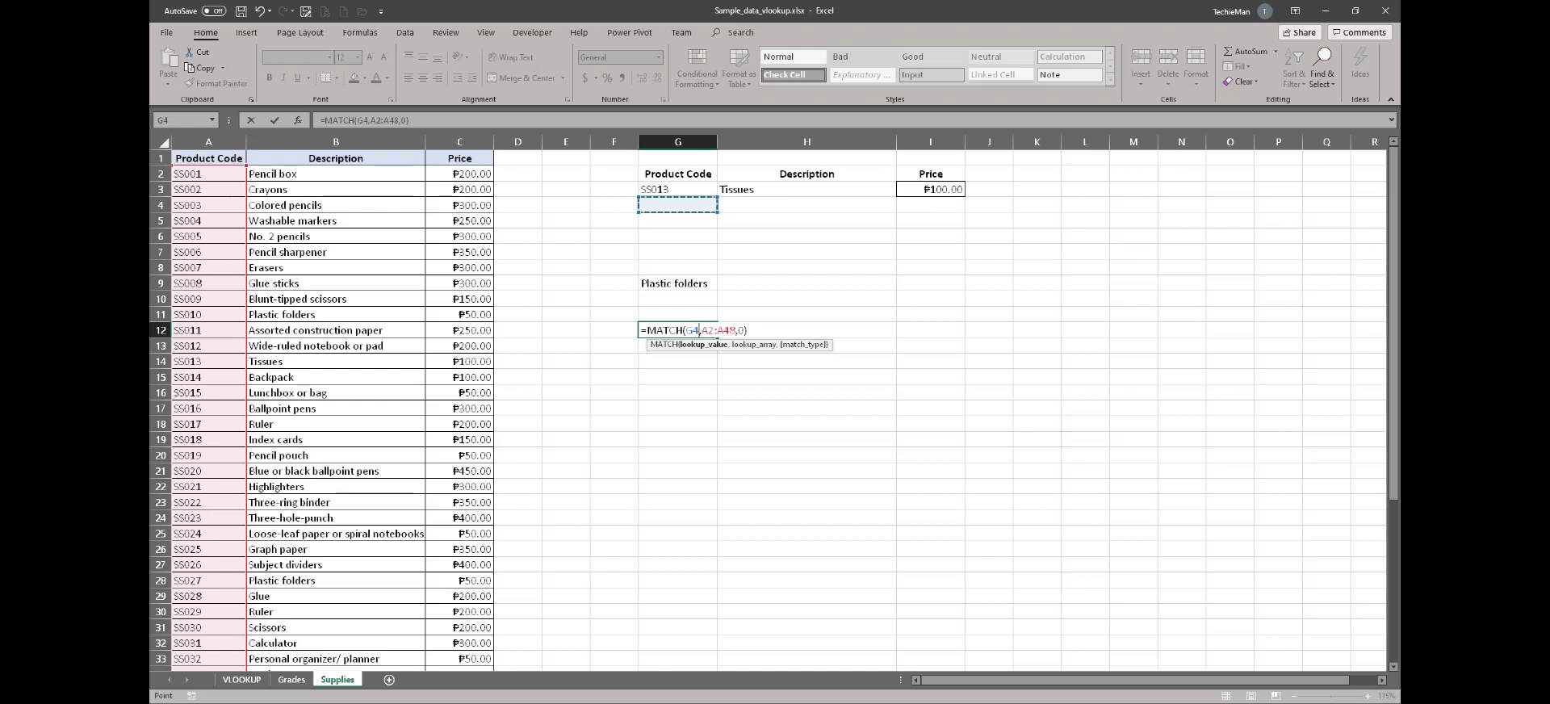
{"action": "key", "text": "Return"}
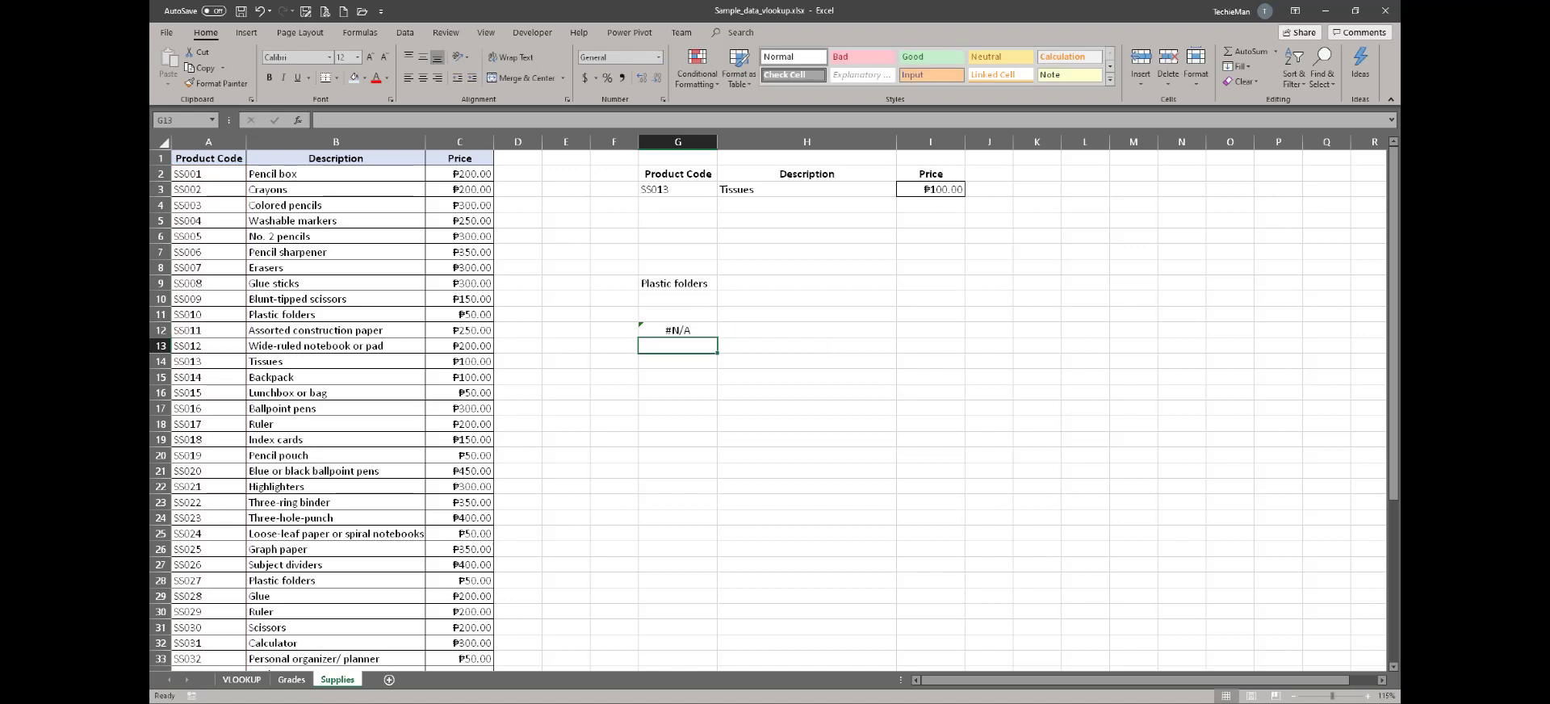
- Enter product code SS013 in G4 as the lookup value for the MATCH formula
{"action": "left_click", "coordinate": [678, 205]}
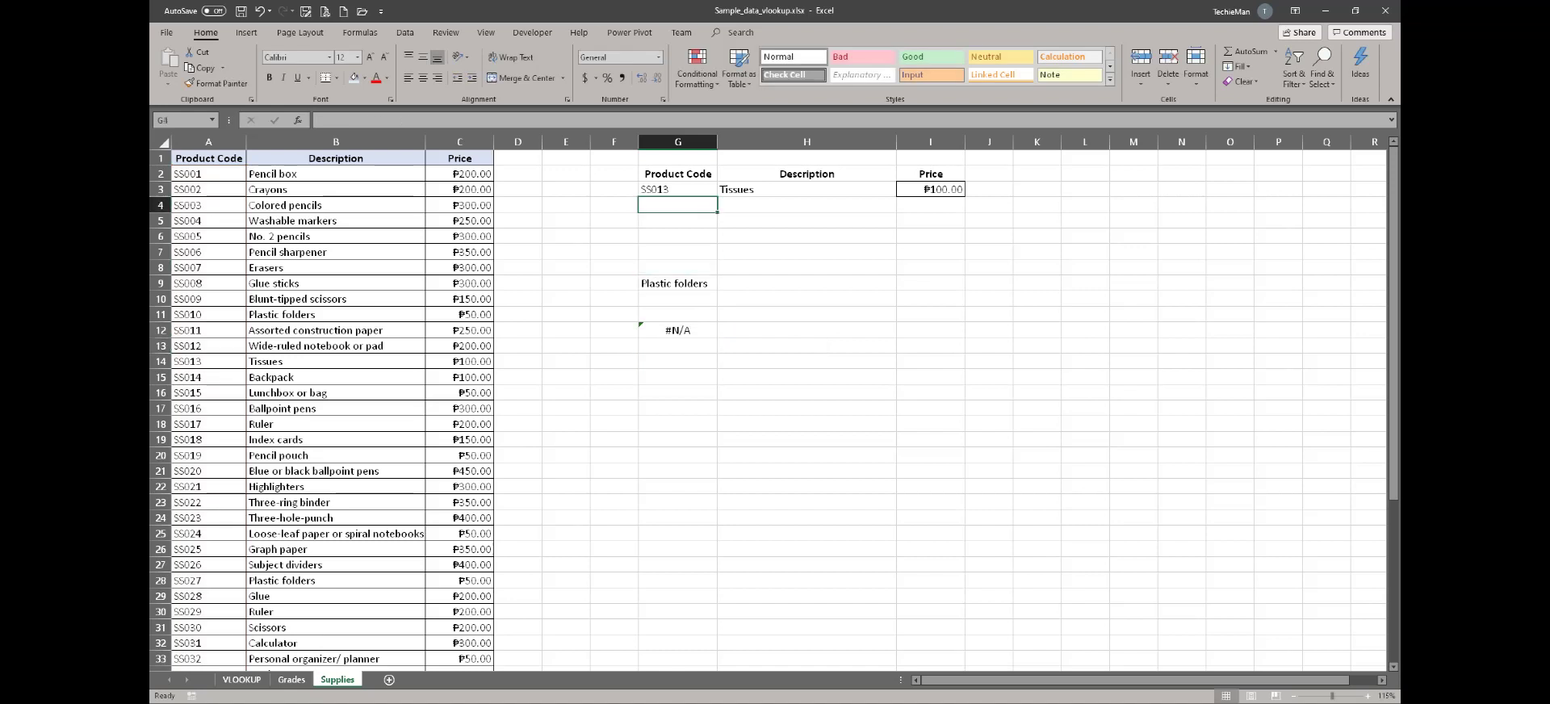
{"action": "left_click", "coordinate": [678, 330]}
{"action": "left_click", "coordinate": [678, 205]}
{"action": "type", "text": "SS"}
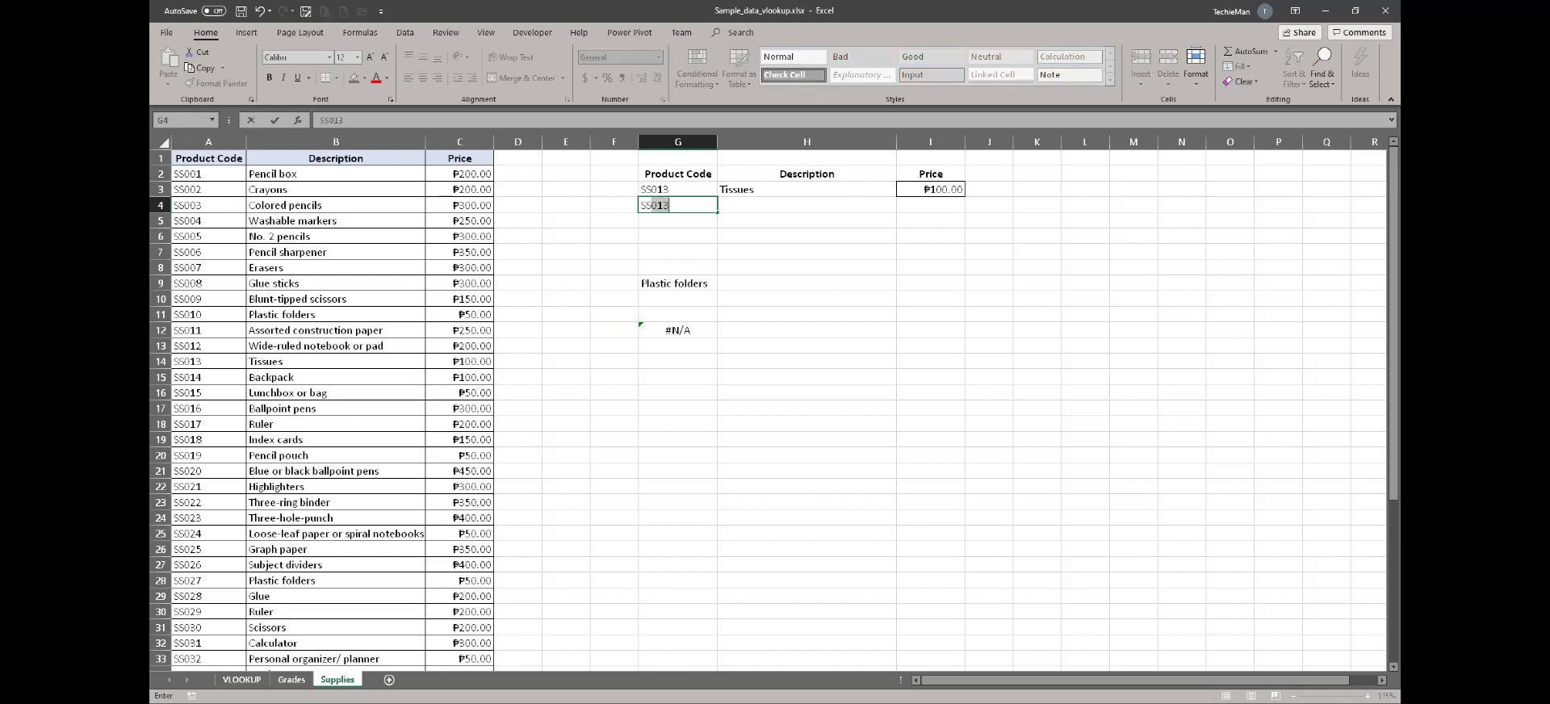
{"action": "type", "text": "013"}
{"action": "key", "text": "Return"}
- Check the MATCH result in G12 against the position of product code SS013 in the supplies list
{"action": "left_click", "coordinate": [678, 330]}
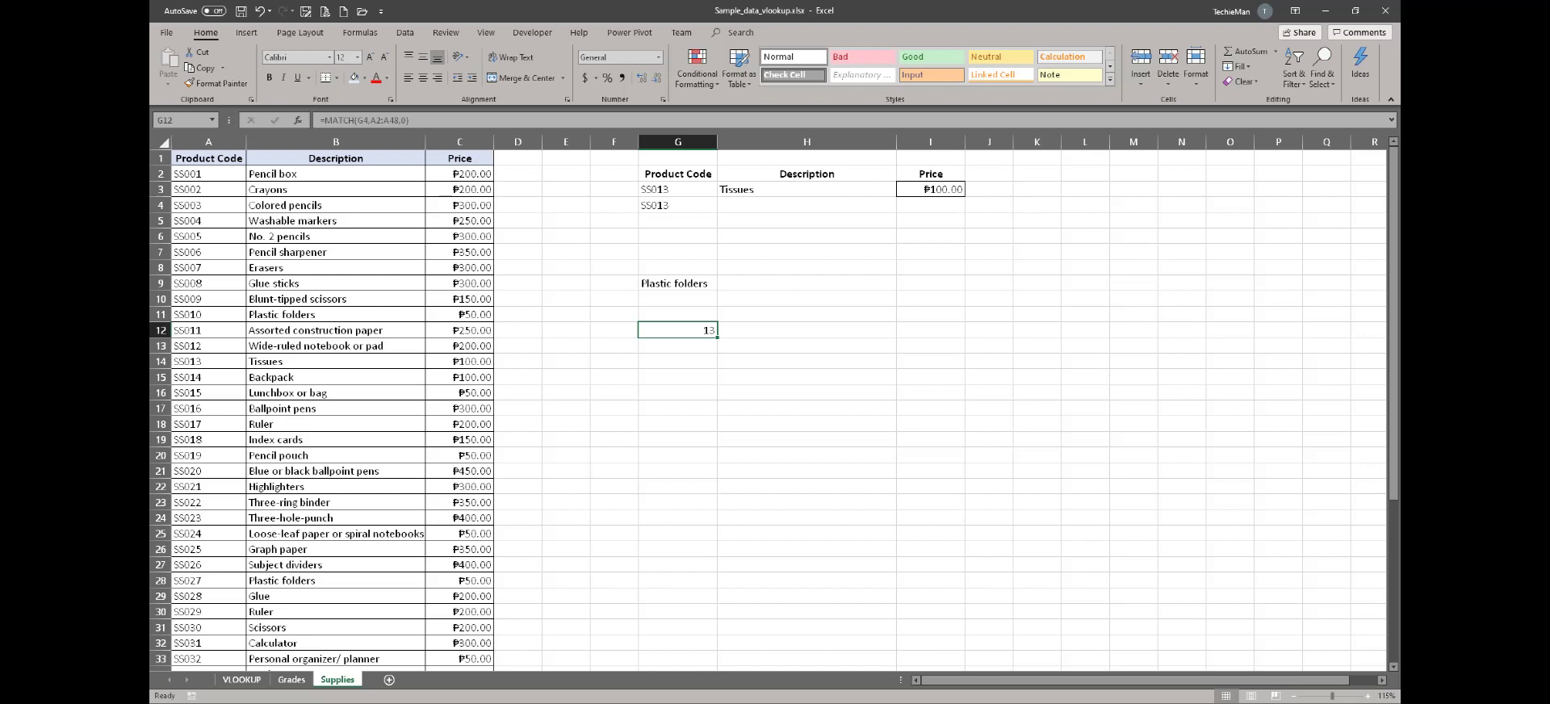
{"action": "left_click", "coordinate": [208, 361]}
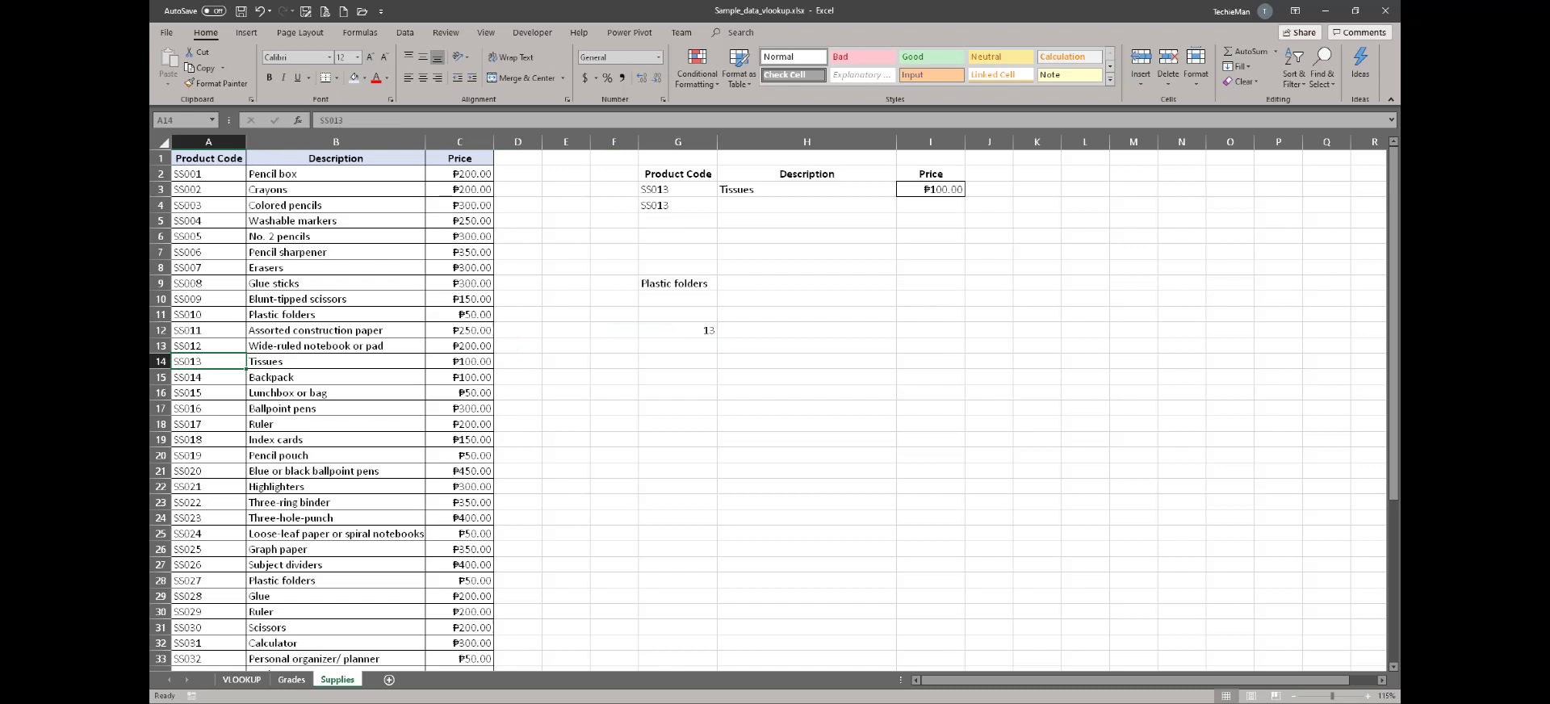
{"action": "left_click", "coordinate": [677, 331]}
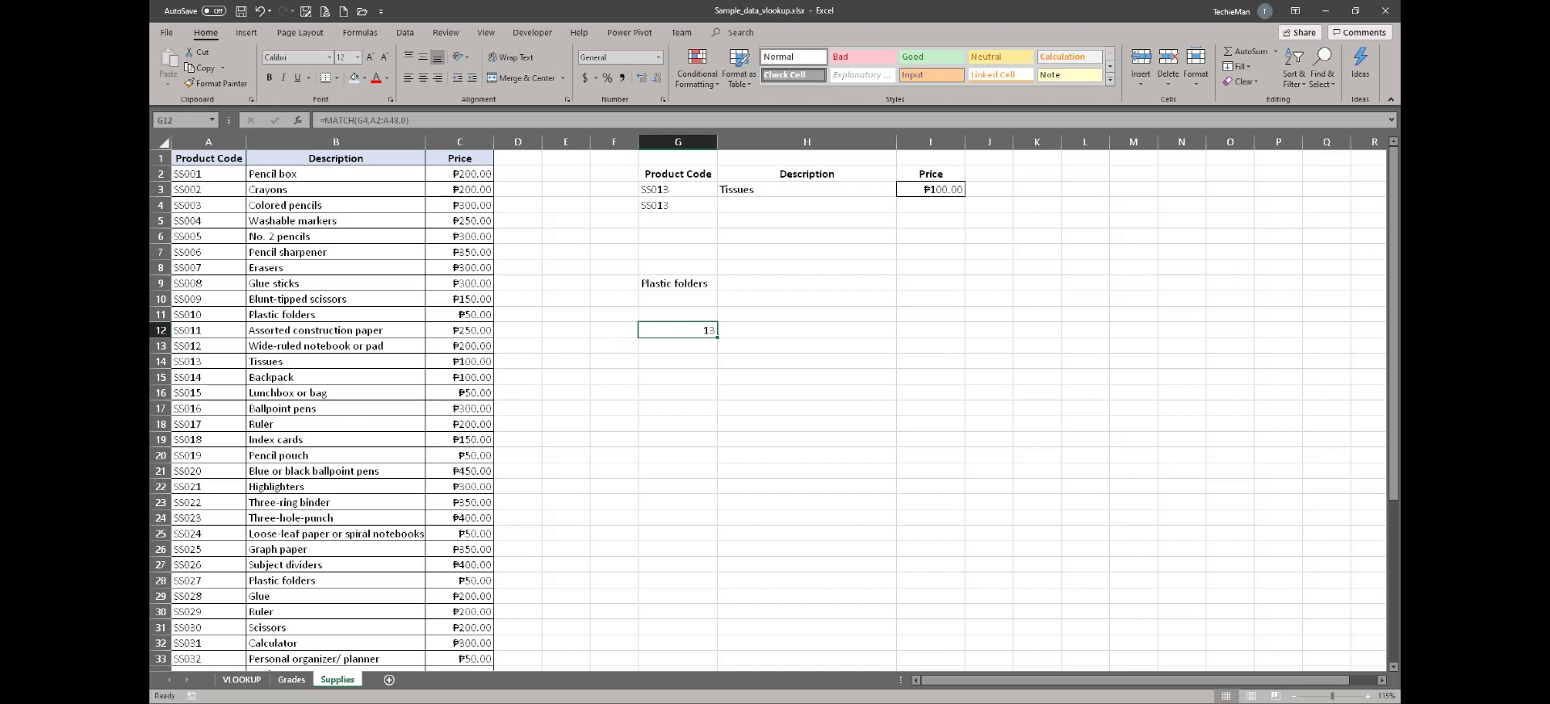
- Set the row number argument of the INDEX formula in G9 to 13
{"action": "left_click", "coordinate": [678, 283]}
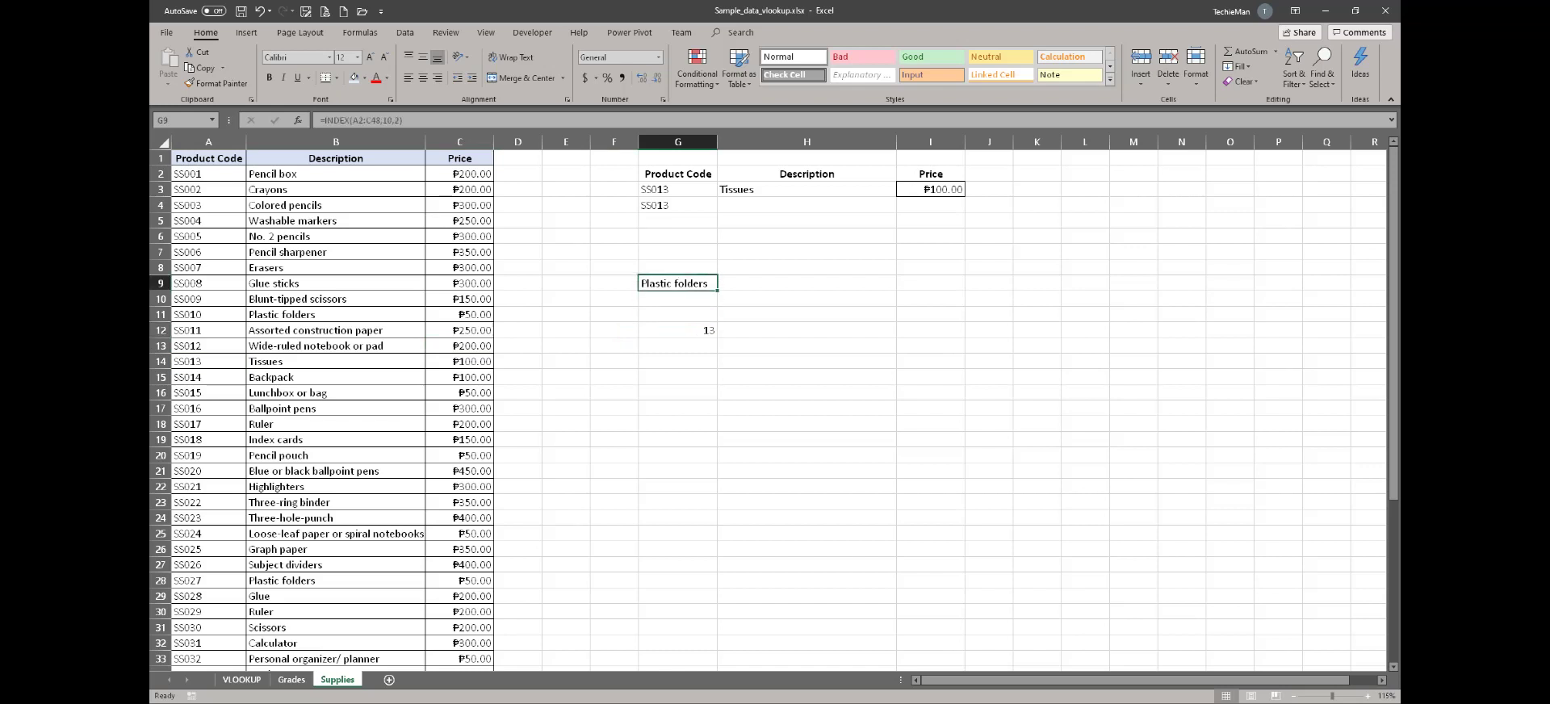
{"action": "key", "text": "F2"}
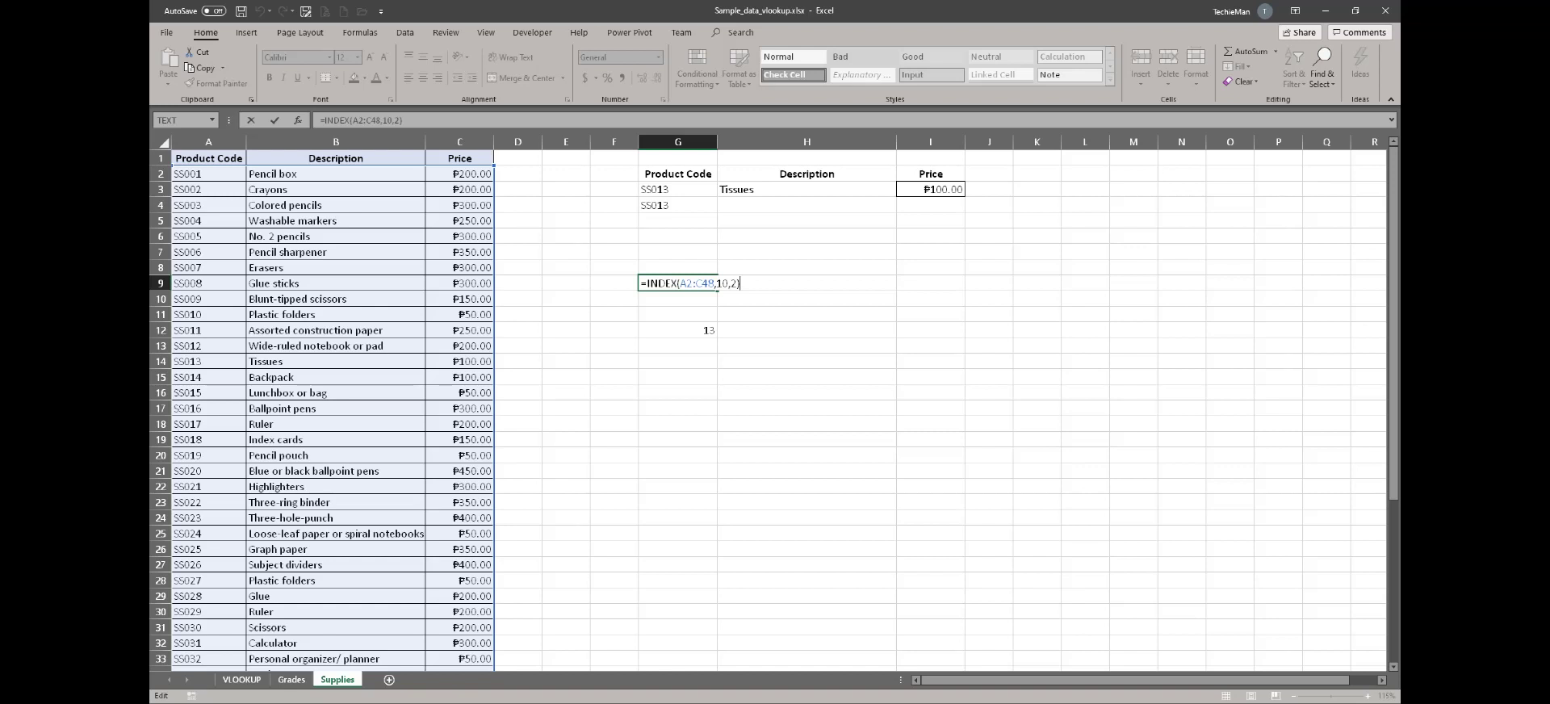
{"action": "left_click", "coordinate": [729, 283]}
{"action": "key", "text": "BackSpace"}
{"action": "type", "text": "3"}
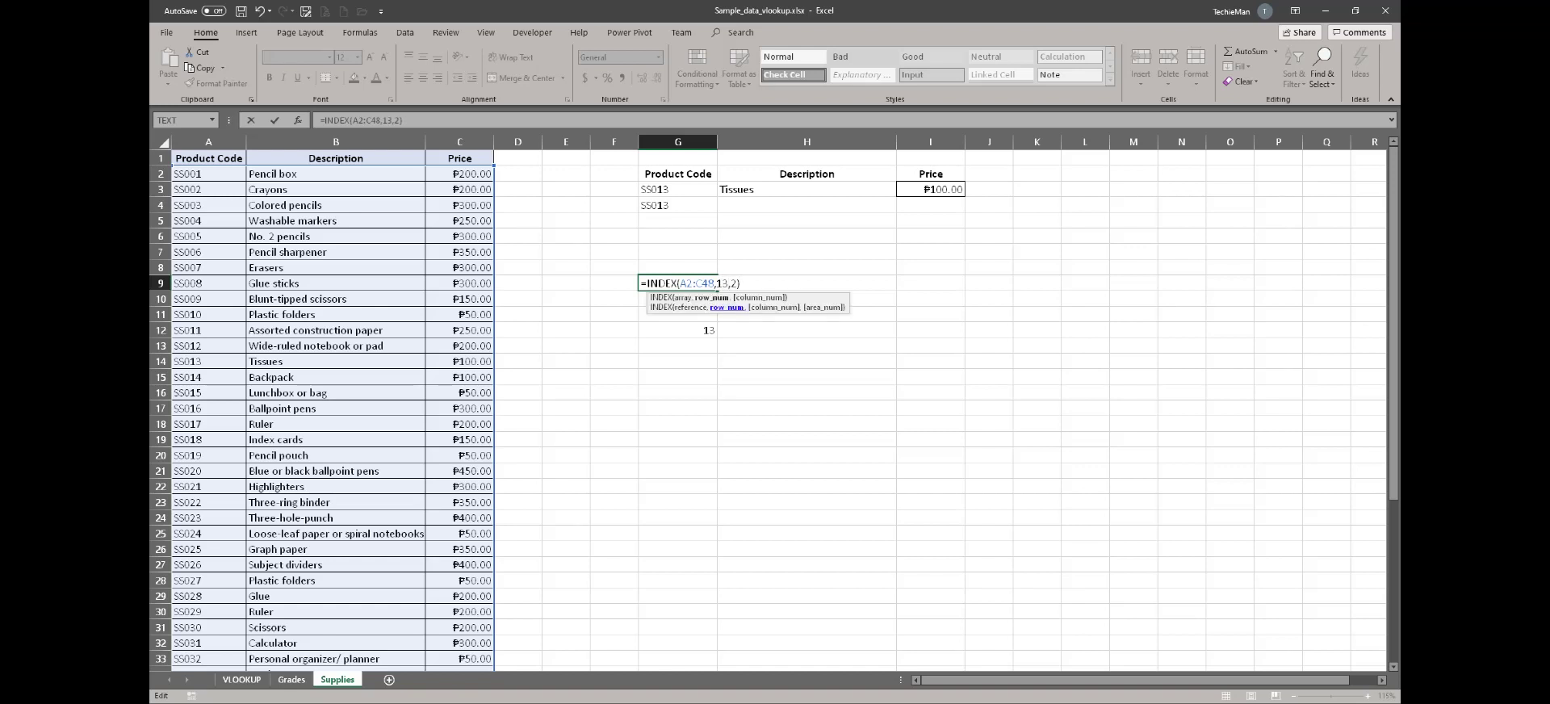
{"action": "key", "text": "Return"}
- Label the INDEX formula by entering INDEX in cell F9
{"action": "left_click", "coordinate": [678, 330]}
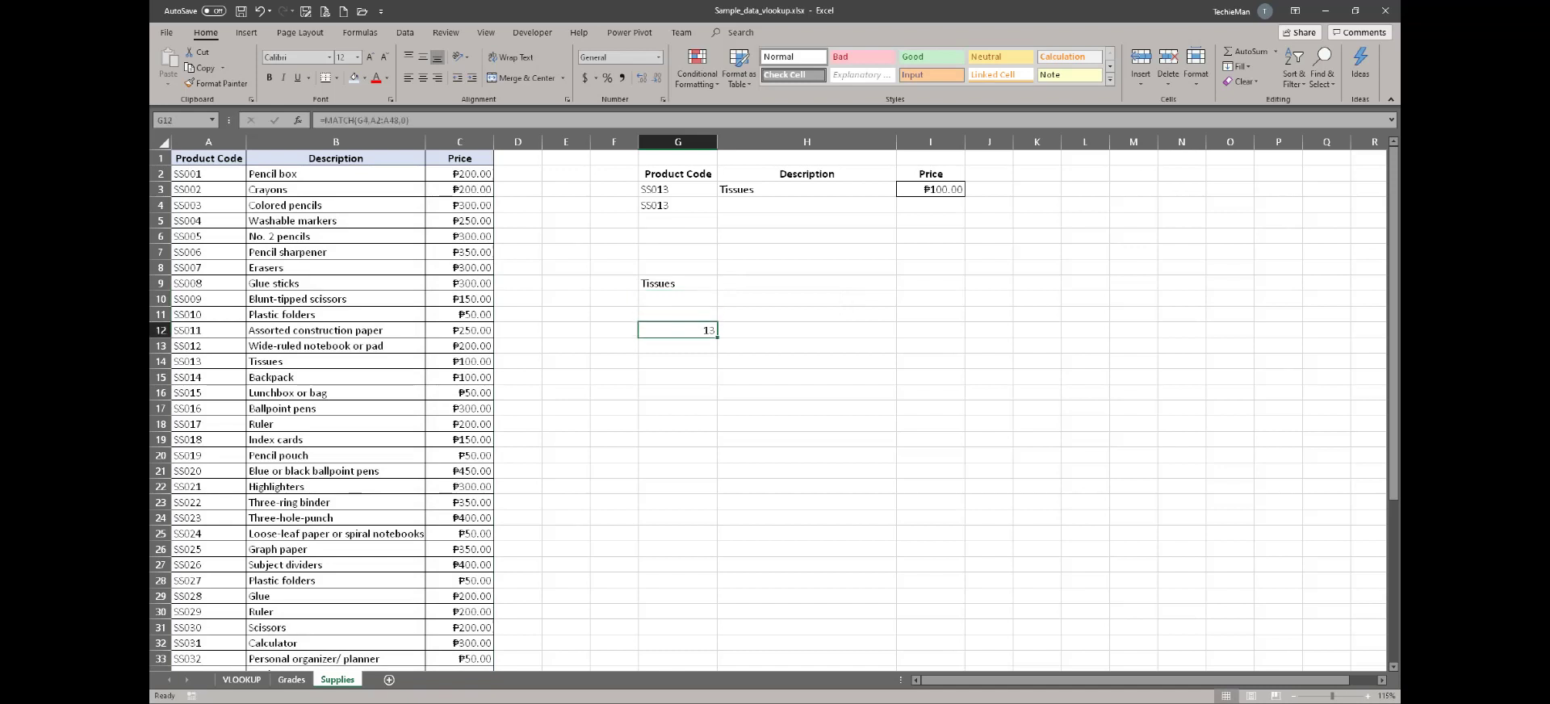
{"action": "key", "text": "Up"}
{"action": "key", "text": "Up"}
{"action": "key", "text": "Up"}
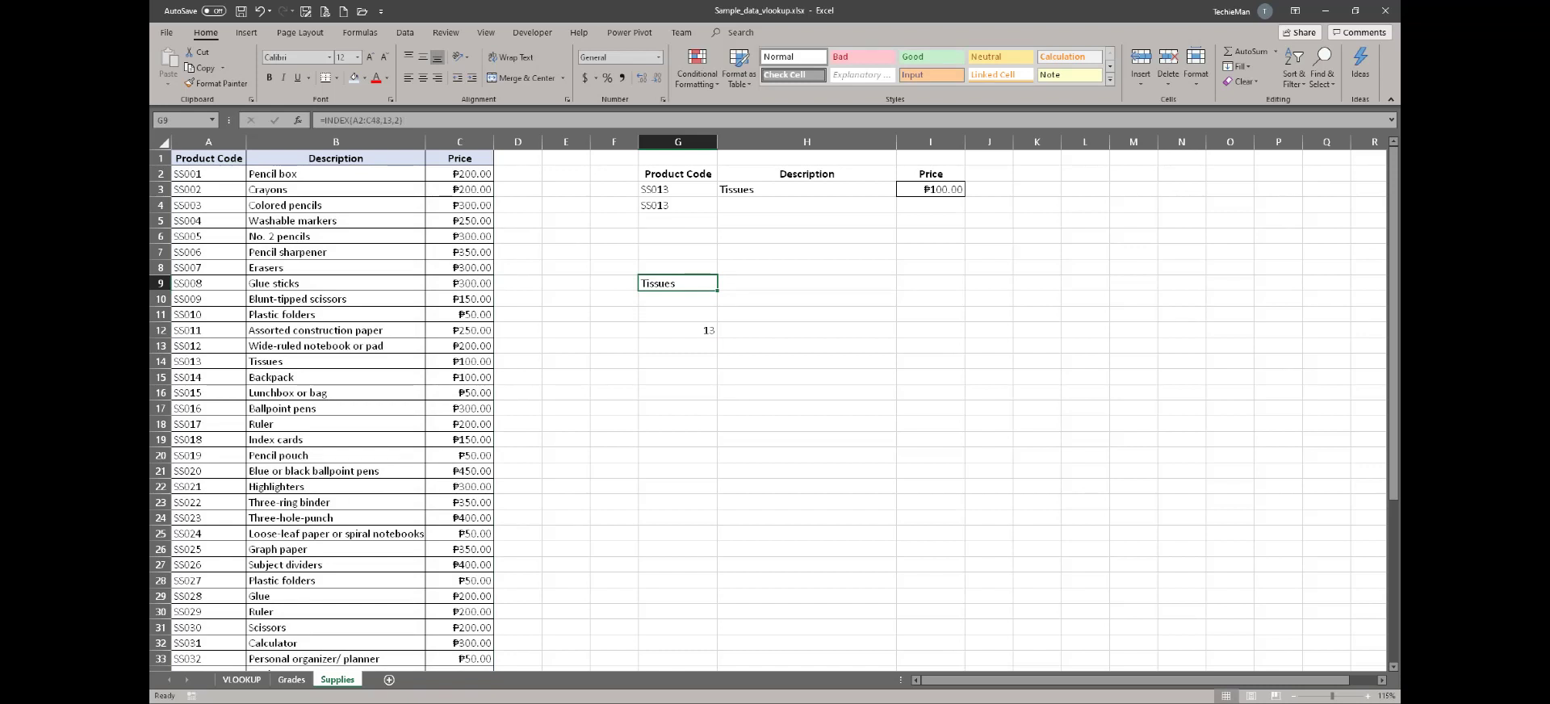
{"action": "key", "text": "Left"}
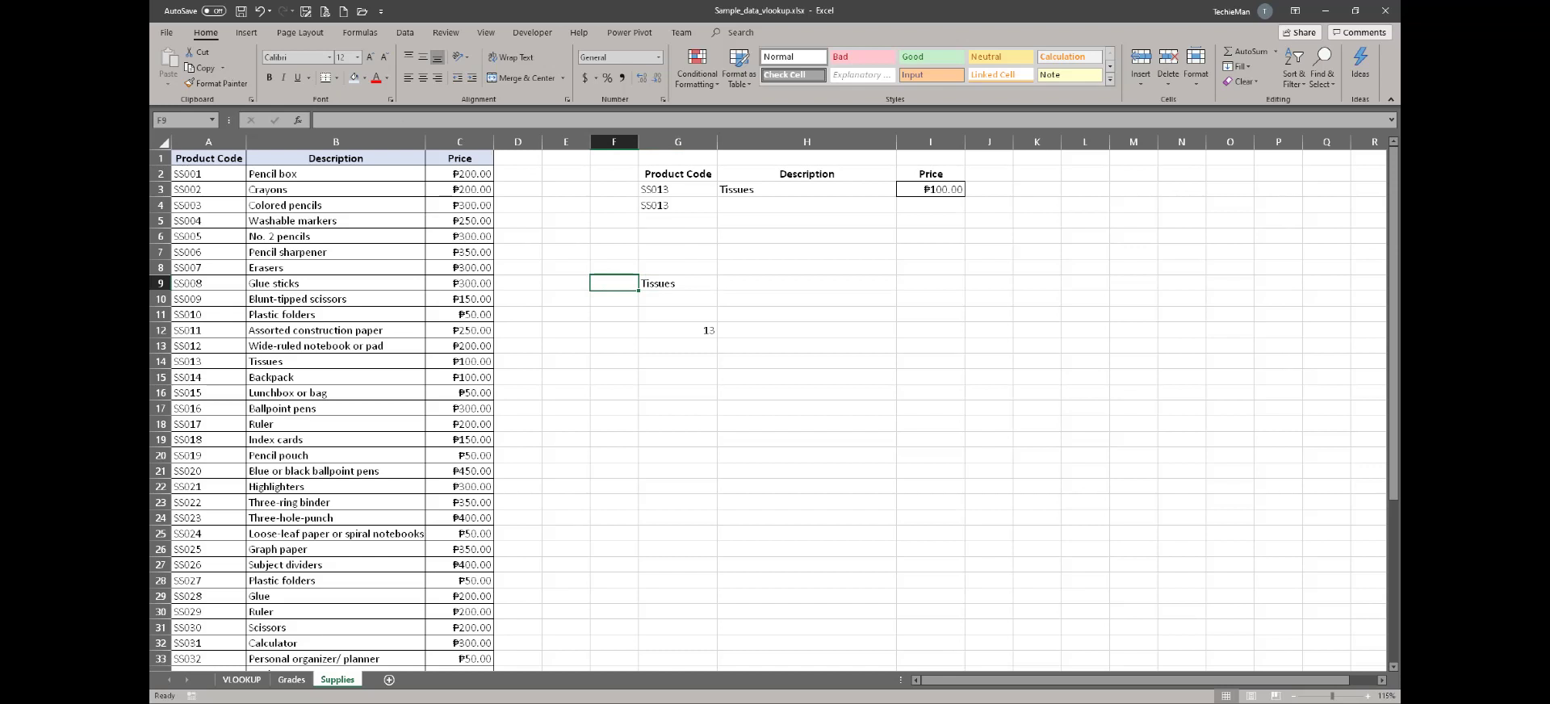
{"action": "type", "text": "inde"}
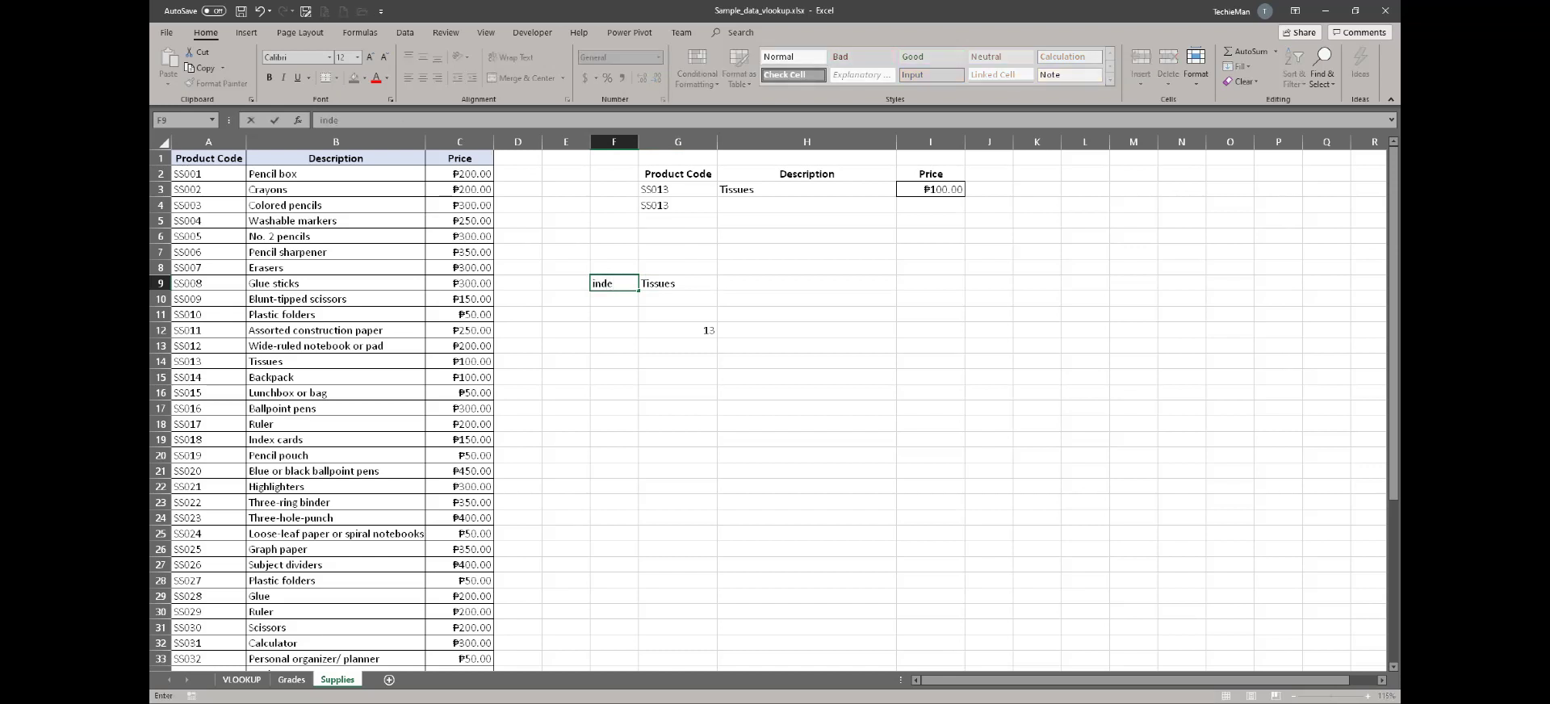
{"action": "key", "text": "BackSpace"}
{"action": "key", "text": "BackSpace"}
{"action": "key", "text": "BackSpace"}
{"action": "key", "text": "BackSpace"}
{"action": "type", "text": "INDEX"}
{"action": "key", "text": "Return"}
- Label the MATCH formula by entering MATCH in cell F12
{"action": "key", "text": "Down"}
{"action": "key", "text": "Down"}
{"action": "type", "text": "MATCH"}
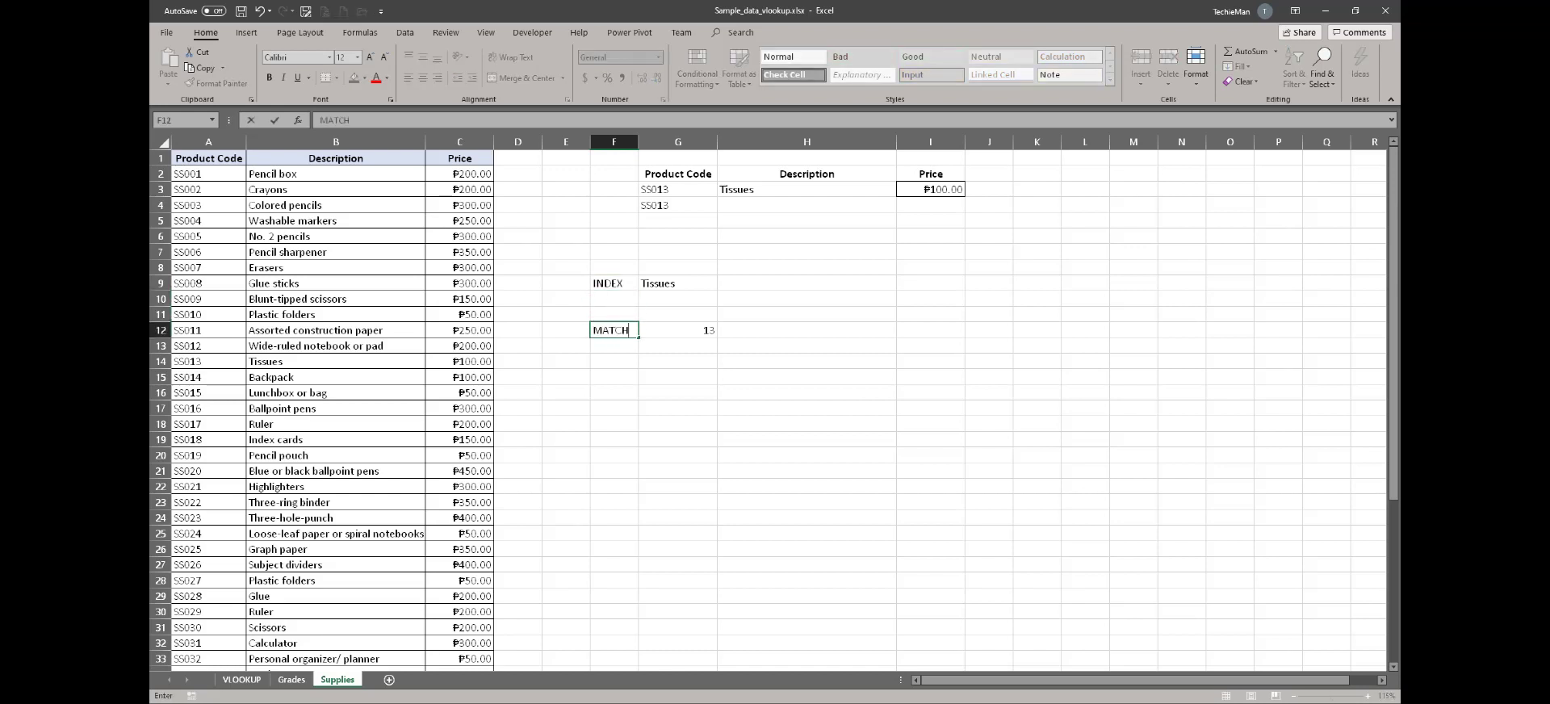
{"action": "key", "text": "Return"}
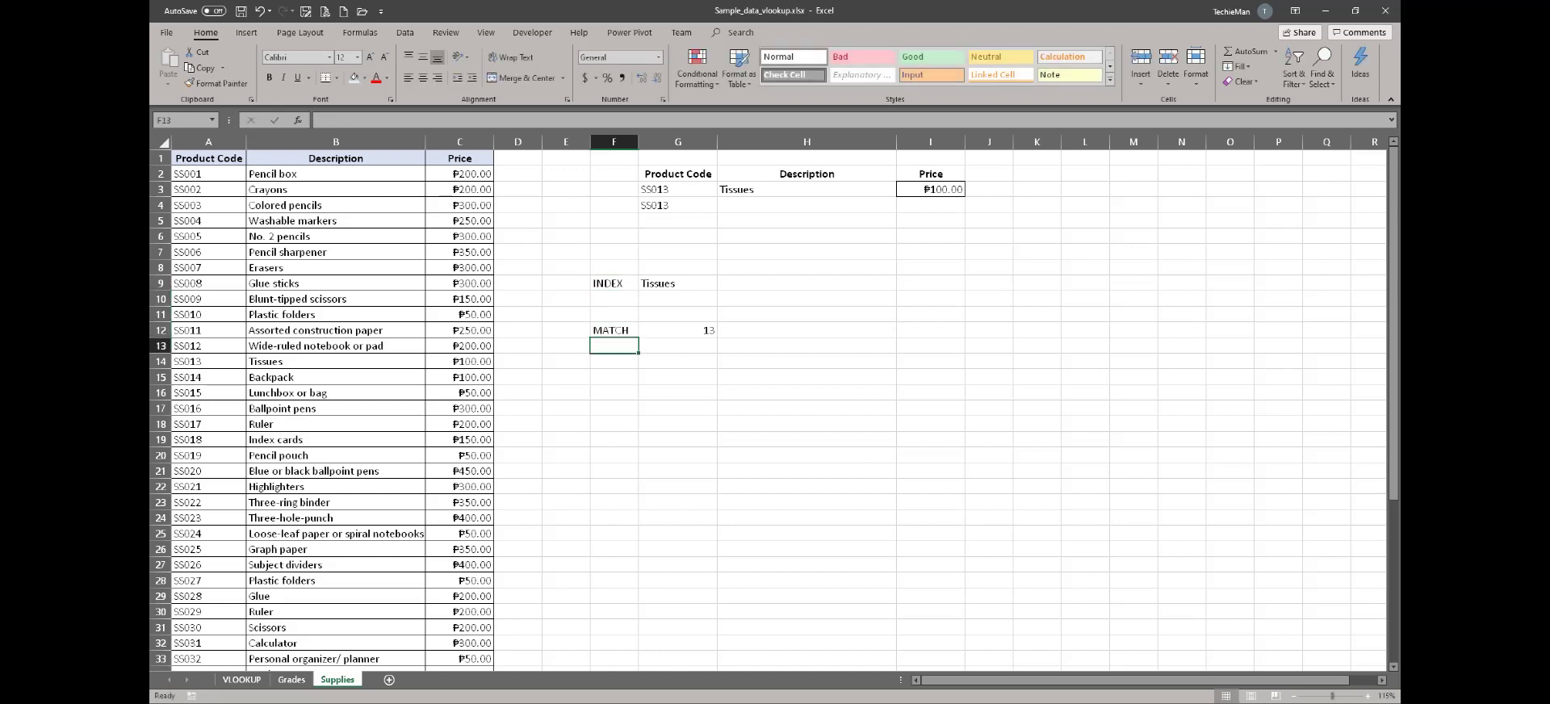
- Replace the typed row number in the G9 INDEX formula with a reference to the MATCH result in G12
{"action": "left_click", "coordinate": [678, 330]}
{"action": "left_click", "coordinate": [678, 283]}
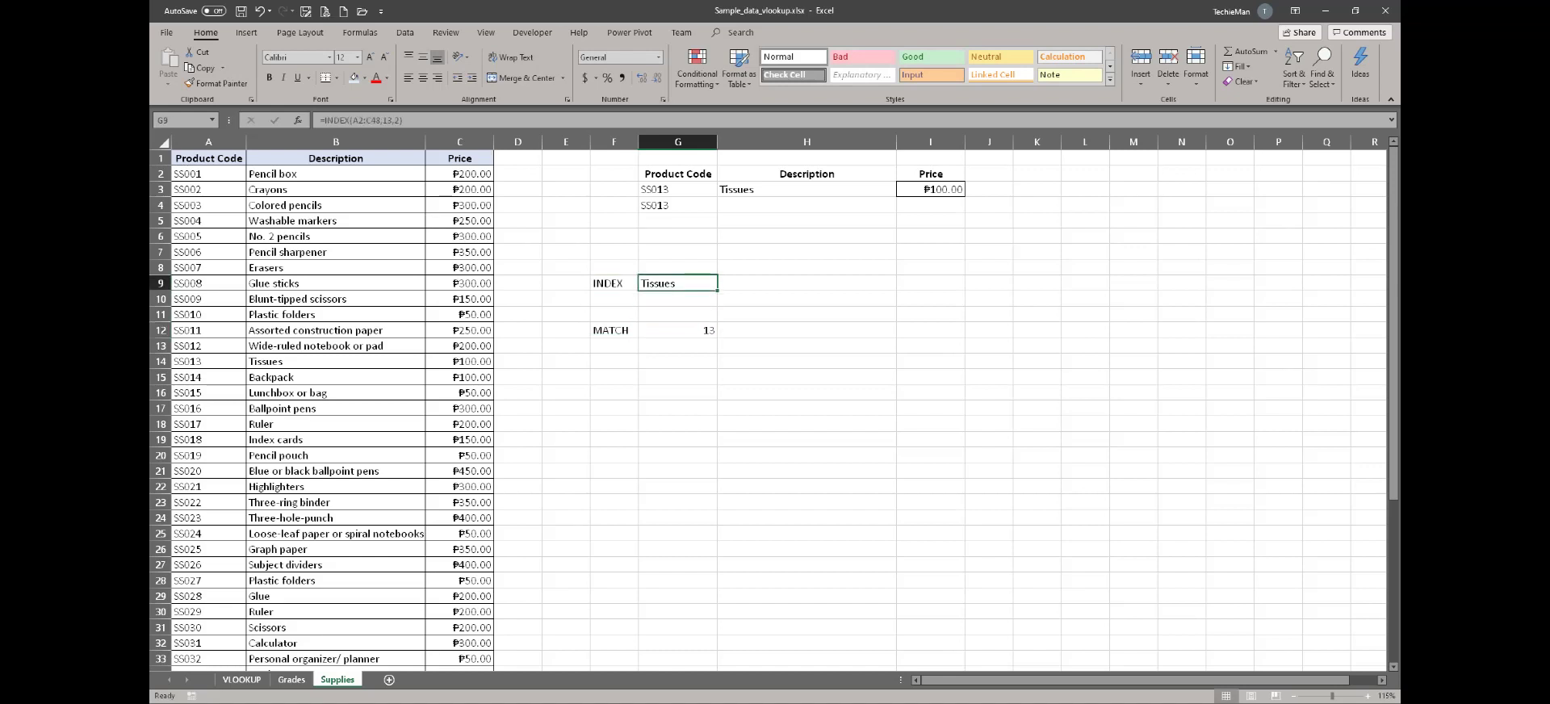
{"action": "key", "text": "F2"}
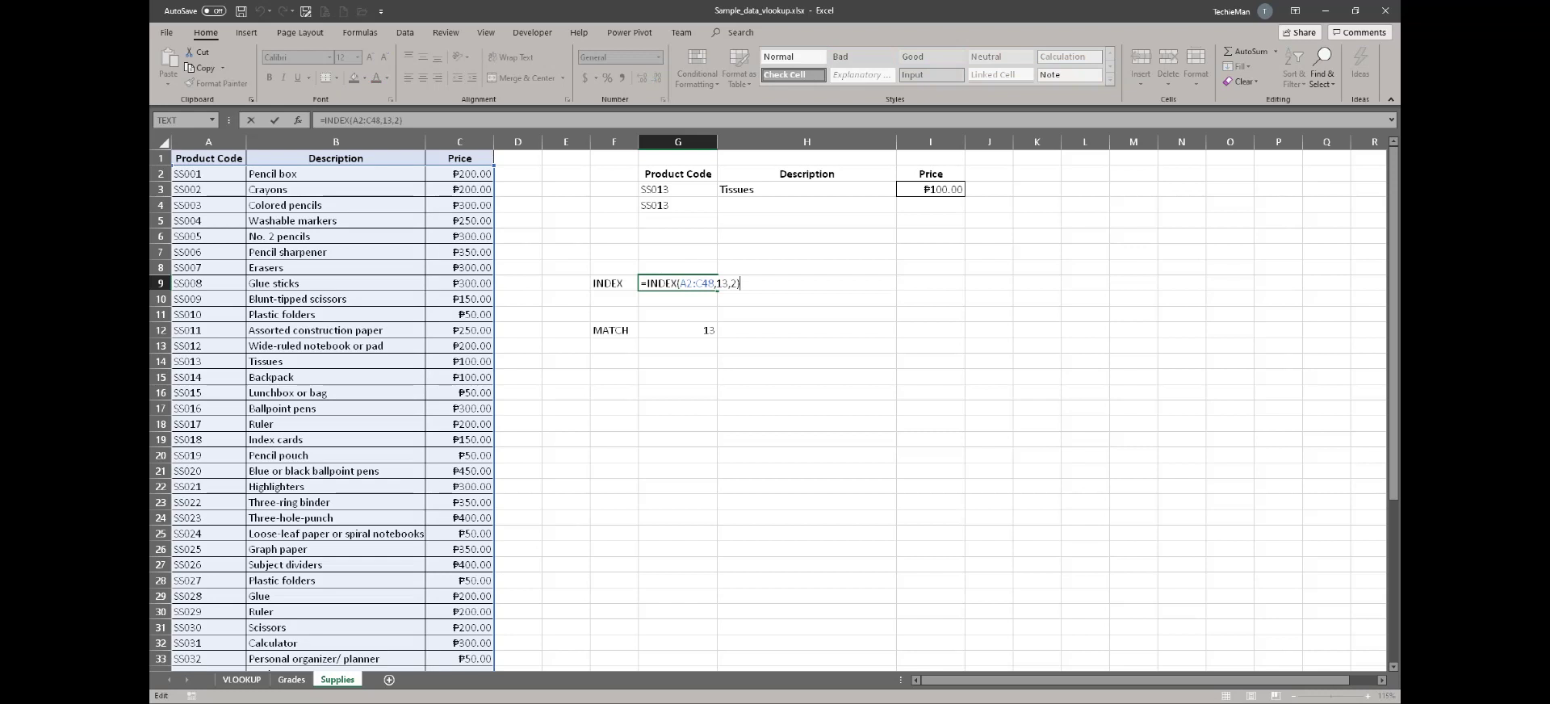
{"action": "left_click", "coordinate": [722, 283]}
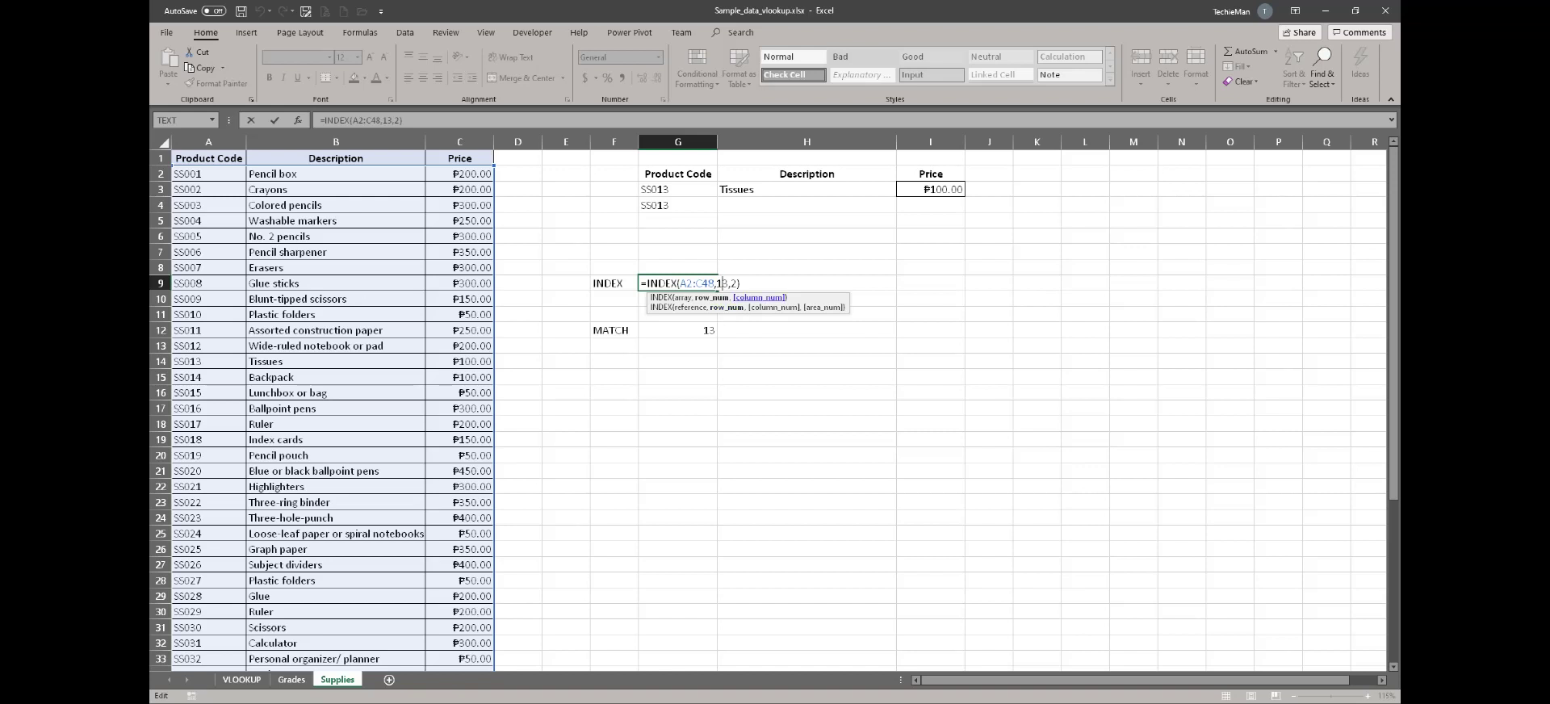
{"action": "key", "text": "BackSpace"}
{"action": "key", "text": "BackSpace"}
{"action": "left_click", "coordinate": [678, 330]}
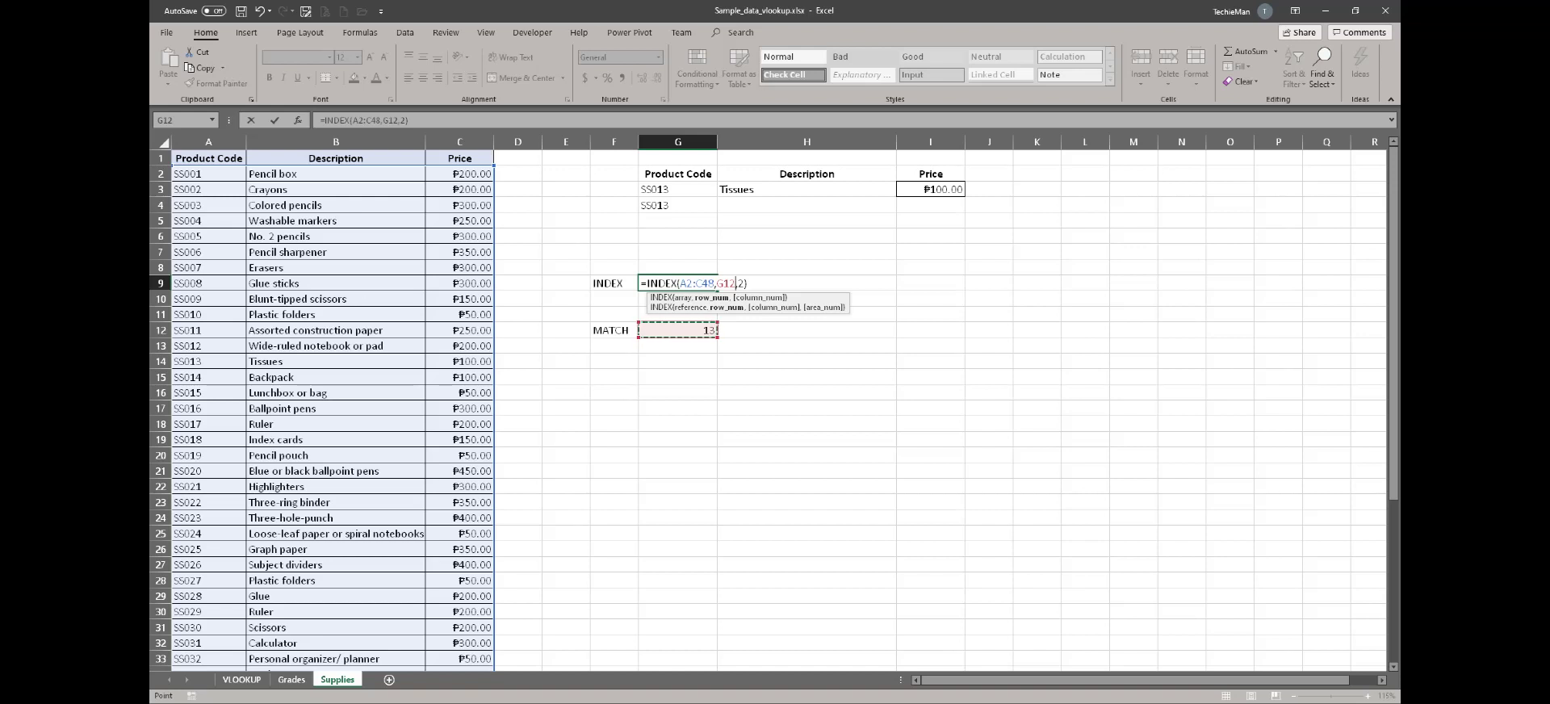
{"action": "key", "text": "Return"}
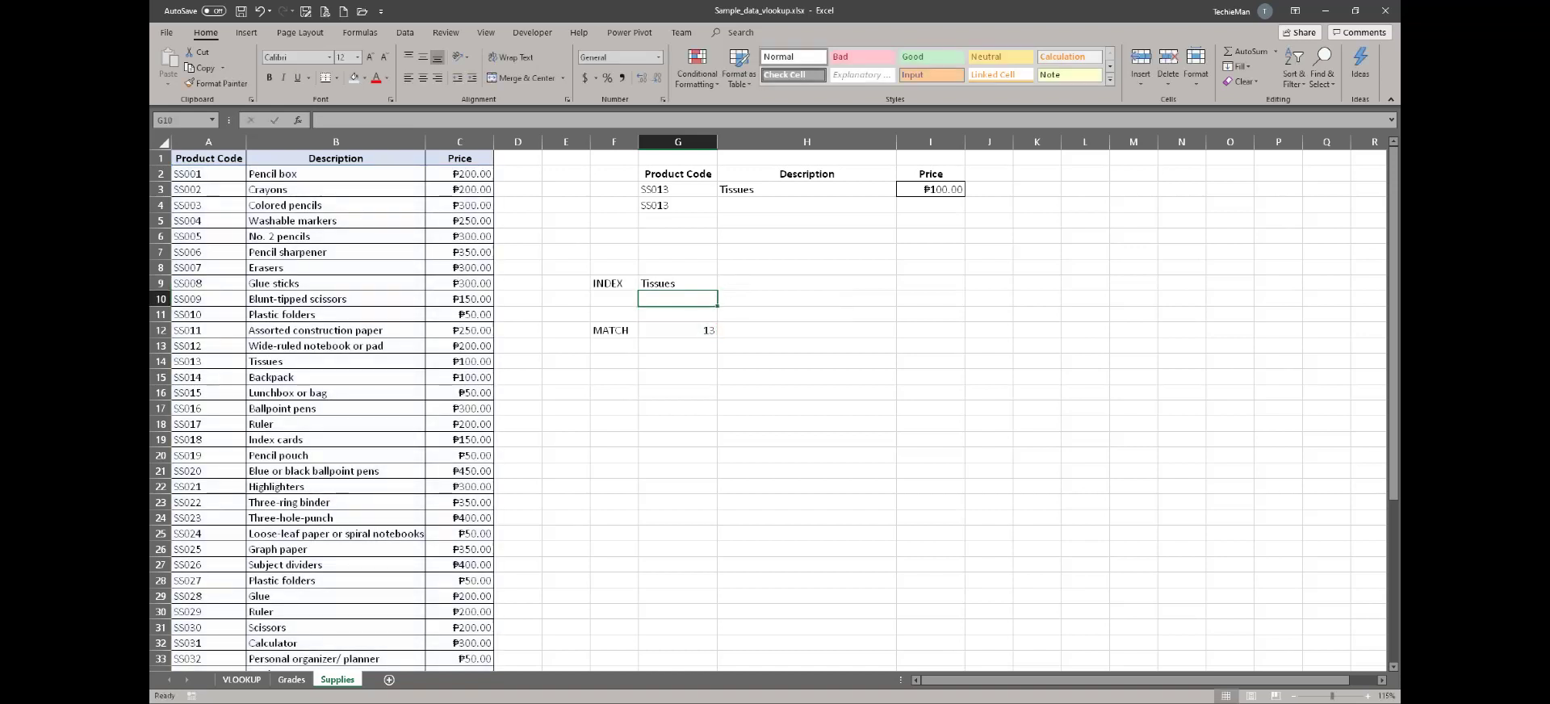
- Enter product code SS015 in G4 as the lookup value for the linked formulas
{"action": "left_click", "coordinate": [677, 330]}
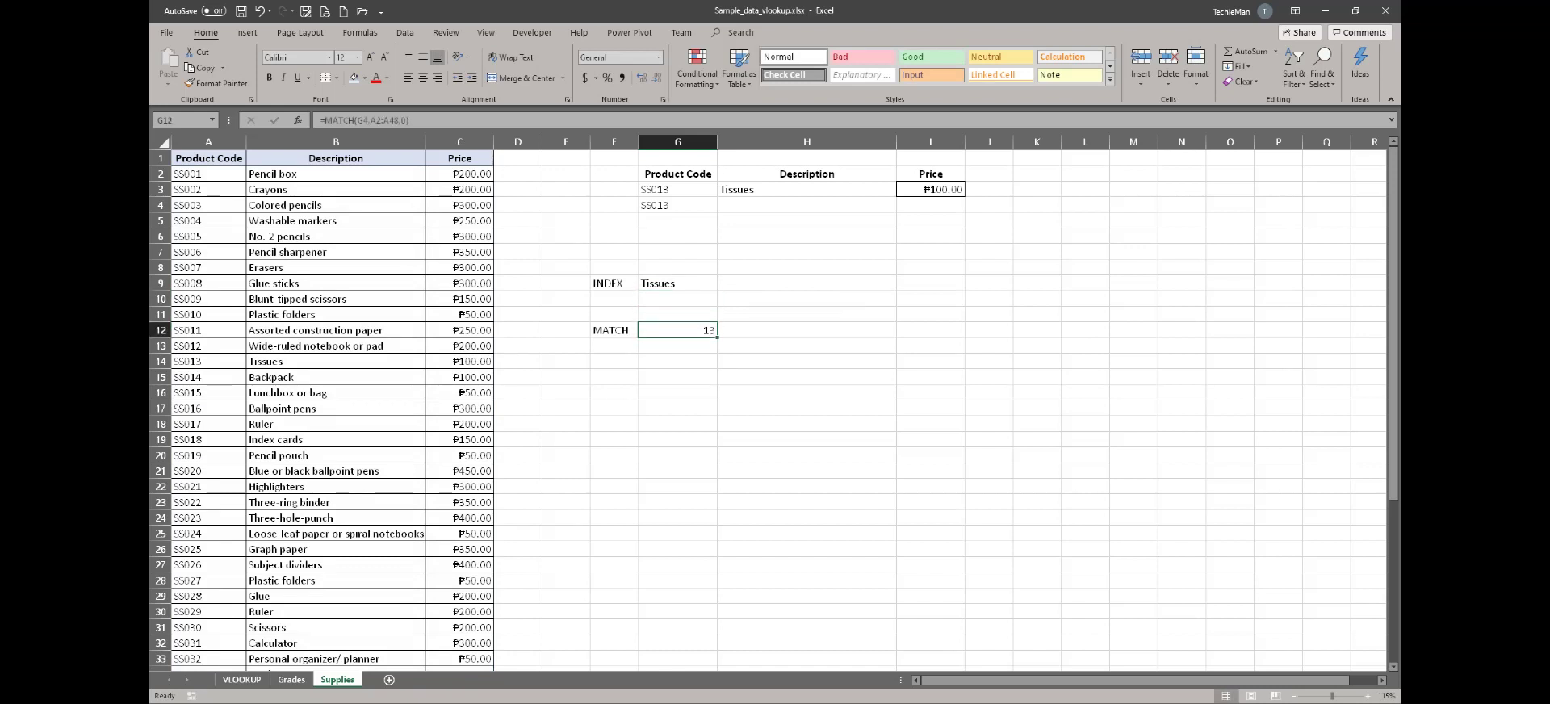
{"action": "left_click", "coordinate": [677, 206]}
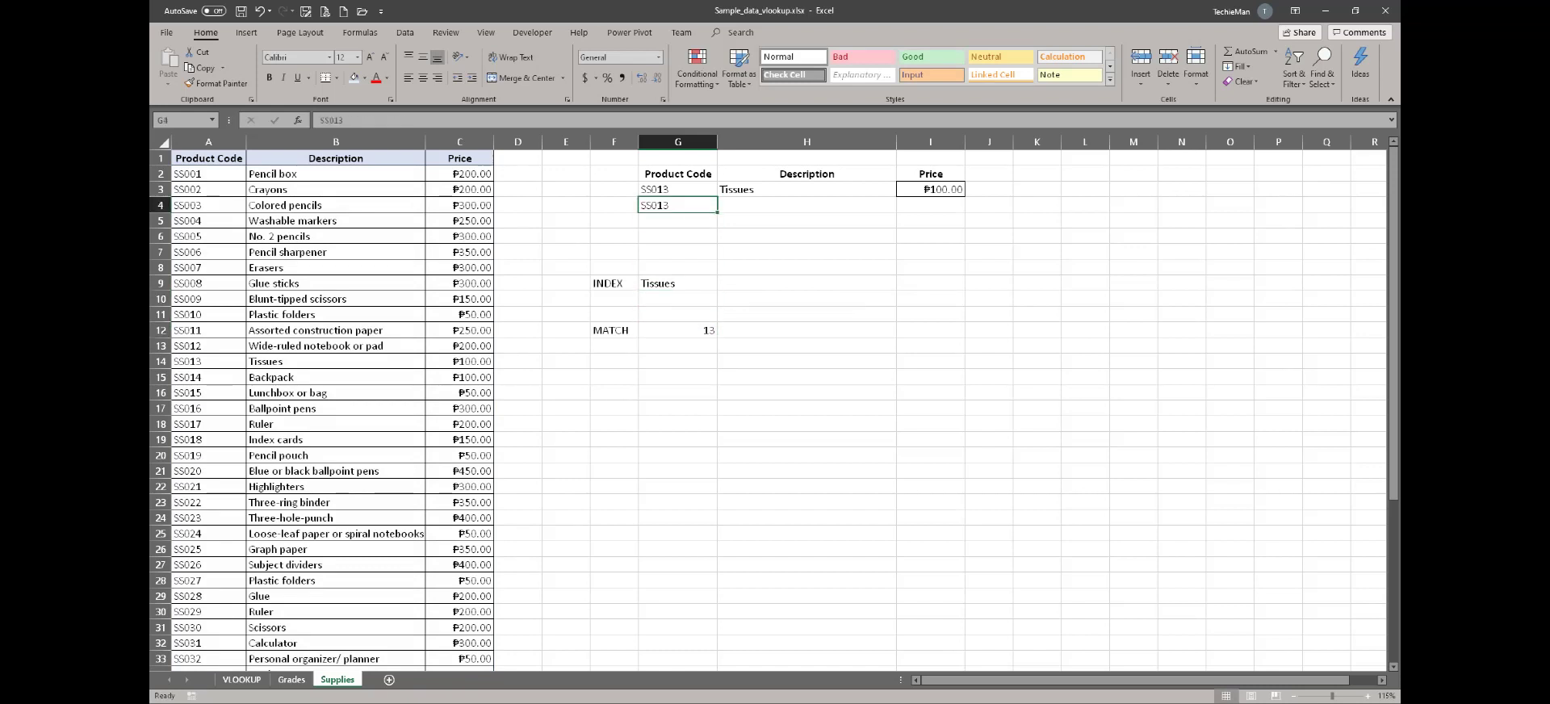
{"action": "type", "text": "SS015"}
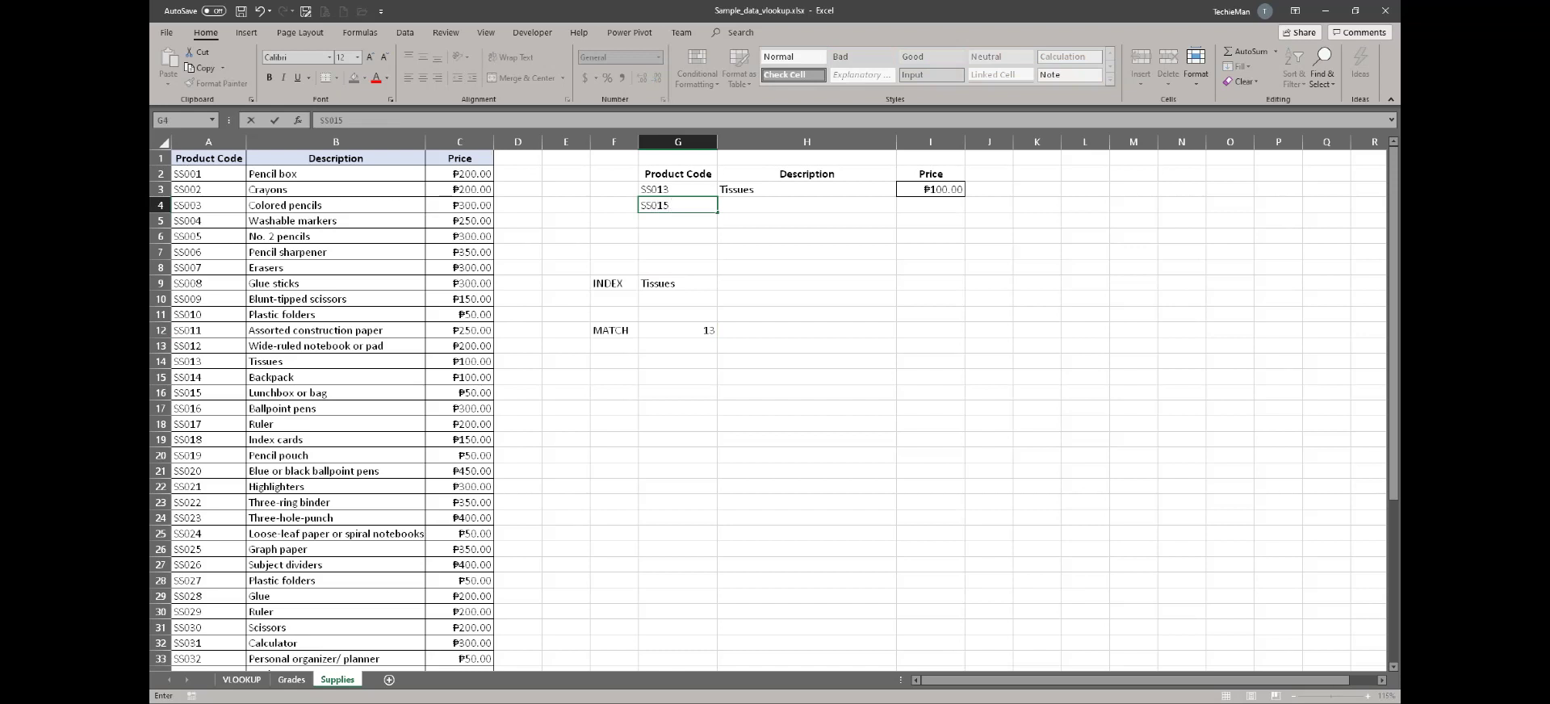
{"action": "key", "text": "Return"}
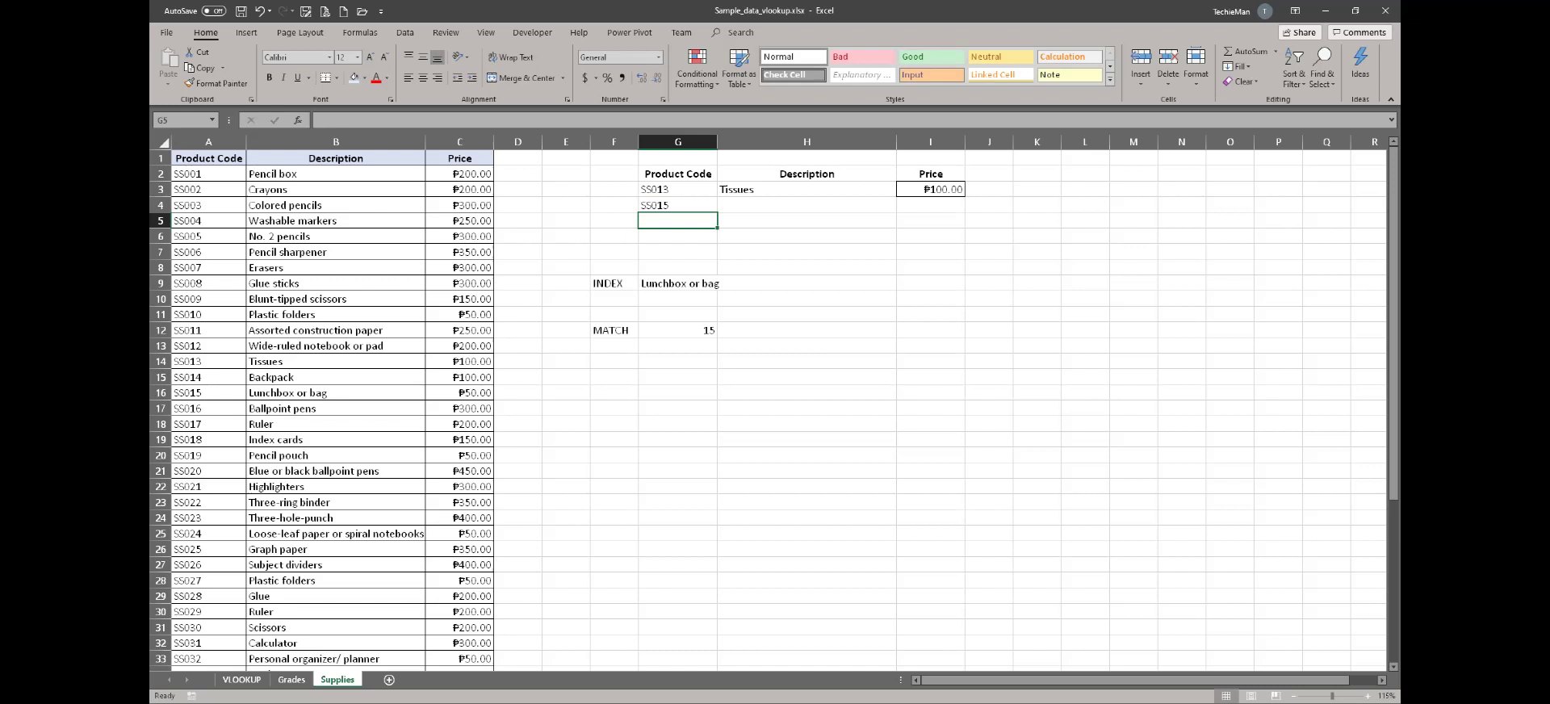
- Review the MATCH result in G12 and how the INDEX formula in G9 uses it as its row number
{"action": "left_click", "coordinate": [677, 330]}
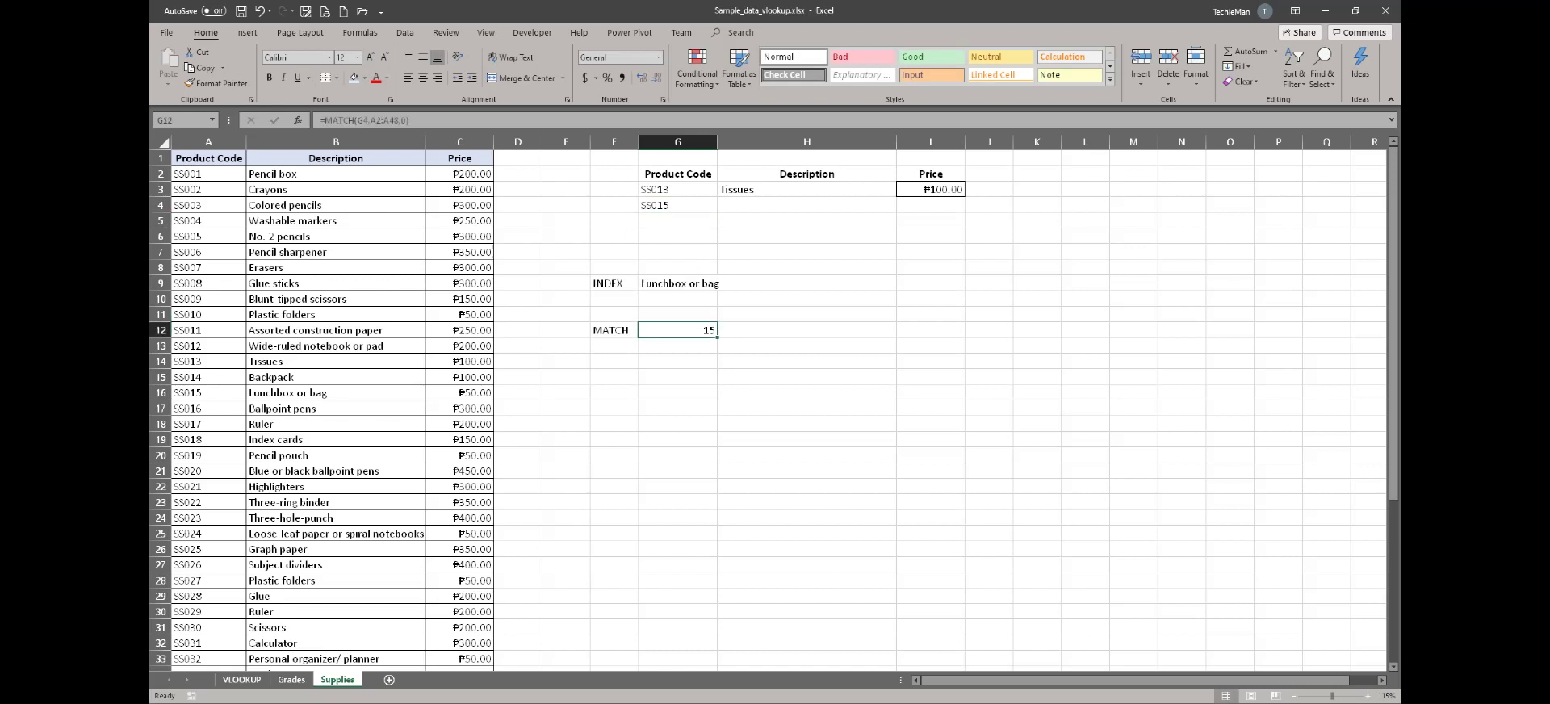
{"action": "left_click", "coordinate": [678, 283]}
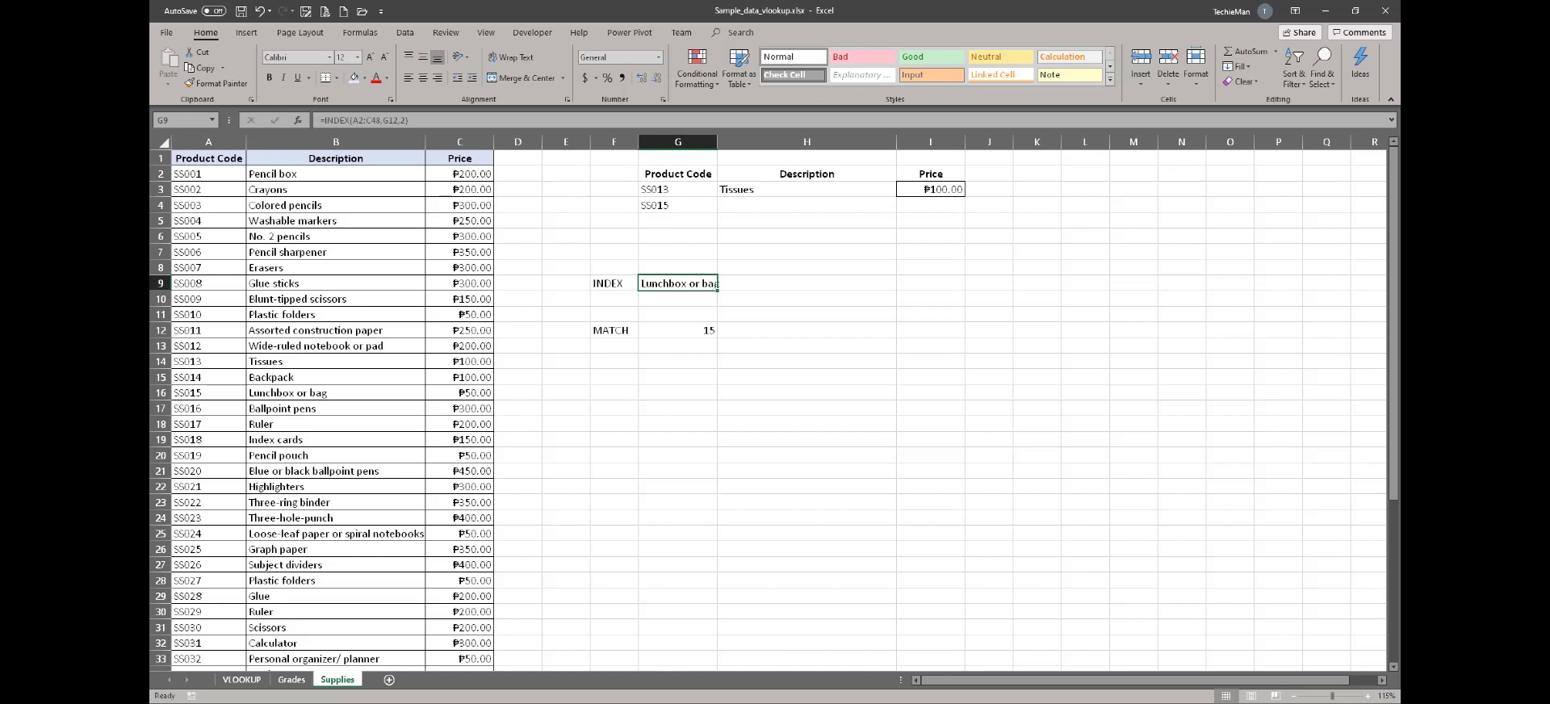
{"action": "left_click", "coordinate": [614, 283]}
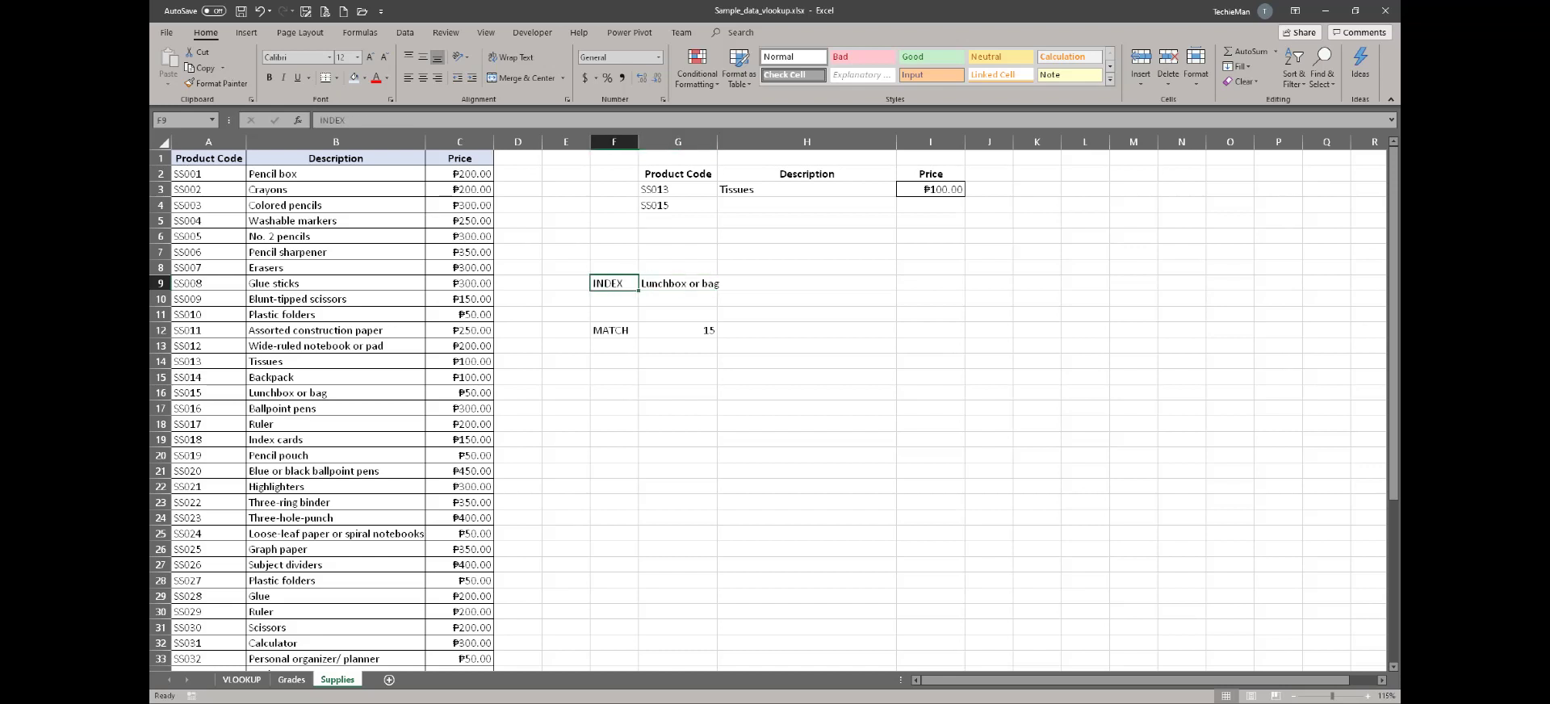
{"action": "left_click", "coordinate": [613, 330]}
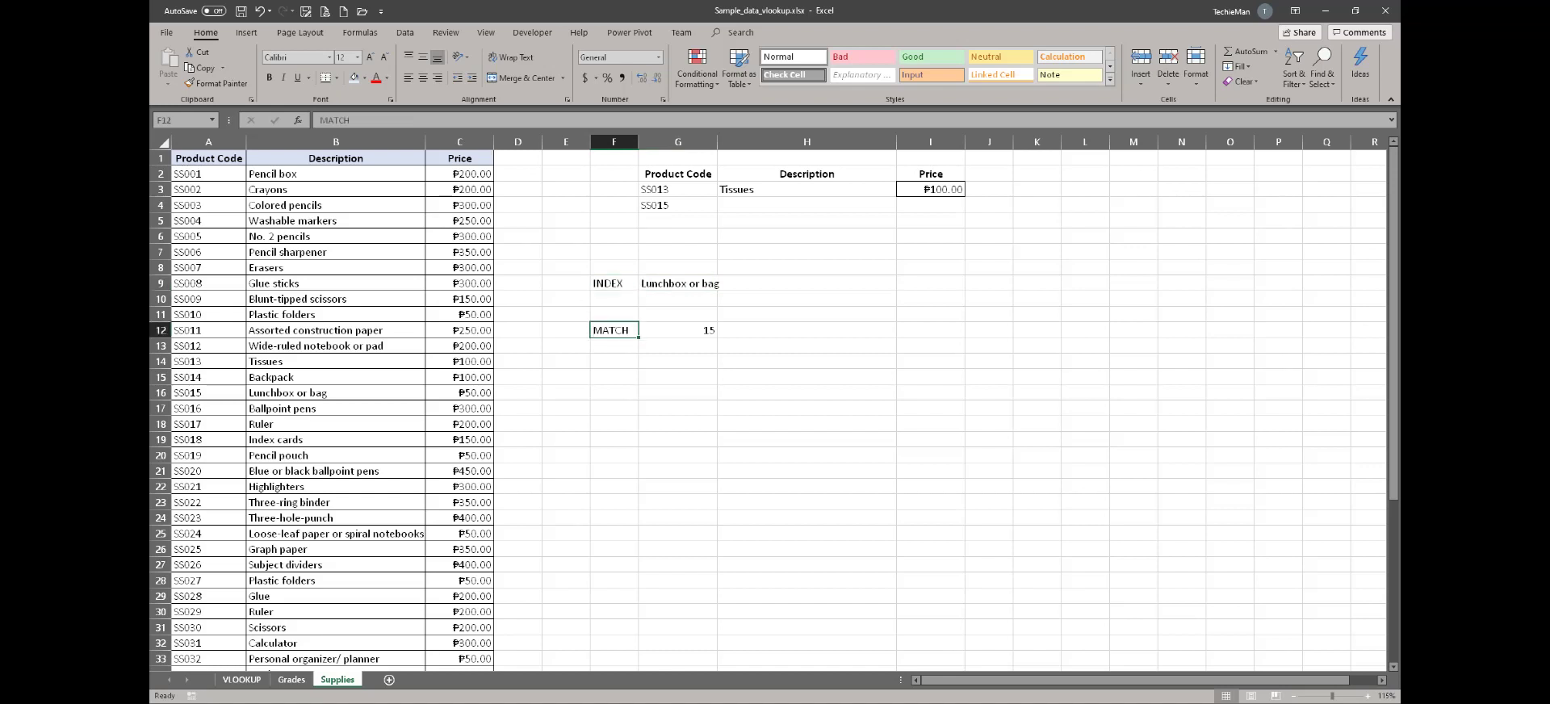
{"action": "left_click", "coordinate": [678, 283]}
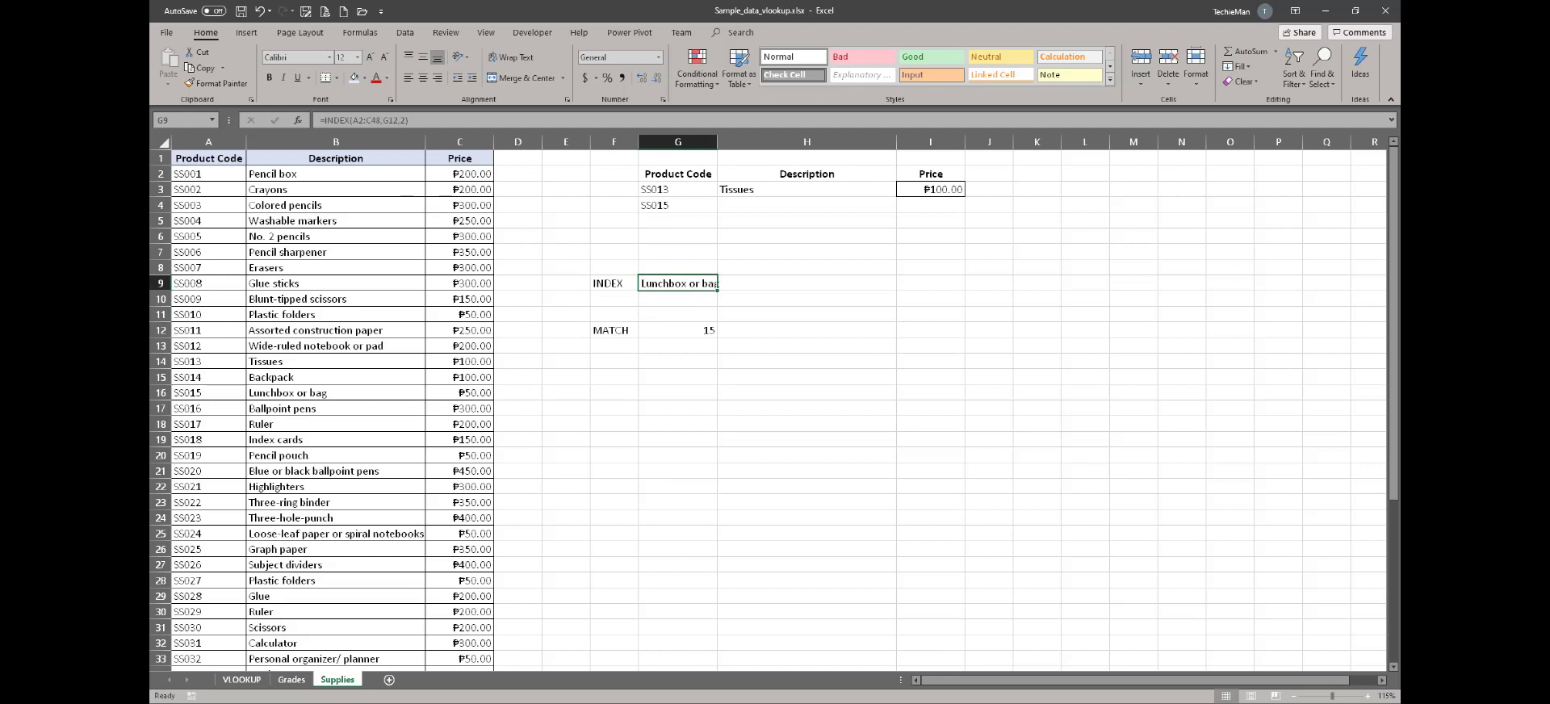
{"action": "key", "text": "F2"}
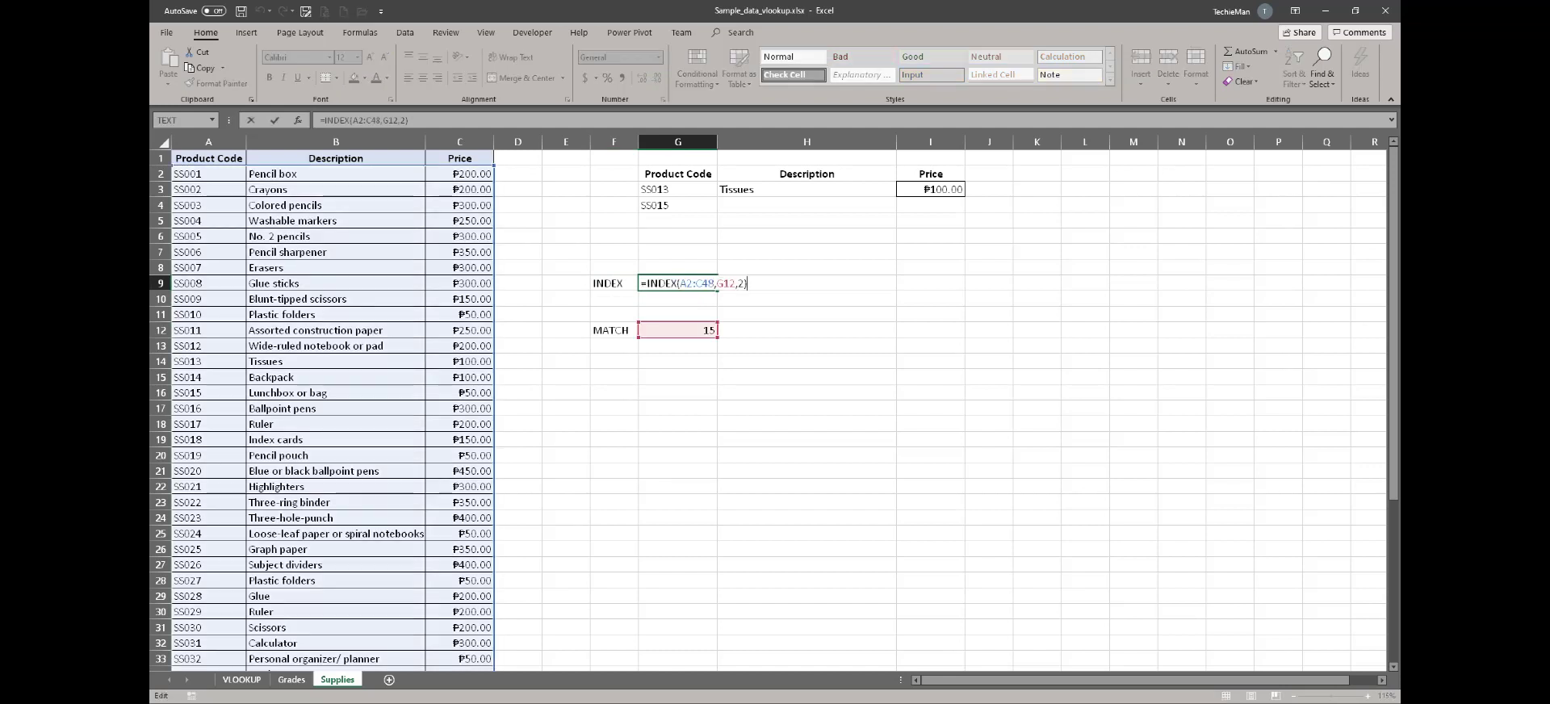
{"action": "left_click", "coordinate": [724, 284]}
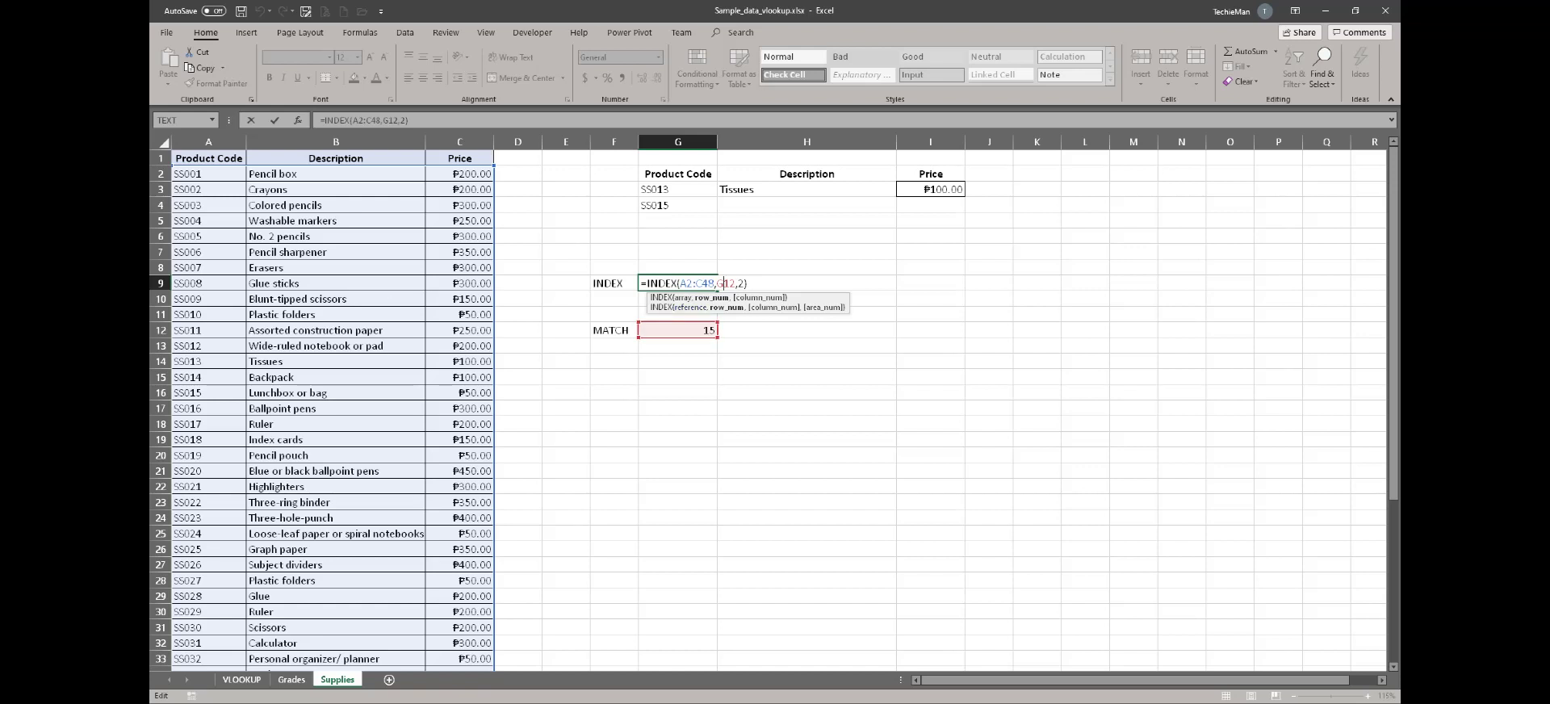
{"action": "key", "text": "Escape"}
- Copy the MATCH expression from the G12 formula without its equals sign, leaving the cell unchanged
{"action": "left_click", "coordinate": [677, 330]}
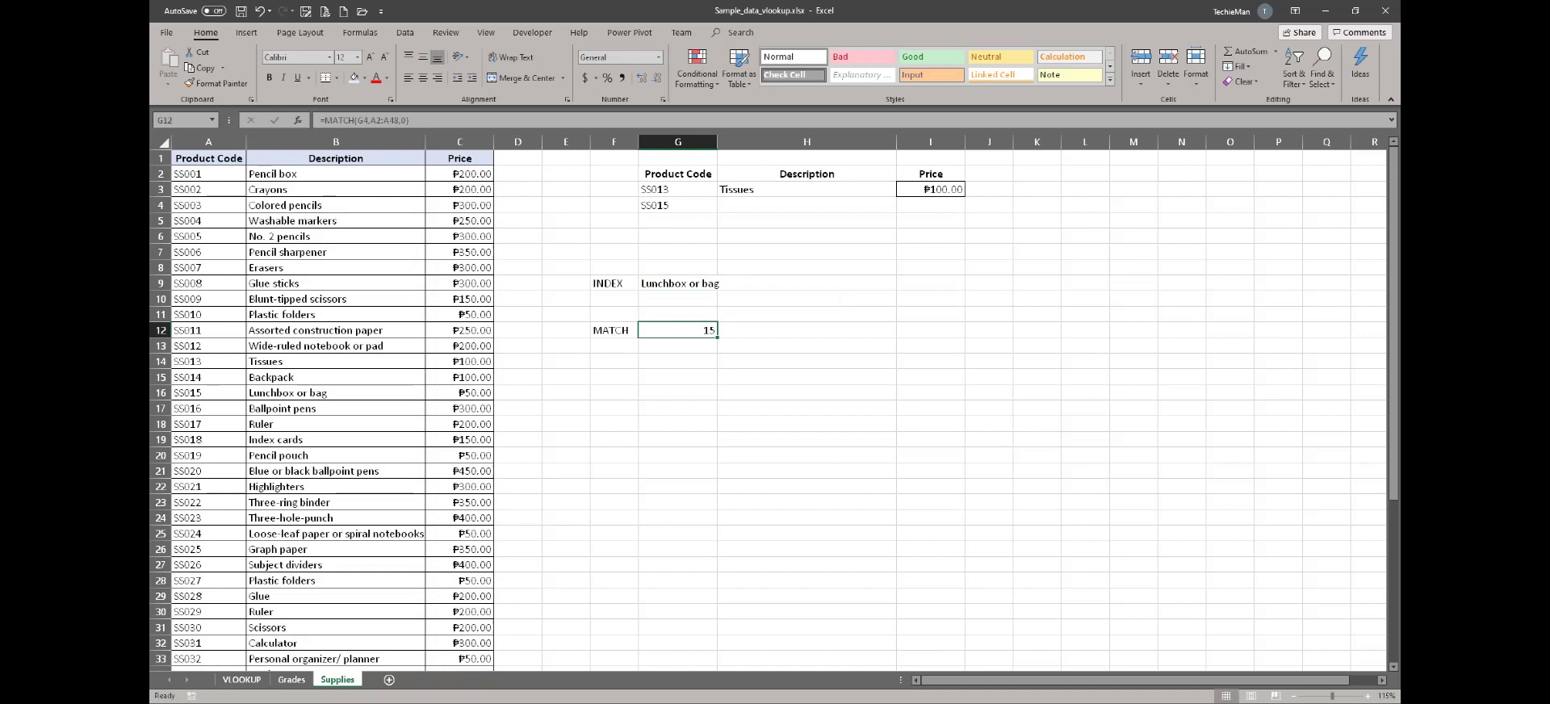
{"action": "key", "text": "F2"}
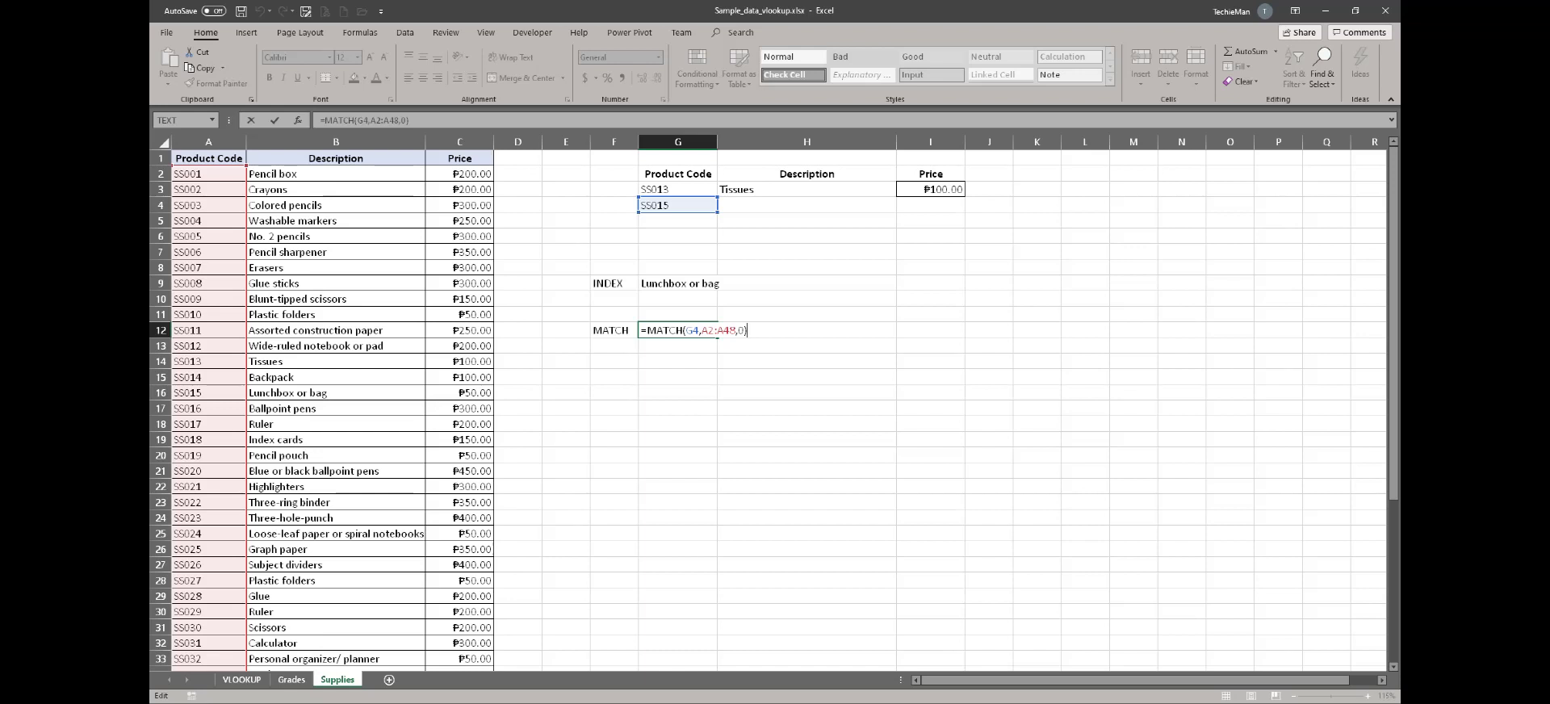
{"action": "left_click_drag", "start_coordinate": [748, 330], "coordinate": [641, 330]}
{"action": "key", "text": "ctrl+c"}
{"action": "key", "text": "Escape"}
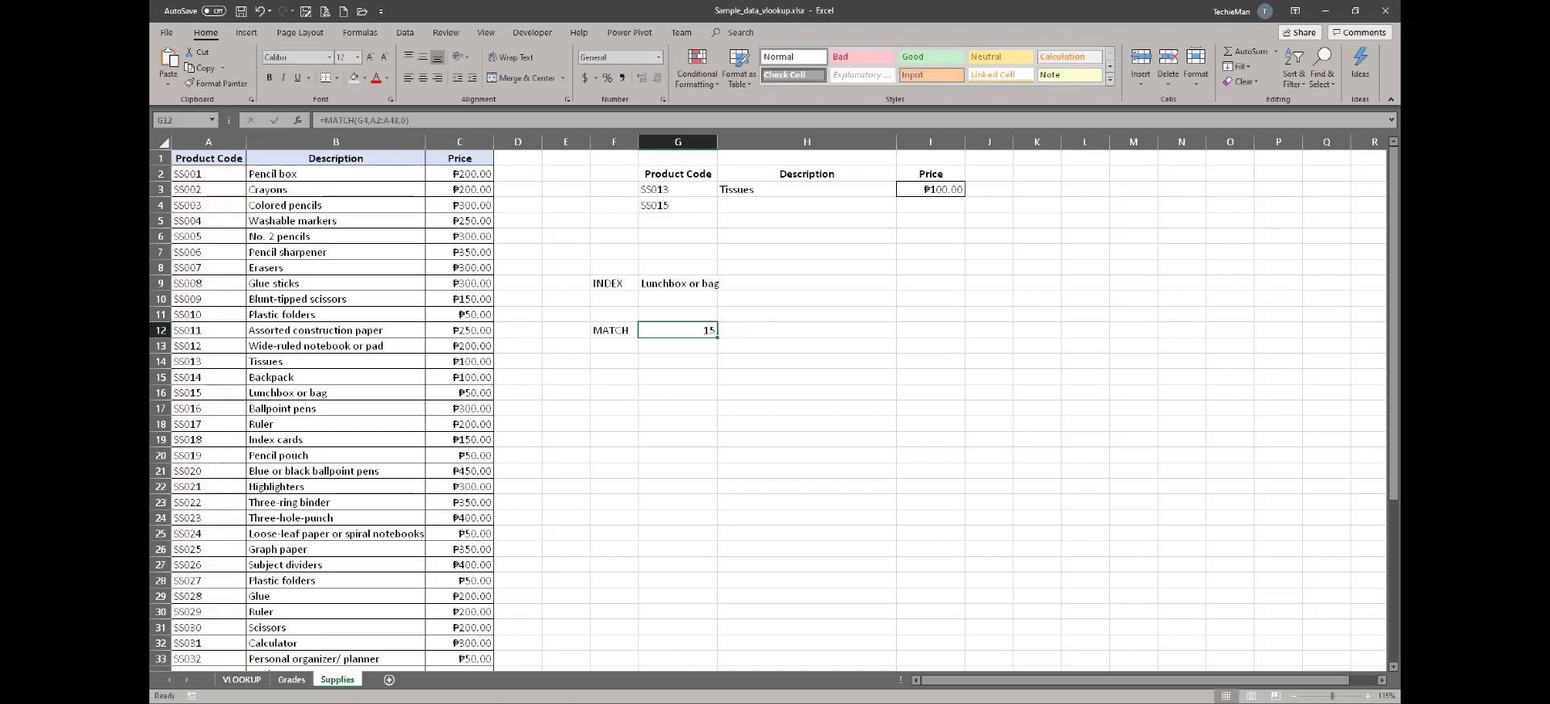
- Replace the G12 reference in the G9 INDEX formula with the copied expression, giving =INDEX(A2:C48,MATCH(G4,A2:A48,0),2)
{"action": "left_click", "coordinate": [678, 283]}
{"action": "key", "text": "F2"}
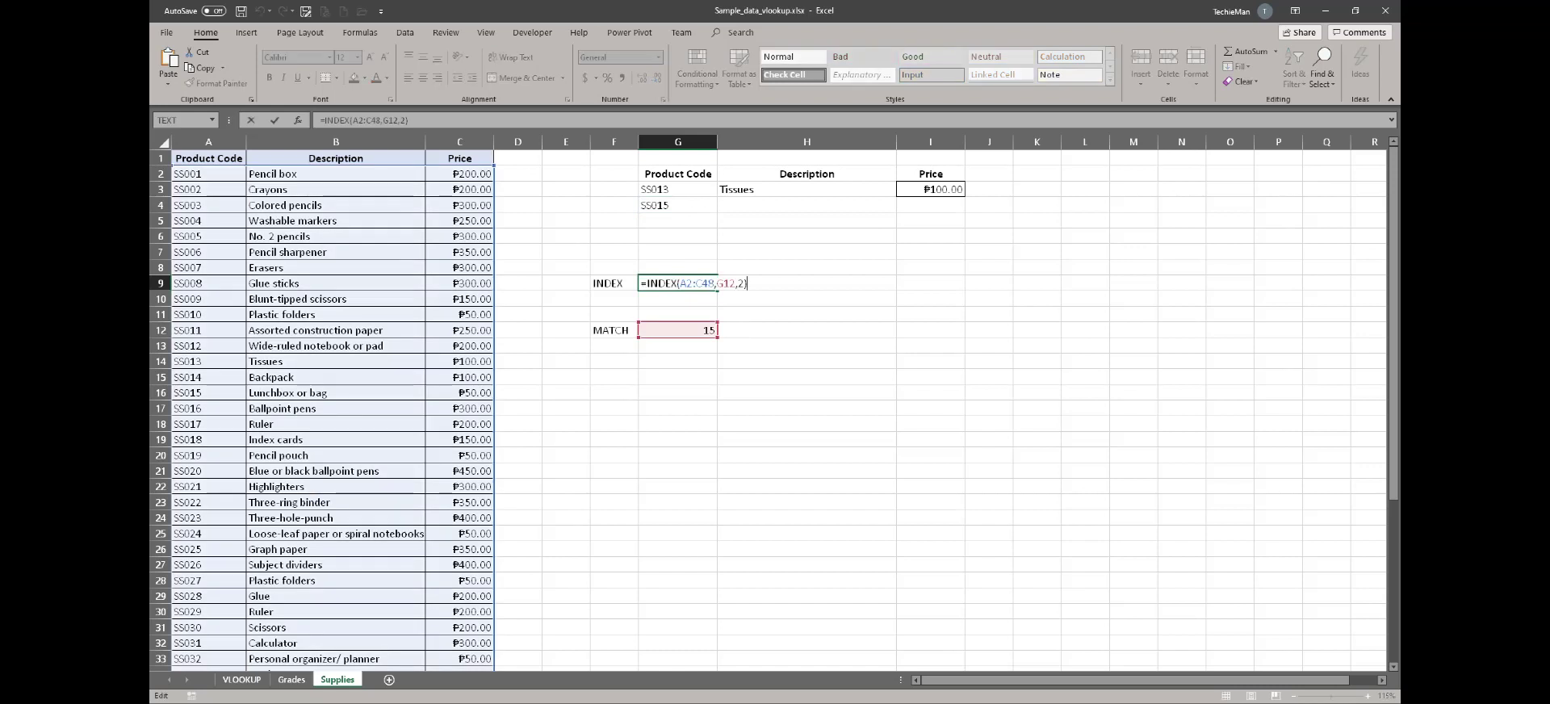
{"action": "left_click", "coordinate": [725, 283]}
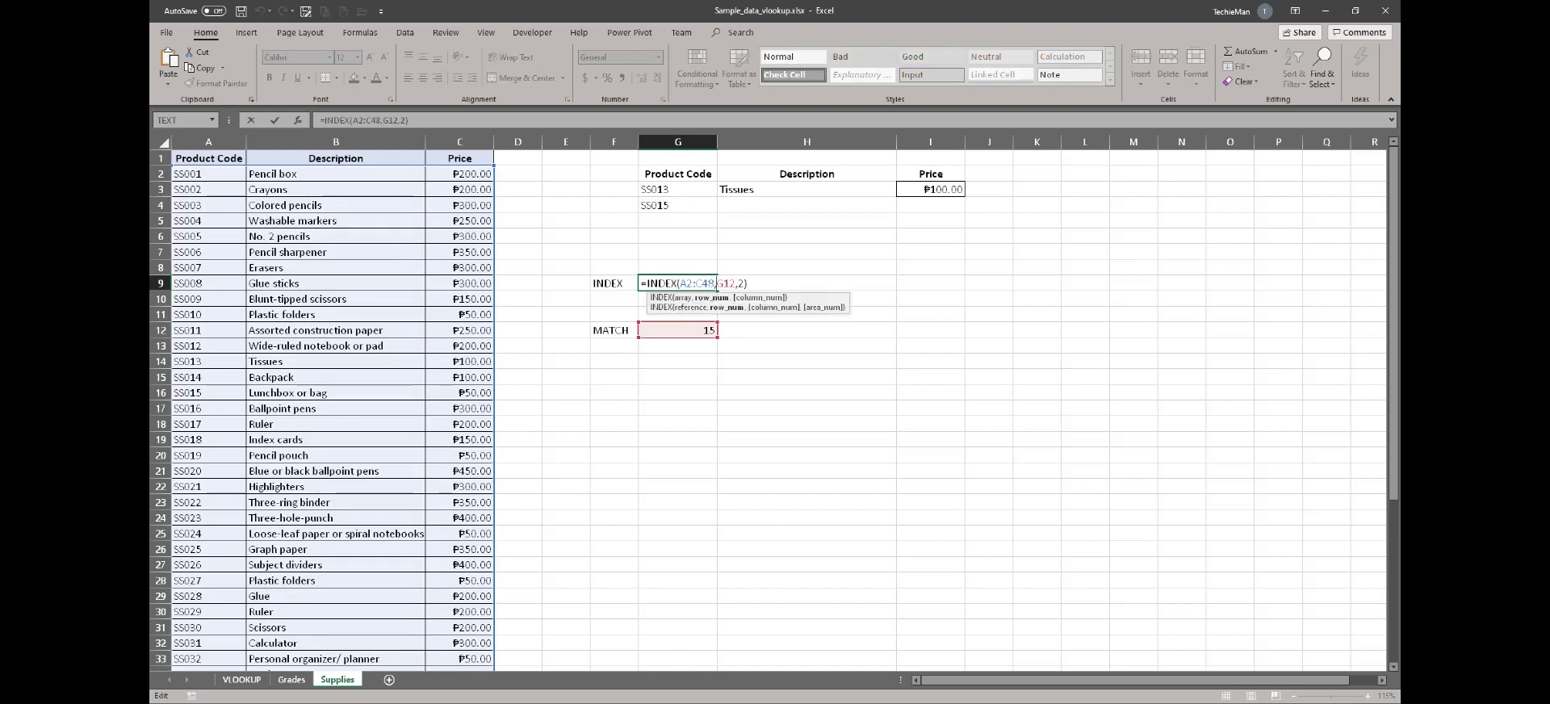
{"action": "left_click_drag", "start_coordinate": [717, 283], "coordinate": [733, 283]}
{"action": "key", "text": "ctrl+v"}
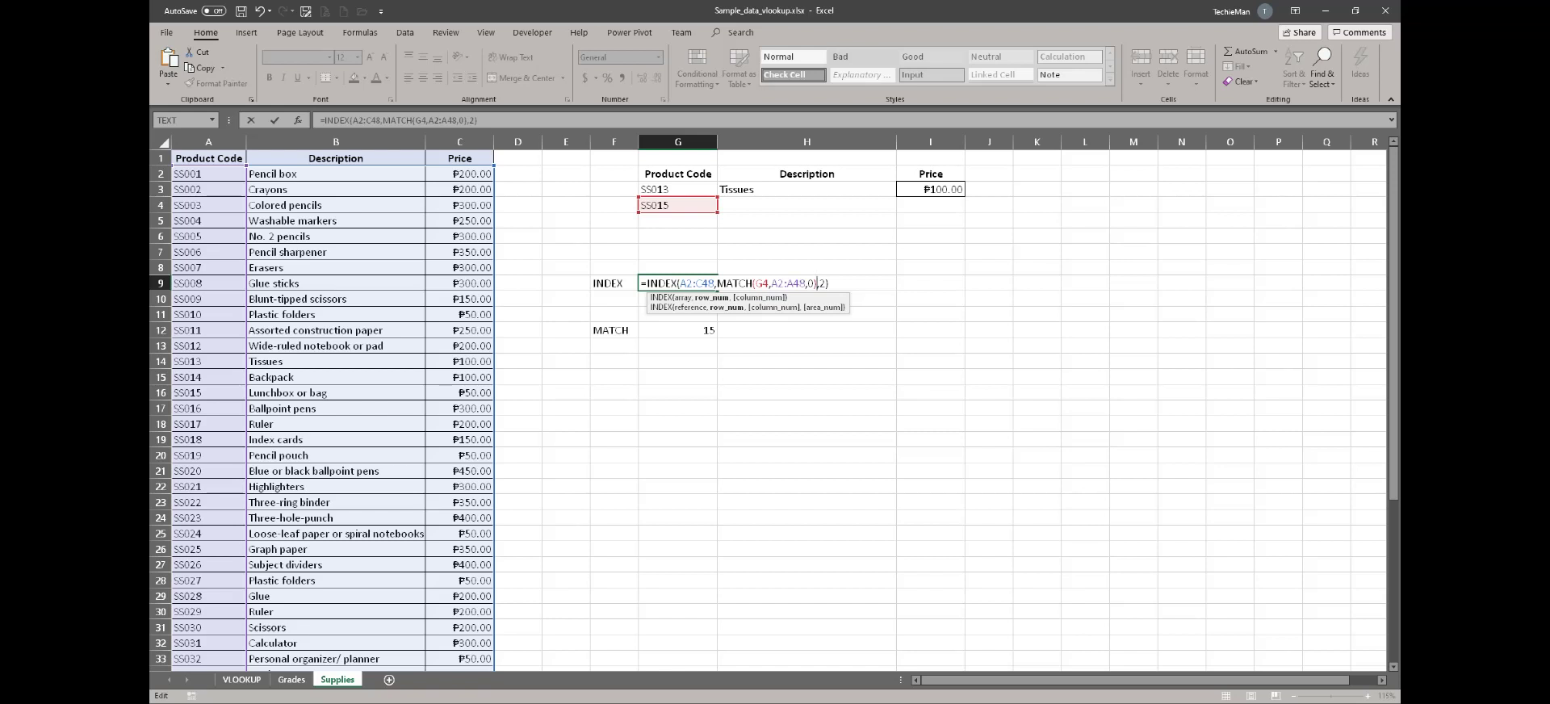
{"action": "key", "text": "Return"}
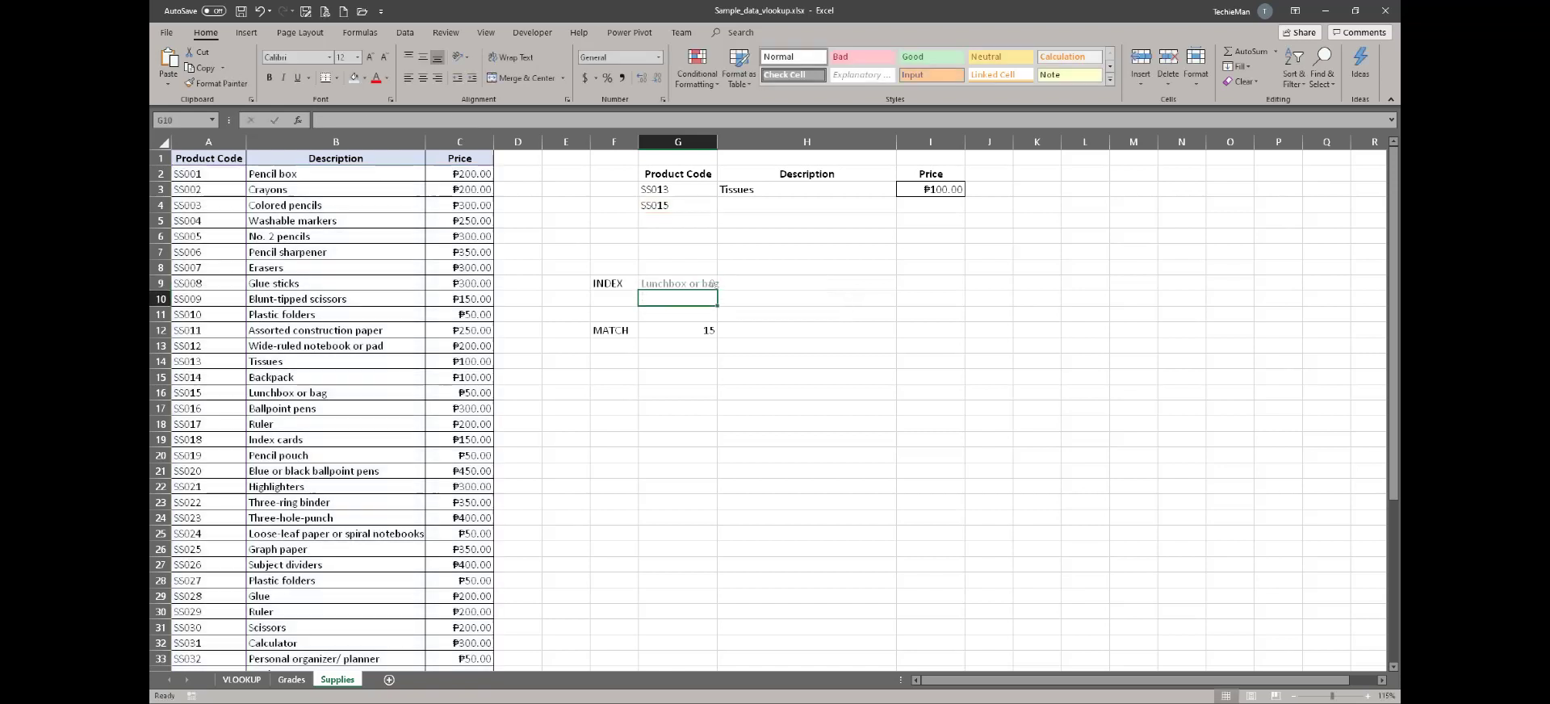
{"action": "left_click", "coordinate": [678, 284]}
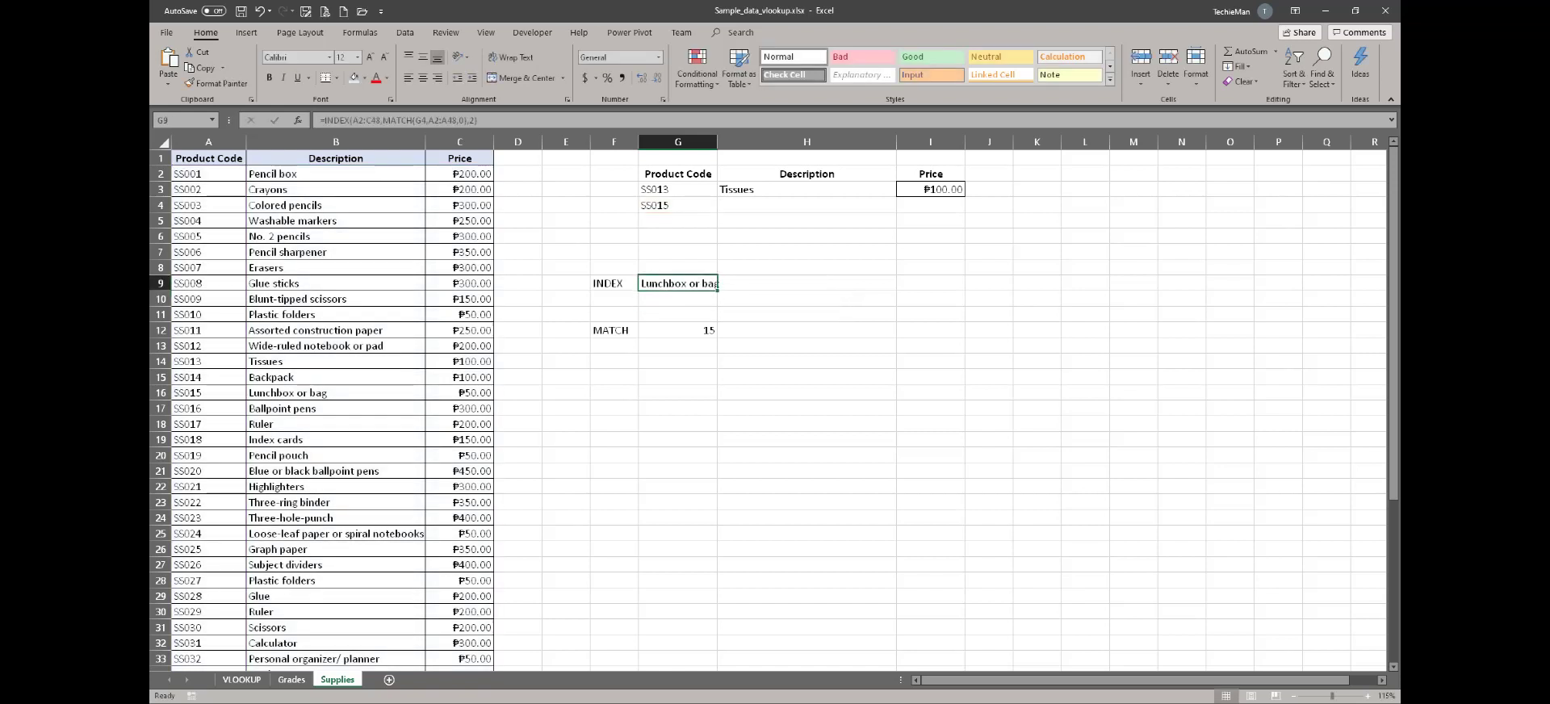
{"action": "left_click", "coordinate": [678, 330]}
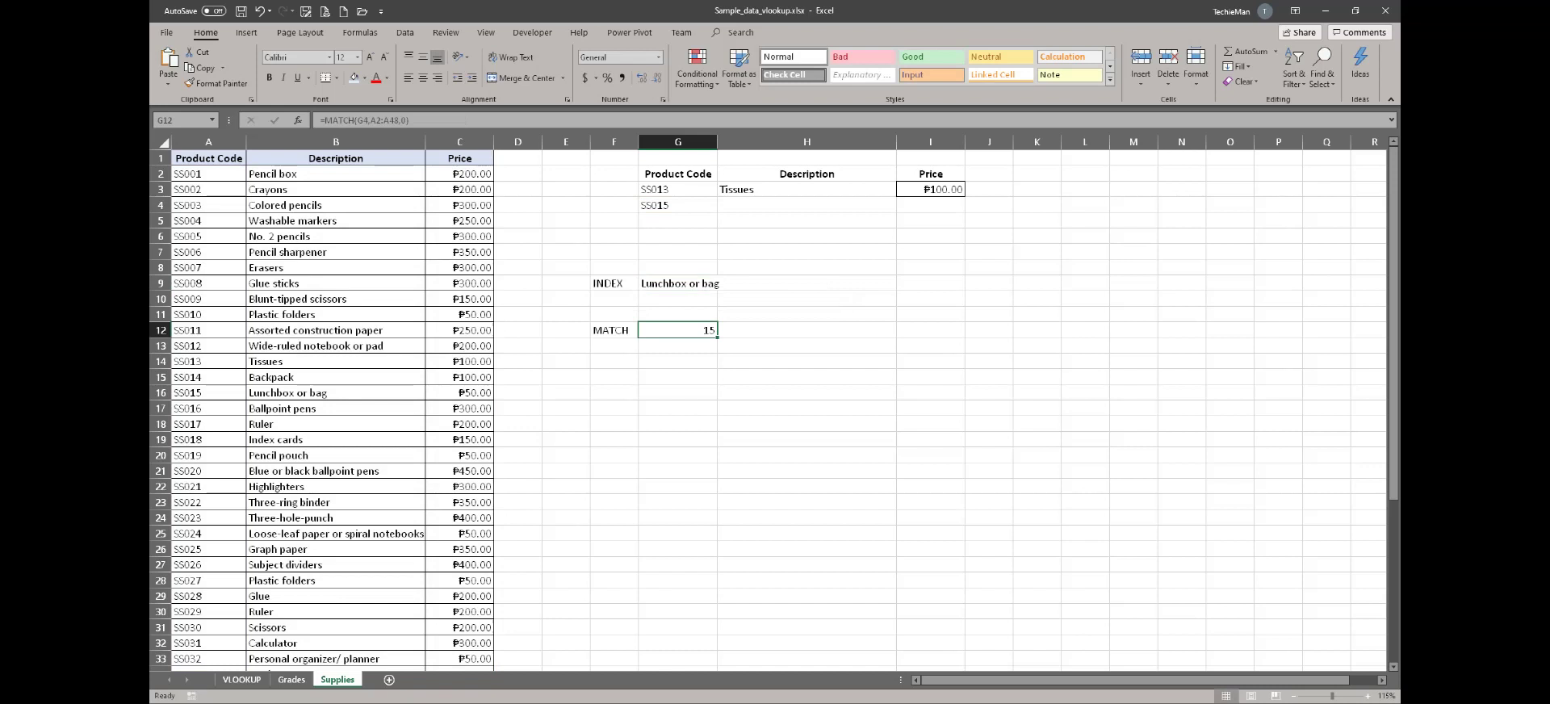
{"action": "left_click", "coordinate": [678, 284]}
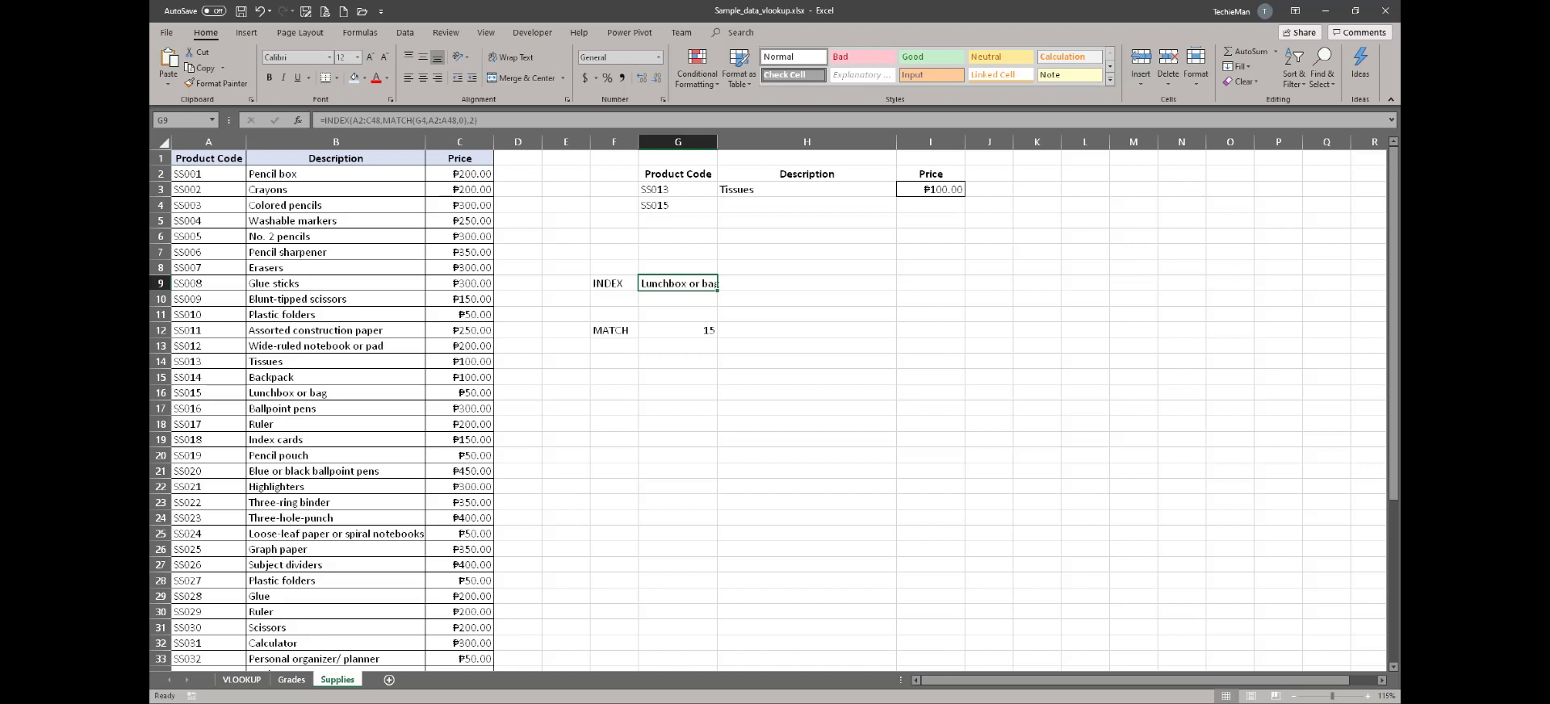
- Clear the MATCH label and its formula from cells F12:G12
{"action": "left_click", "coordinate": [614, 331]}
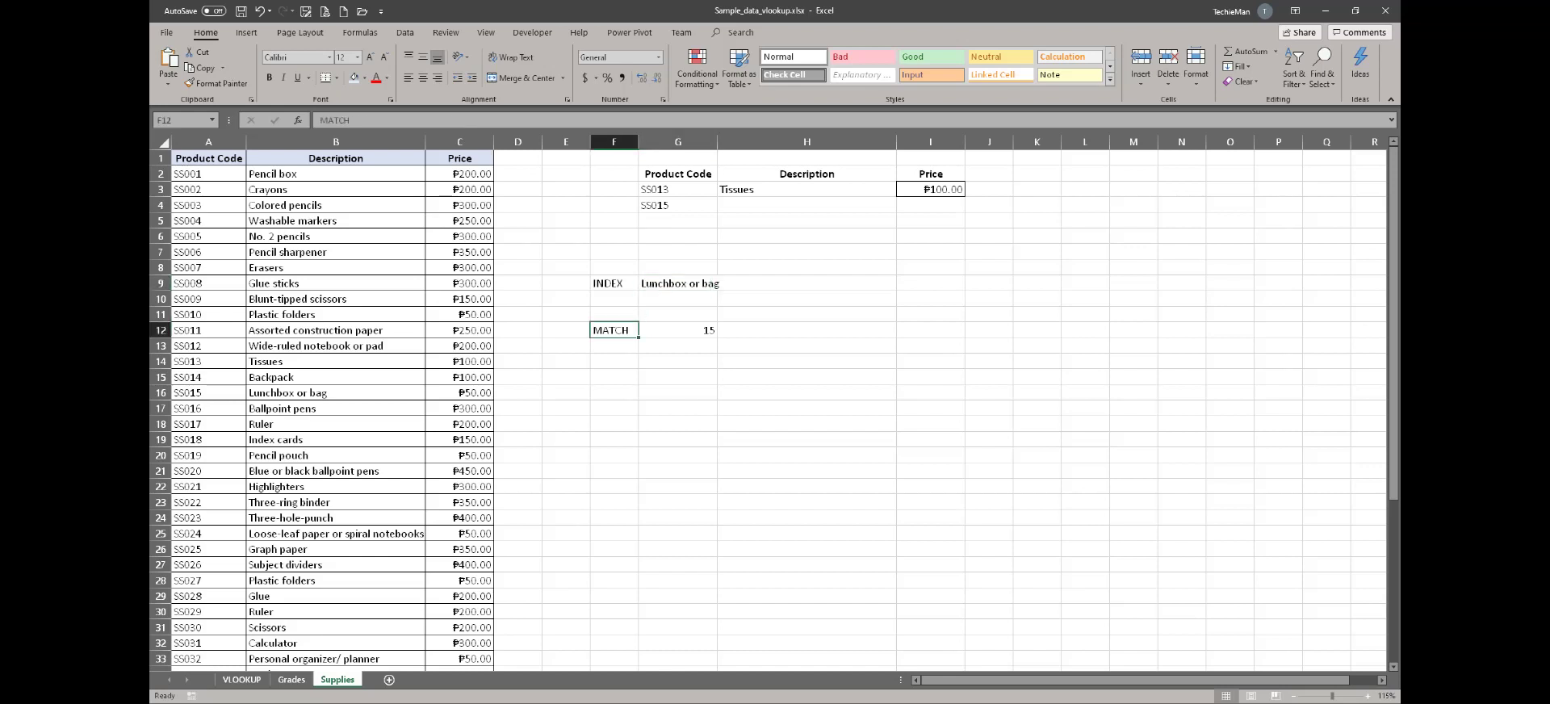
{"action": "left_click_drag", "start_coordinate": [613, 330], "coordinate": [677, 330]}
{"action": "key", "text": "Delete"}
{"action": "left_click", "coordinate": [677, 315]}
- Enter product code SS012 in G4 to test the nested INDEX and MATCH formula
{"action": "left_click", "coordinate": [677, 205]}
{"action": "type", "text": "SS0"}
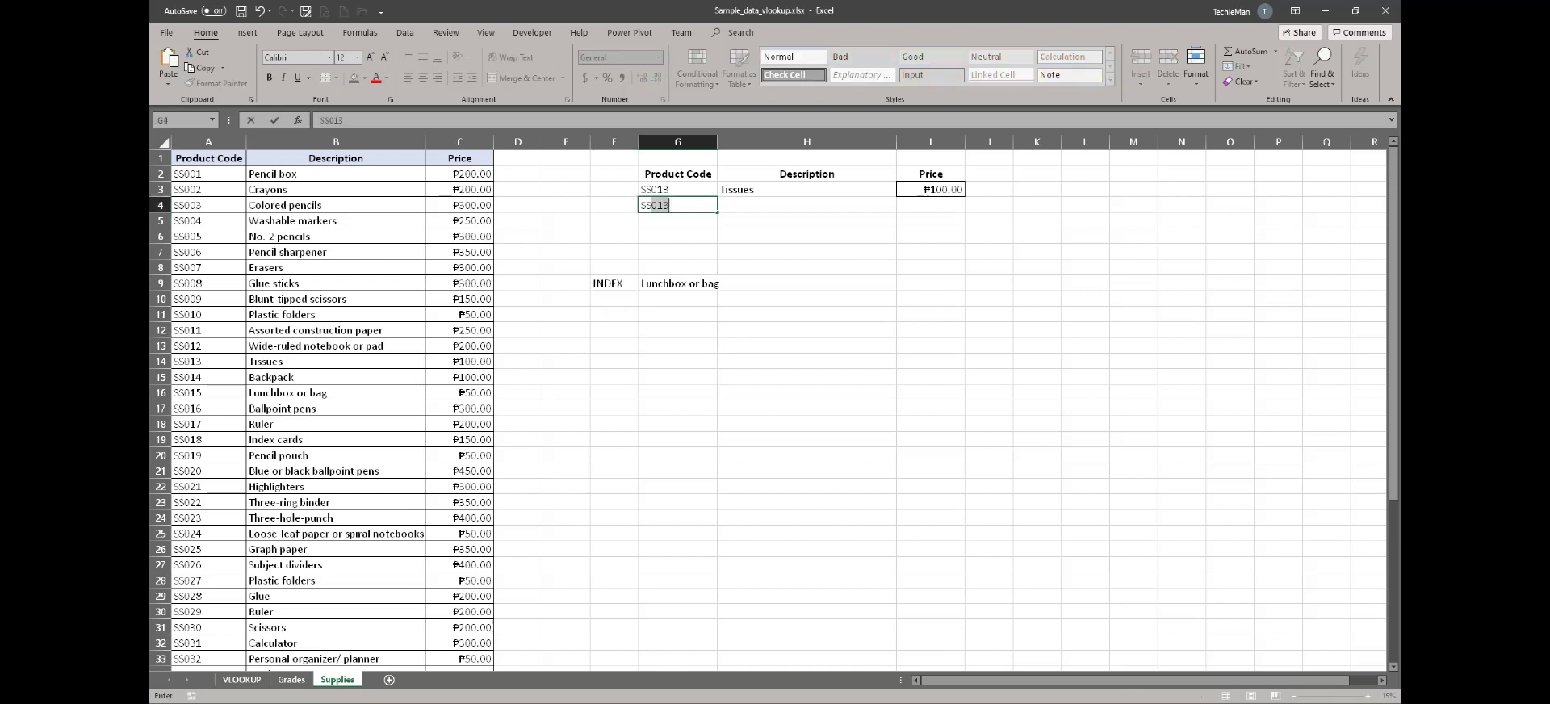
{"action": "type", "text": "12"}
{"action": "key", "text": "Return"}
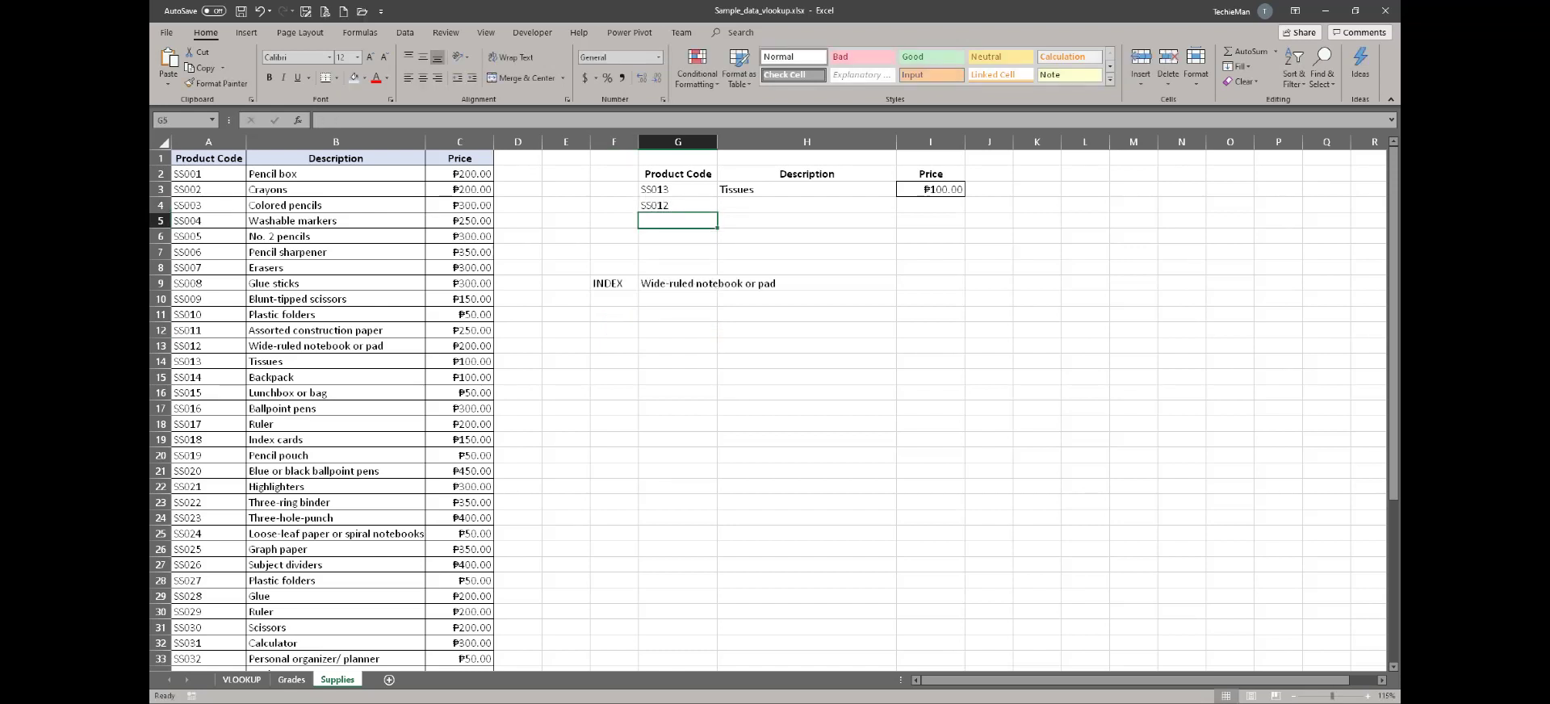
- Copy the nested INDEX and MATCH expression from the G9 formula without its equals sign, leaving the cell unchanged
{"action": "left_click", "coordinate": [678, 283]}
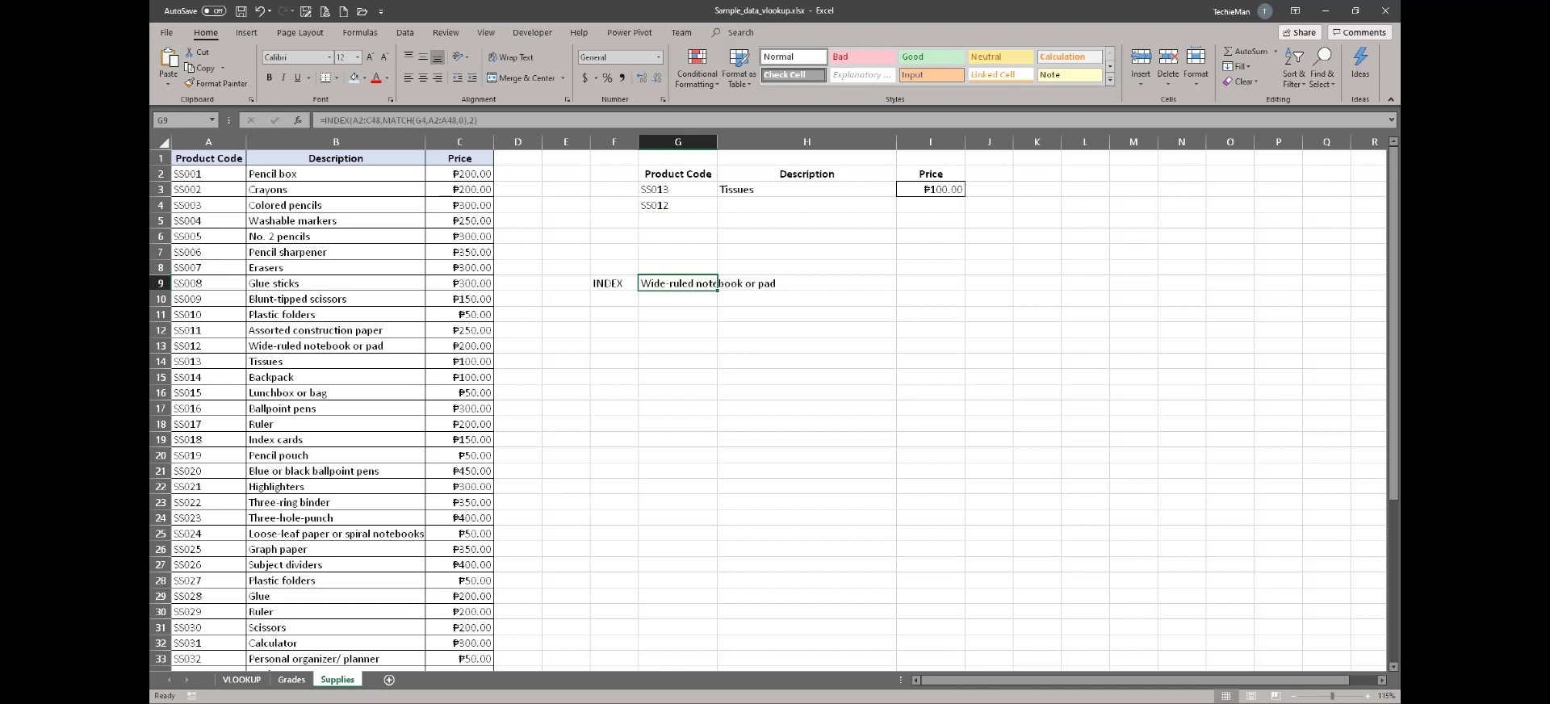
{"action": "left_click", "coordinate": [806, 205]}
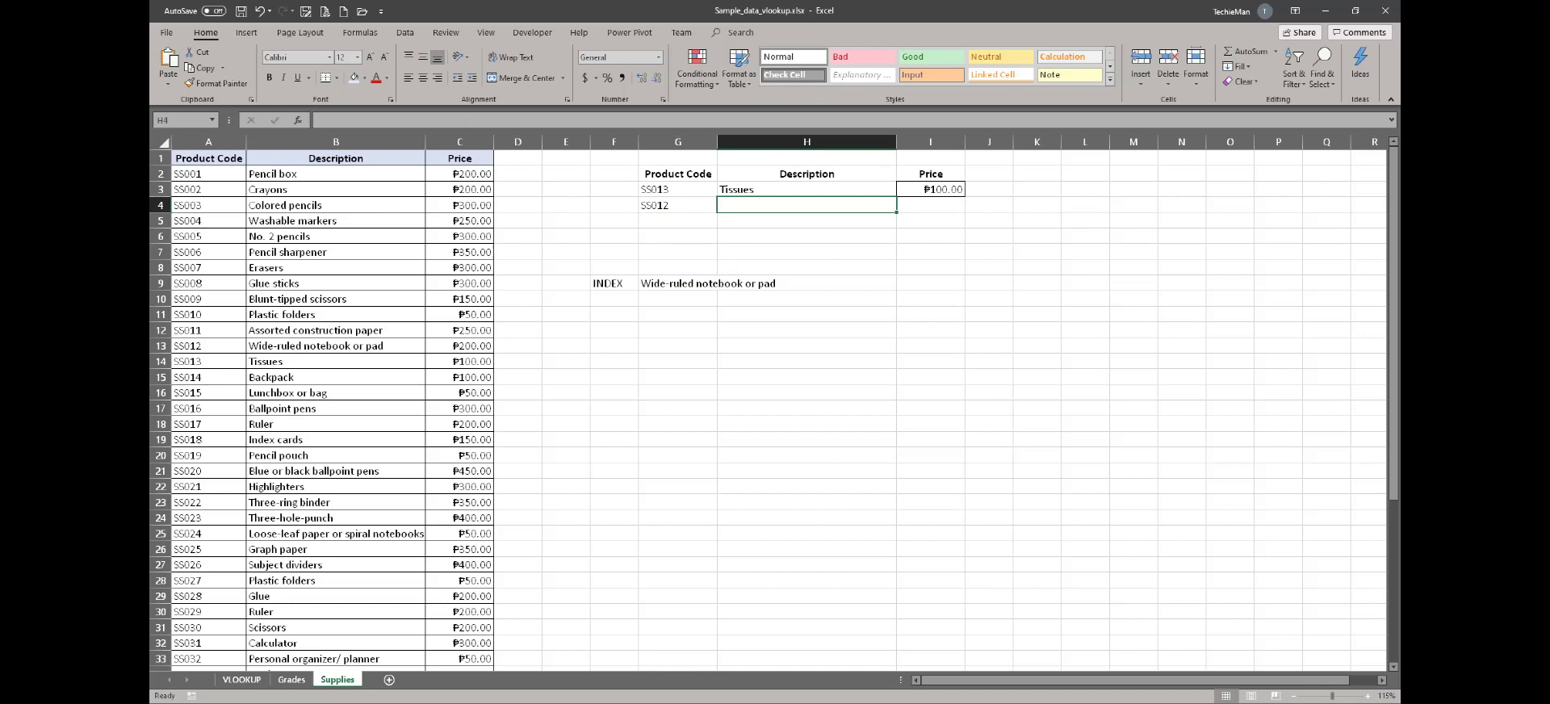
{"action": "left_click", "coordinate": [678, 284]}
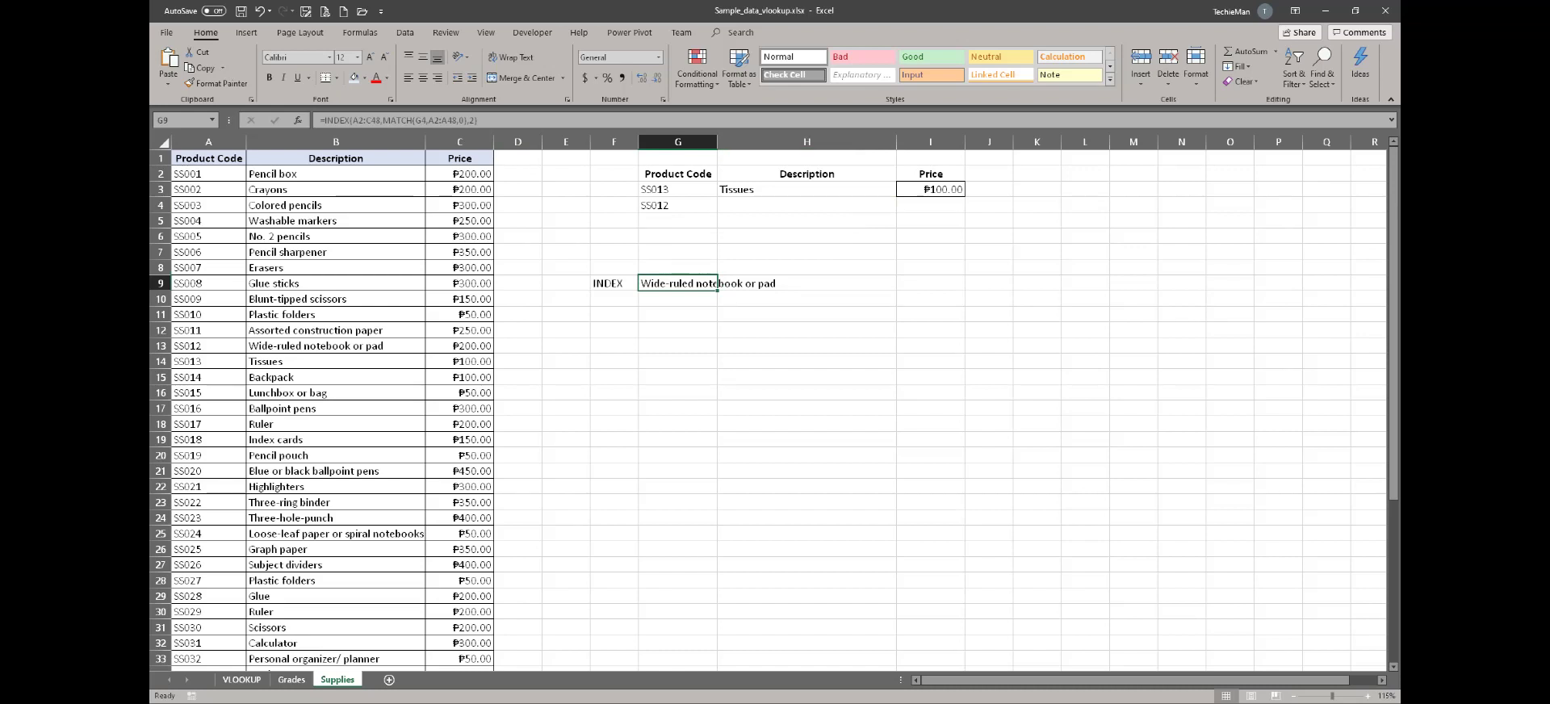
{"action": "key", "text": "F2"}
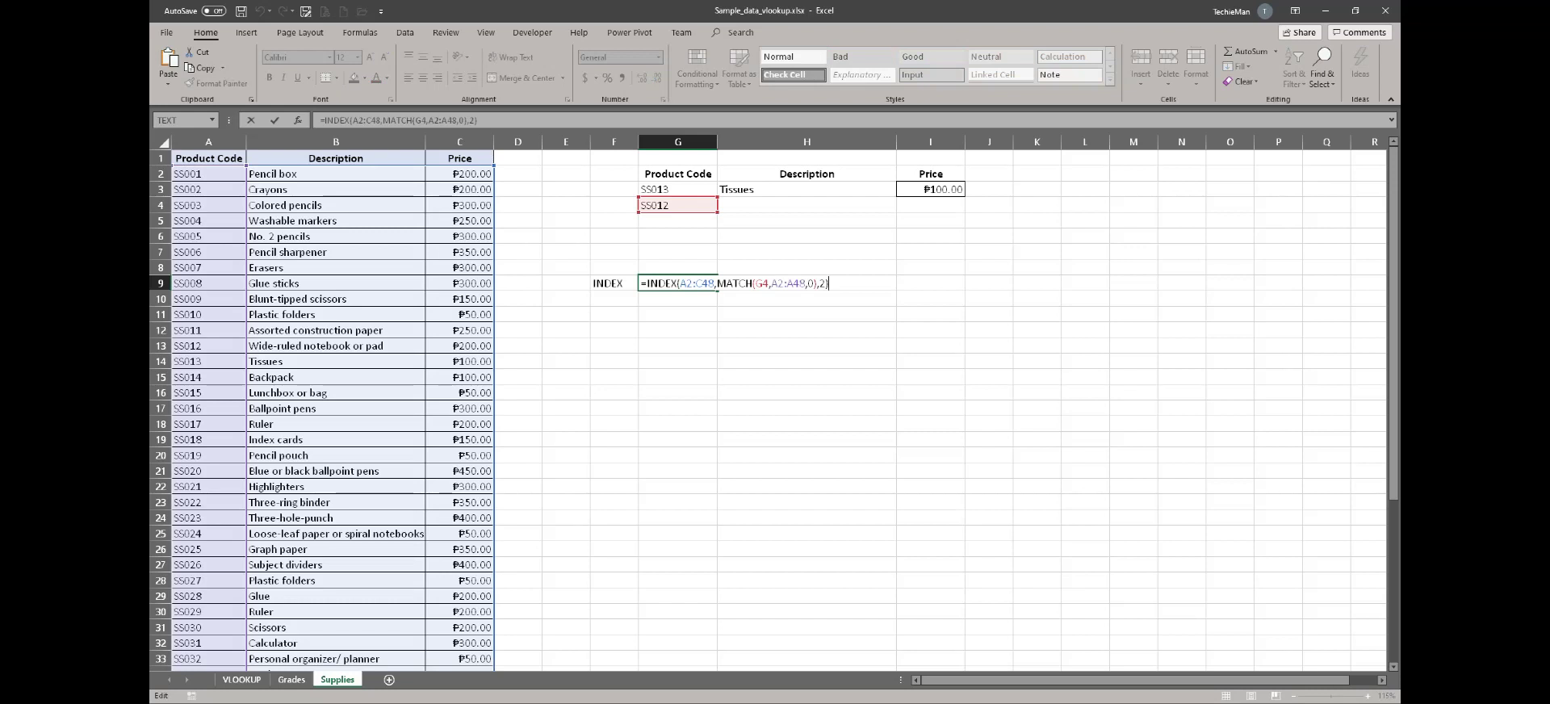
{"action": "key", "text": "shift+Left"}
{"action": "key", "text": "shift+Left"}
{"action": "key", "text": "shift+Left"}
{"action": "key", "text": "shift+Left"}
{"action": "key", "text": "shift+Left"}
{"action": "key", "text": "shift+Left"}
{"action": "key", "text": "shift+Left"}
{"action": "key", "text": "shift+Left"}
{"action": "key", "text": "shift+Left"}
{"action": "key", "text": "shift+Left"}
{"action": "key", "text": "shift+Left"}
{"action": "key", "text": "shift+Left"}
{"action": "key", "text": "shift+Left"}
{"action": "key", "text": "shift+Left"}
{"action": "key", "text": "shift+Left"}
{"action": "key", "text": "shift+Left"}
{"action": "key", "text": "shift+Left"}
{"action": "key", "text": "shift+Left"}
{"action": "key", "text": "shift+Left"}
{"action": "key", "text": "shift+Left"}
{"action": "key", "text": "ctrl+c"}
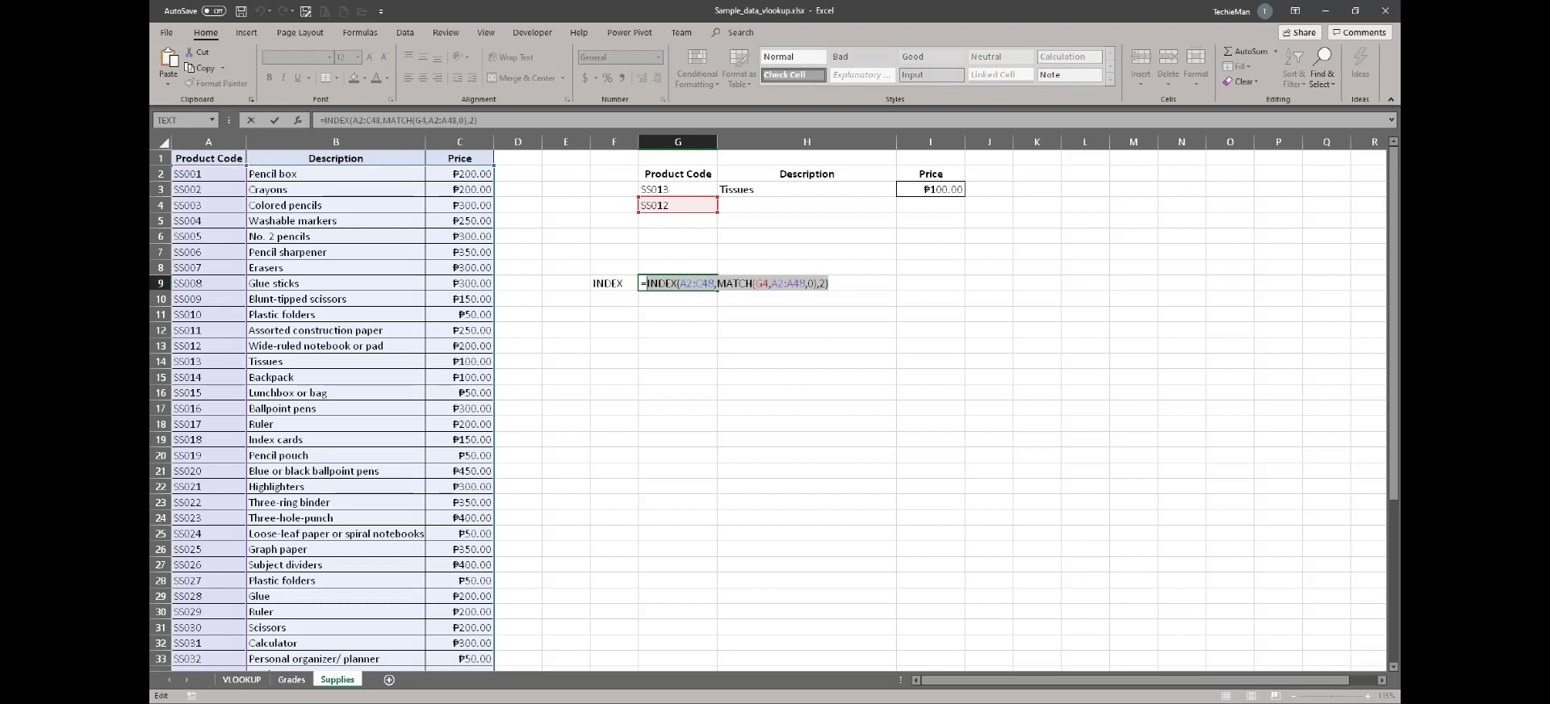
{"action": "key", "text": "ctrl+Return"}
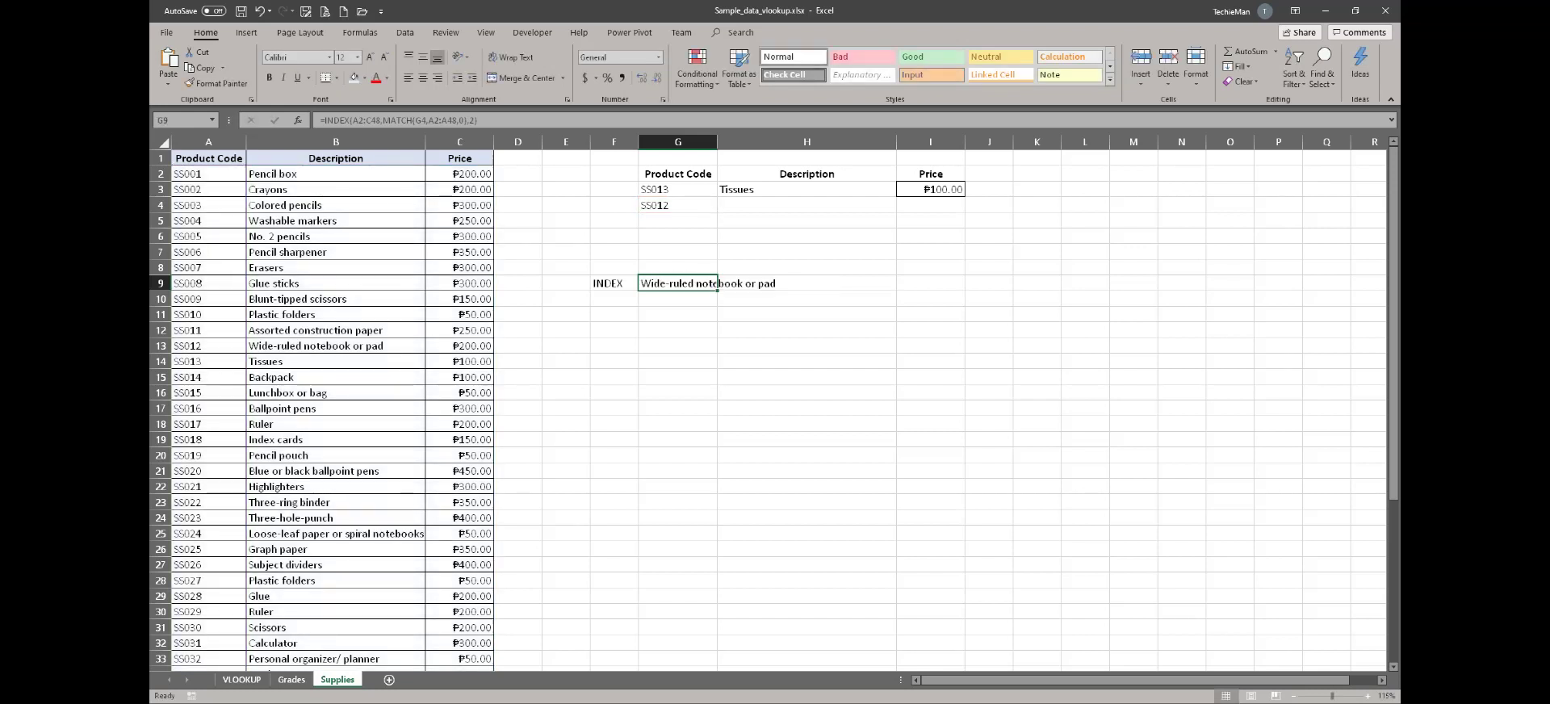
- Enter =INDEX(A2:C48,MATCH(G4,A2:A48,0),2) in Description cell H4 using the copied expression
{"action": "left_click", "coordinate": [807, 205]}
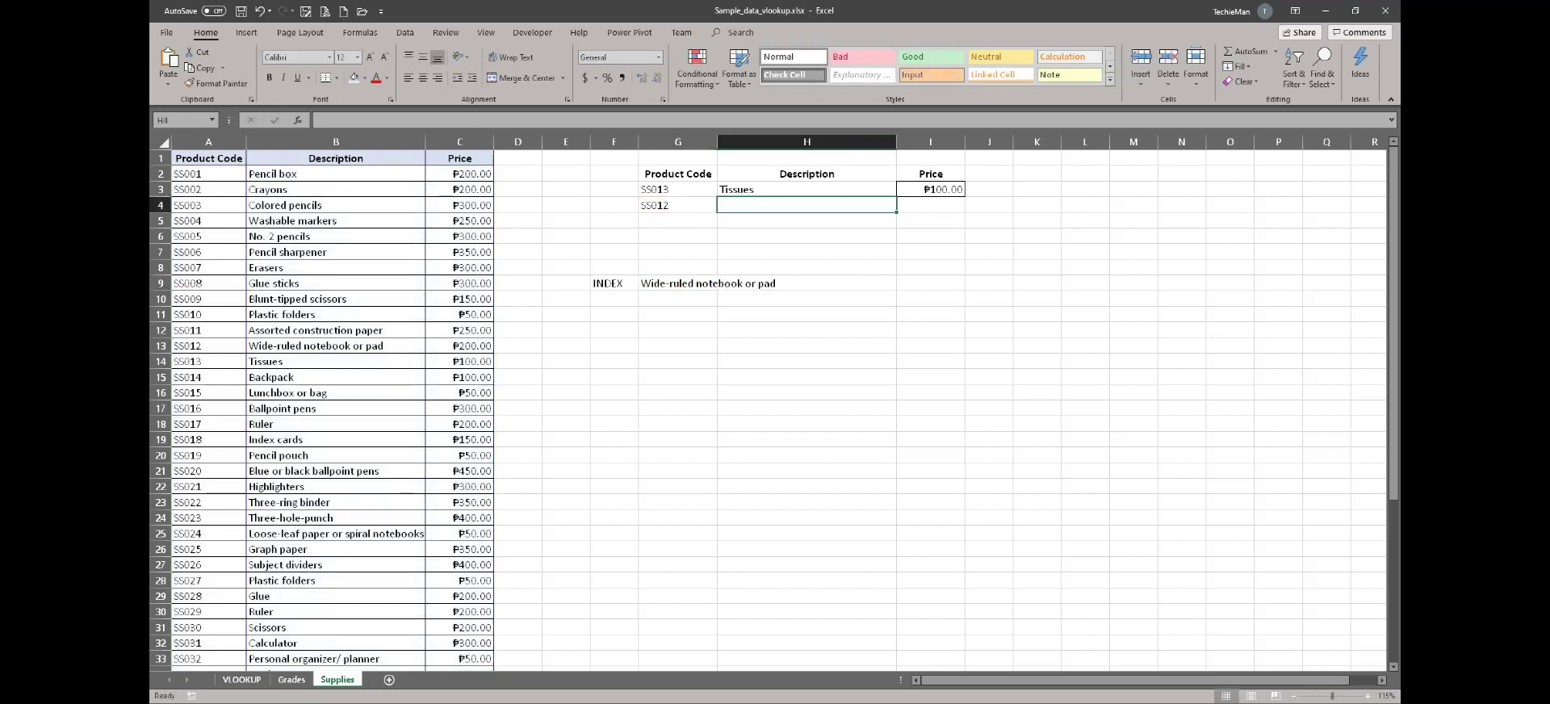
{"action": "type", "text": "="}
{"action": "key", "text": "ctrl+v"}
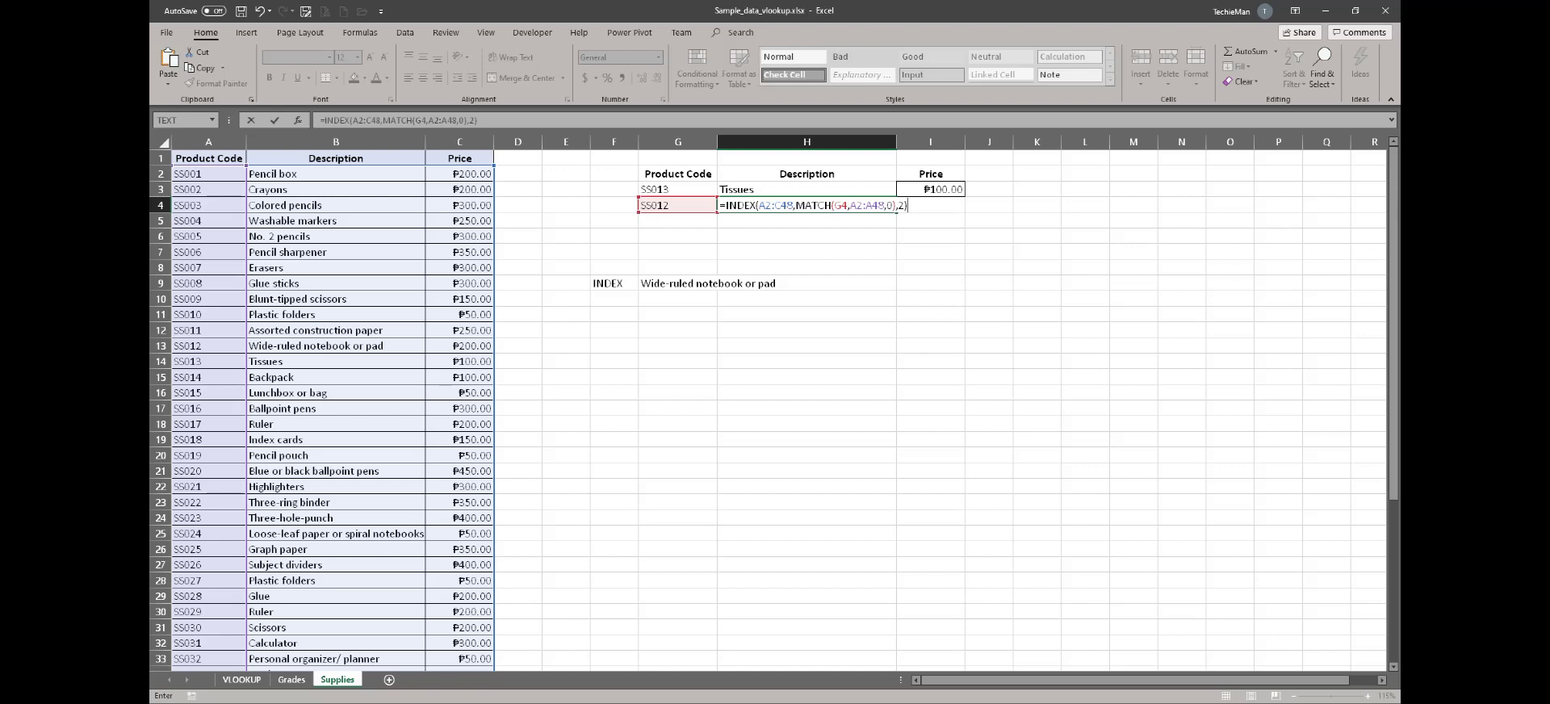
{"action": "key", "text": "Return"}
{"action": "left_click", "coordinate": [806, 268]}
{"action": "left_click", "coordinate": [806, 205]}
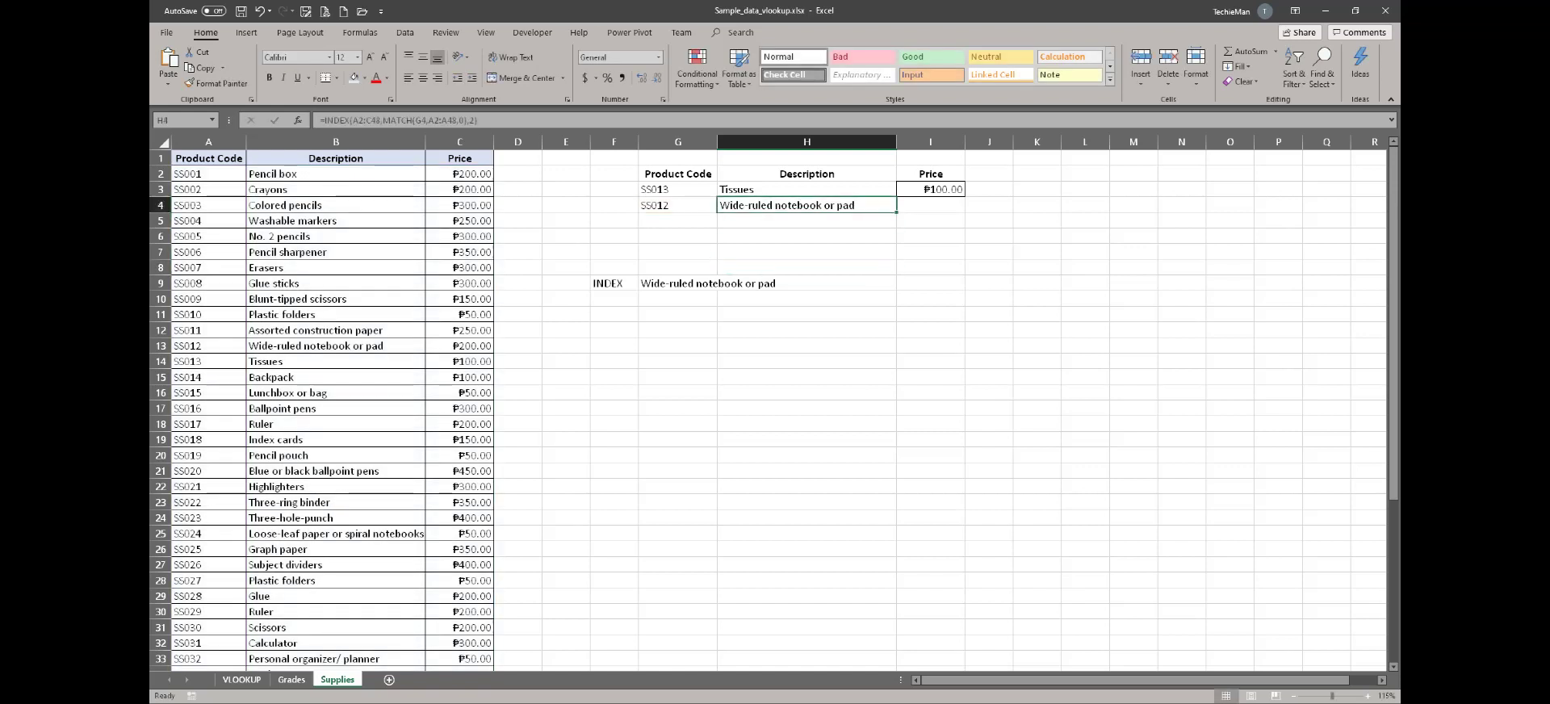
- Test the H4 description lookup with product code SS013 in G4, and replace the code with SS005
{"action": "left_click", "coordinate": [678, 205]}
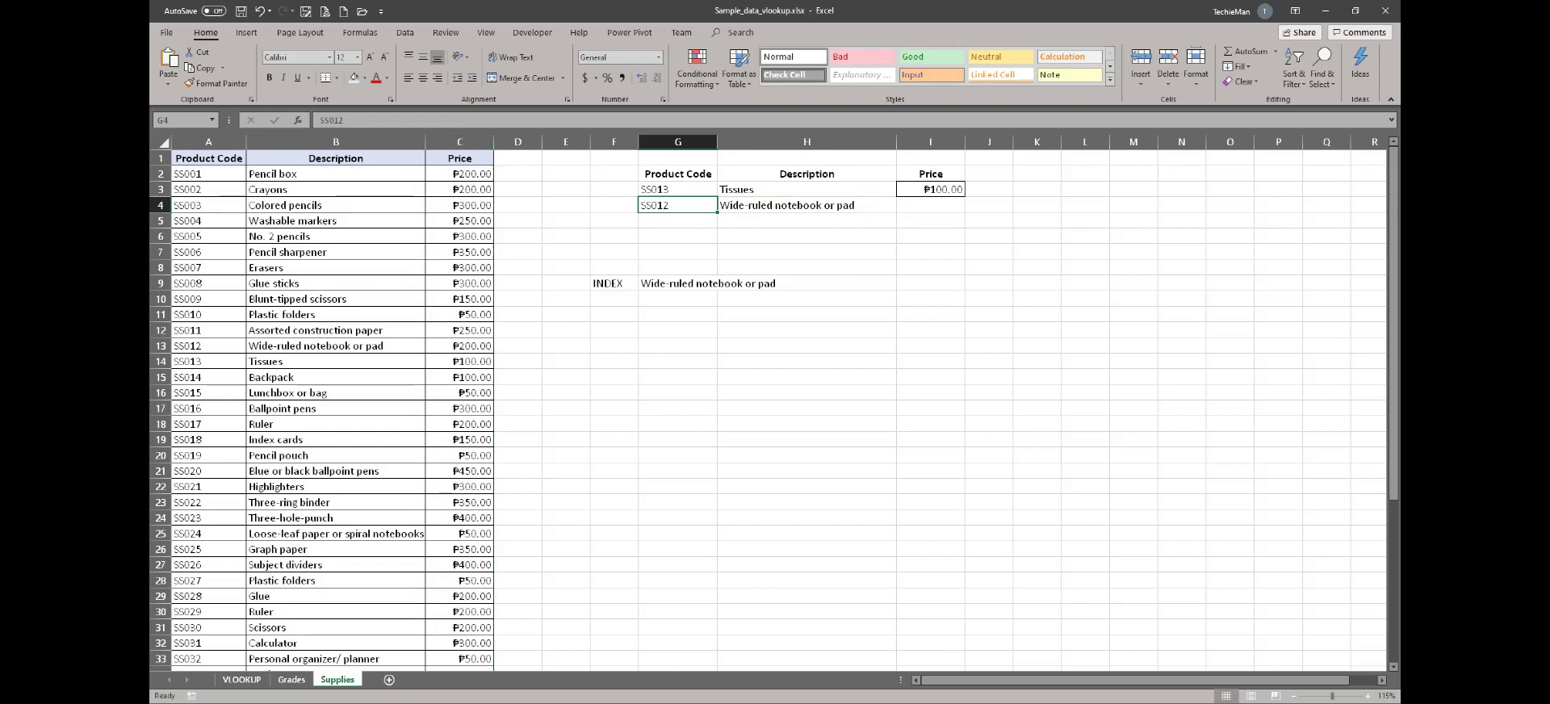
{"action": "type", "text": "SS013"}
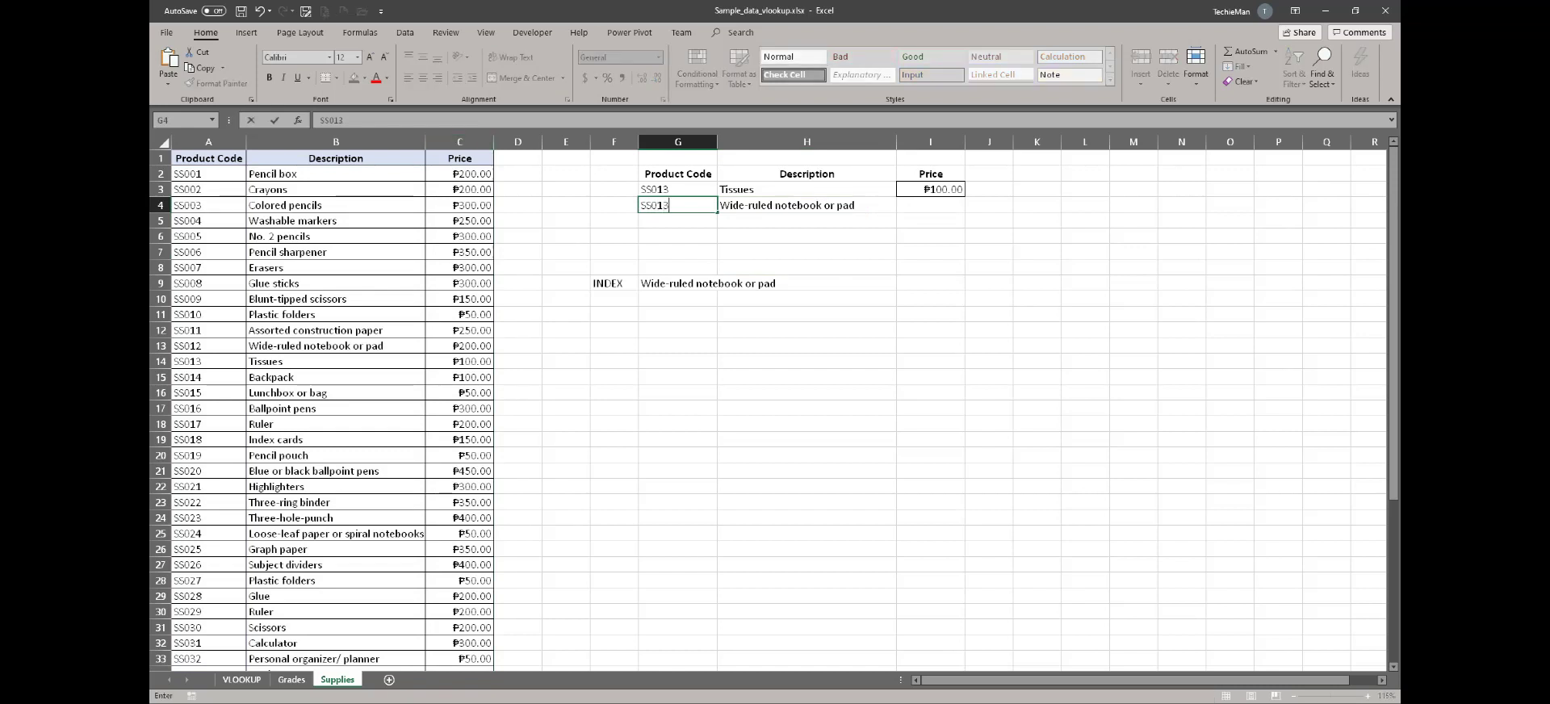
{"action": "key", "text": "Return"}
{"action": "key", "text": "Up"}
{"action": "type", "text": "SS0"}
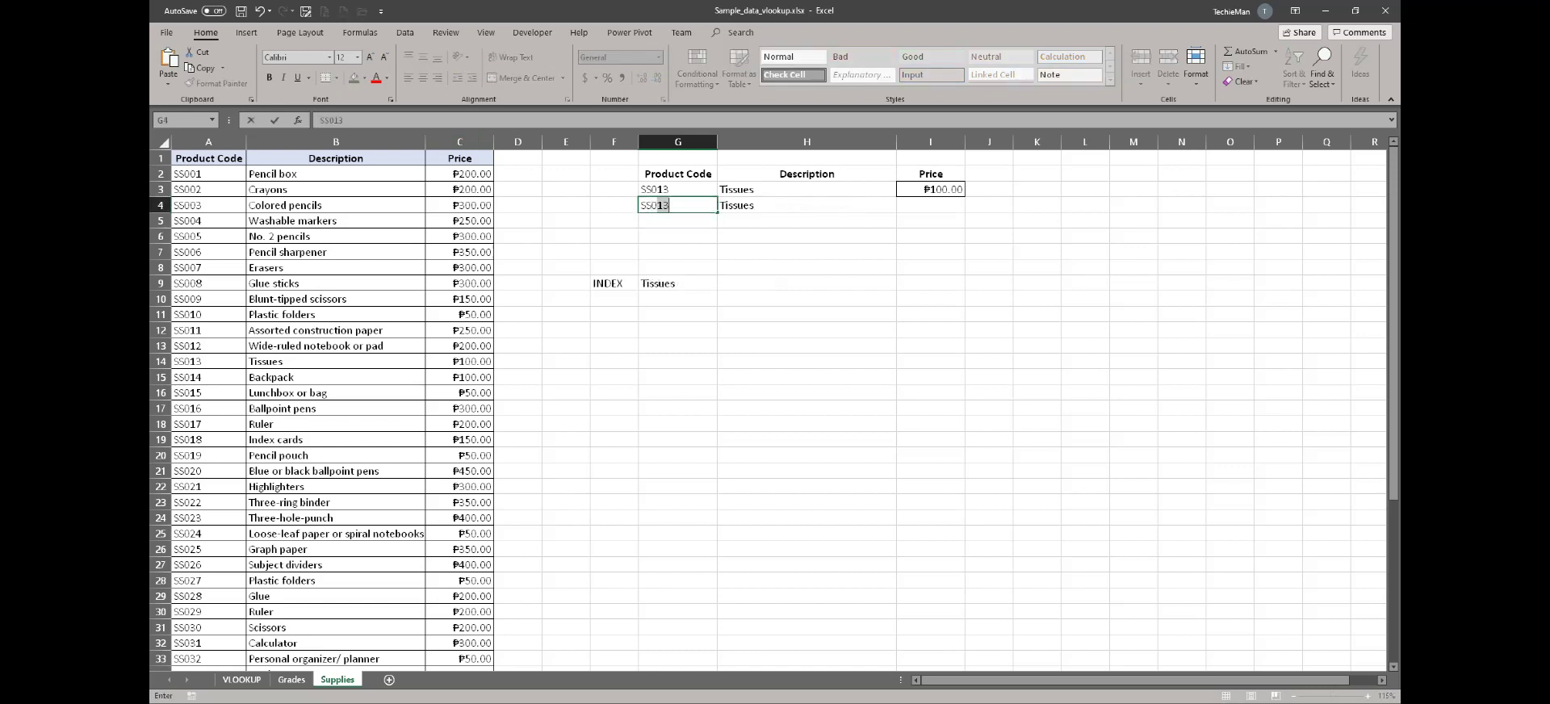
{"action": "type", "text": "05"}
{"action": "key", "text": "Return"}
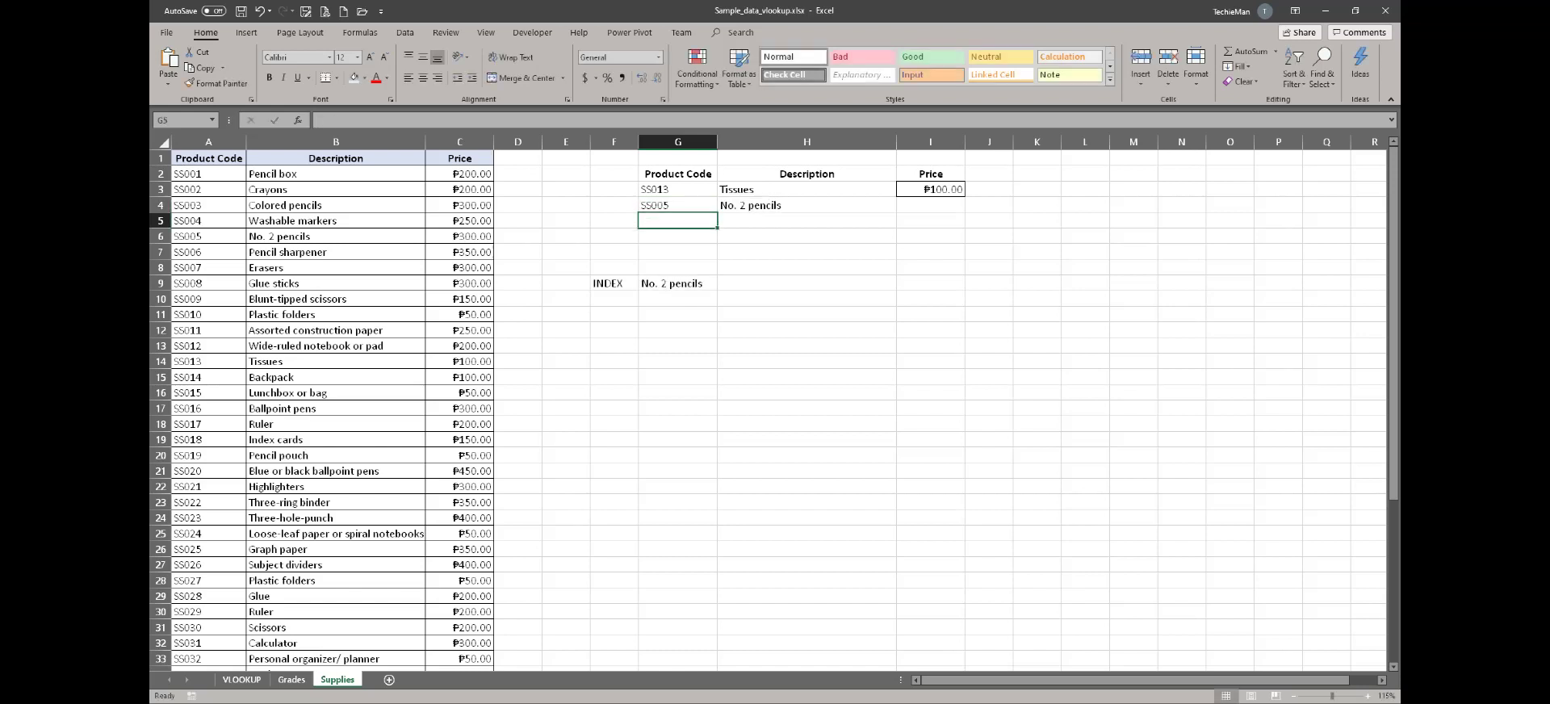
- Enter product code SS005 in G3 to compare the VLOOKUP row with the INDEX and MATCH row
{"action": "key", "text": "Up"}
{"action": "key", "text": "Up"}
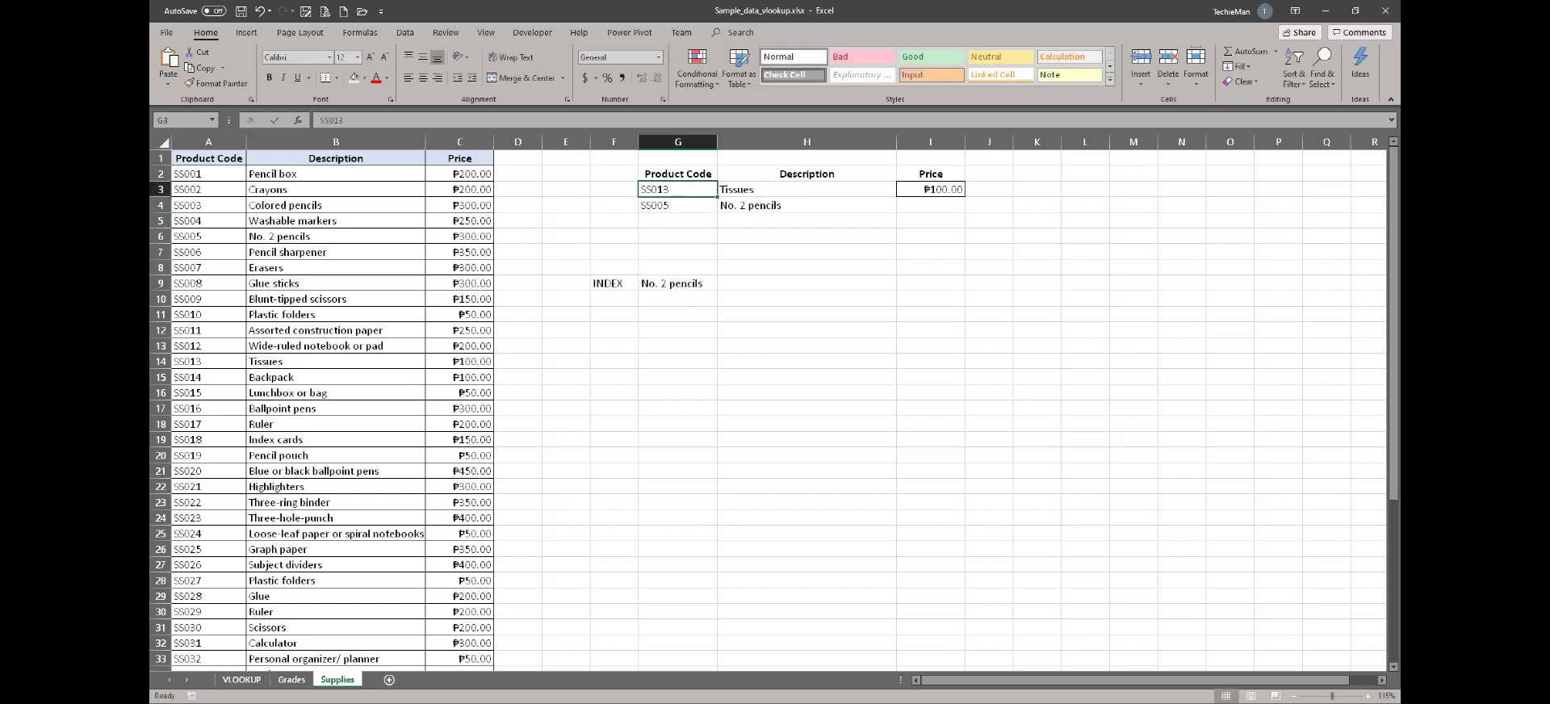
{"action": "type", "text": "SS"}
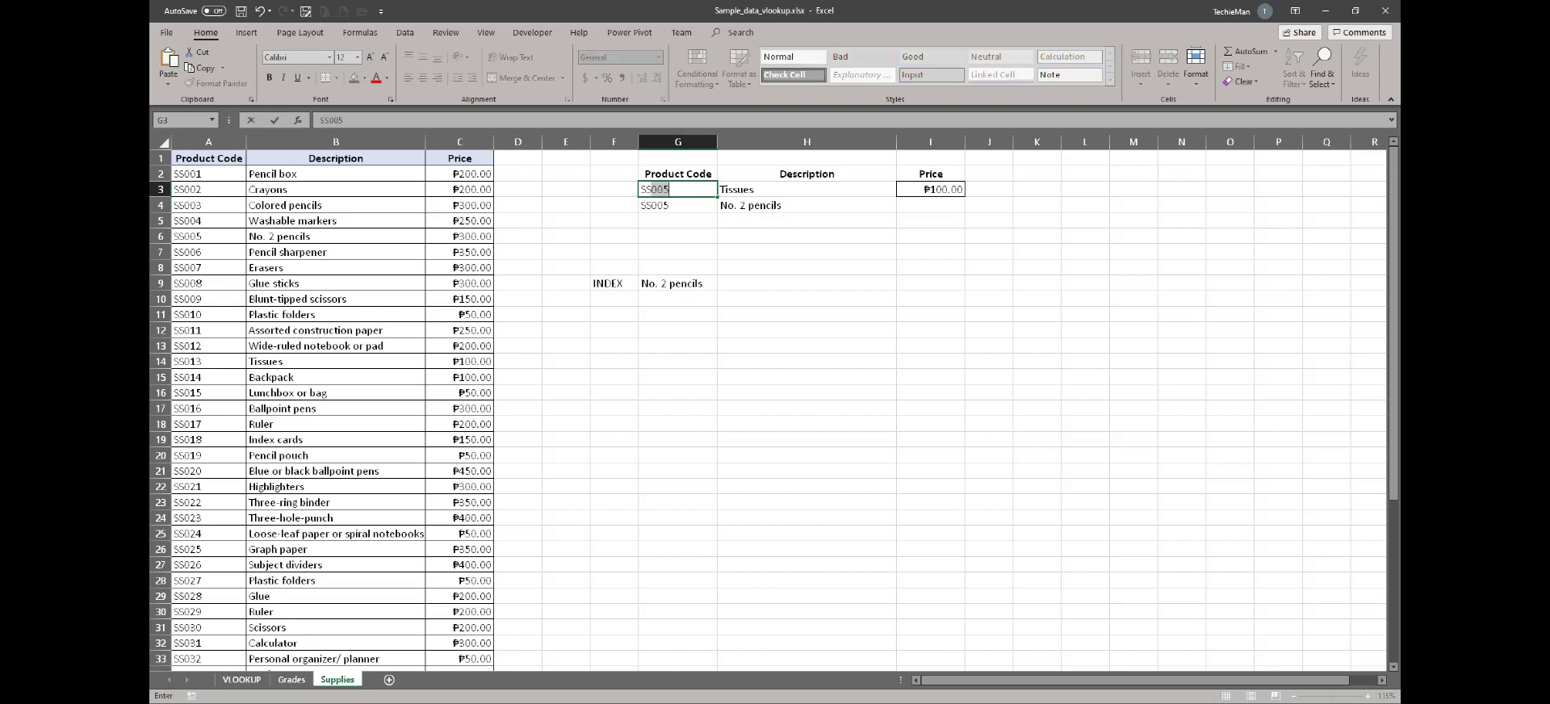
{"action": "type", "text": "005"}
{"action": "key", "text": "Return"}
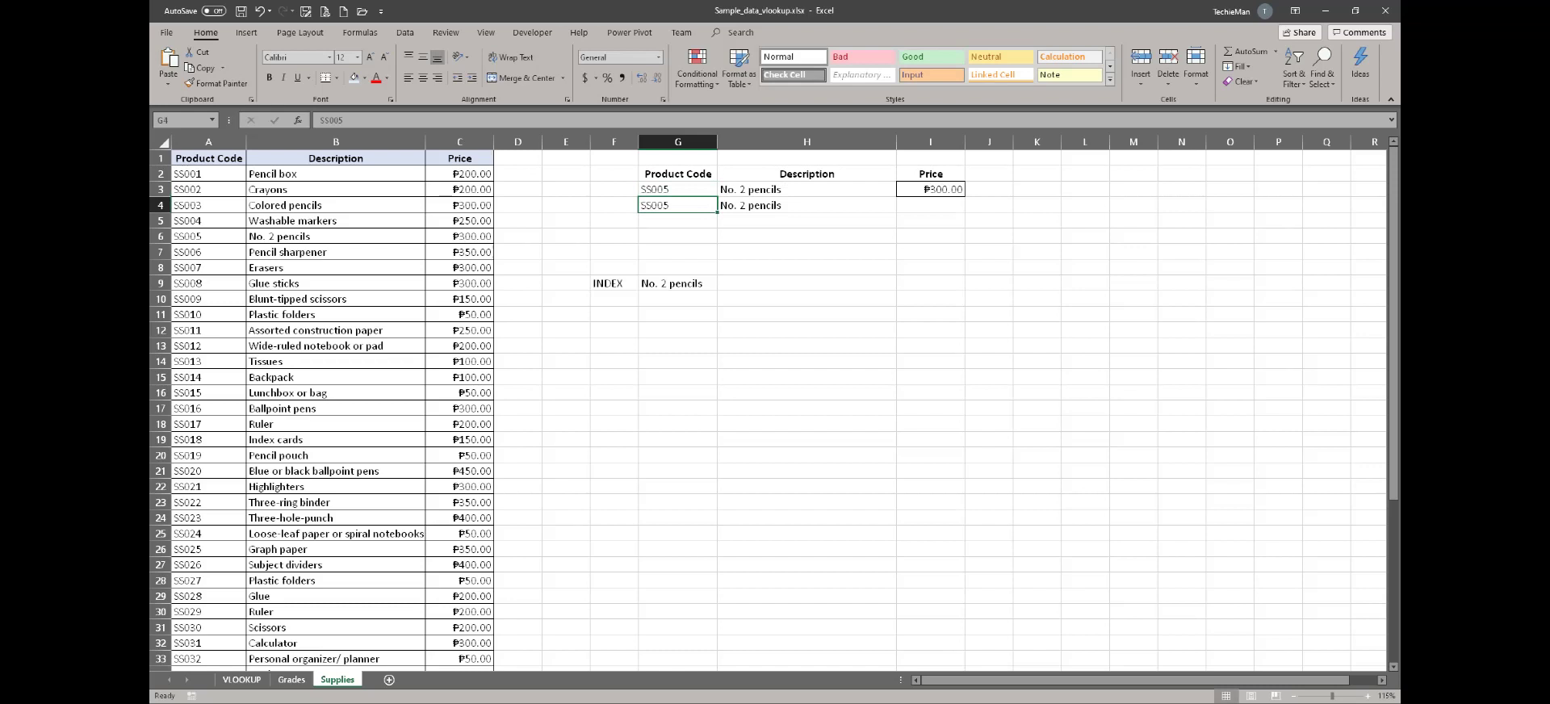
- Copy the INDEX and MATCH expression from the H4 formula without its equals sign, leaving the cell unchanged
{"action": "left_click", "coordinate": [806, 205]}
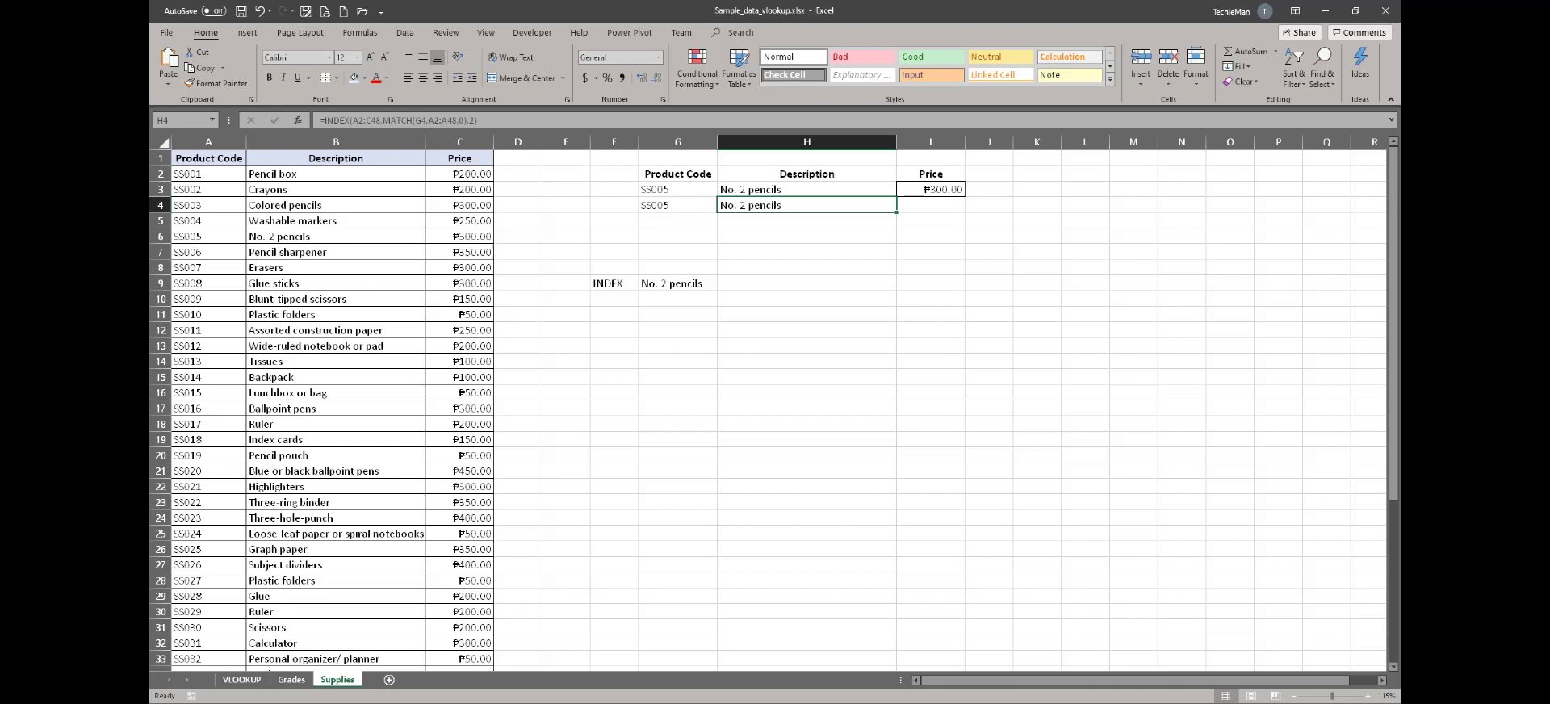
{"action": "left_click", "coordinate": [930, 205]}
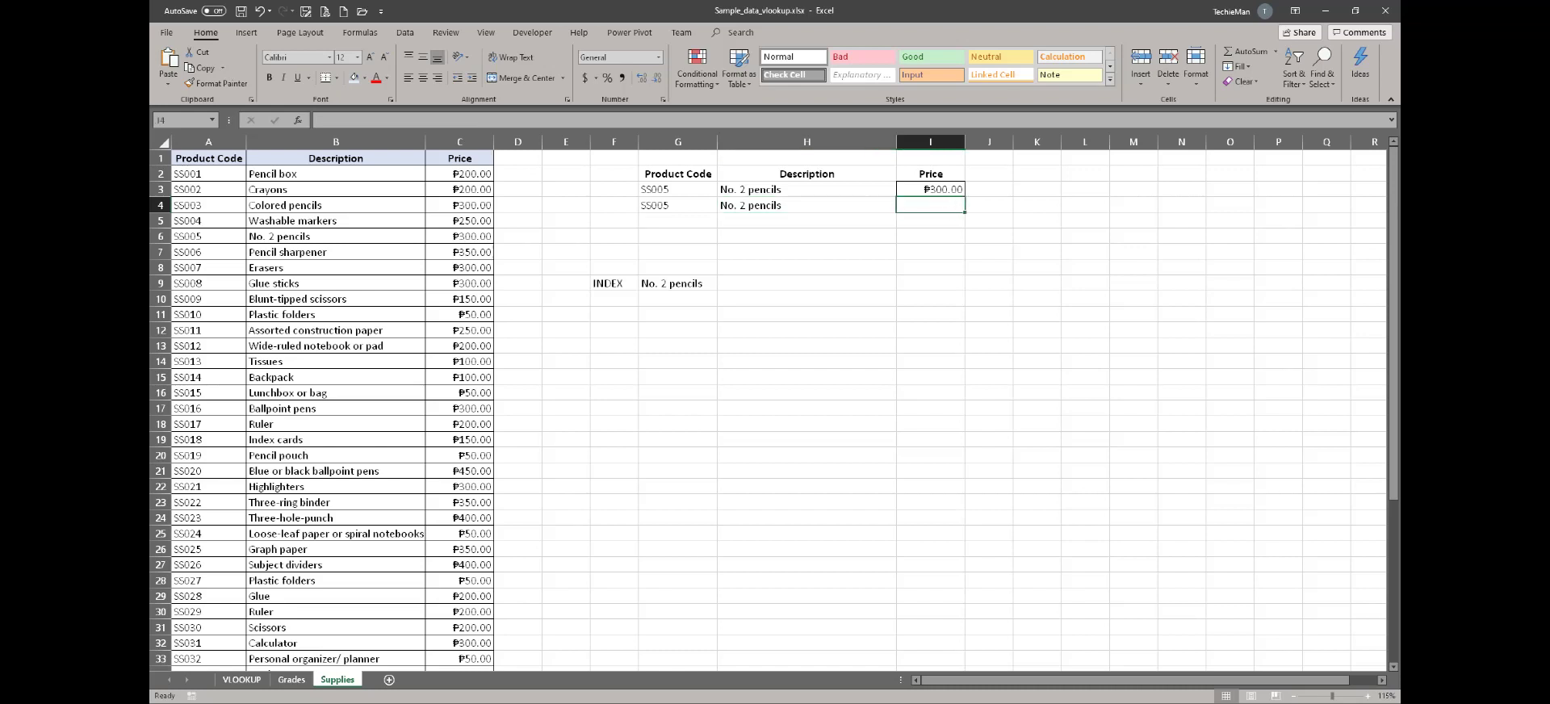
{"action": "left_click", "coordinate": [806, 205]}
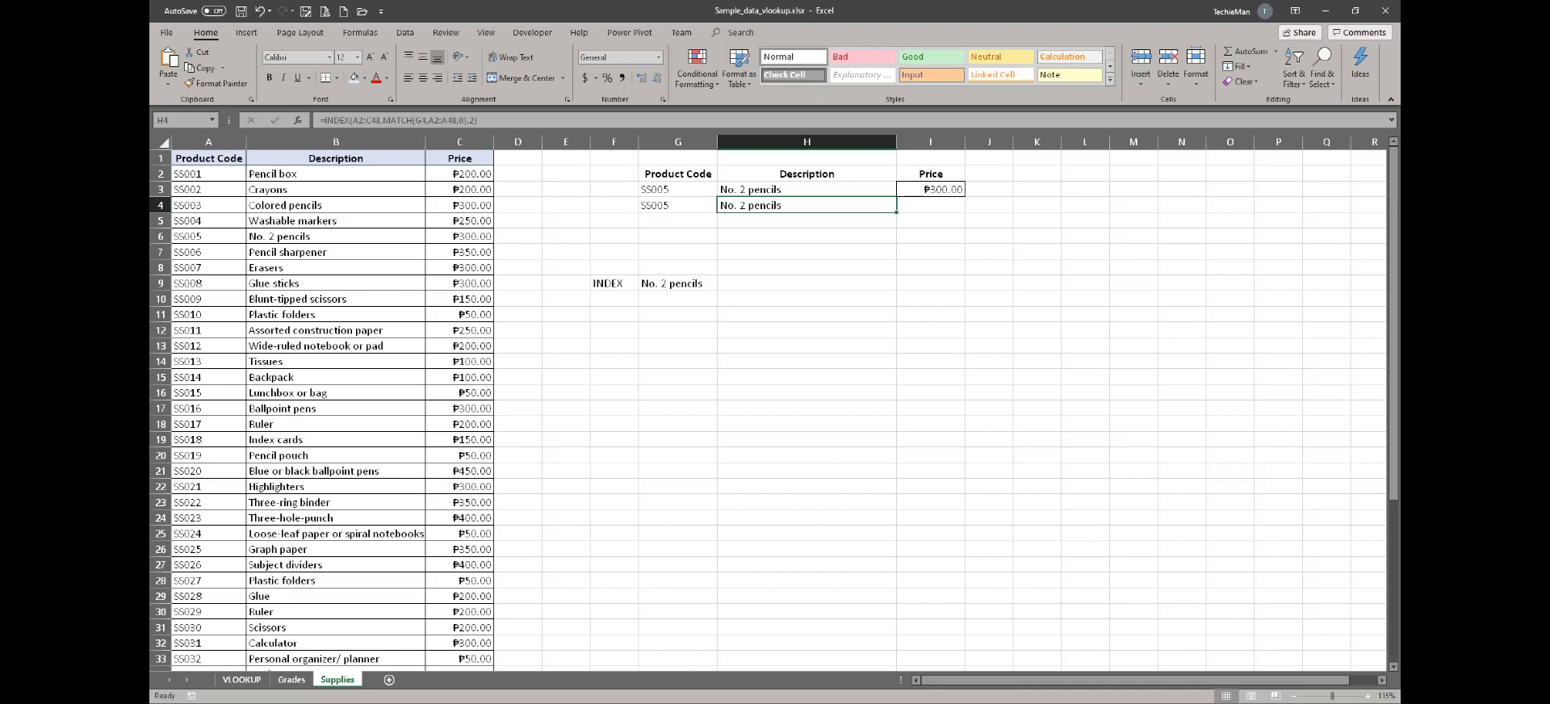
{"action": "key", "text": "F2"}
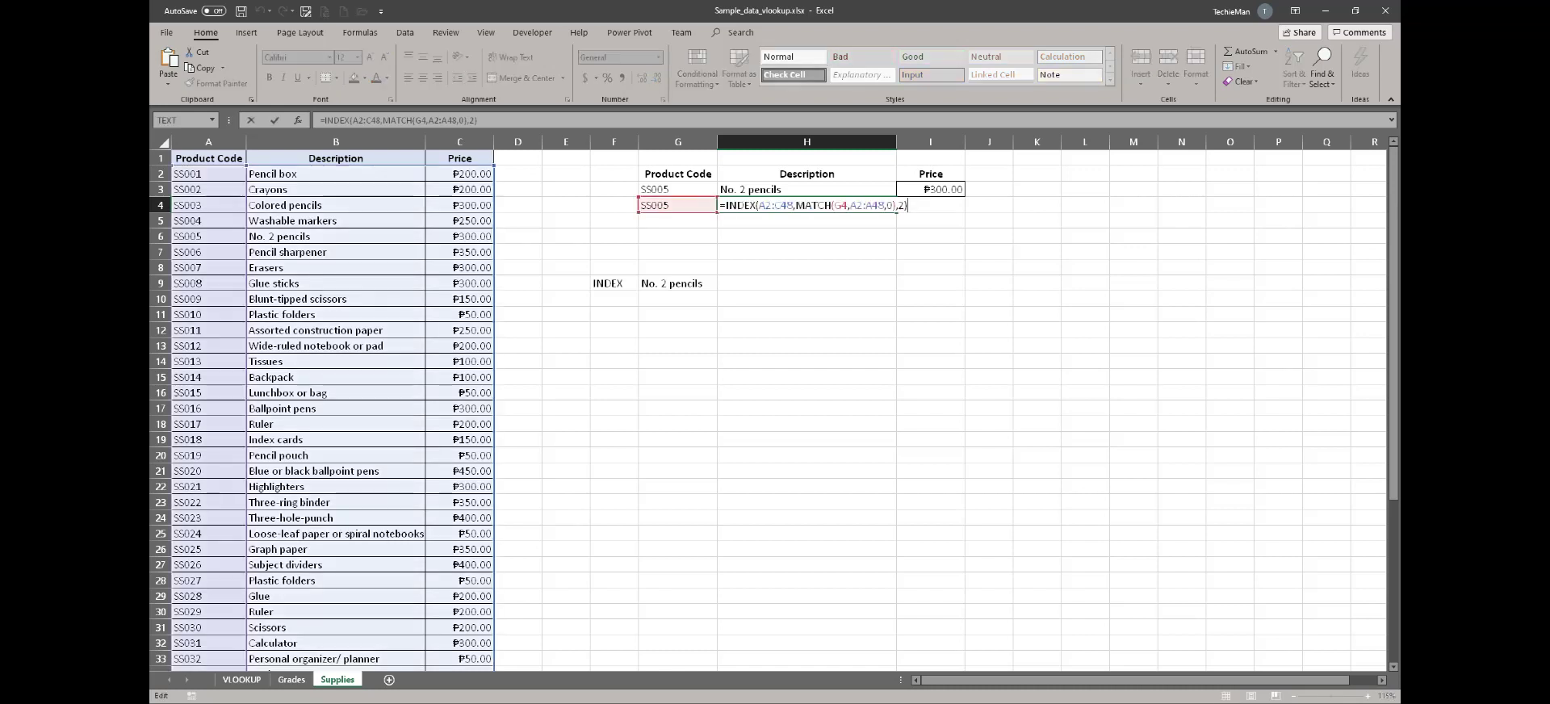
{"action": "left_click_drag", "start_coordinate": [908, 205], "coordinate": [724, 205]}
{"action": "key", "text": "ctrl+c"}
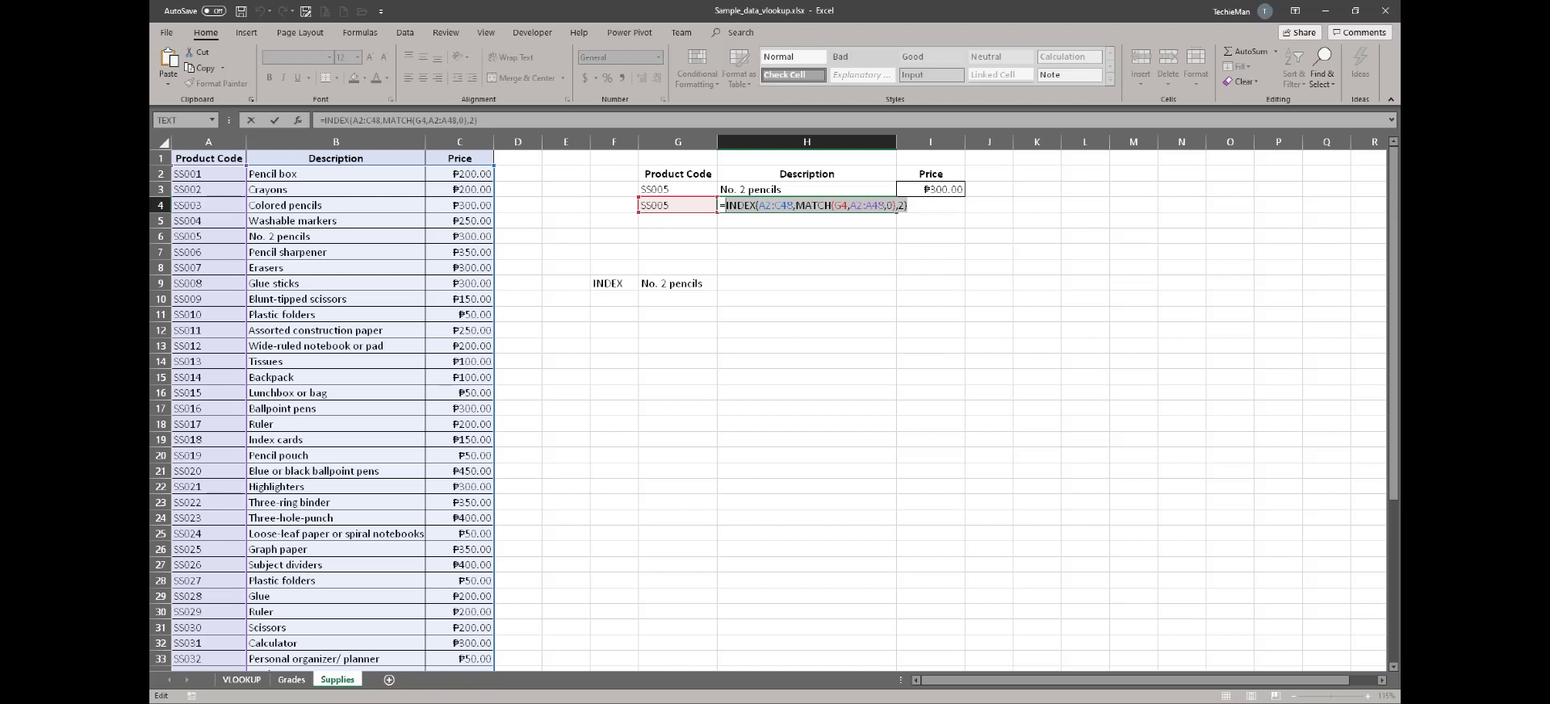
{"action": "key", "text": "ctrl+Return"}
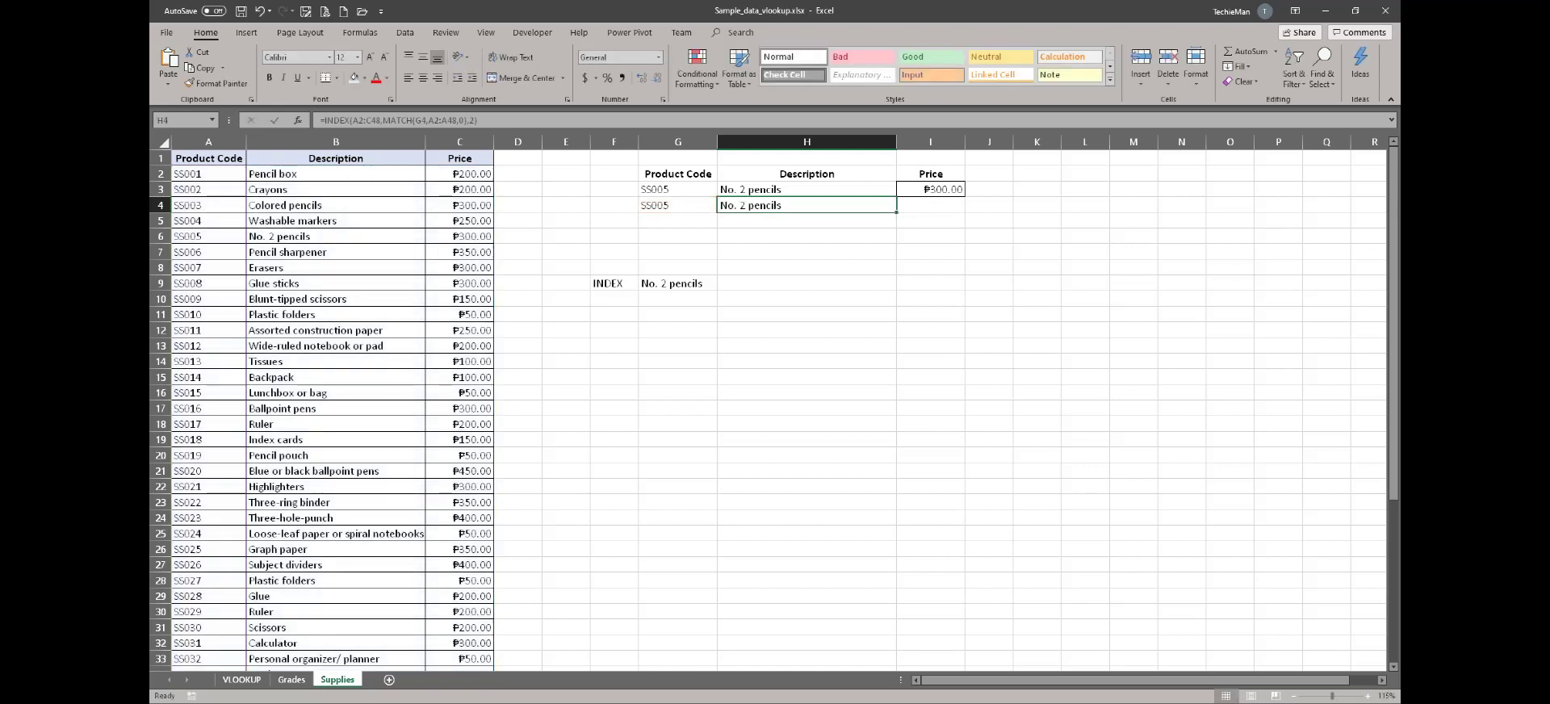
- Enter =INDEX(A2:C48,MATCH(G4,A2:A48,0),2) in Price cell I4 using the copied expression
{"action": "left_click", "coordinate": [930, 205]}
{"action": "type", "text": "="}
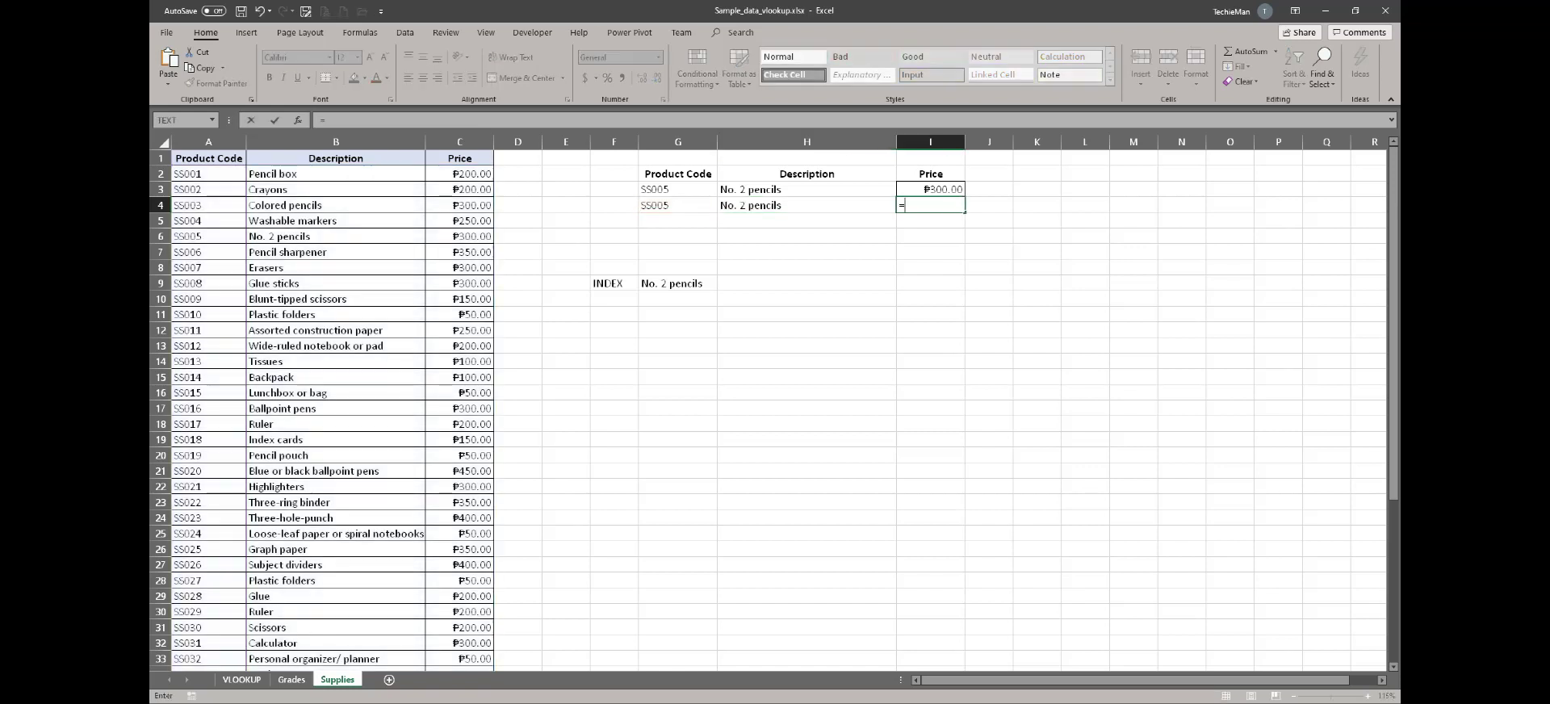
{"action": "key", "text": "ctrl+v"}
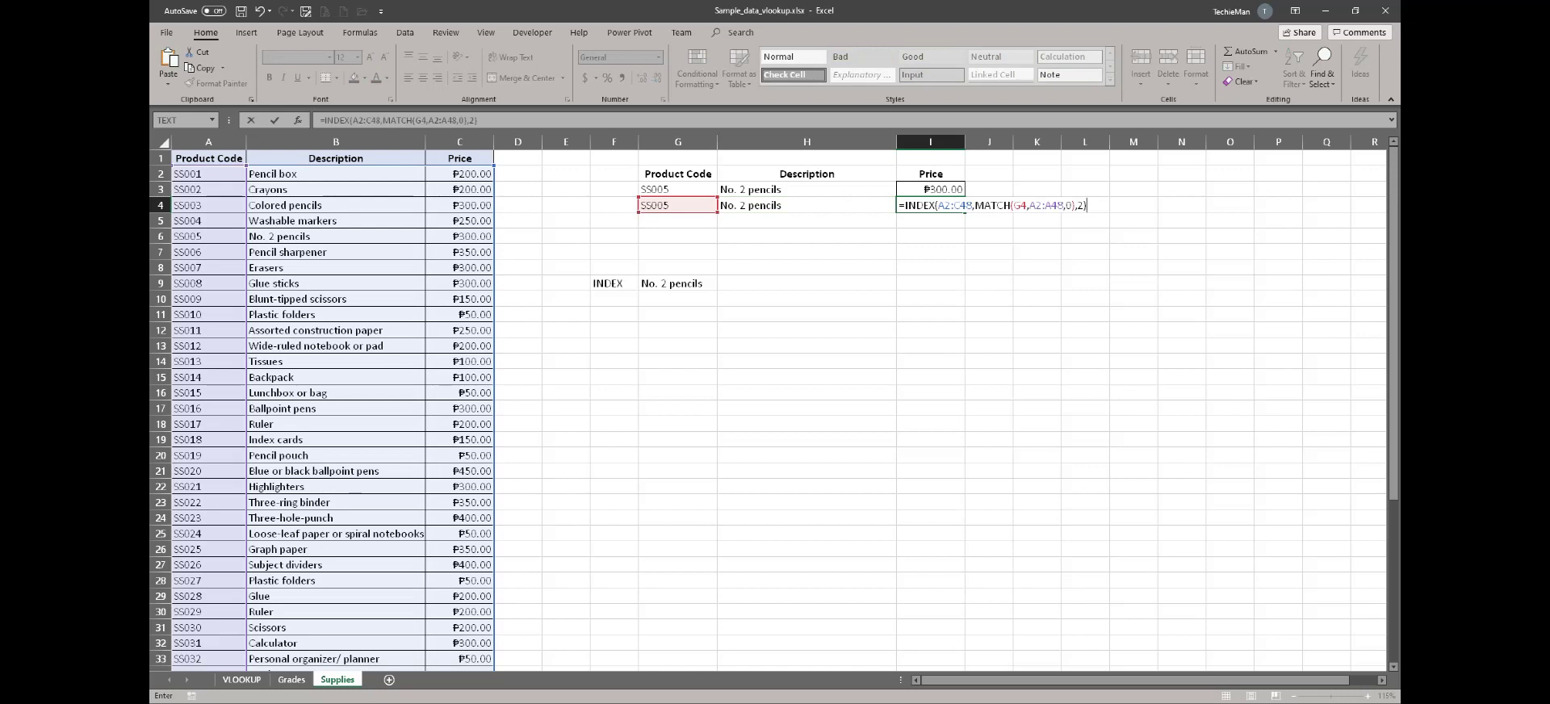
{"action": "key", "text": "Return"}
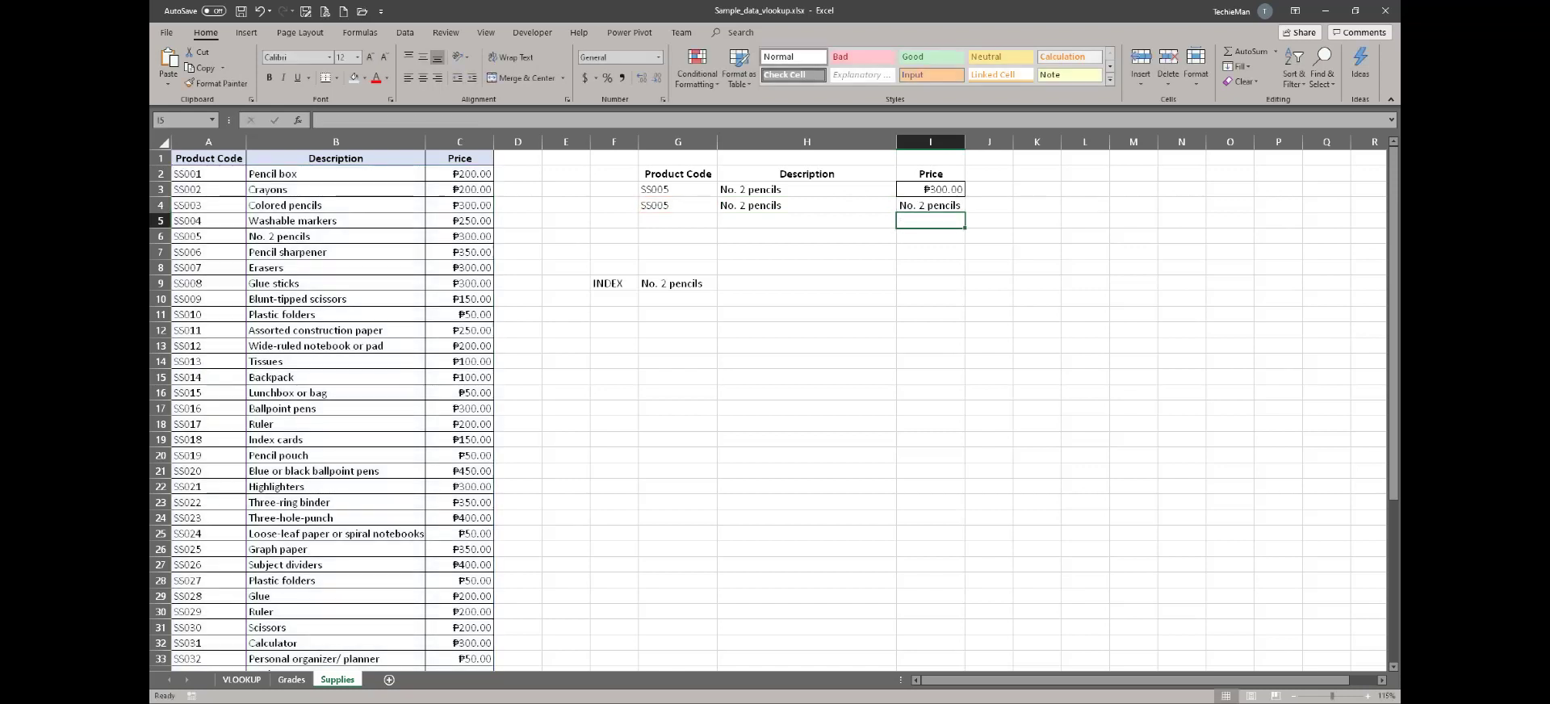
- Change the INDEX column number in the I4 formula to 3 so it looks up the price
{"action": "left_click", "coordinate": [930, 205]}
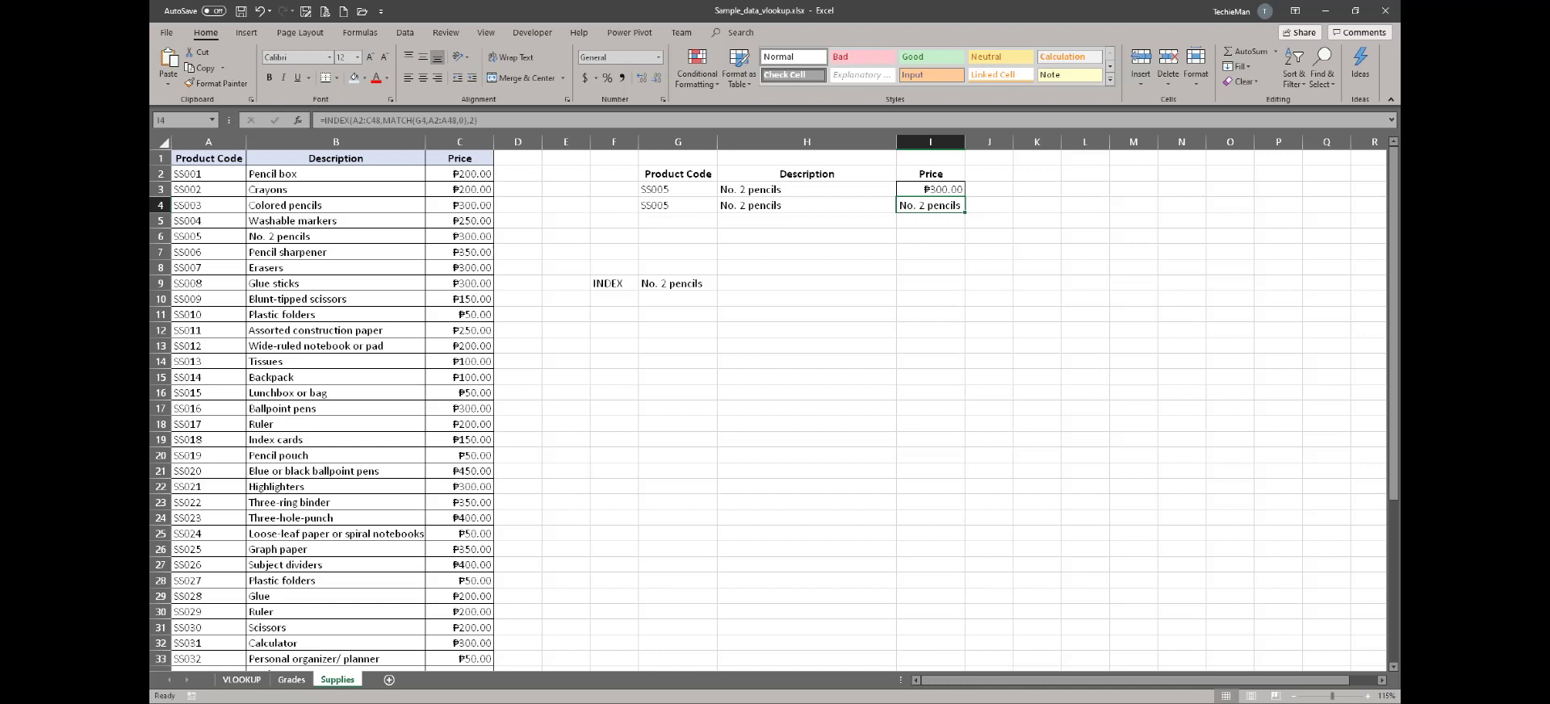
{"action": "key", "text": "F2"}
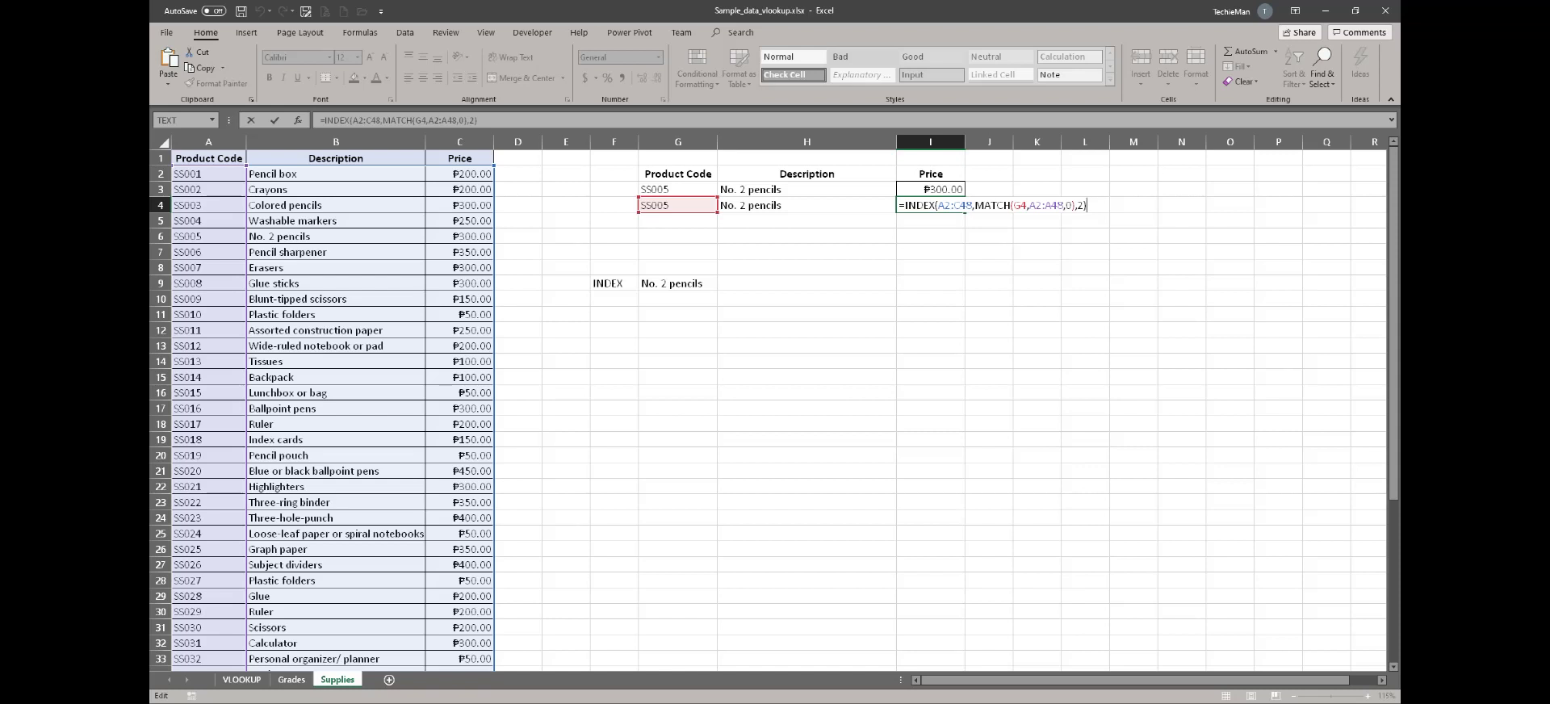
{"action": "left_click", "coordinate": [1078, 205]}
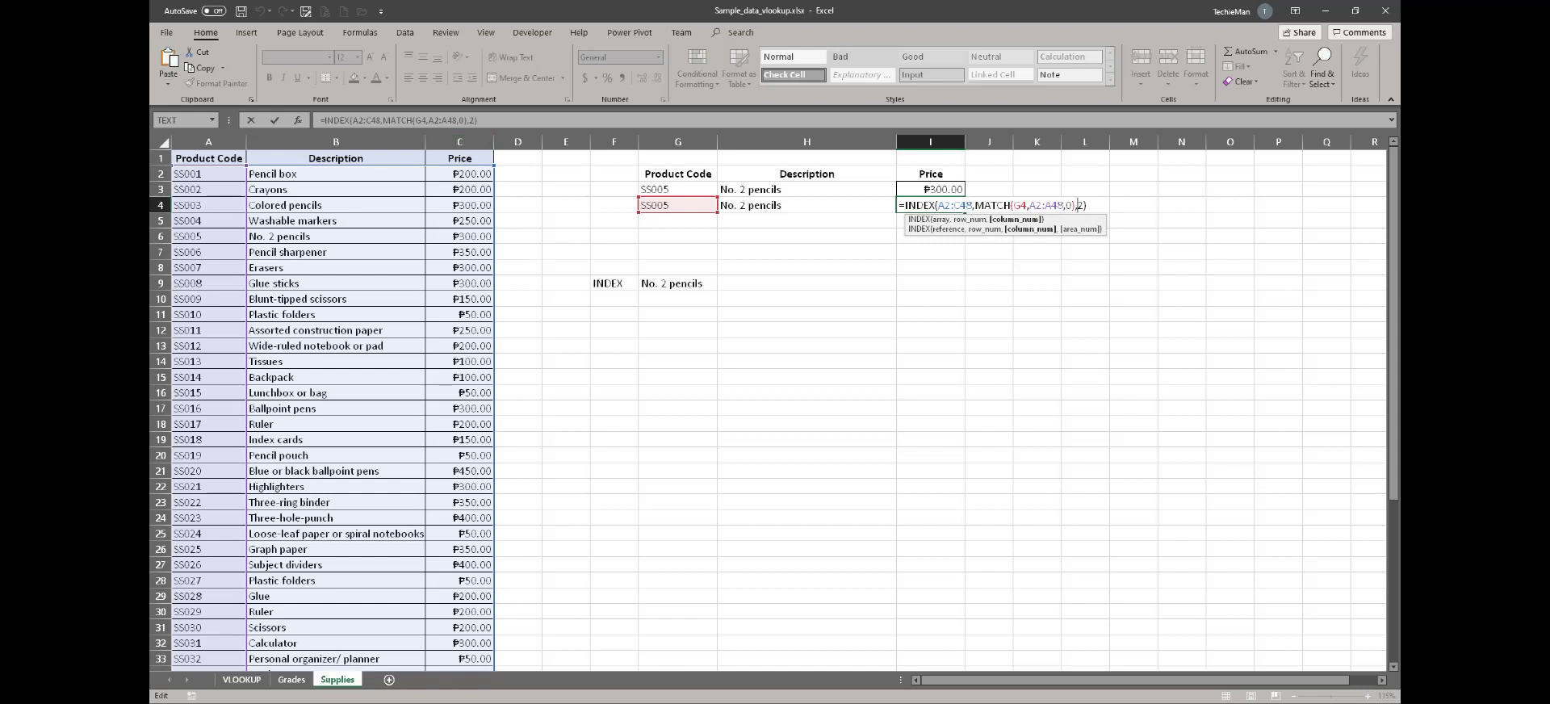
{"action": "key", "text": "BackSpace"}
{"action": "type", "text": "3"}
{"action": "key", "text": "Return"}
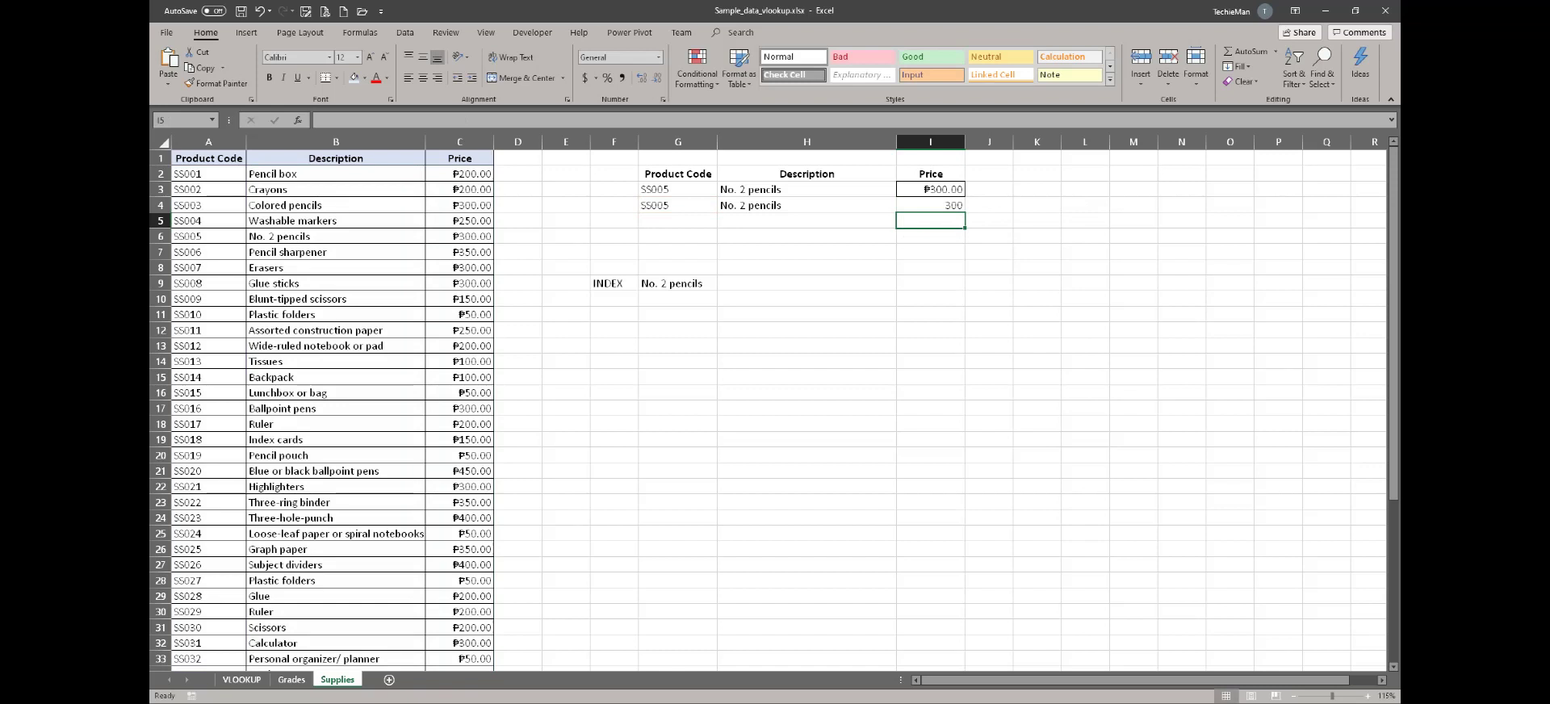
- Apply the currency formatting of Price cell I3 to I4 by pasting only its formatting
{"action": "key", "text": "Up"}
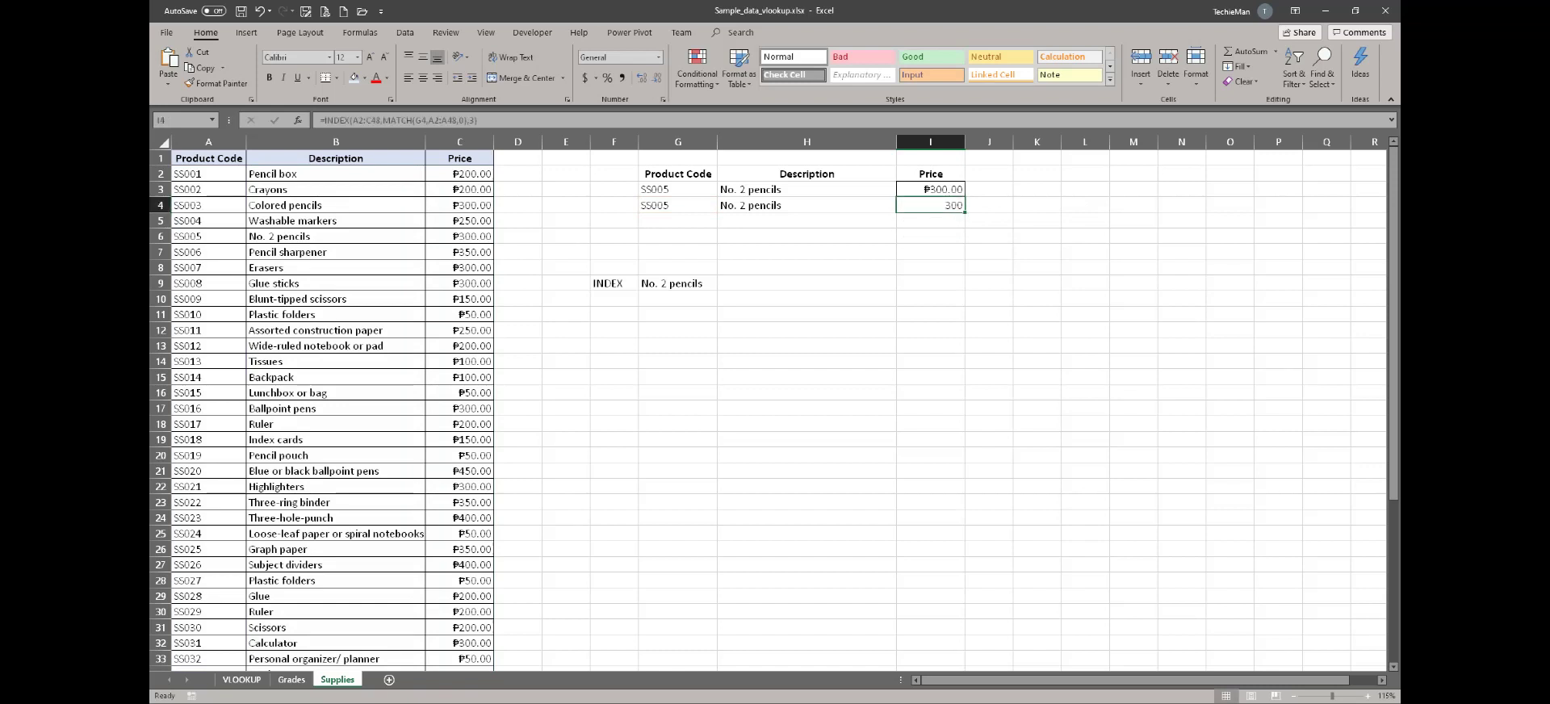
{"action": "key", "text": "Up"}
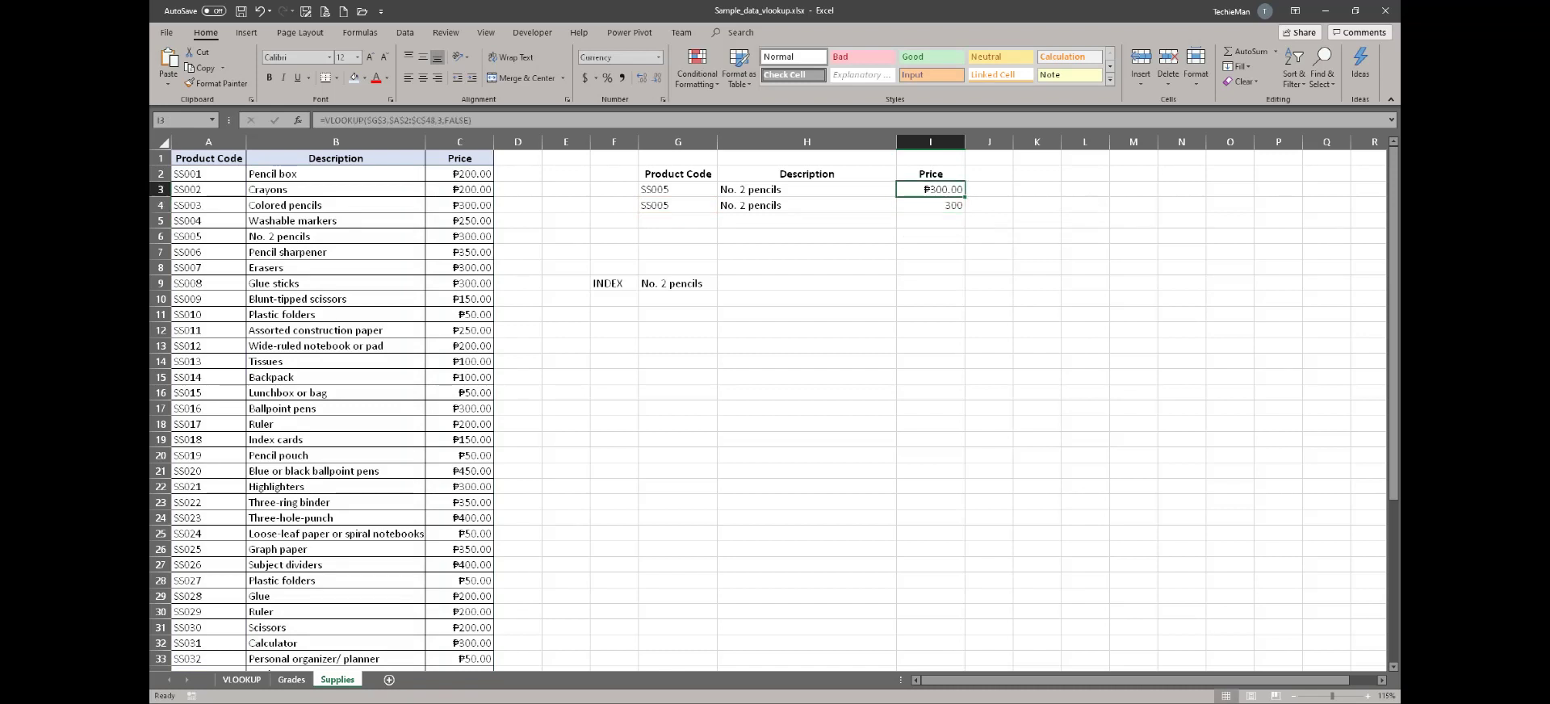
{"action": "key", "text": "ctrl+c"}
{"action": "key", "text": "Down"}
{"action": "right_click", "coordinate": [926, 207]}
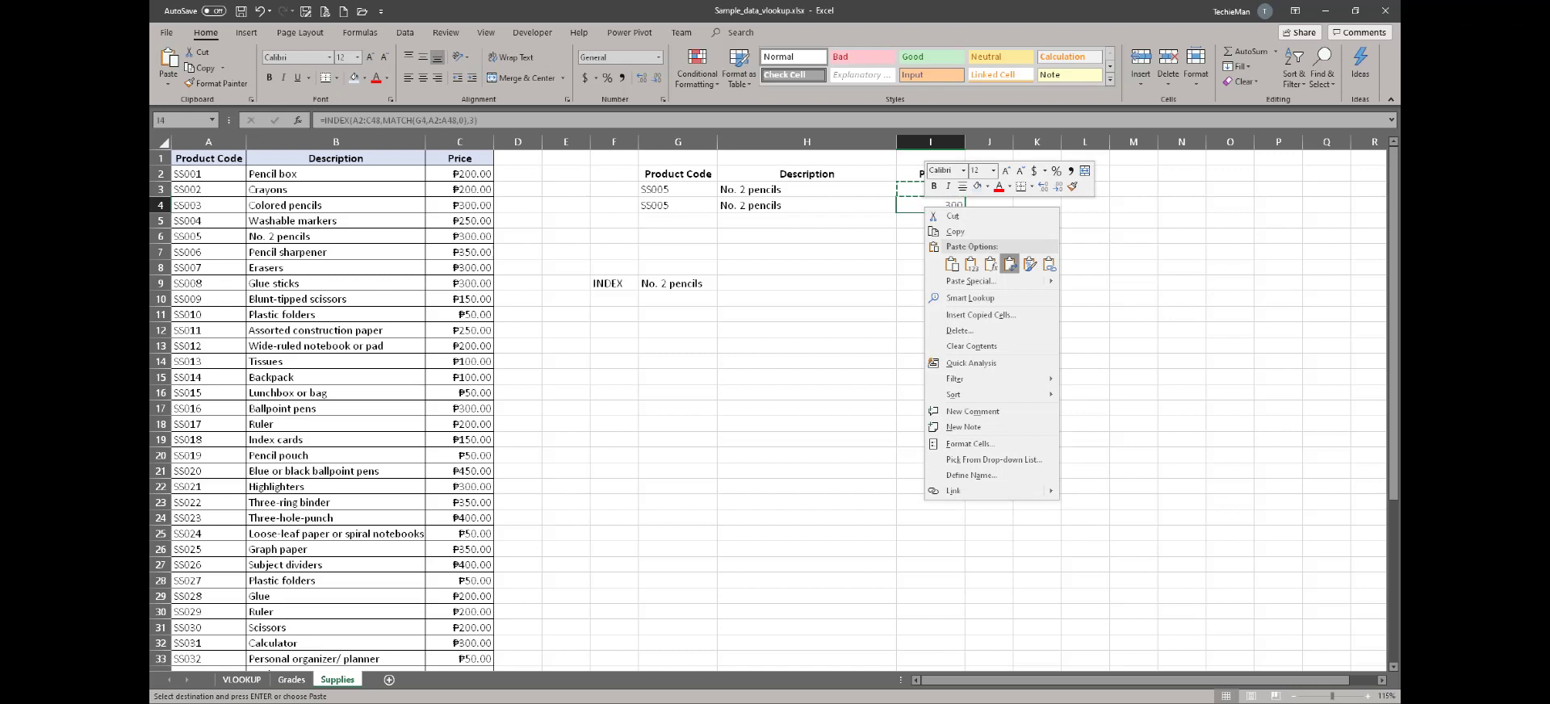
{"action": "left_click", "coordinate": [1029, 264]}
{"action": "left_click", "coordinate": [930, 266]}
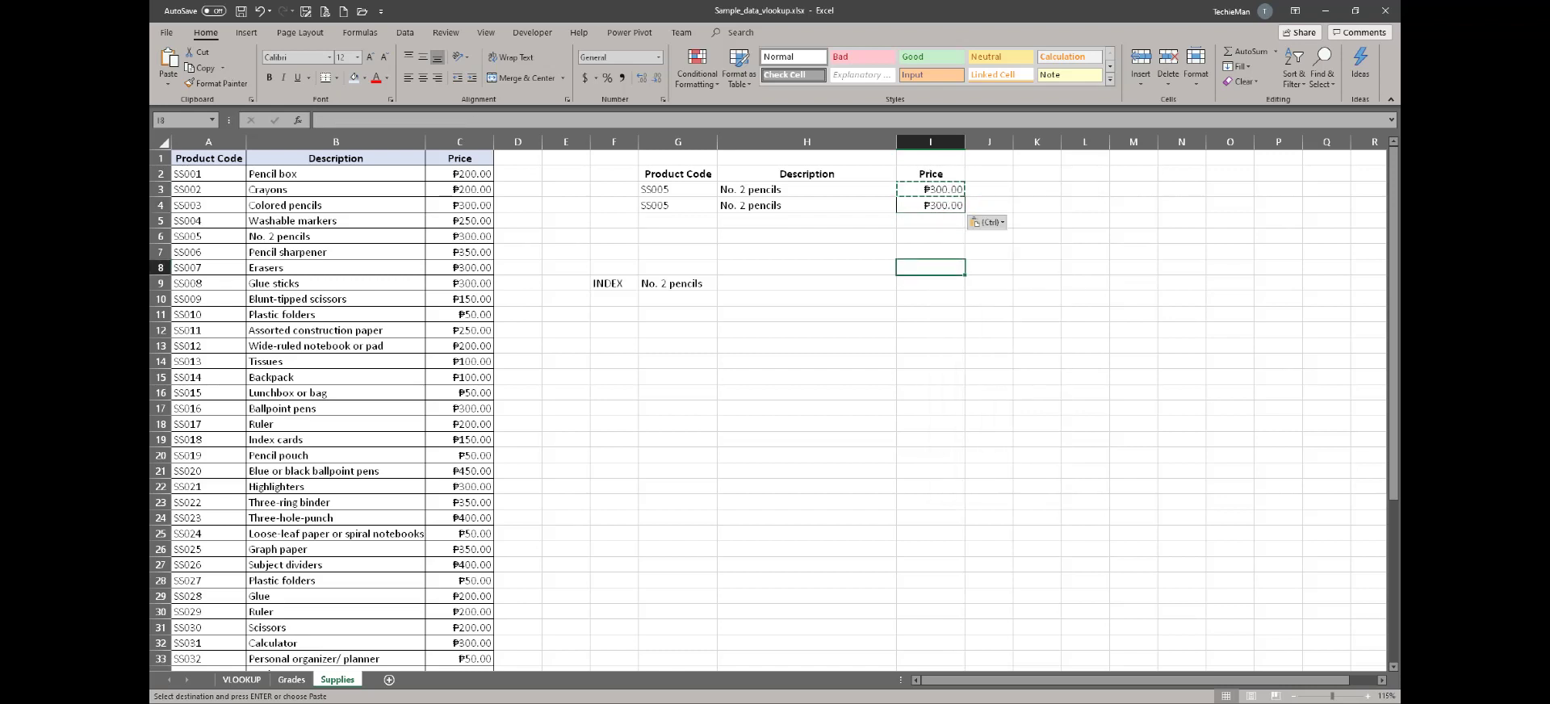
{"action": "left_click", "coordinate": [677, 206]}
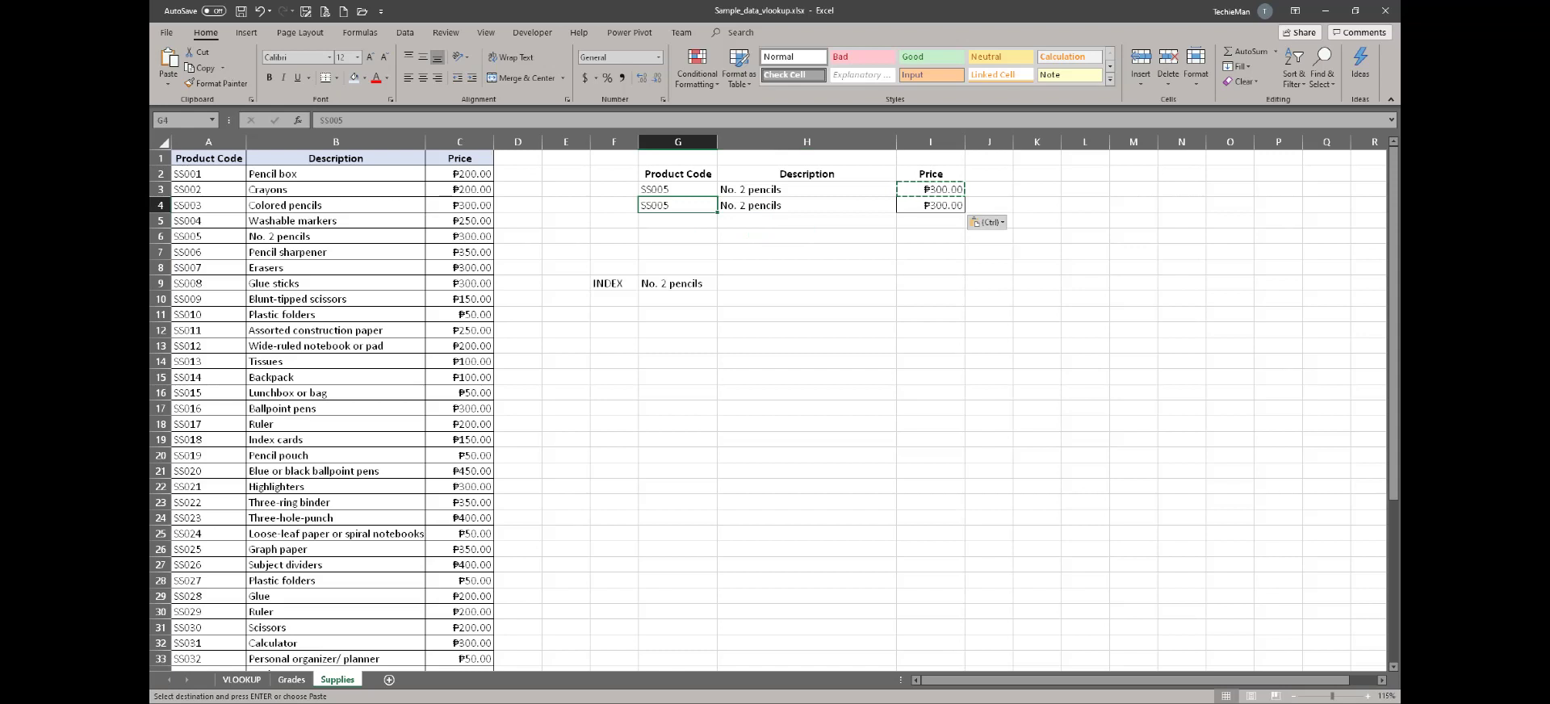
{"action": "left_click", "coordinate": [806, 206]}
{"action": "left_click", "coordinate": [931, 205]}
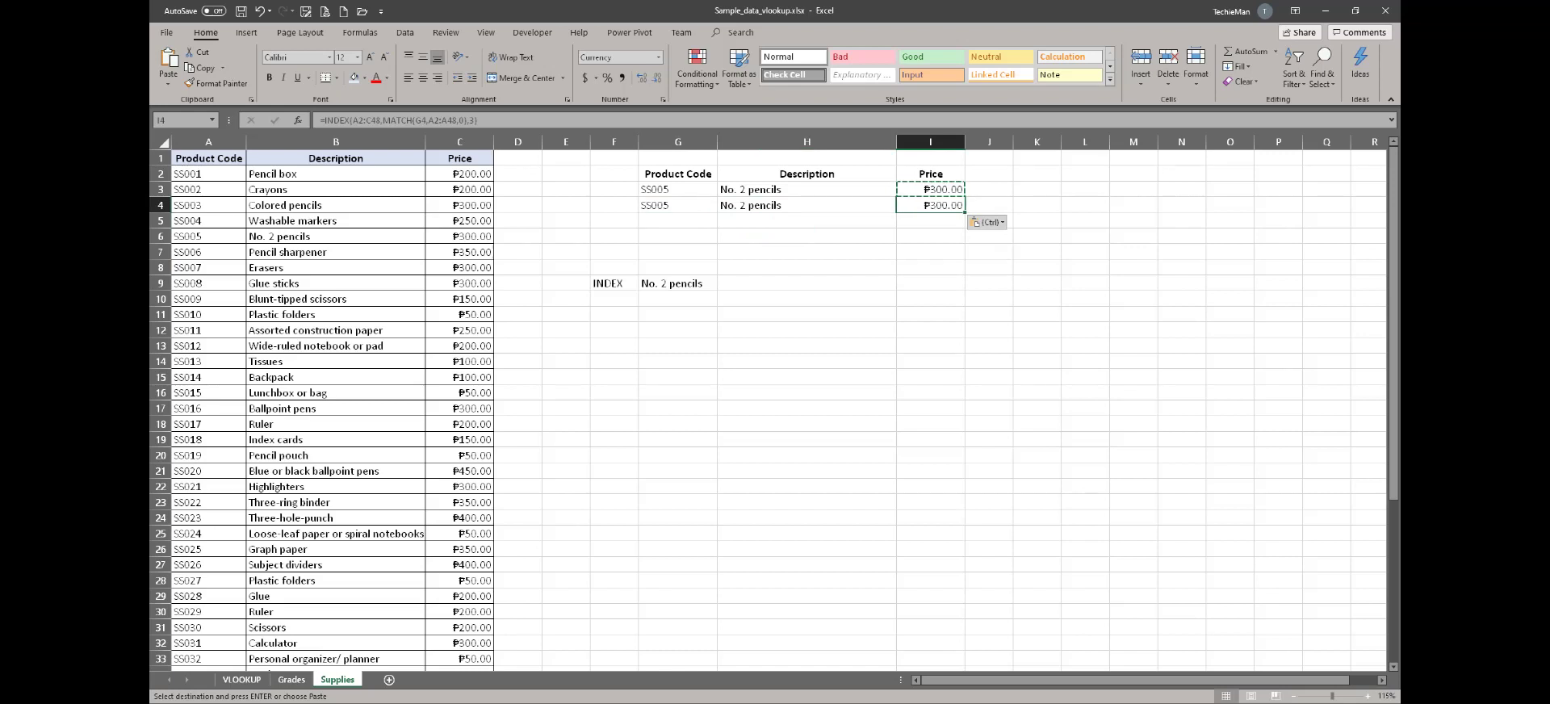
- Clear the INDEX test label and result from F8:G9
{"action": "left_click", "coordinate": [614, 283]}
{"action": "left_click_drag", "start_coordinate": [613, 283], "coordinate": [678, 268]}
{"action": "key", "text": "Delete"}
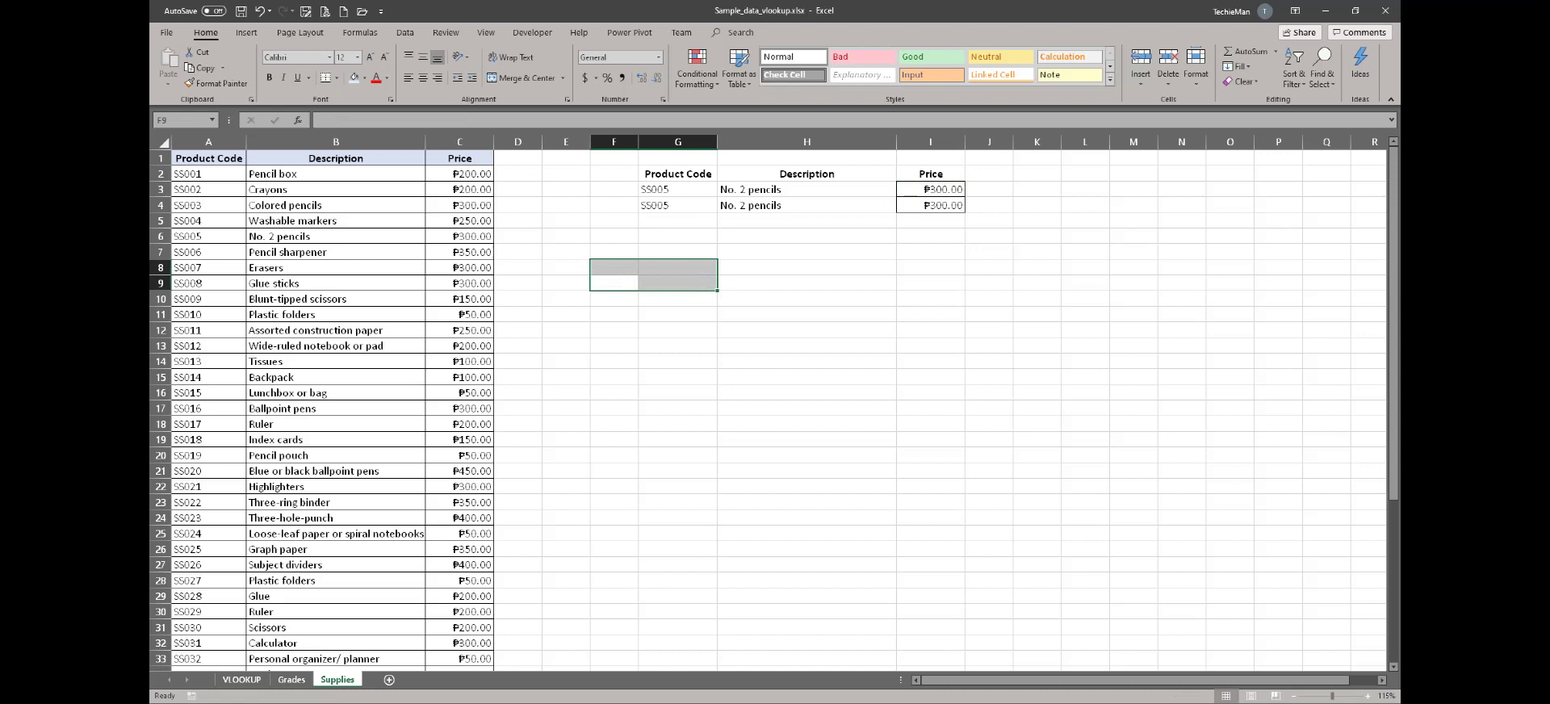
{"action": "left_click", "coordinate": [807, 268]}
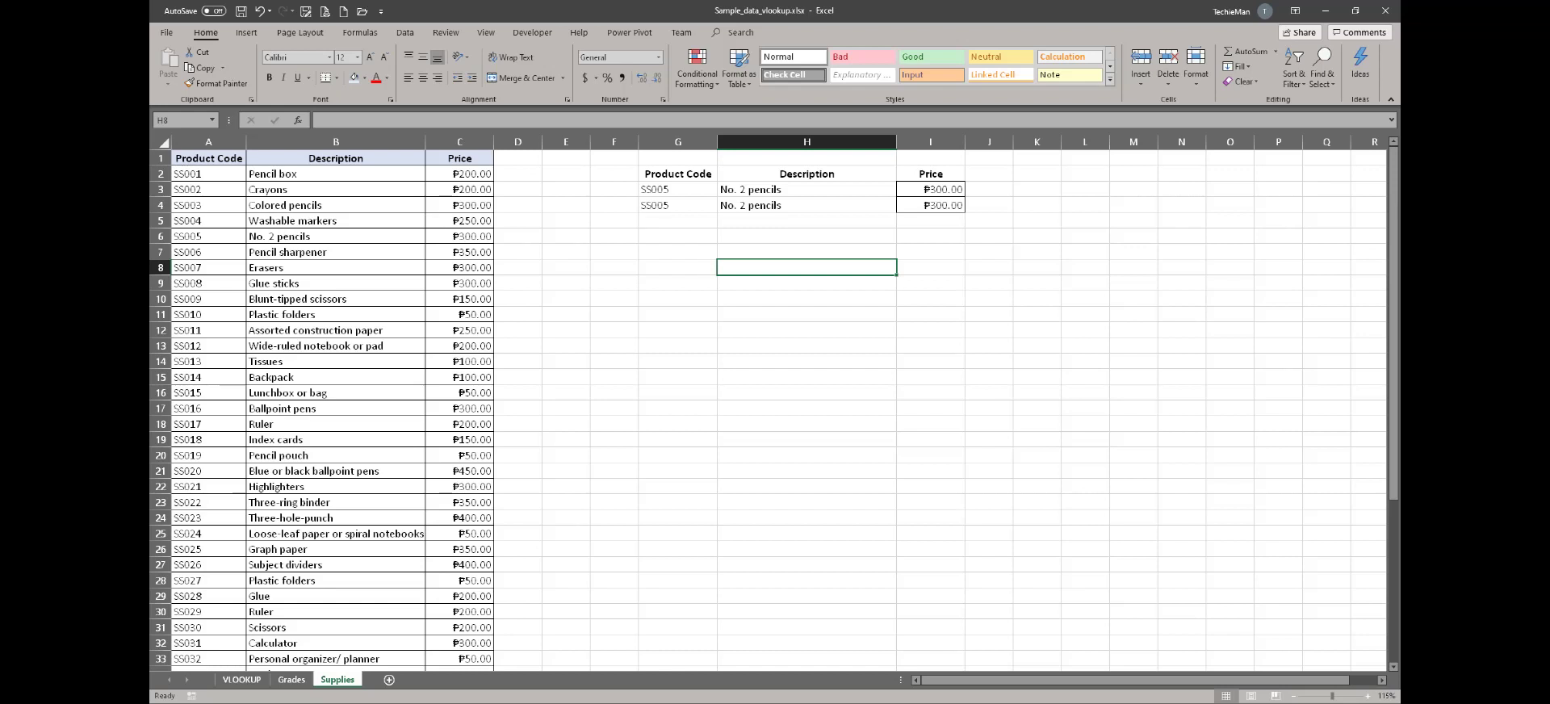
- Examine the supplies list's Product Code and Description columns around SS005 to see how the lookup column sits relative to the returned column
{"action": "left_click", "coordinate": [678, 190]}
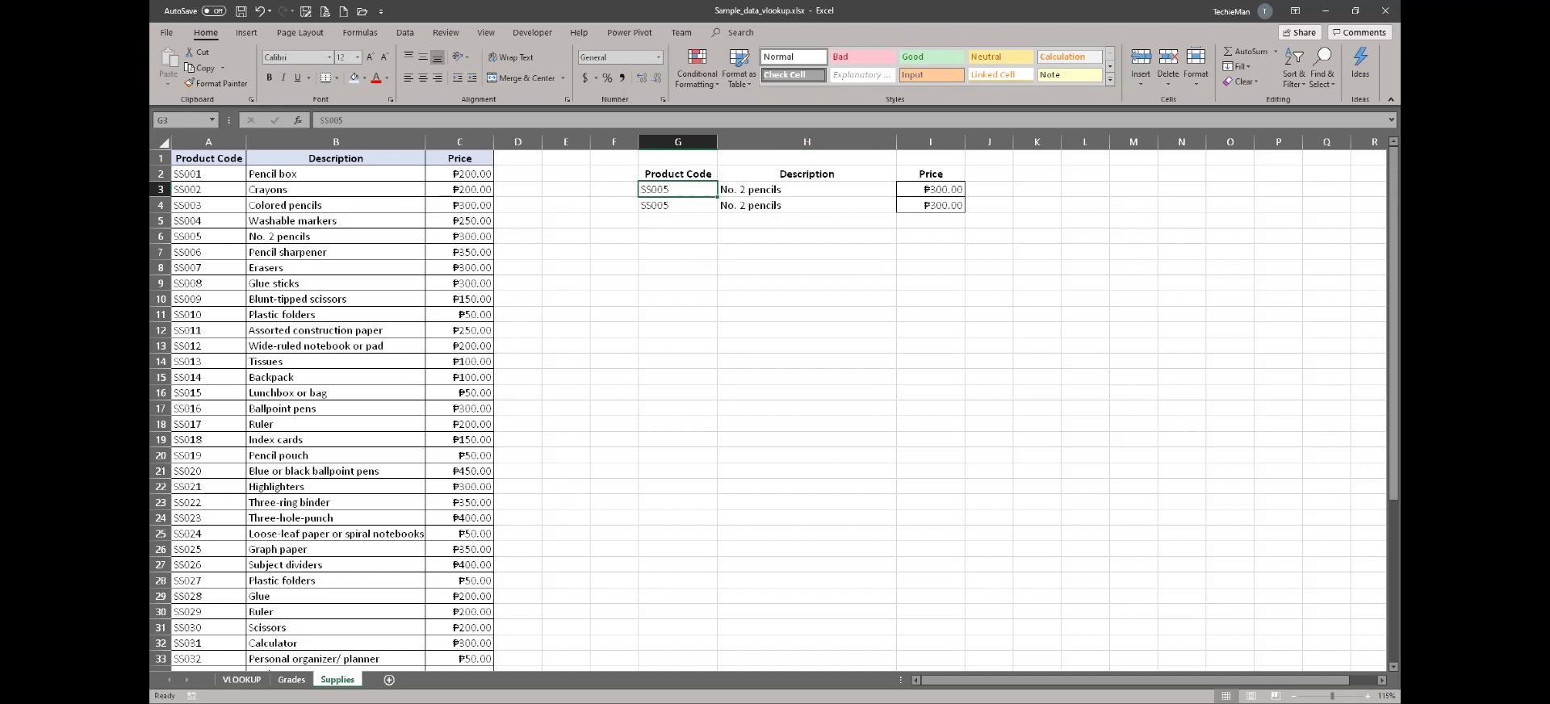
{"action": "left_click_drag", "start_coordinate": [209, 174], "coordinate": [209, 330]}
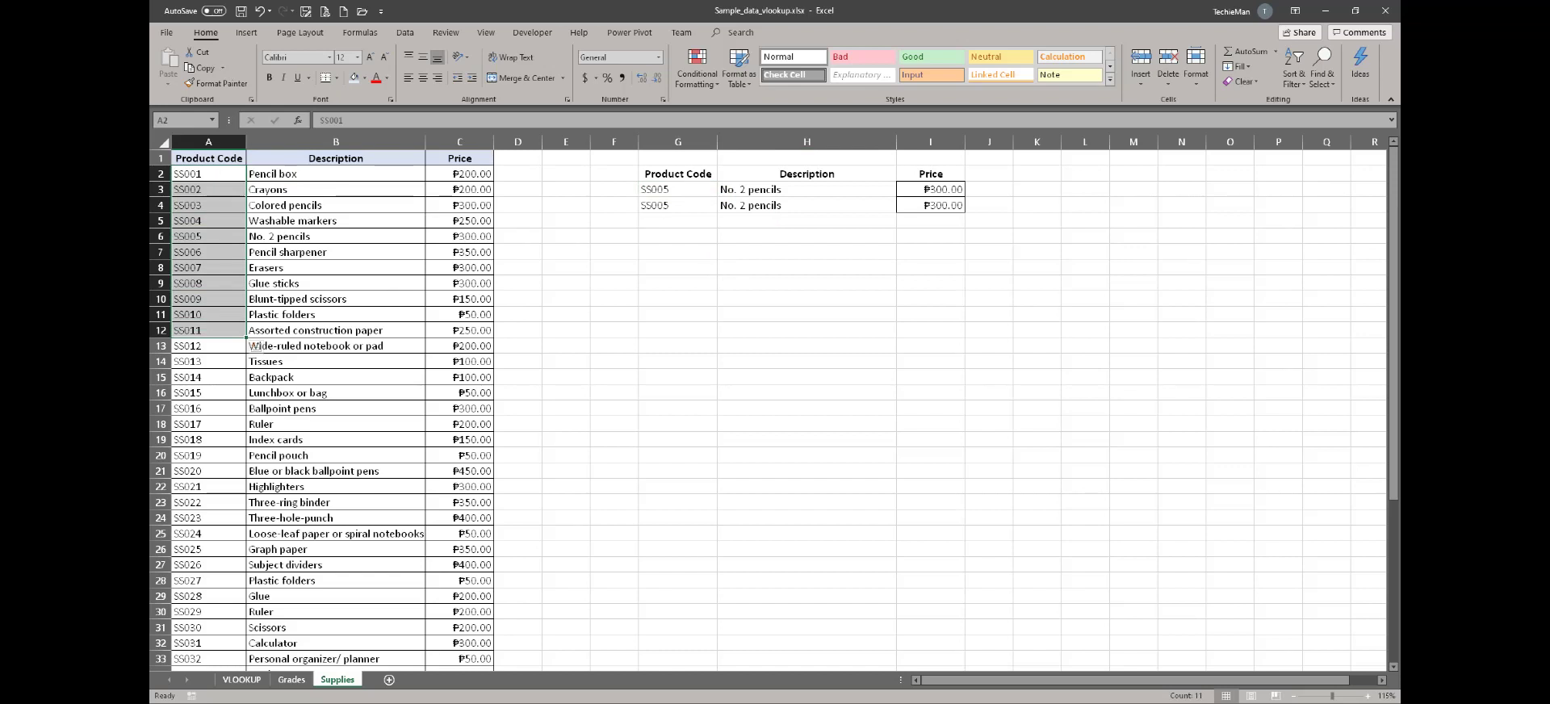
{"action": "left_click_drag", "start_coordinate": [258, 173], "coordinate": [259, 315]}
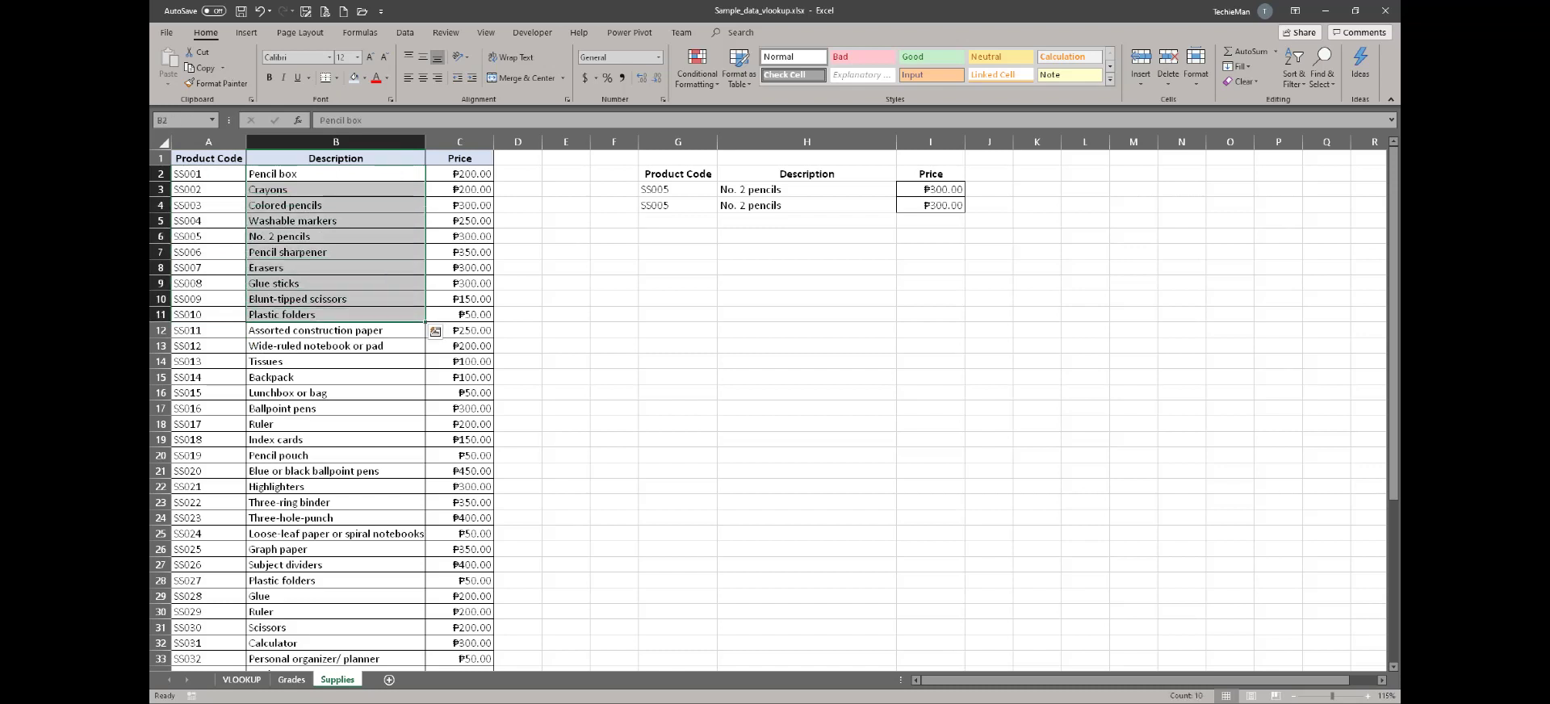
{"action": "left_click", "coordinate": [208, 237]}
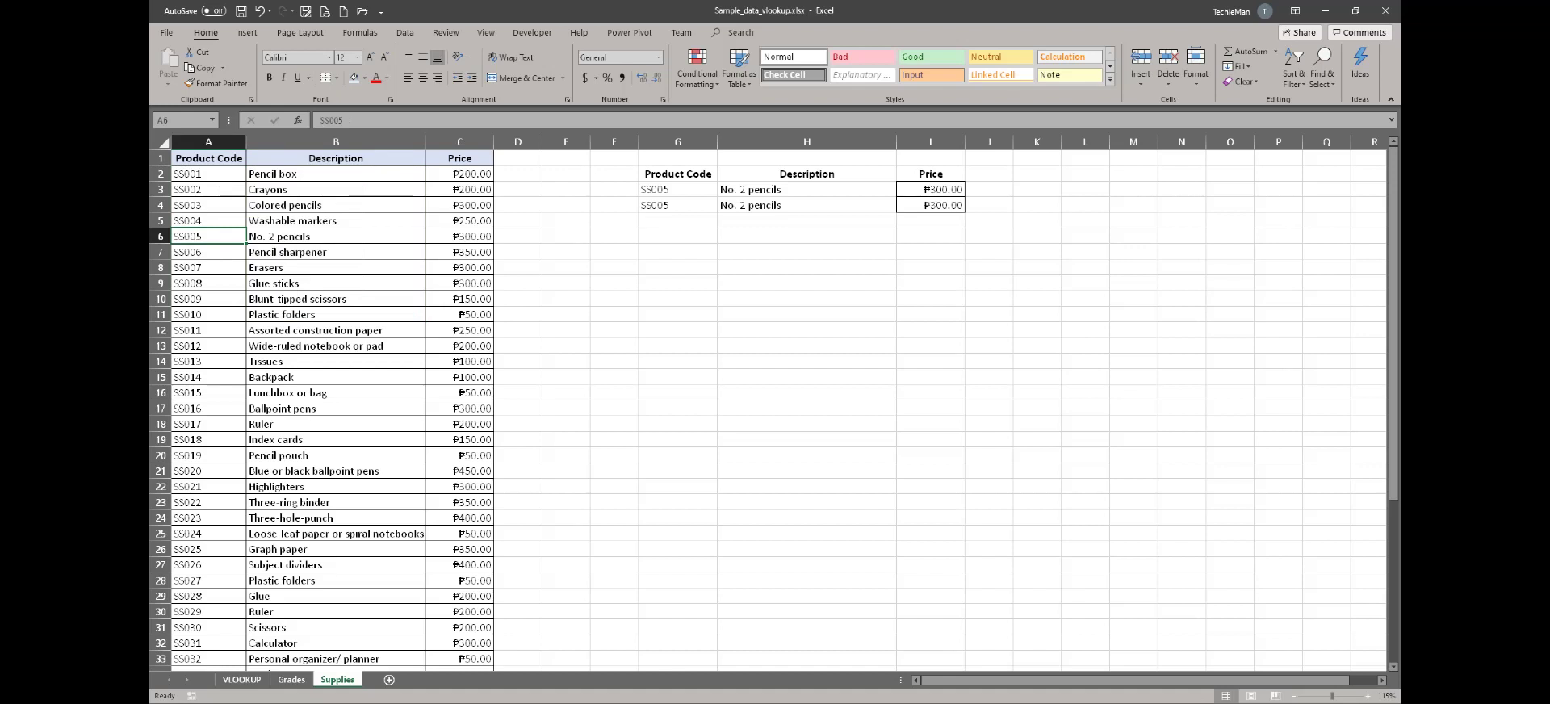
{"action": "left_click", "coordinate": [335, 237]}
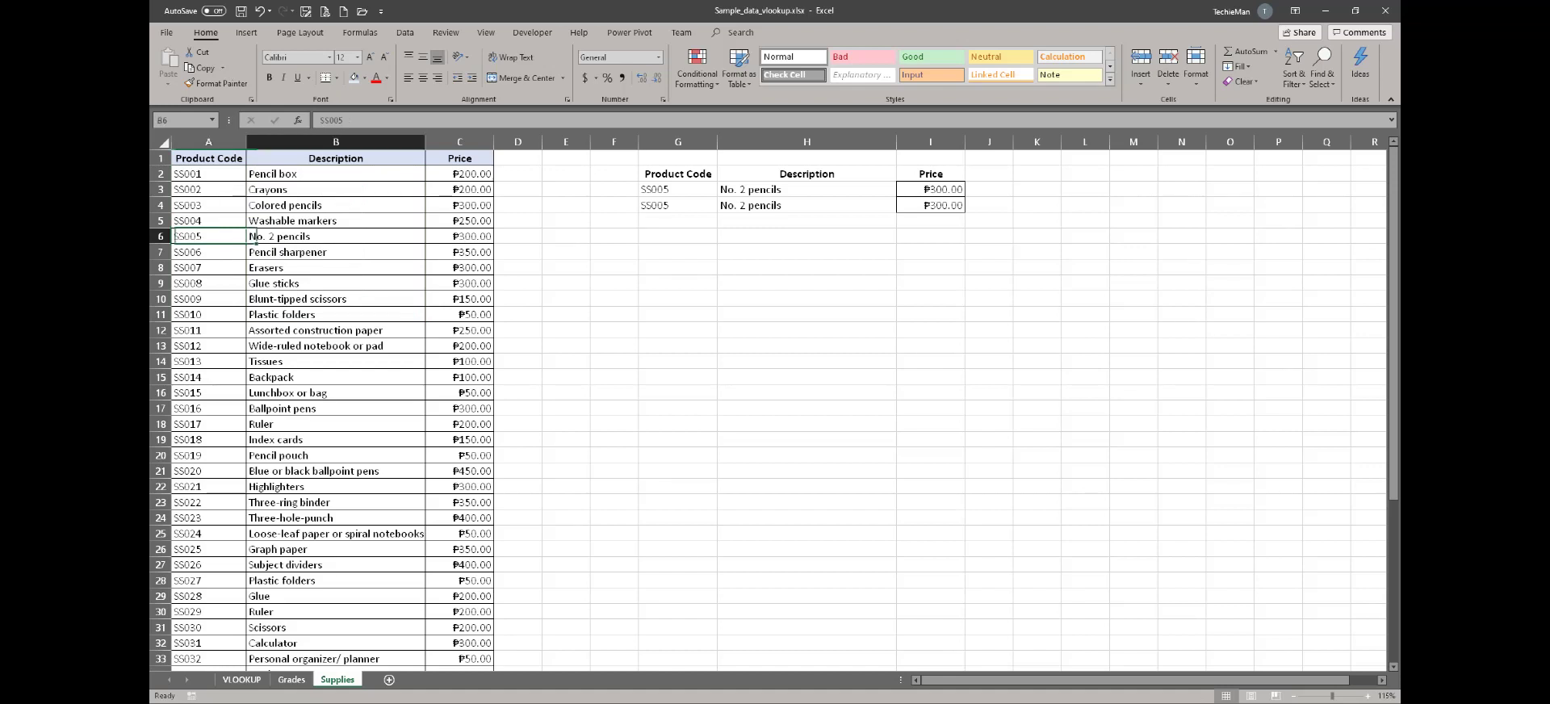
{"action": "left_click", "coordinate": [208, 236]}
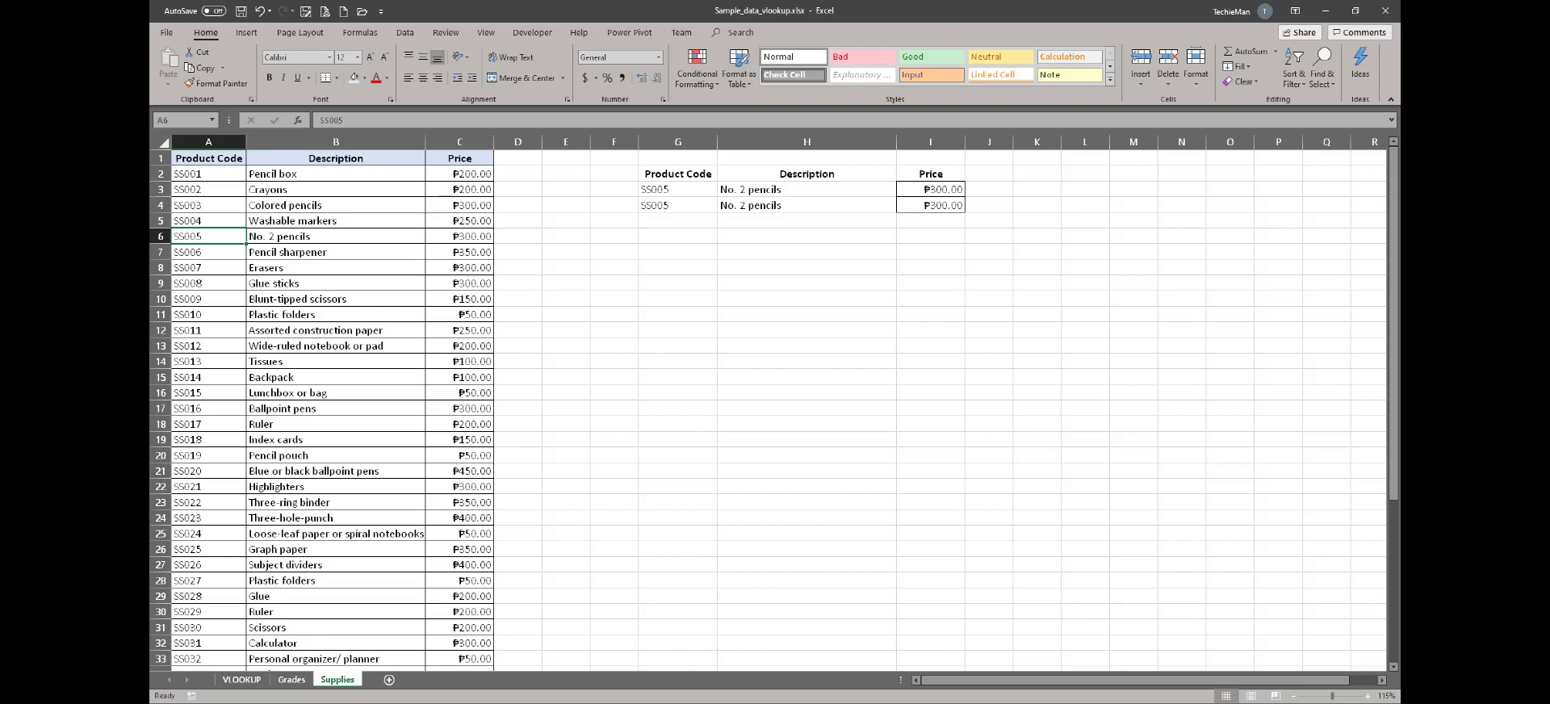
{"action": "left_click_drag", "start_coordinate": [336, 159], "coordinate": [336, 252]}
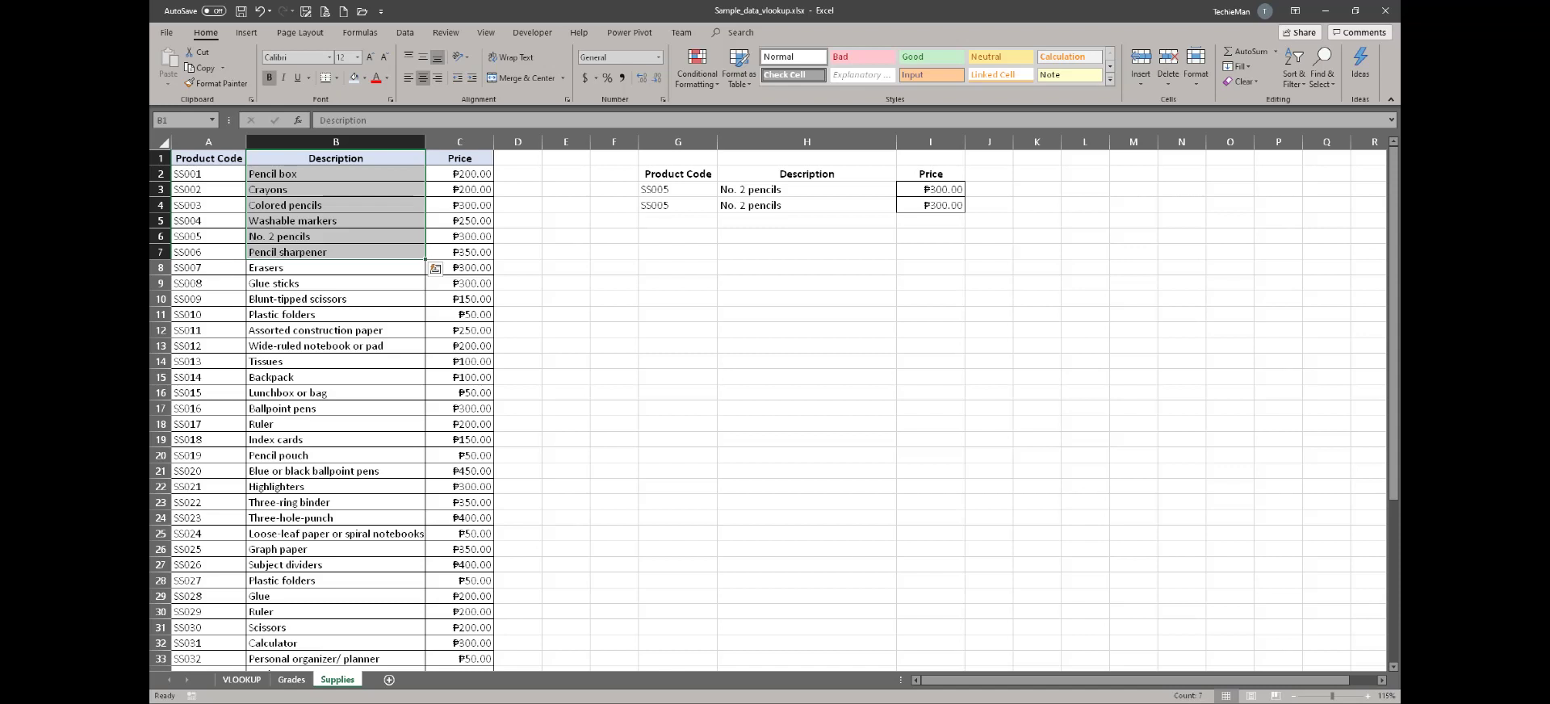
{"action": "left_click", "coordinate": [336, 315]}
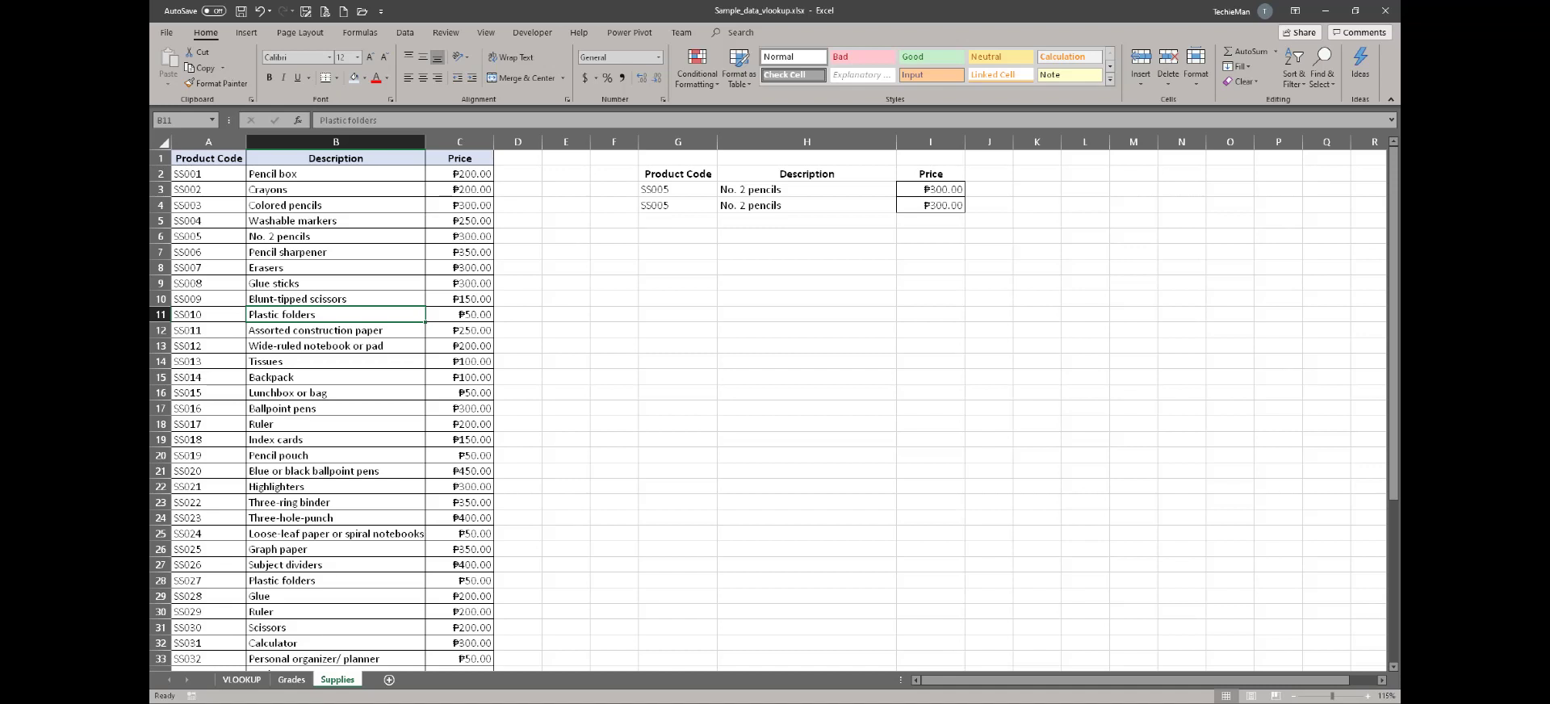
- Enter the headings Description, Product Code and Price in G9:I9 for a reverse lookup
{"action": "left_click", "coordinate": [677, 283]}
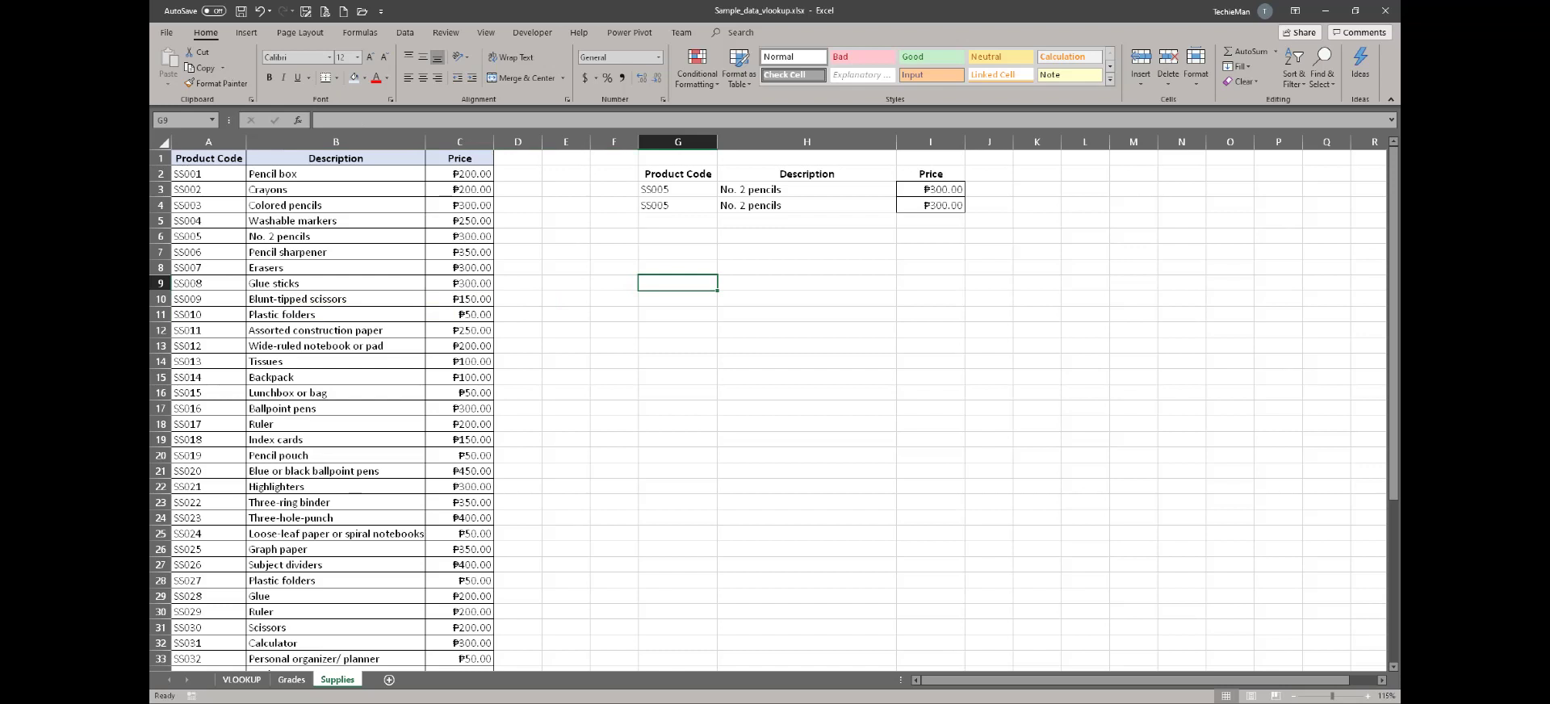
{"action": "type", "text": "SS0"}
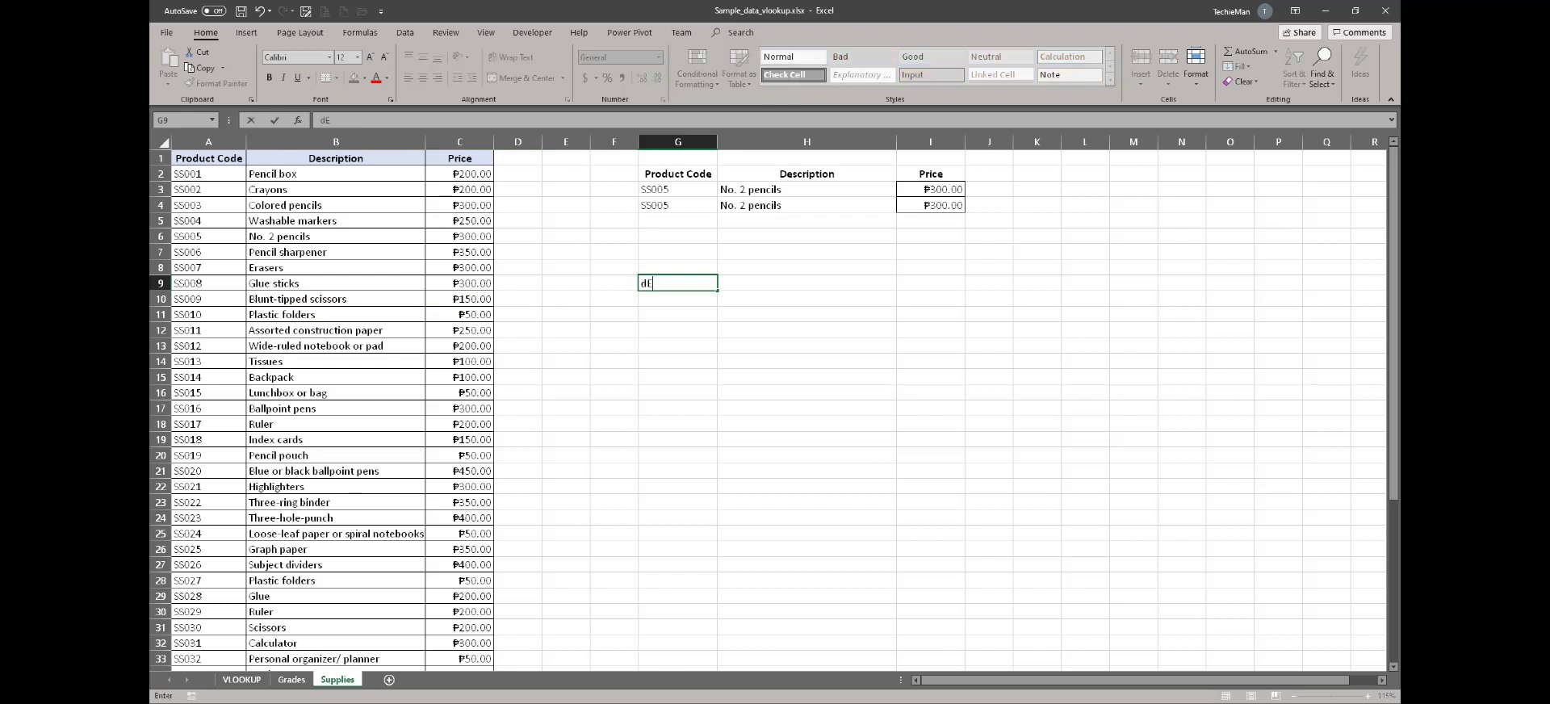
{"action": "key", "text": "BackSpace"}
{"action": "key", "text": "BackSpace"}
{"action": "key", "text": "BackSpace"}
{"action": "type", "text": "Description"}
{"action": "key", "text": "Tab"}
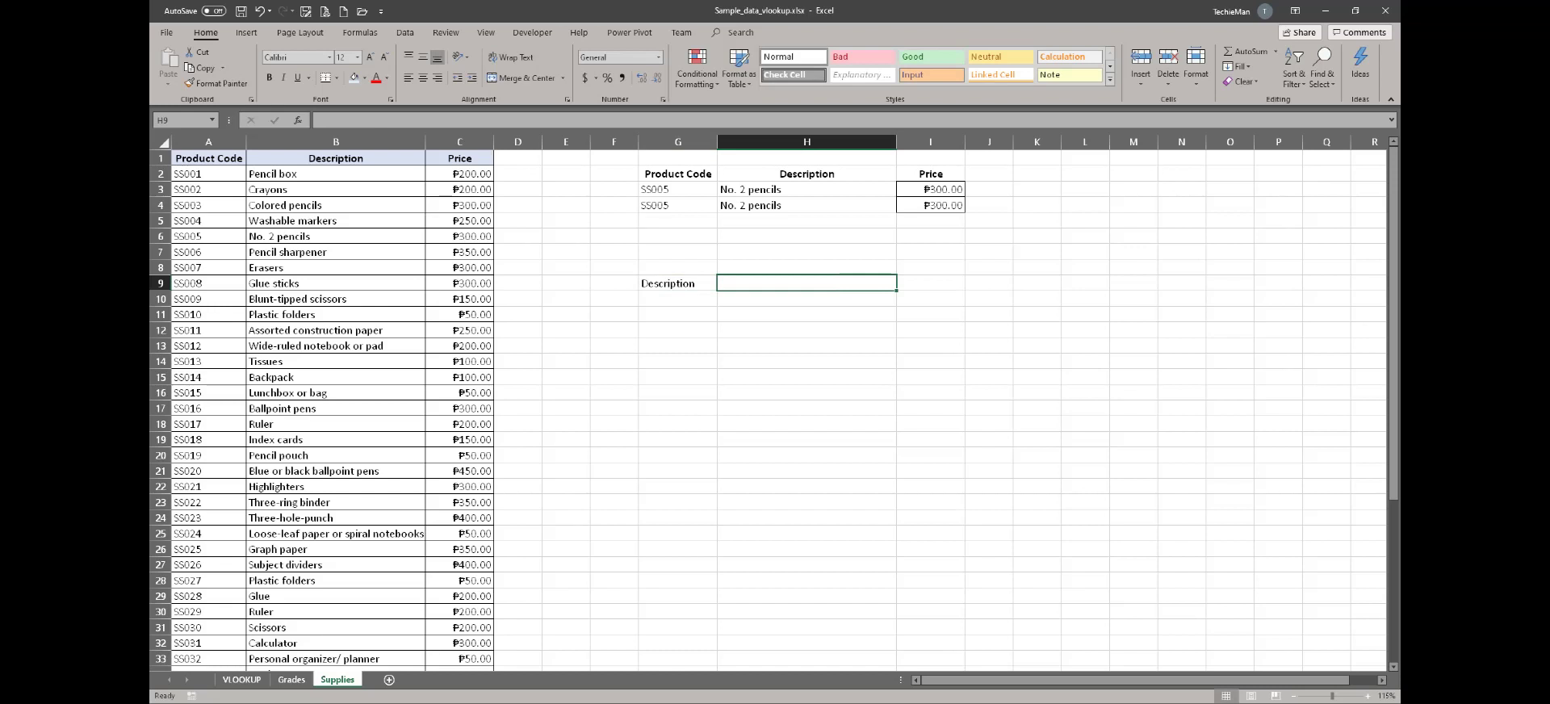
{"action": "type", "text": "Produ"}
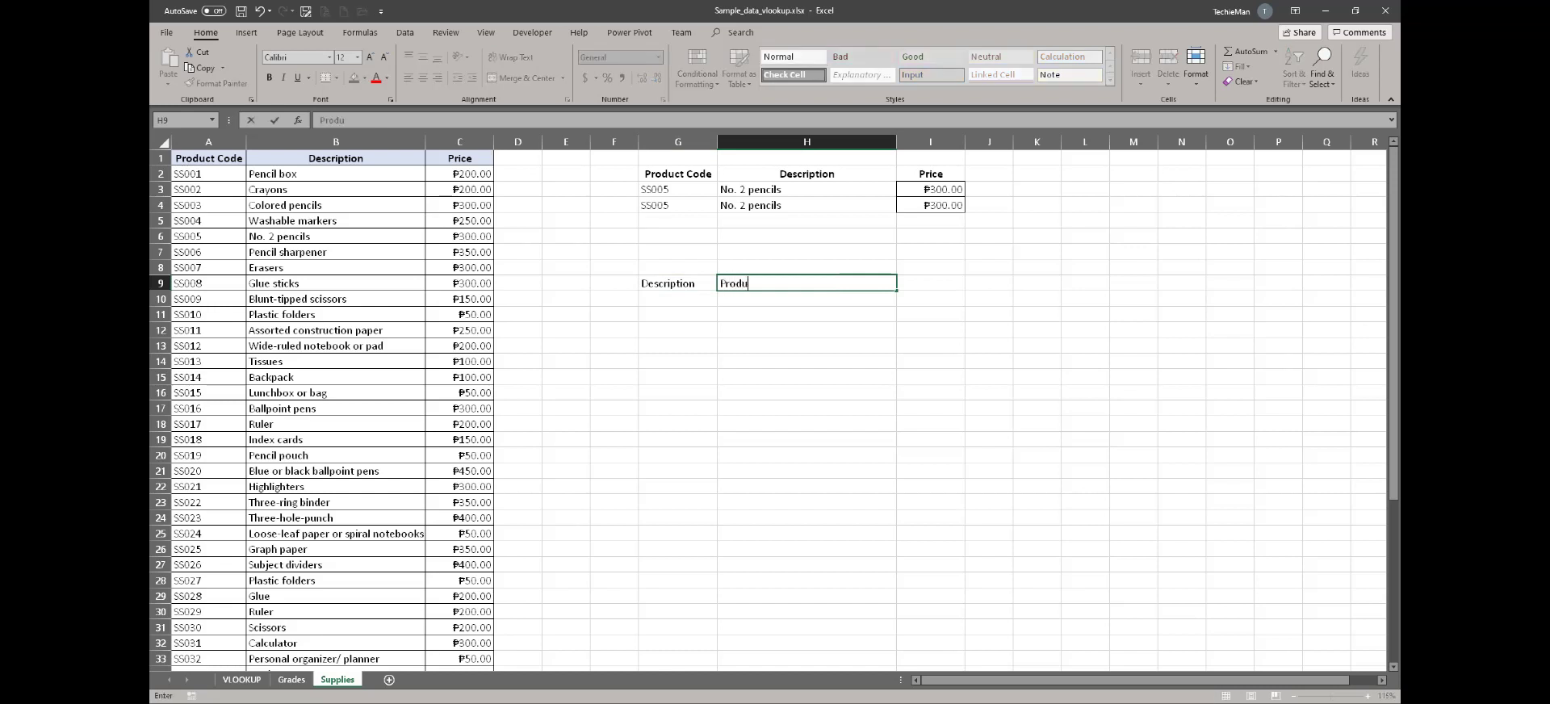
{"action": "type", "text": "ct Code"}
{"action": "key", "text": "Tab"}
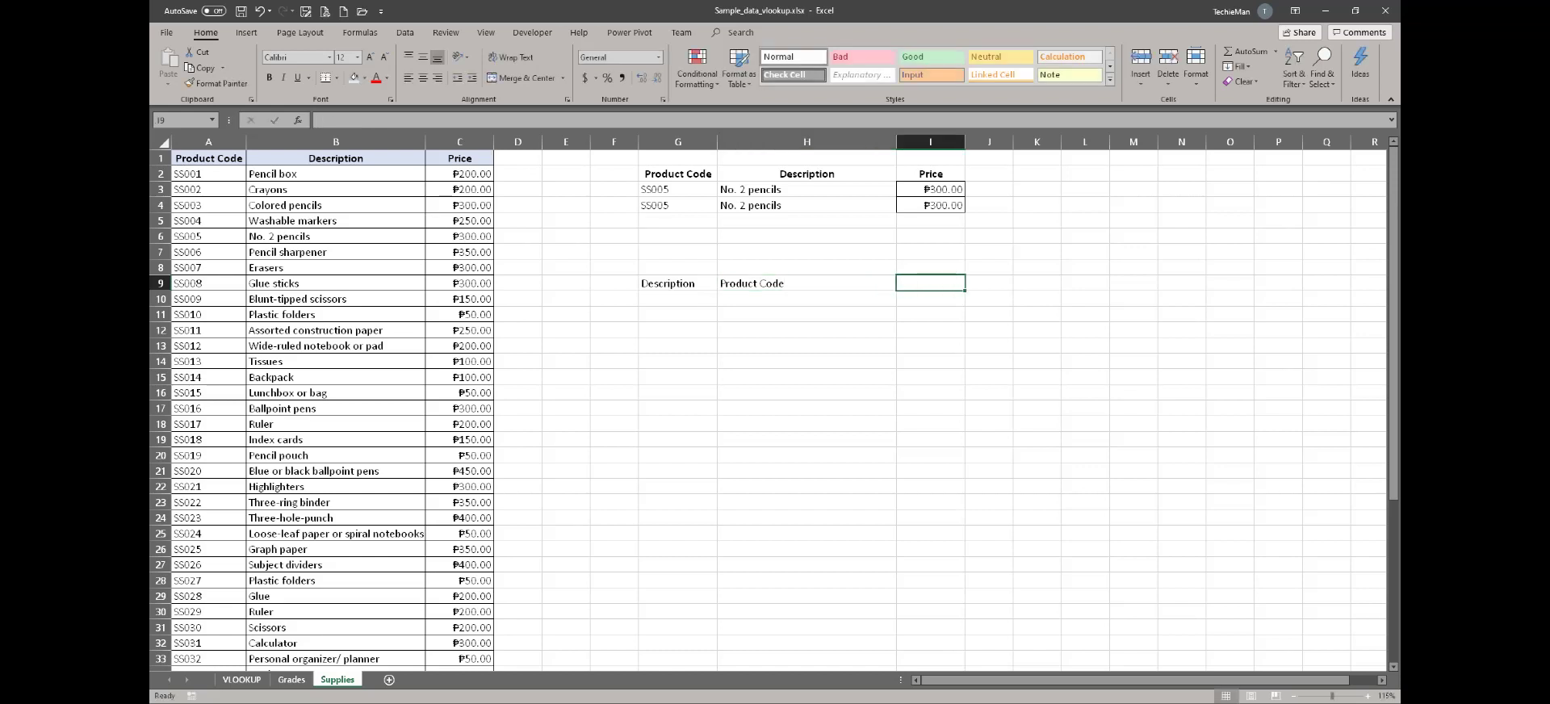
{"action": "type", "text": "Price"}
{"action": "key", "text": "Return"}
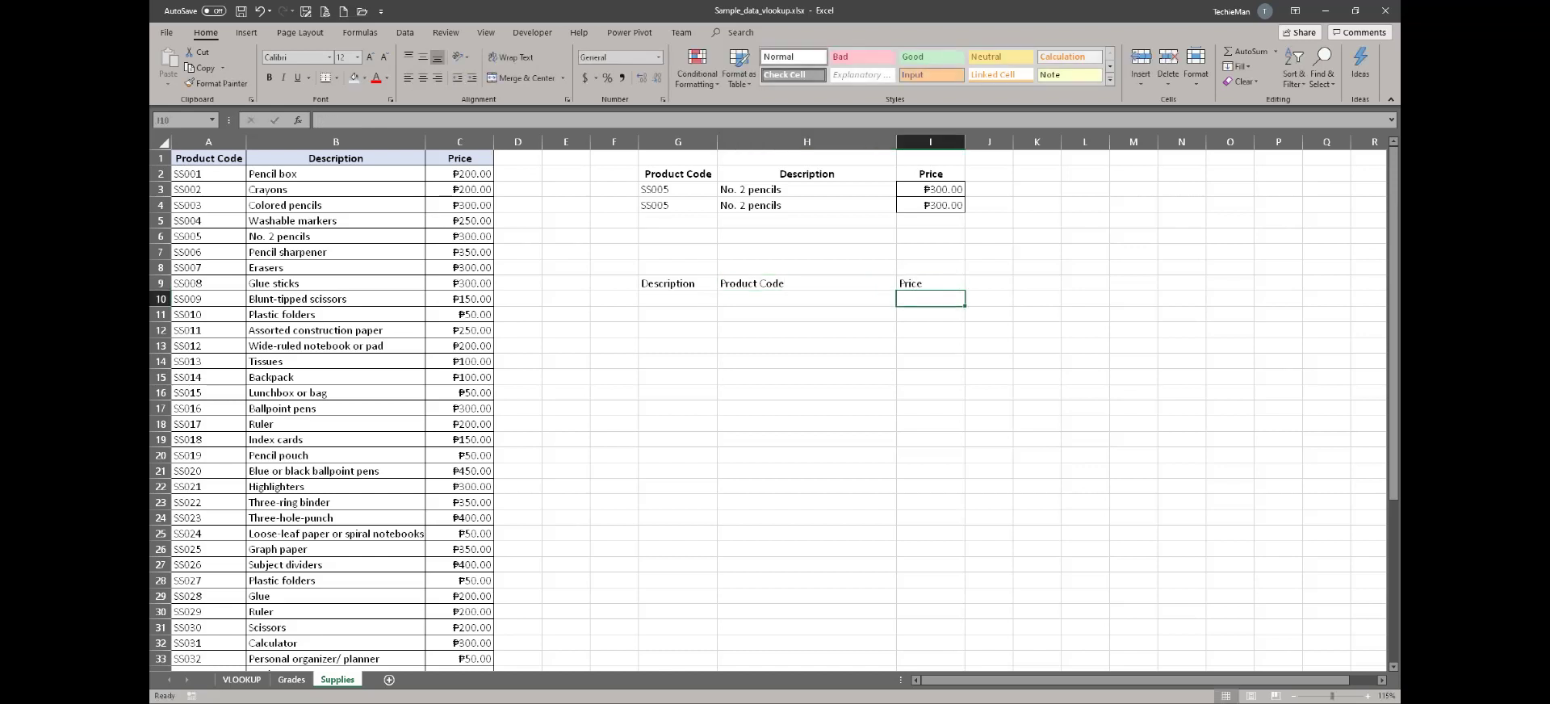
- Enter Erasers as the lookup description in G10
{"action": "left_click", "coordinate": [677, 298]}
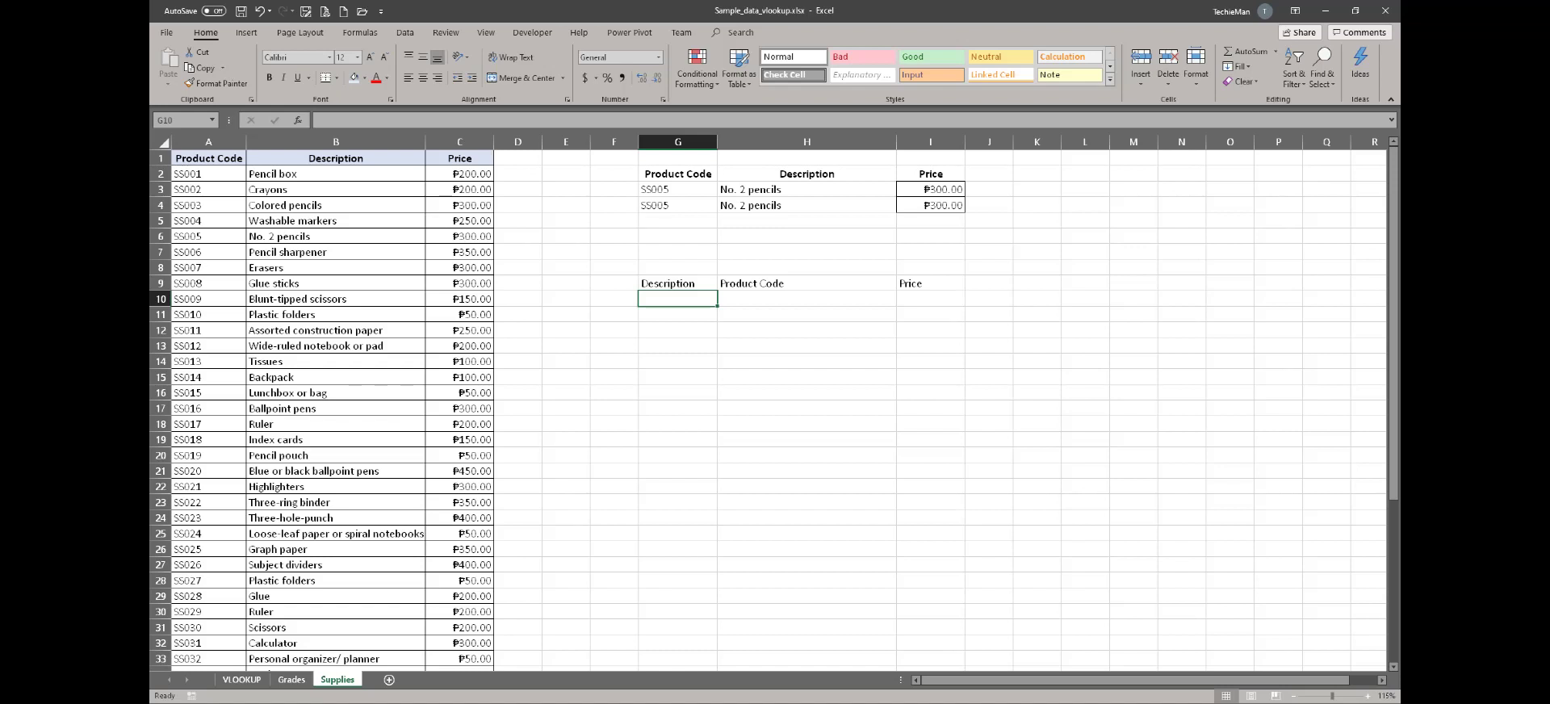
{"action": "type", "text": "Erasers"}
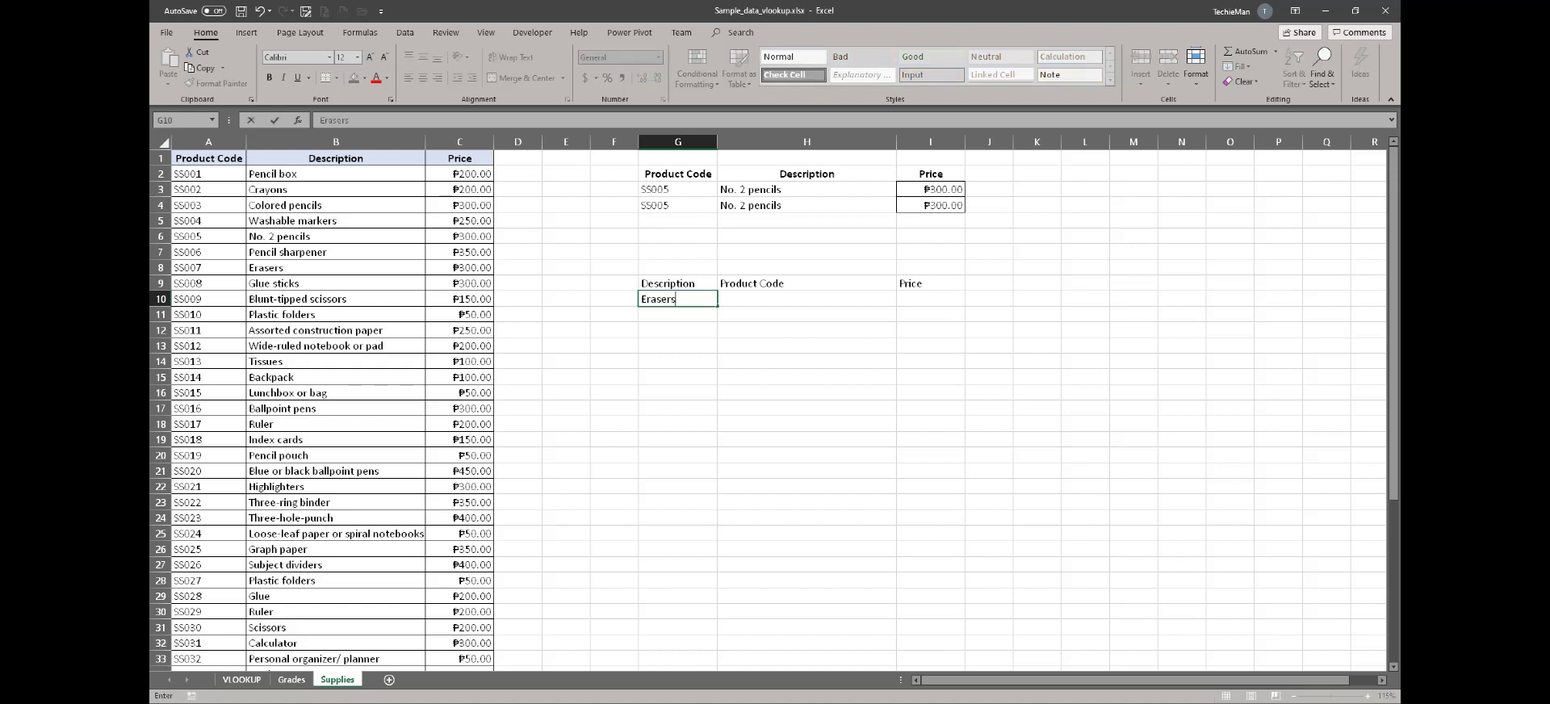
{"action": "key", "text": "Return"}
- Copy the INDEX and MATCH expression without its equals sign from Description cell H4, leaving that formula unchanged
{"action": "left_click", "coordinate": [806, 298]}
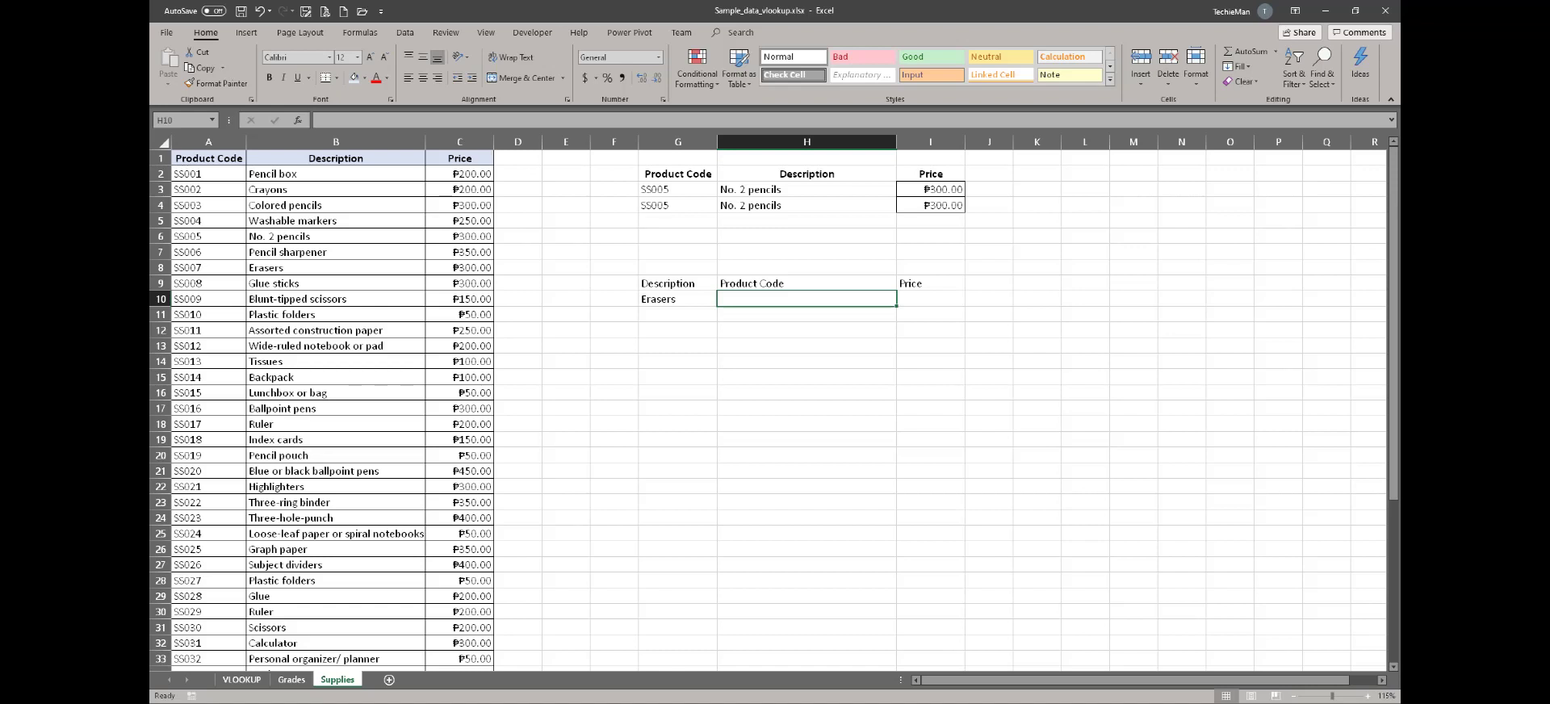
{"action": "left_click", "coordinate": [806, 205]}
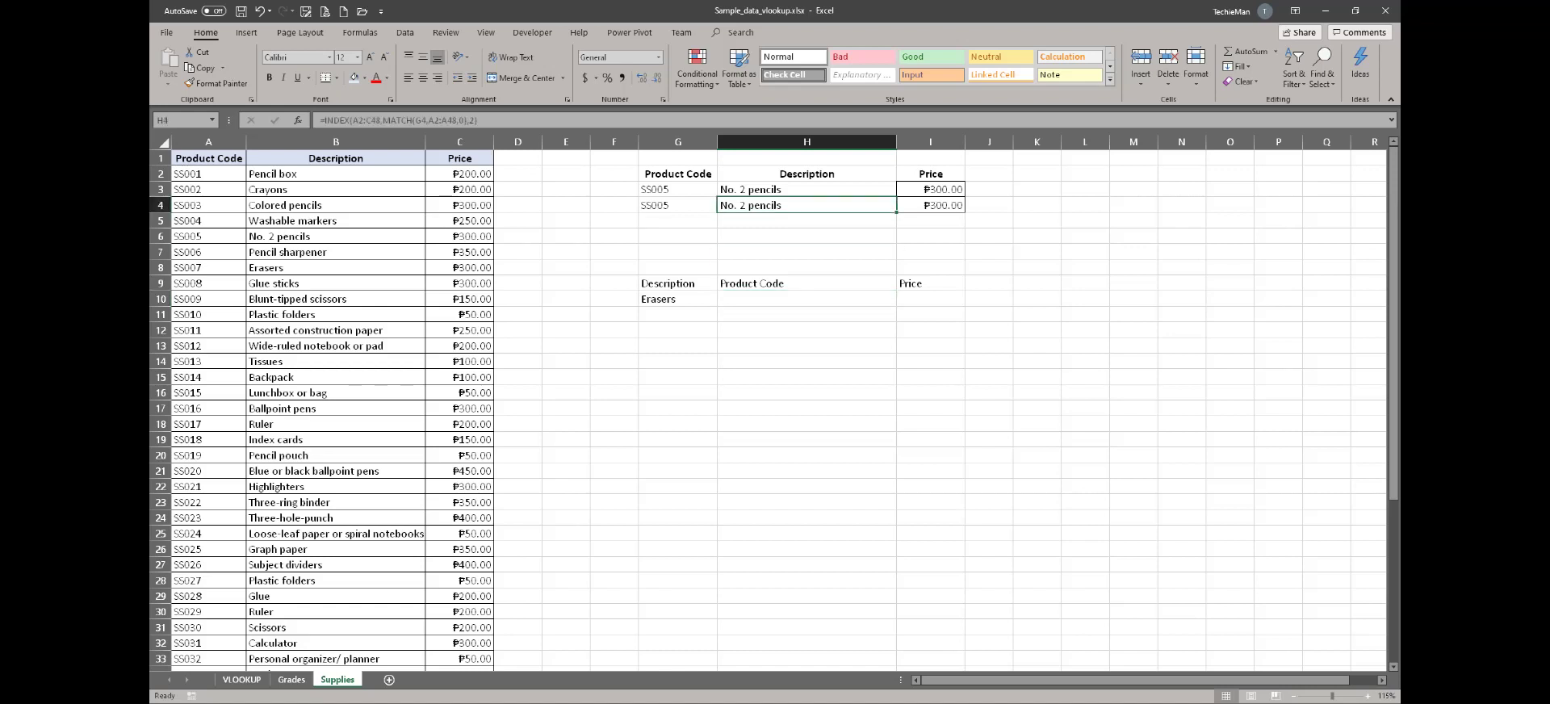
{"action": "key", "text": "F2"}
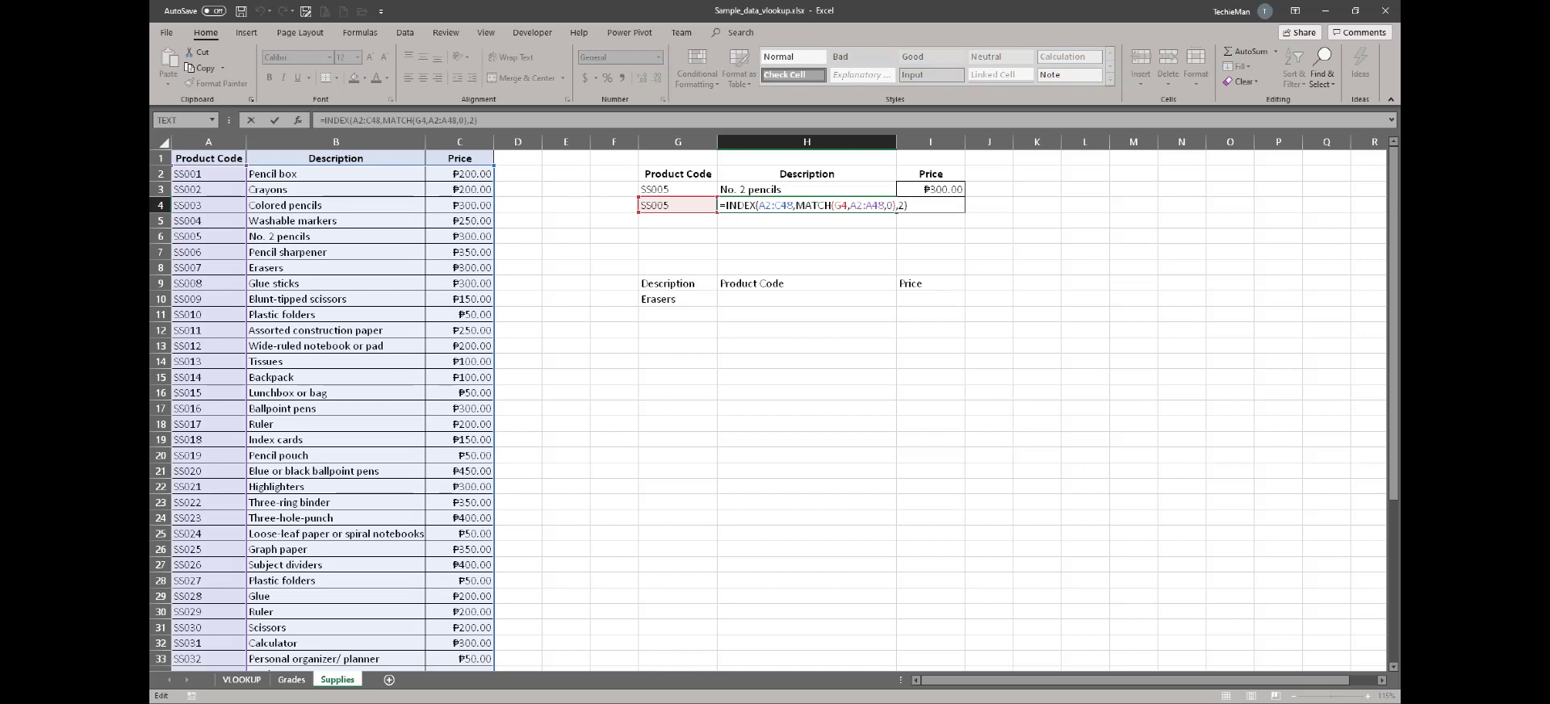
{"action": "left_click_drag", "start_coordinate": [908, 205], "coordinate": [725, 205]}
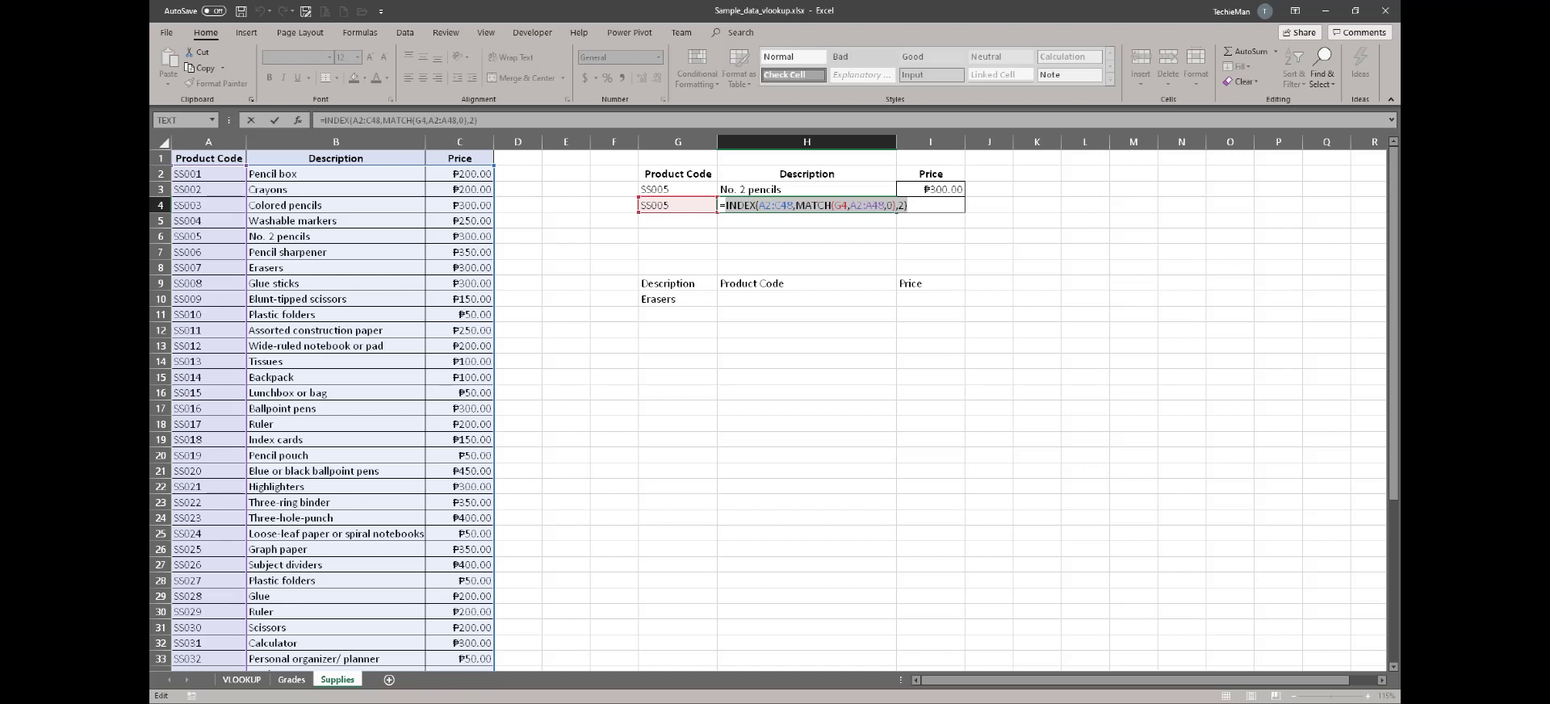
{"action": "key", "text": "ctrl+c"}
{"action": "key", "text": "Escape"}
- Start a formula in Product Code cell H10 with the copied expression, giving =INDEX(A2:C48,MATCH(G4,A2:A48,0),2)
{"action": "left_click", "coordinate": [806, 298]}
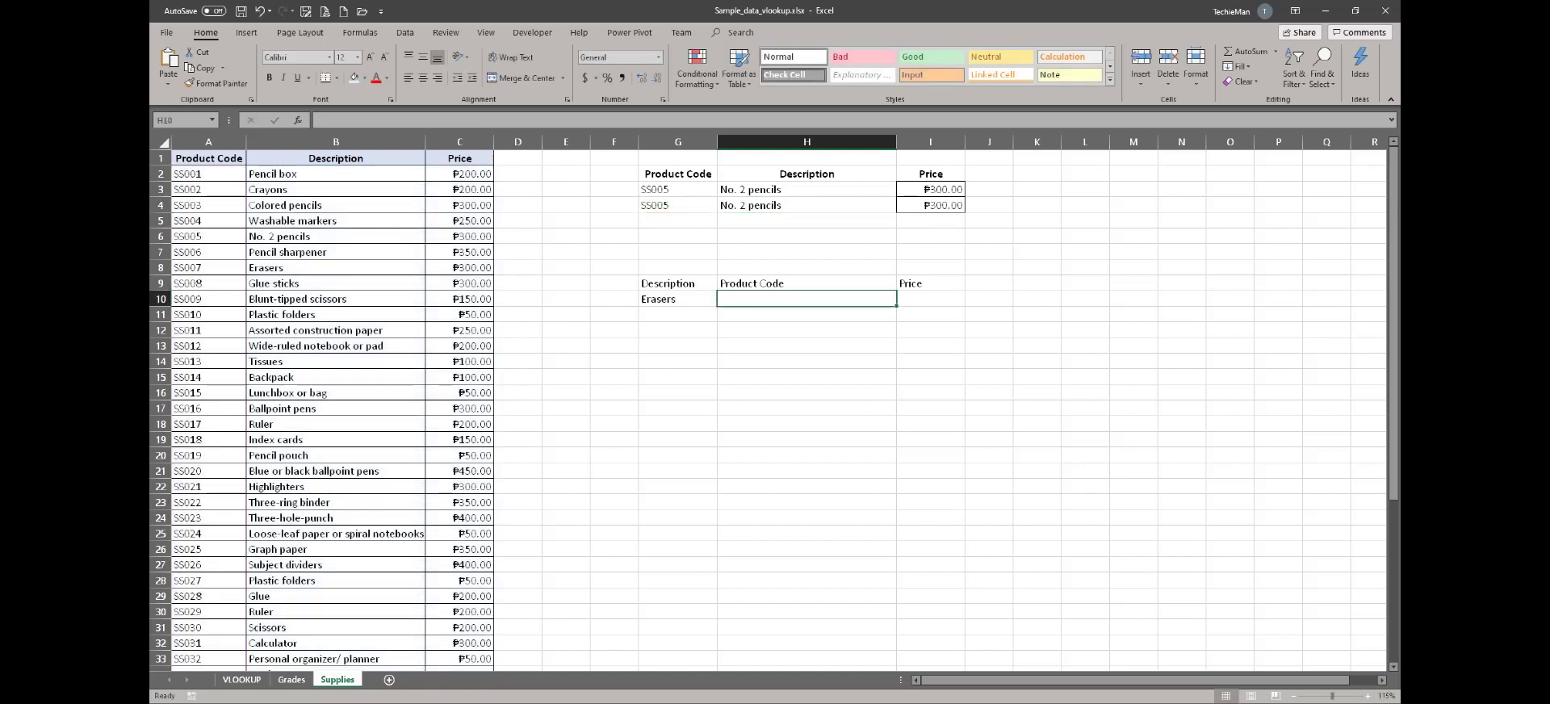
{"action": "type", "text": "="}
{"action": "key", "text": "ctrl+v"}
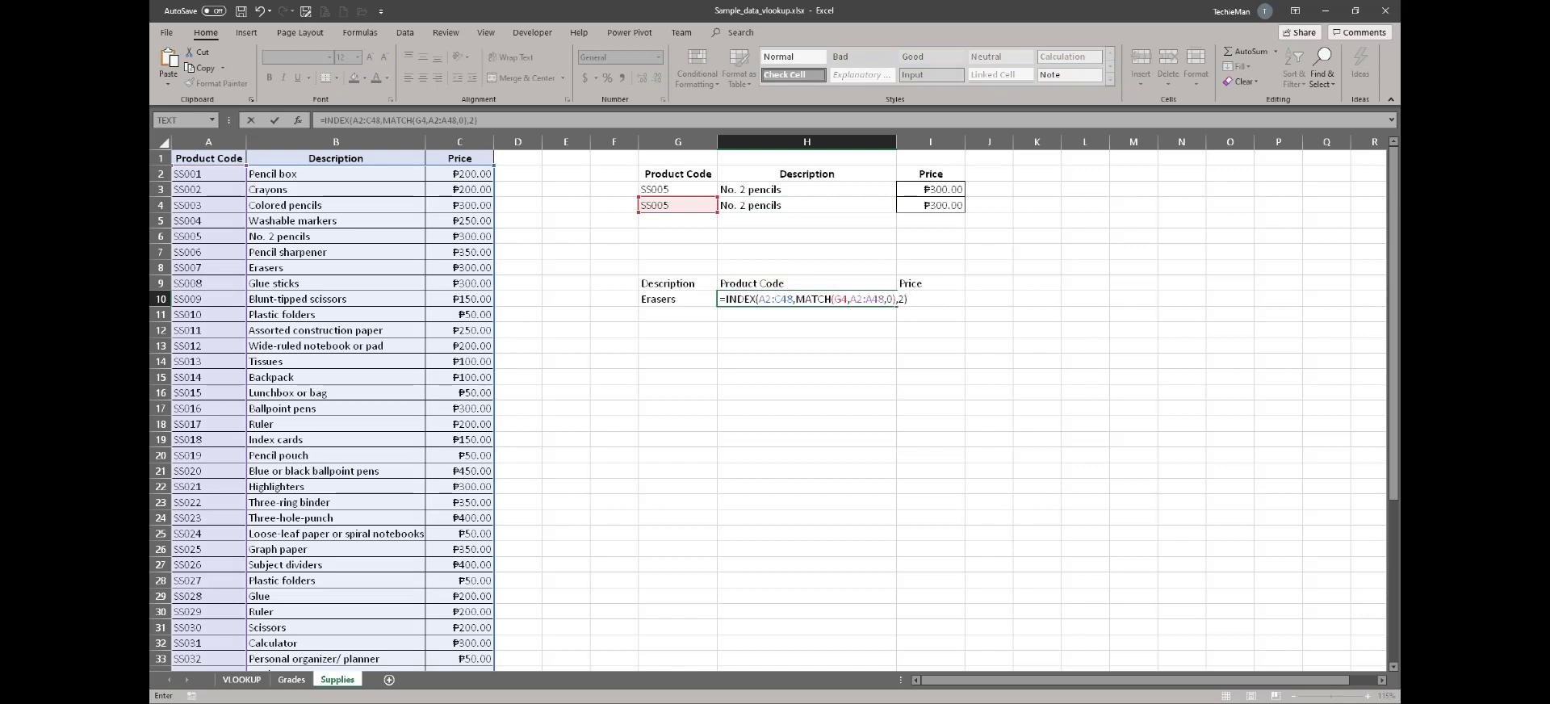
- Change the MATCH lookup value in the H10 formula to G10, the entered description
{"action": "left_click", "coordinate": [845, 300]}
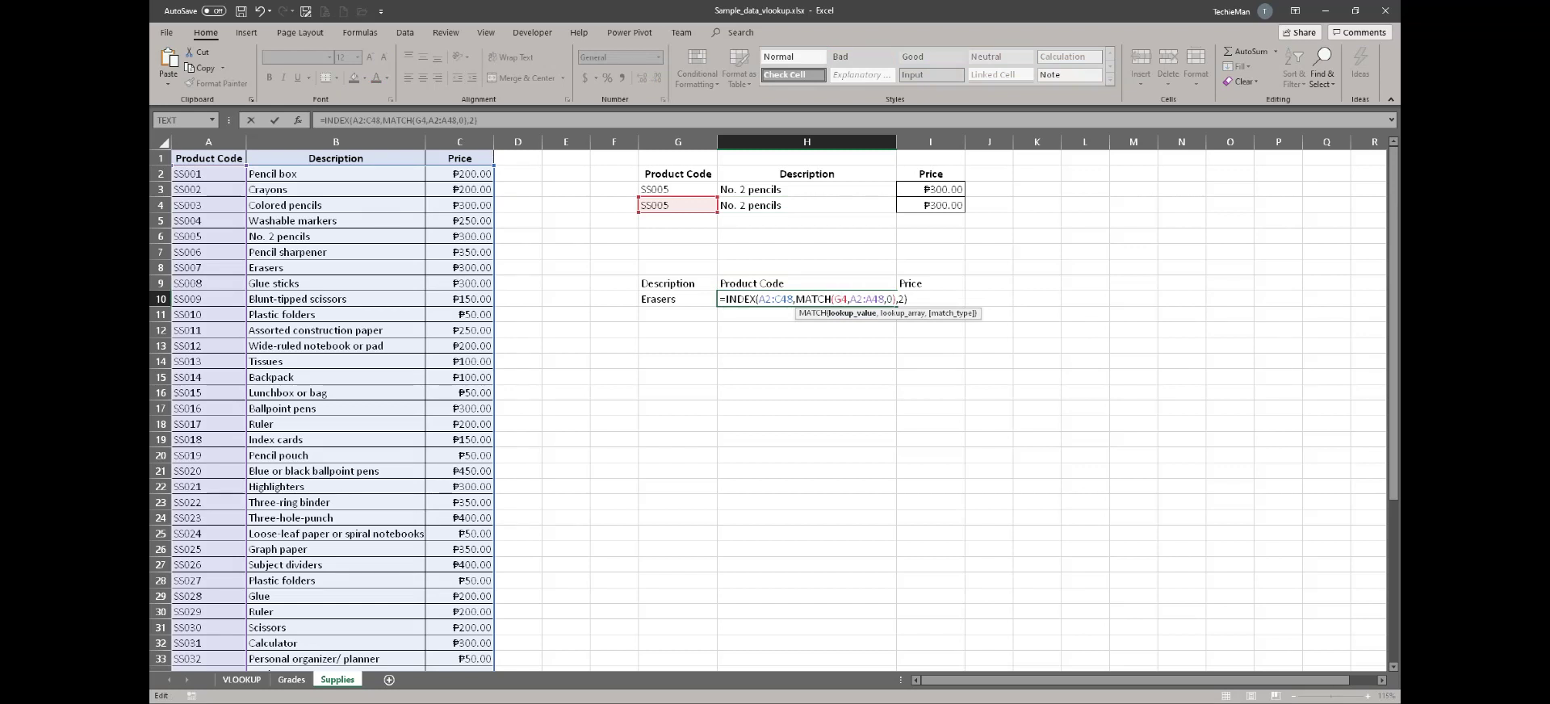
{"action": "key", "text": "shift+Left"}
{"action": "type", "text": "1"}
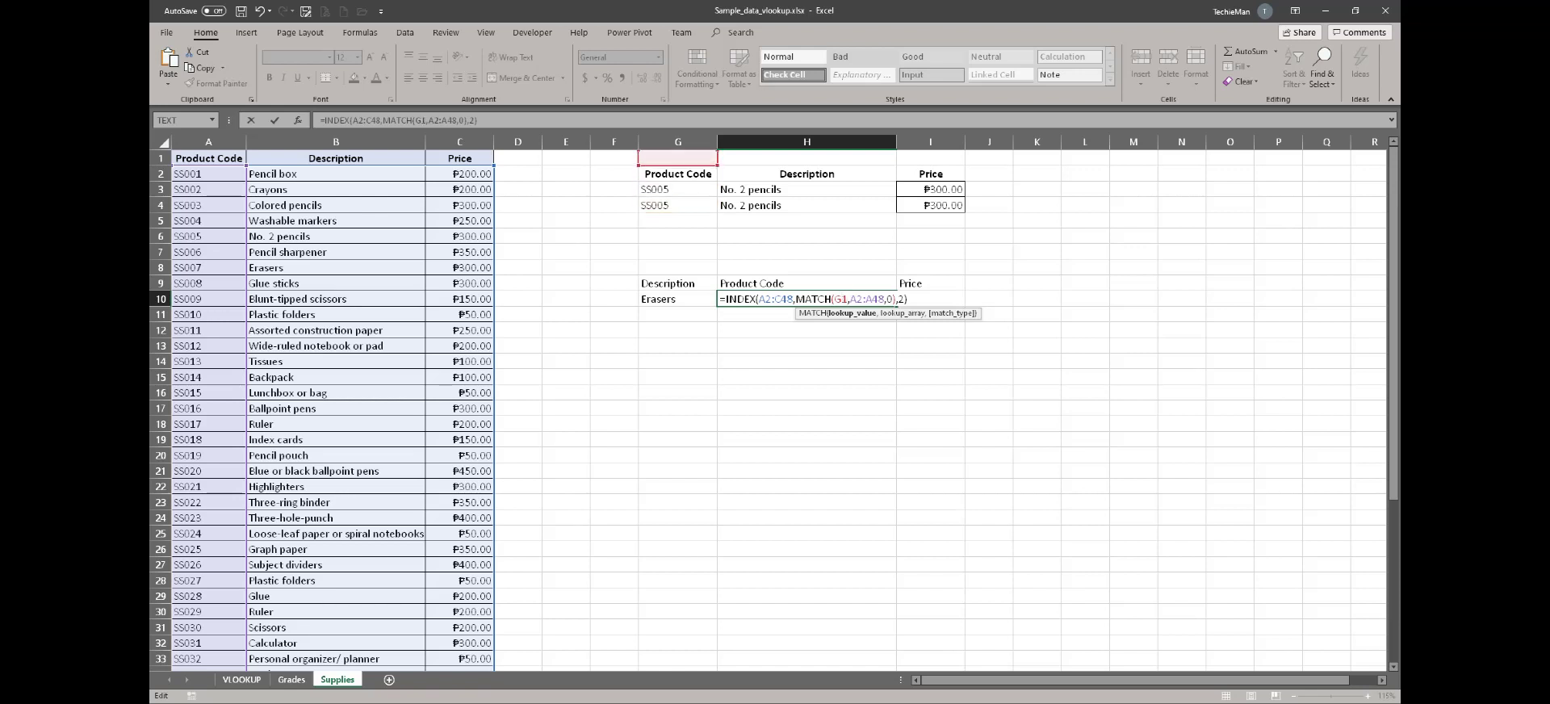
{"action": "key", "text": "BackSpace"}
{"action": "key", "text": "BackSpace"}
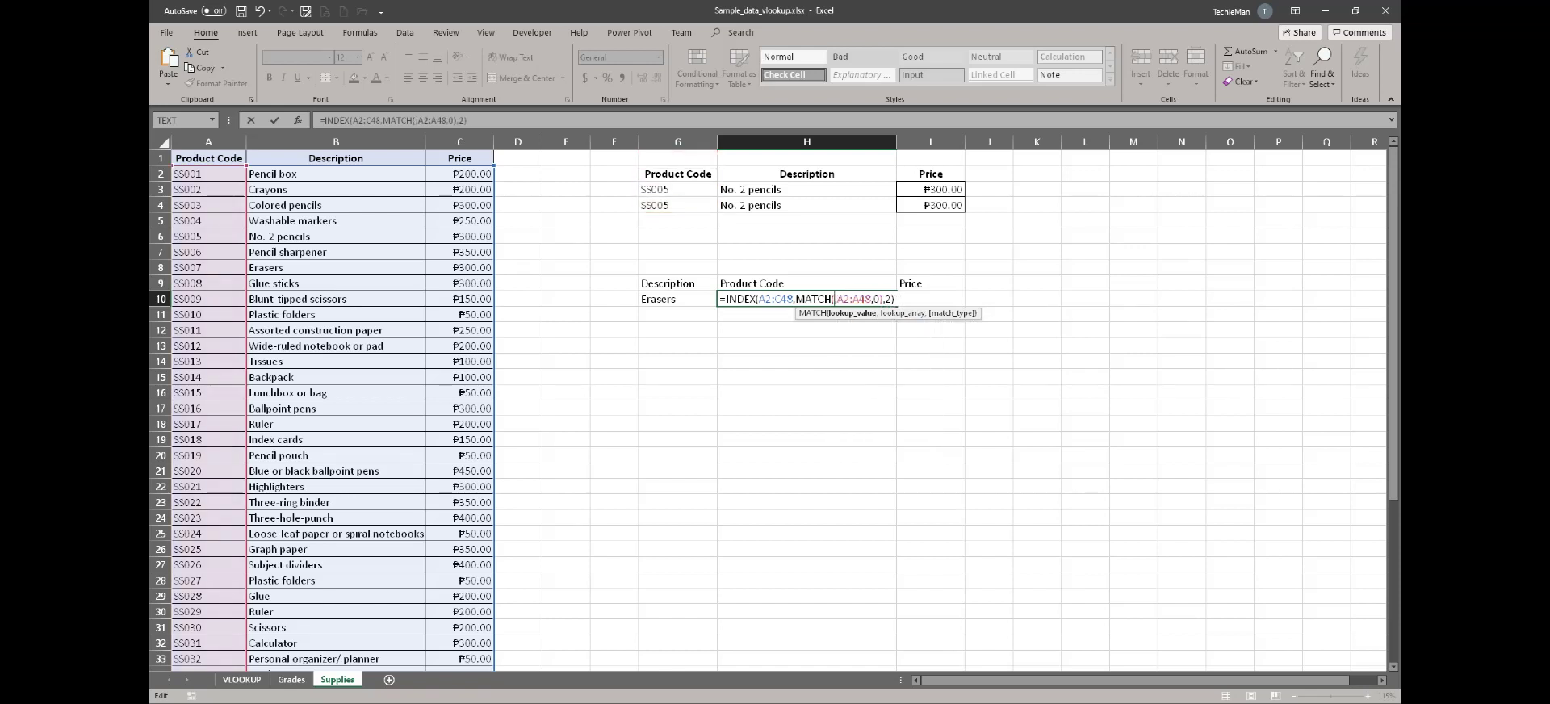
{"action": "left_click", "coordinate": [658, 298]}
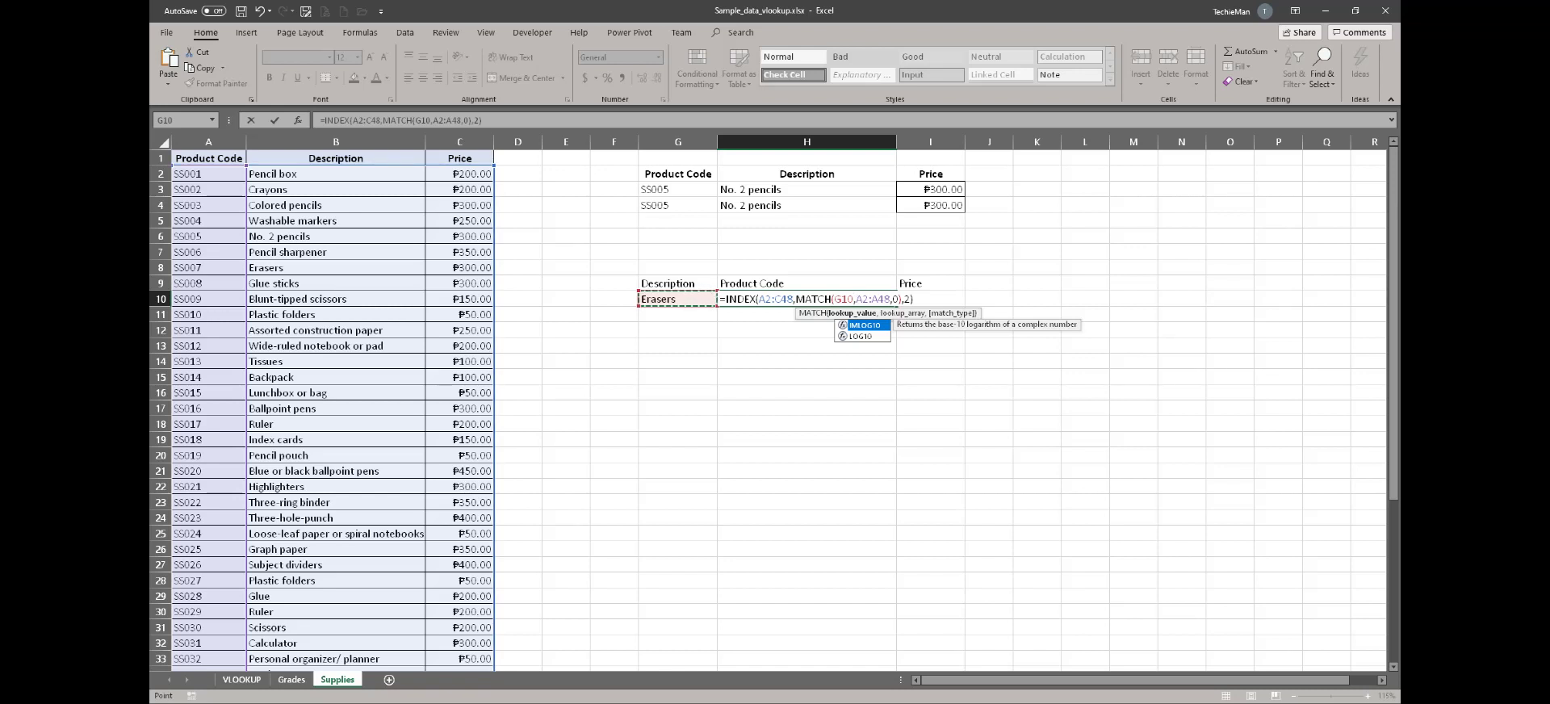
- Change the MATCH lookup array in the H10 formula to the Description range B2:B48
{"action": "left_click", "coordinate": [863, 299]}
{"action": "key", "text": "BackSpace"}
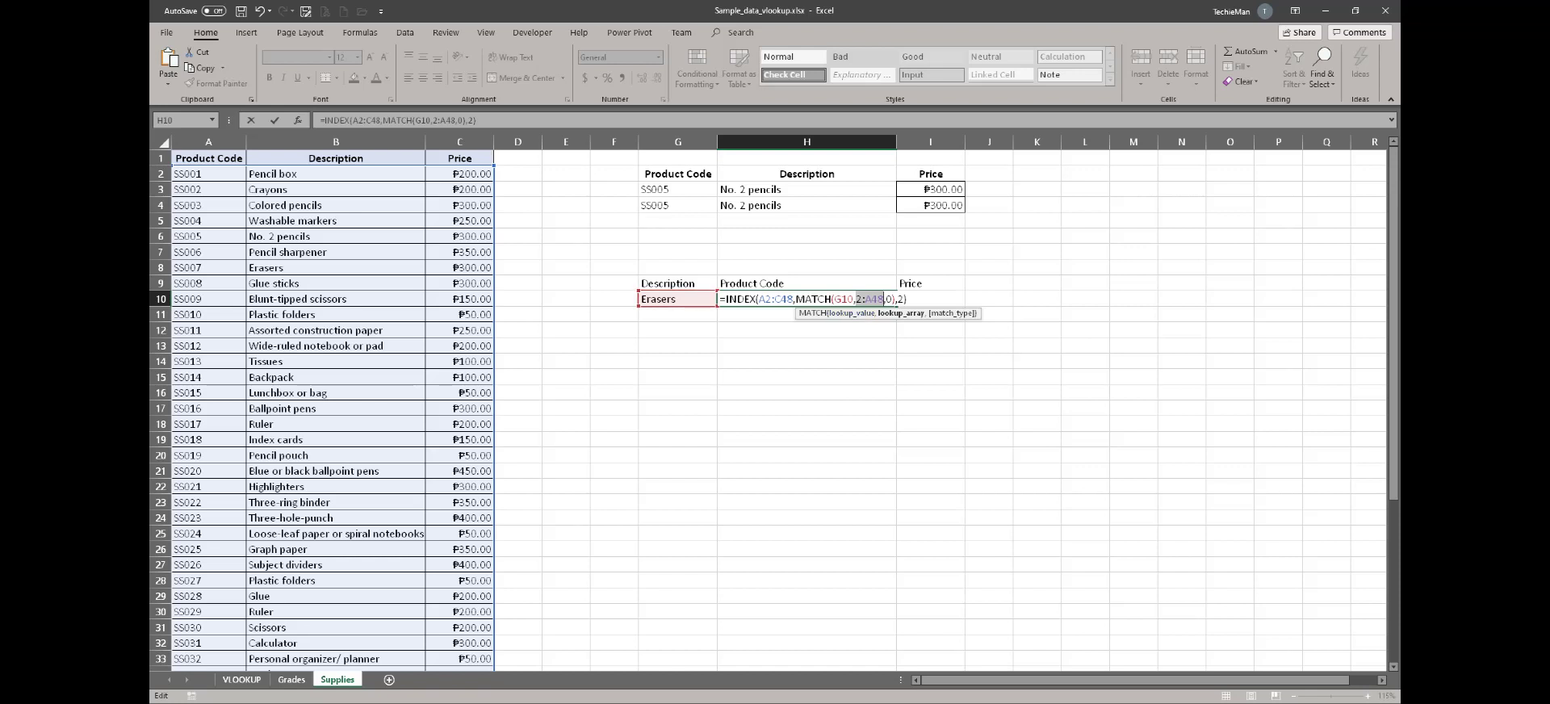
{"action": "left_click", "coordinate": [336, 236]}
{"action": "left_click", "coordinate": [336, 174]}
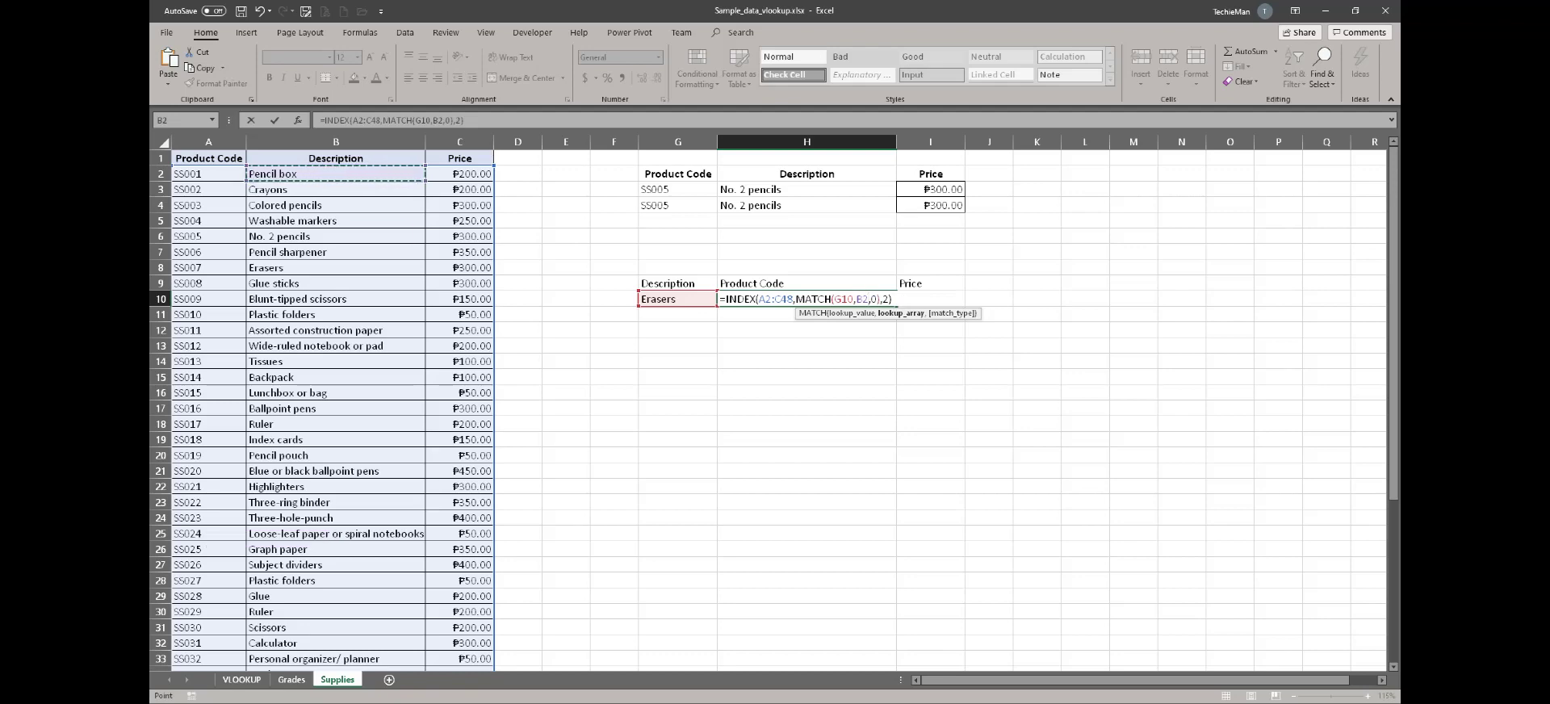
{"action": "left_click_drag", "start_coordinate": [336, 174], "coordinate": [419, 667]}
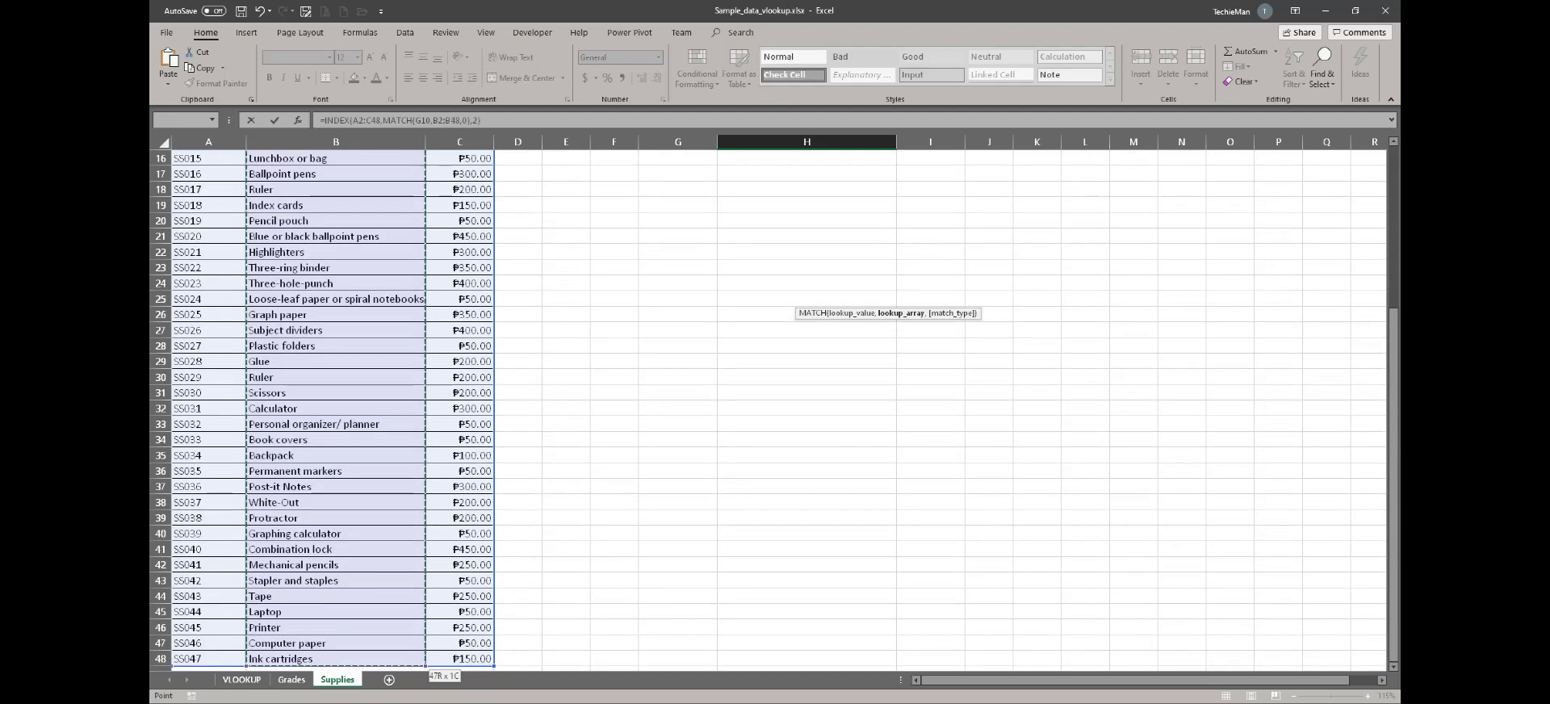
{"action": "scroll", "coordinate": [766, 411], "scroll_direction": "up", "scroll_amount": 5}
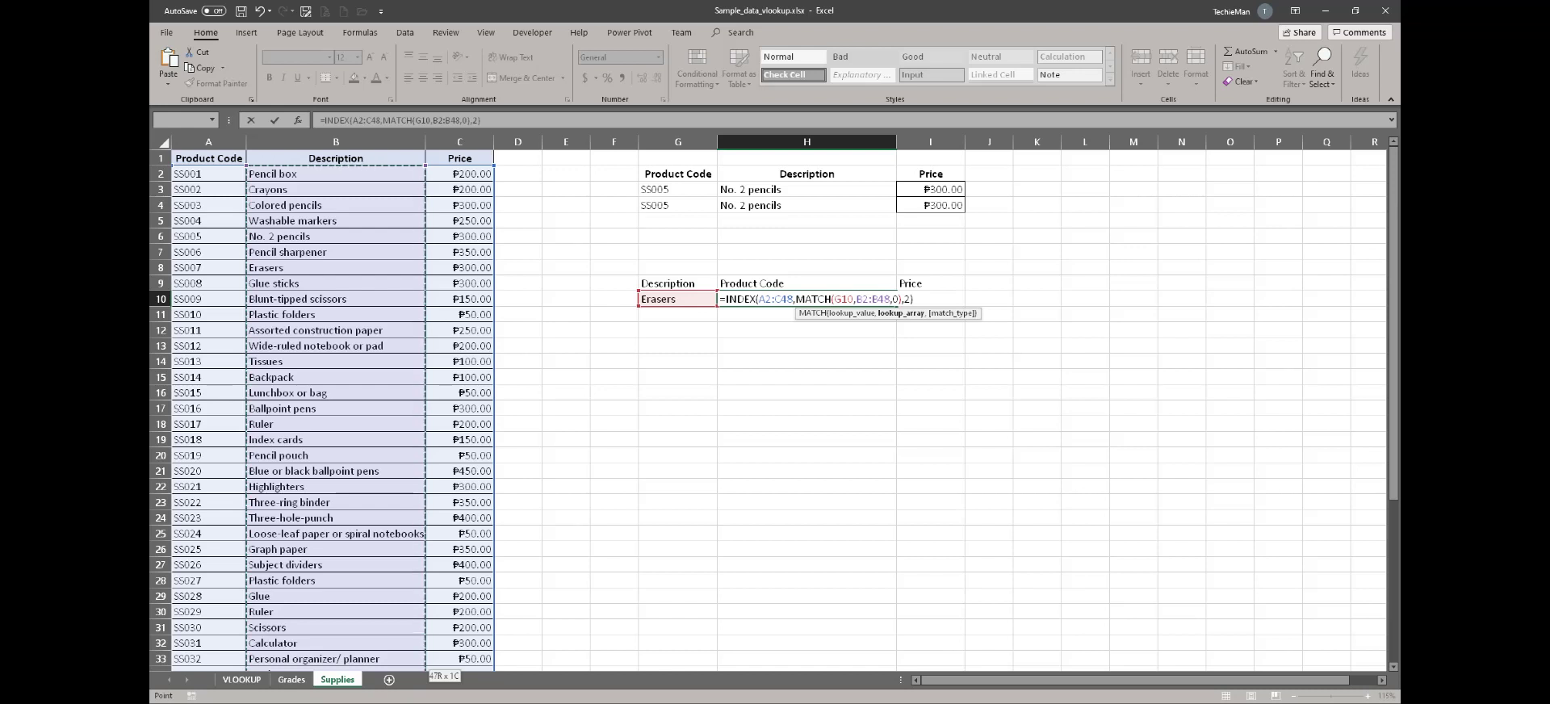
- Set the INDEX column number in the H10 formula to 1 and enter the formula
{"action": "left_click", "coordinate": [909, 300]}
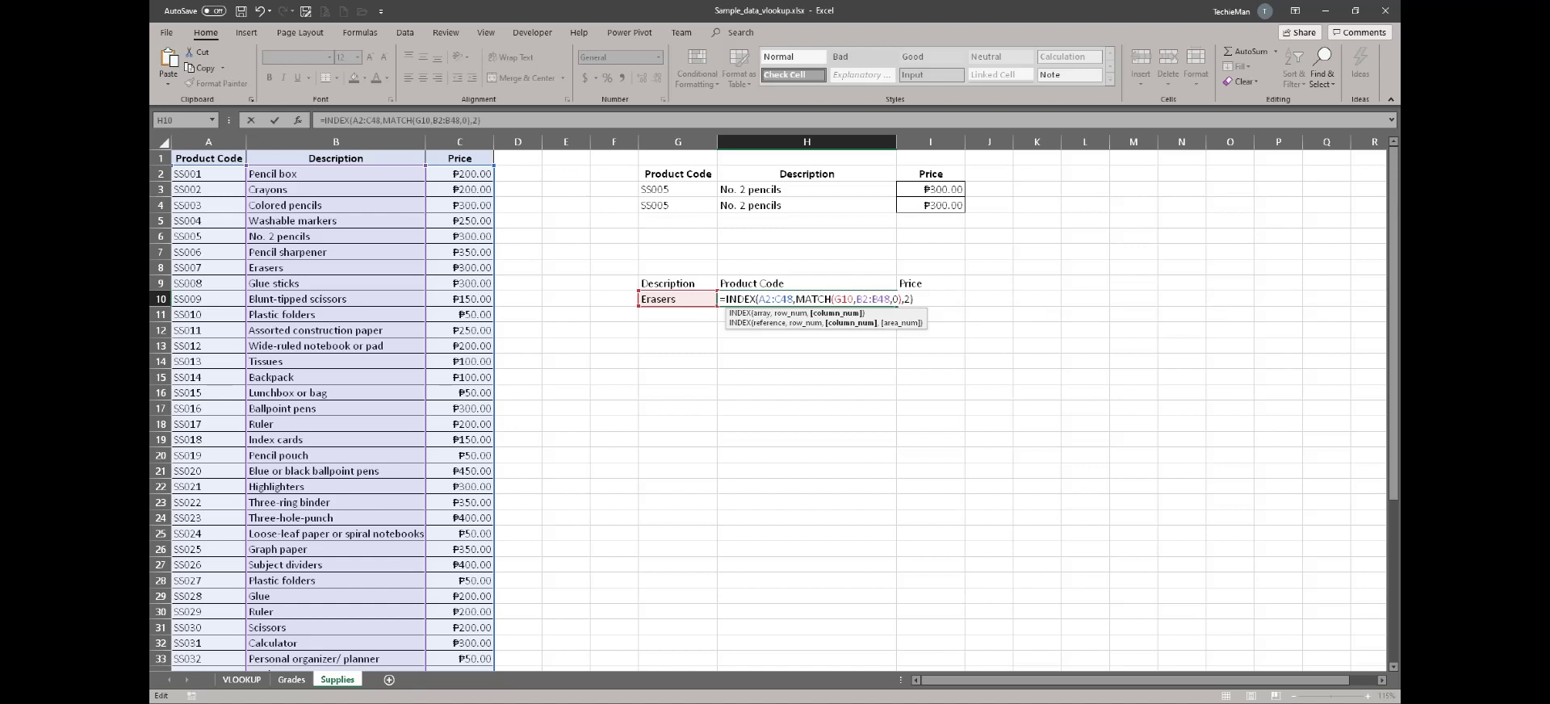
{"action": "key", "text": "BackSpace"}
{"action": "type", "text": "1"}
{"action": "key", "text": "Return"}
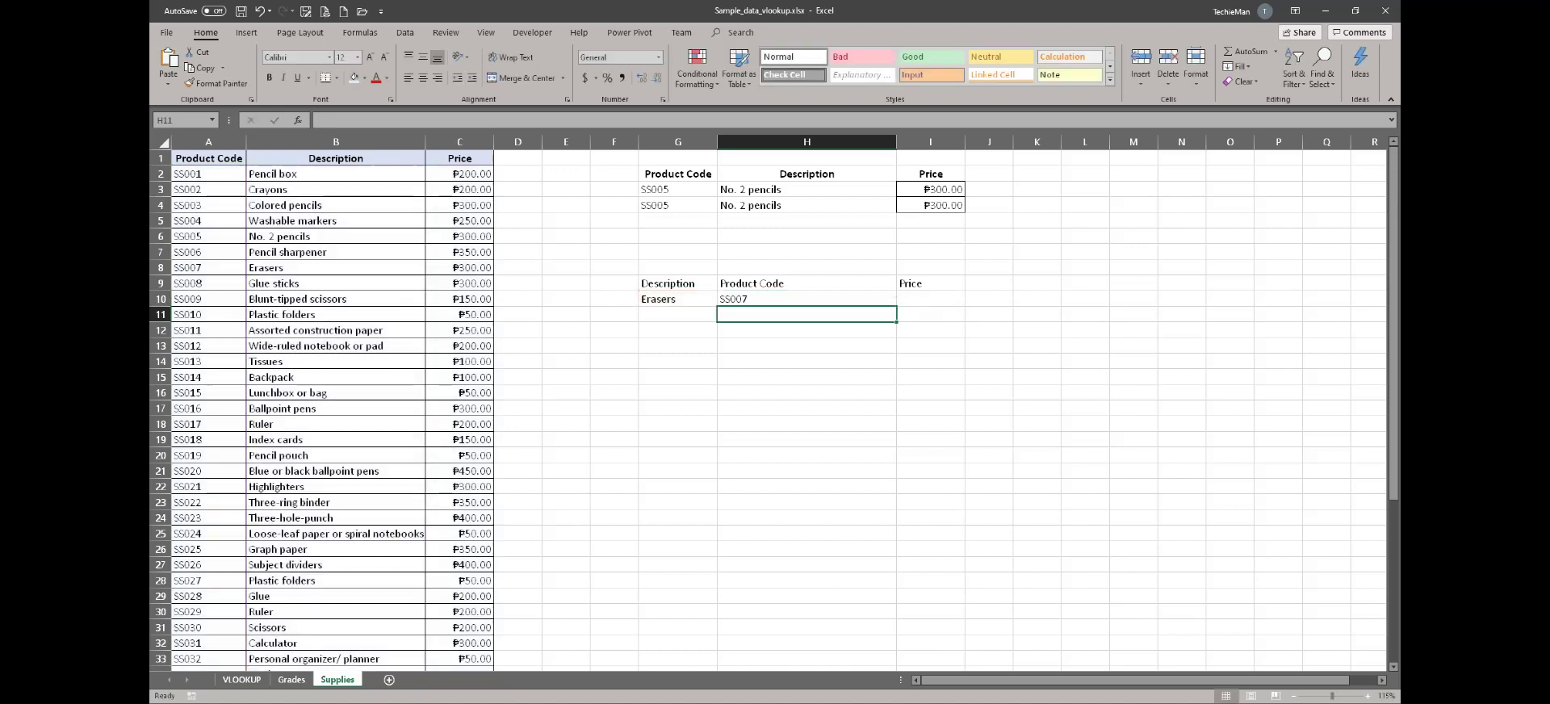
- Display the formulas in the Supplies sheet's cells instead of their results
{"action": "left_click", "coordinate": [806, 299]}
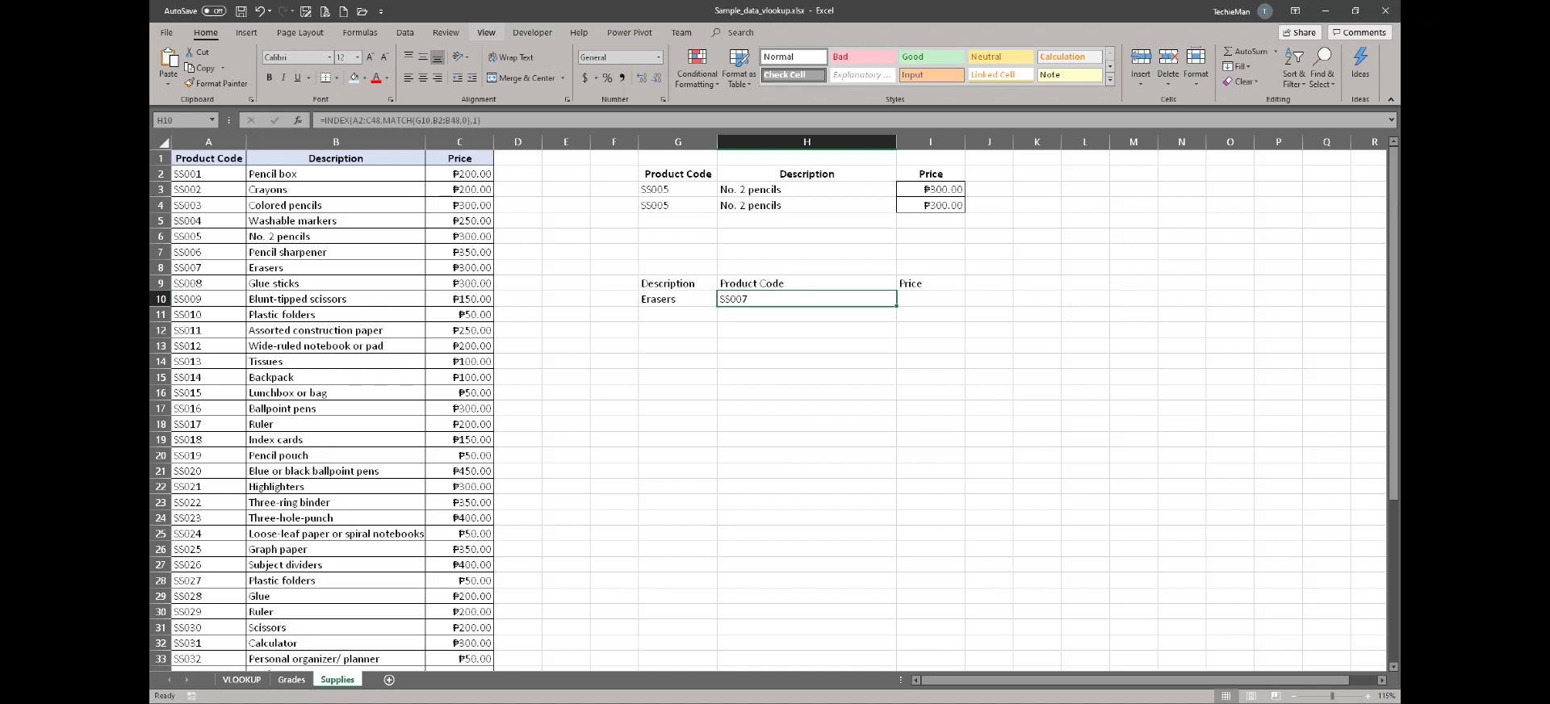
{"action": "left_click", "coordinate": [486, 33]}
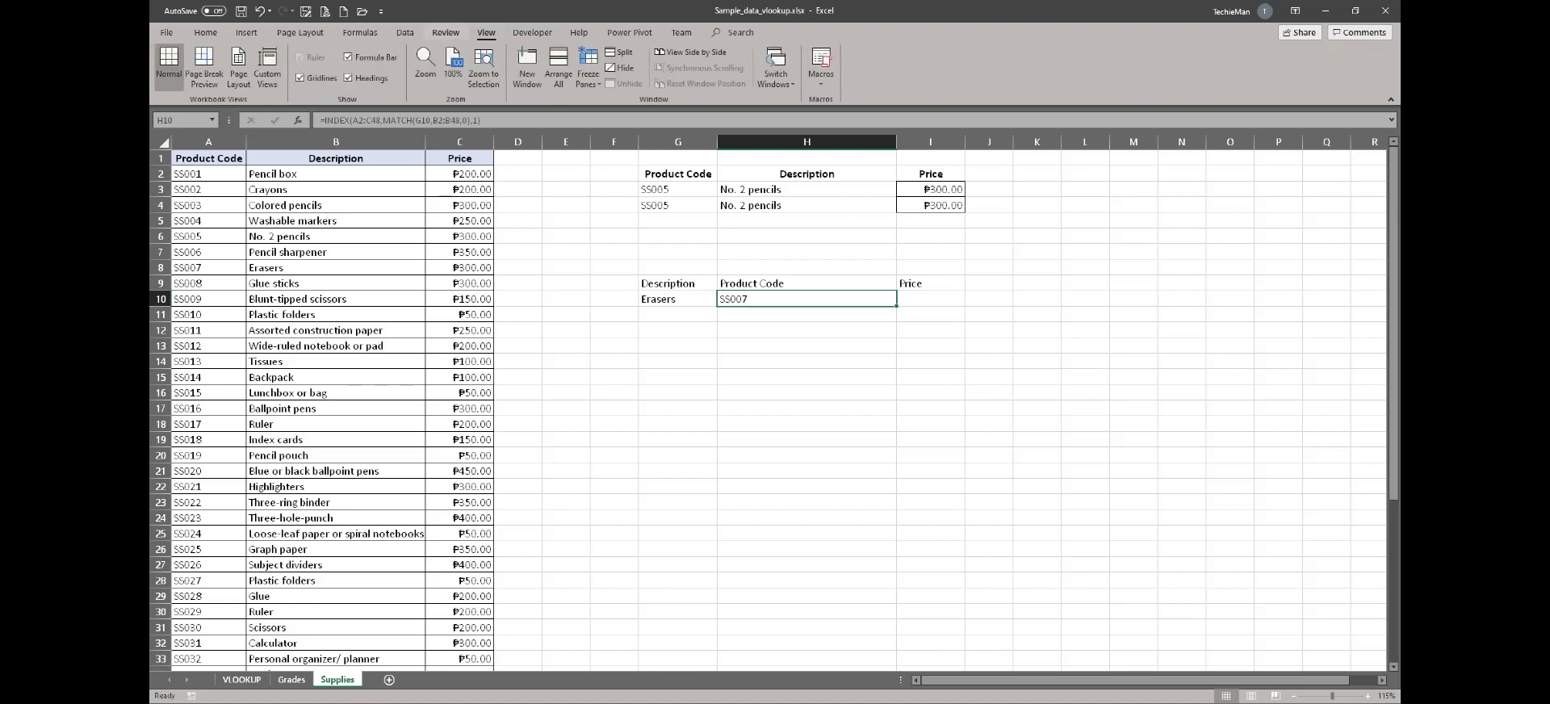
{"action": "left_click", "coordinate": [360, 32]}
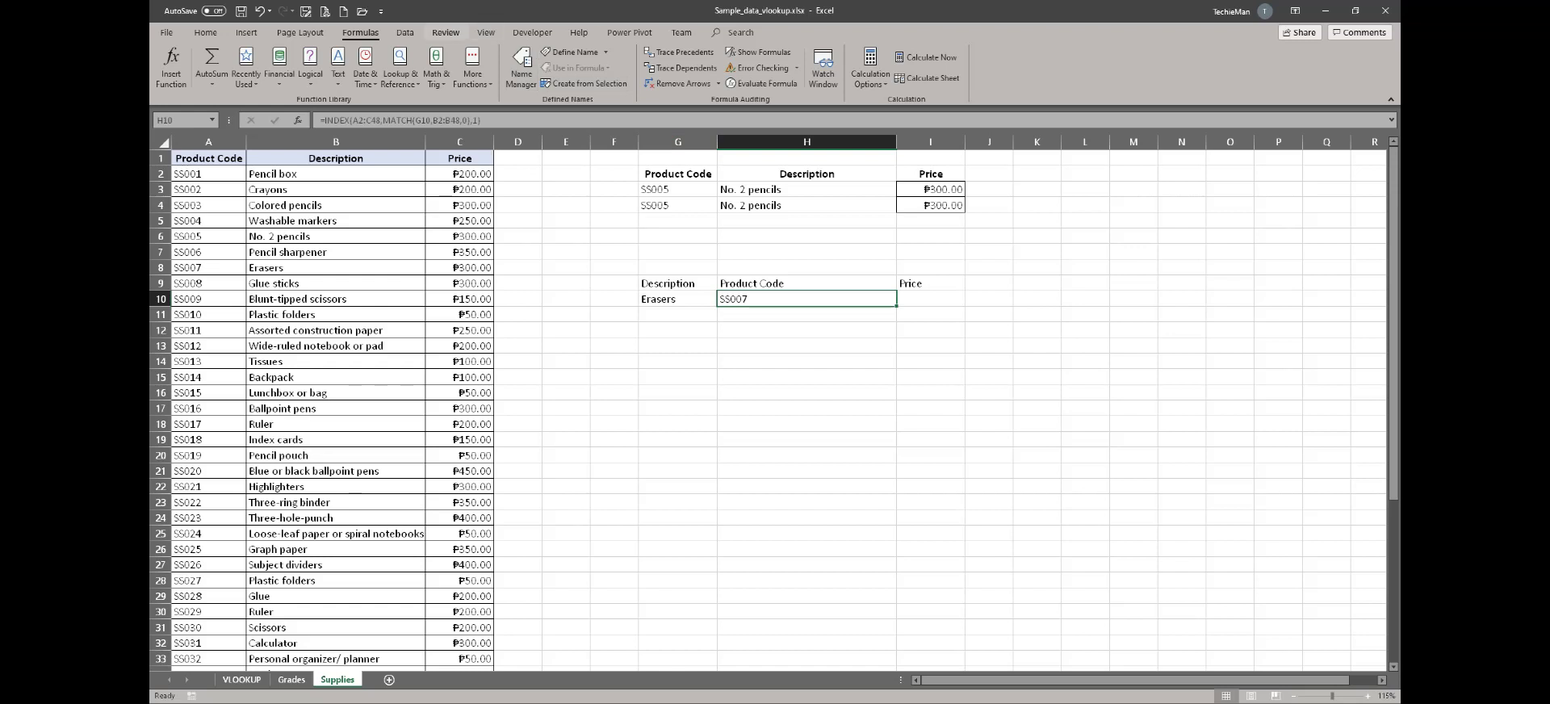
{"action": "left_click", "coordinate": [446, 32]}
{"action": "left_click", "coordinate": [486, 32]}
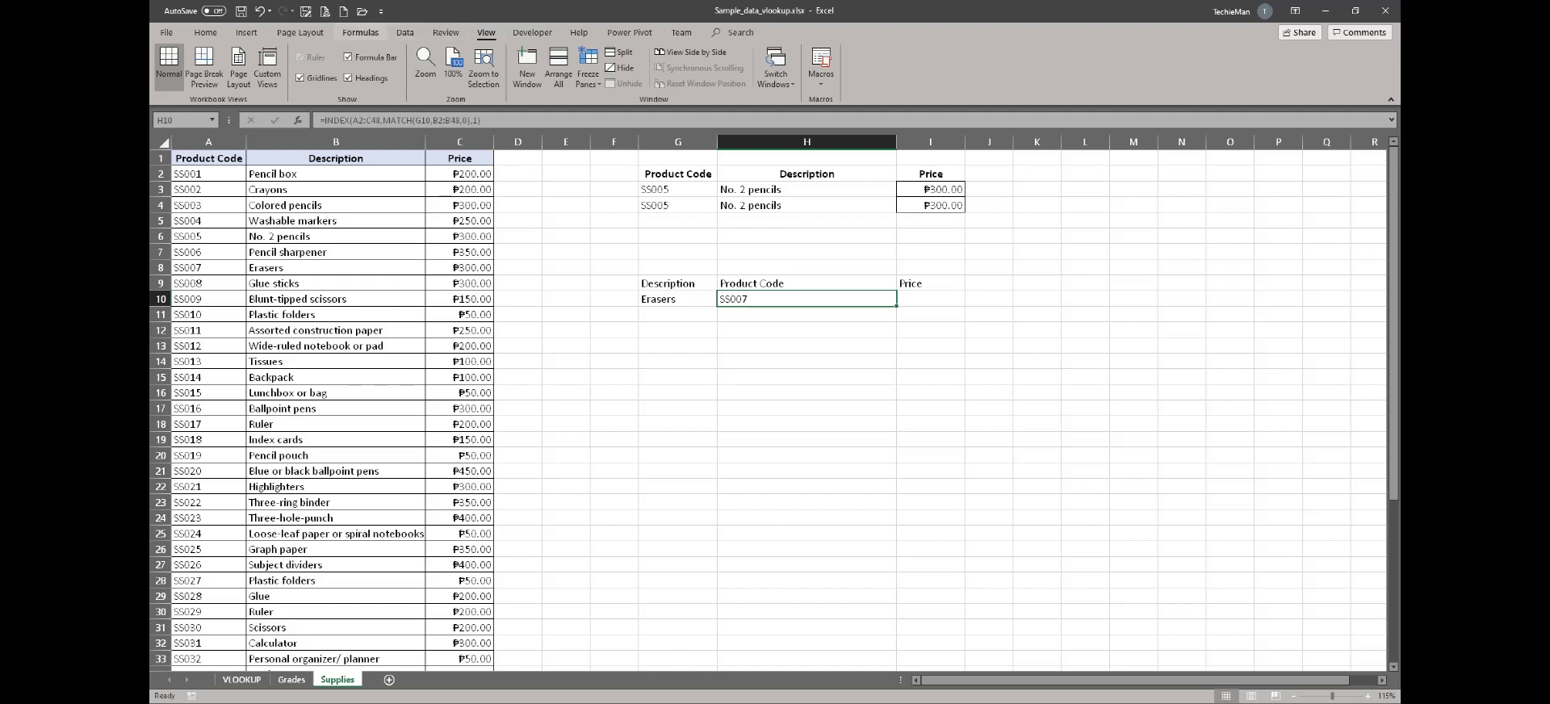
{"action": "left_click", "coordinate": [360, 33]}
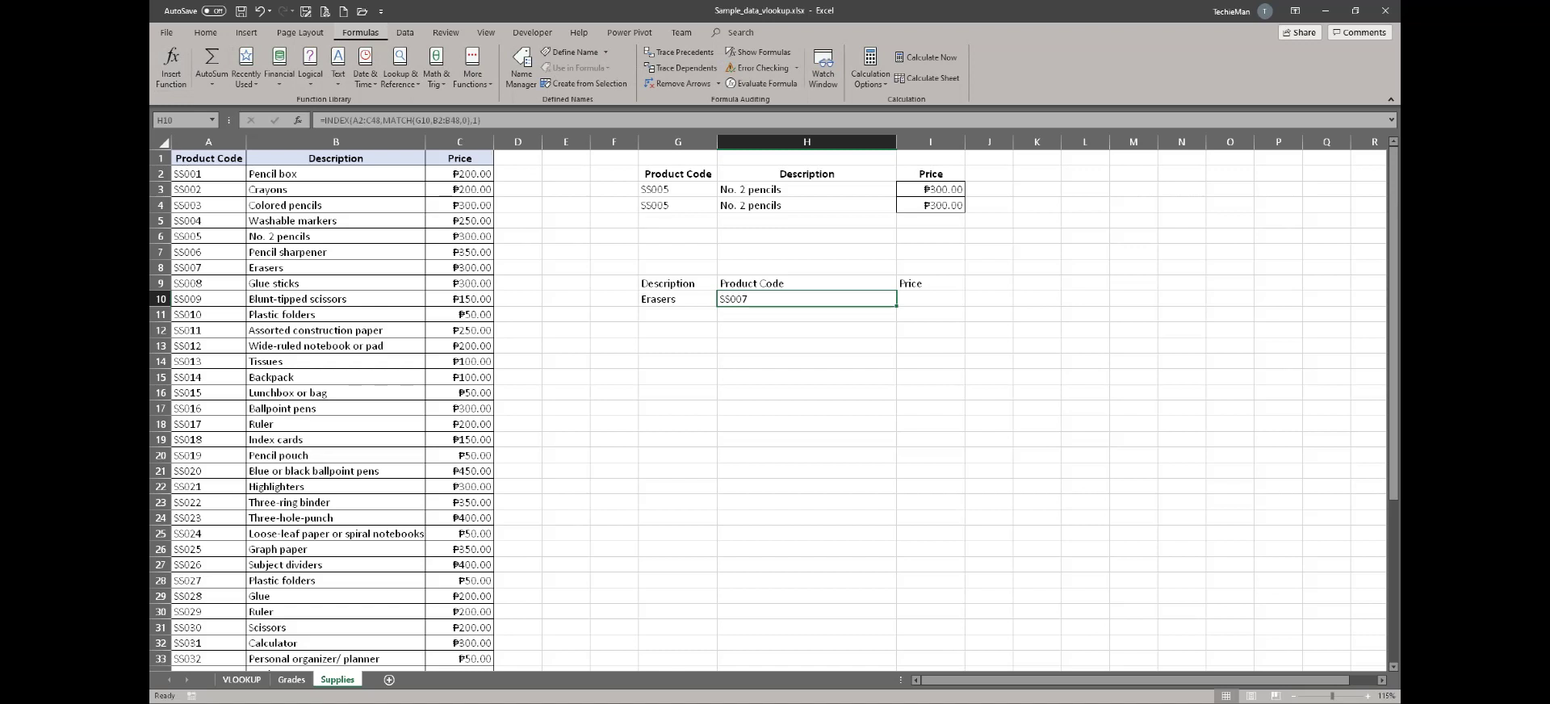
{"action": "left_click", "coordinate": [759, 51]}
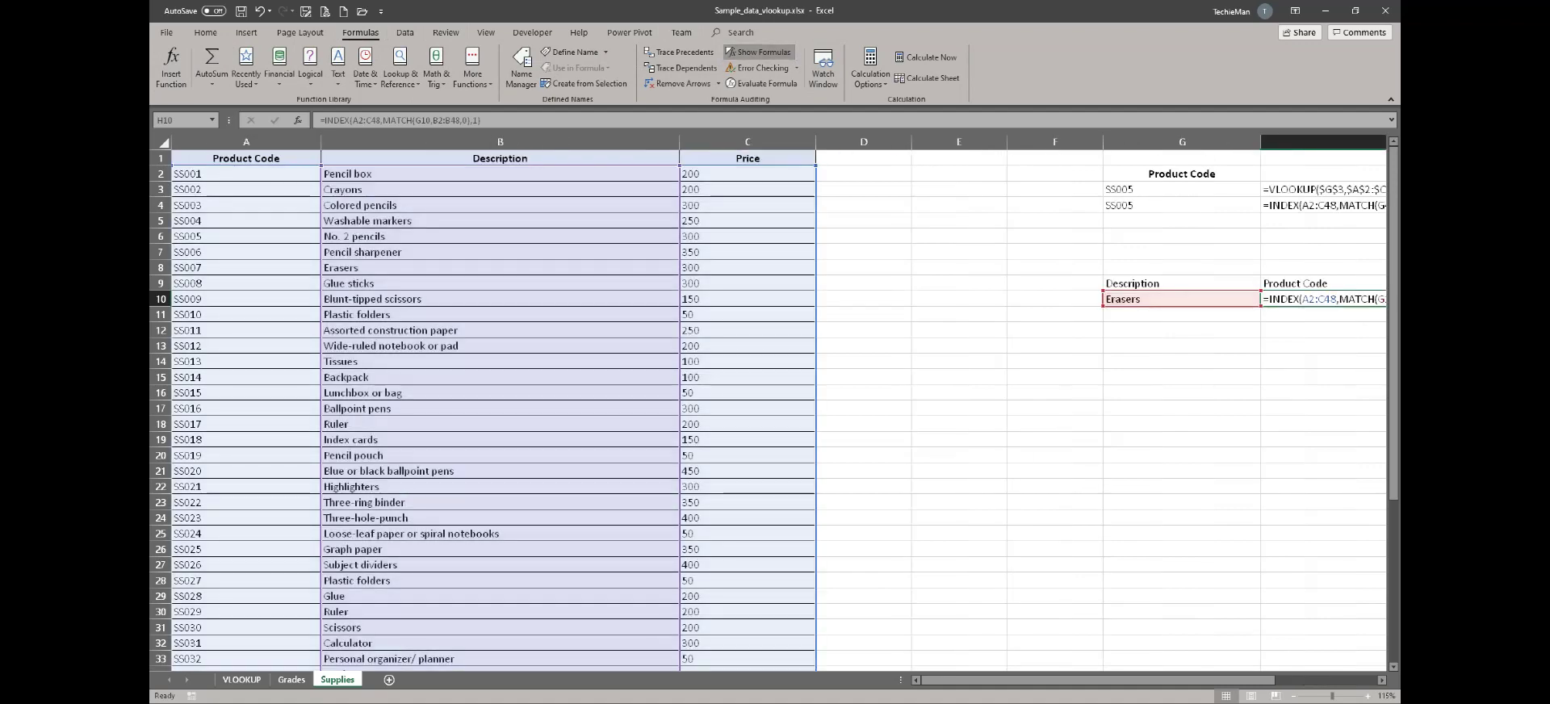
- Compare the INDEX and MATCH formulas in H4 and H10 and the product table columns that each one references
{"action": "left_click", "coordinate": [1381, 681]}
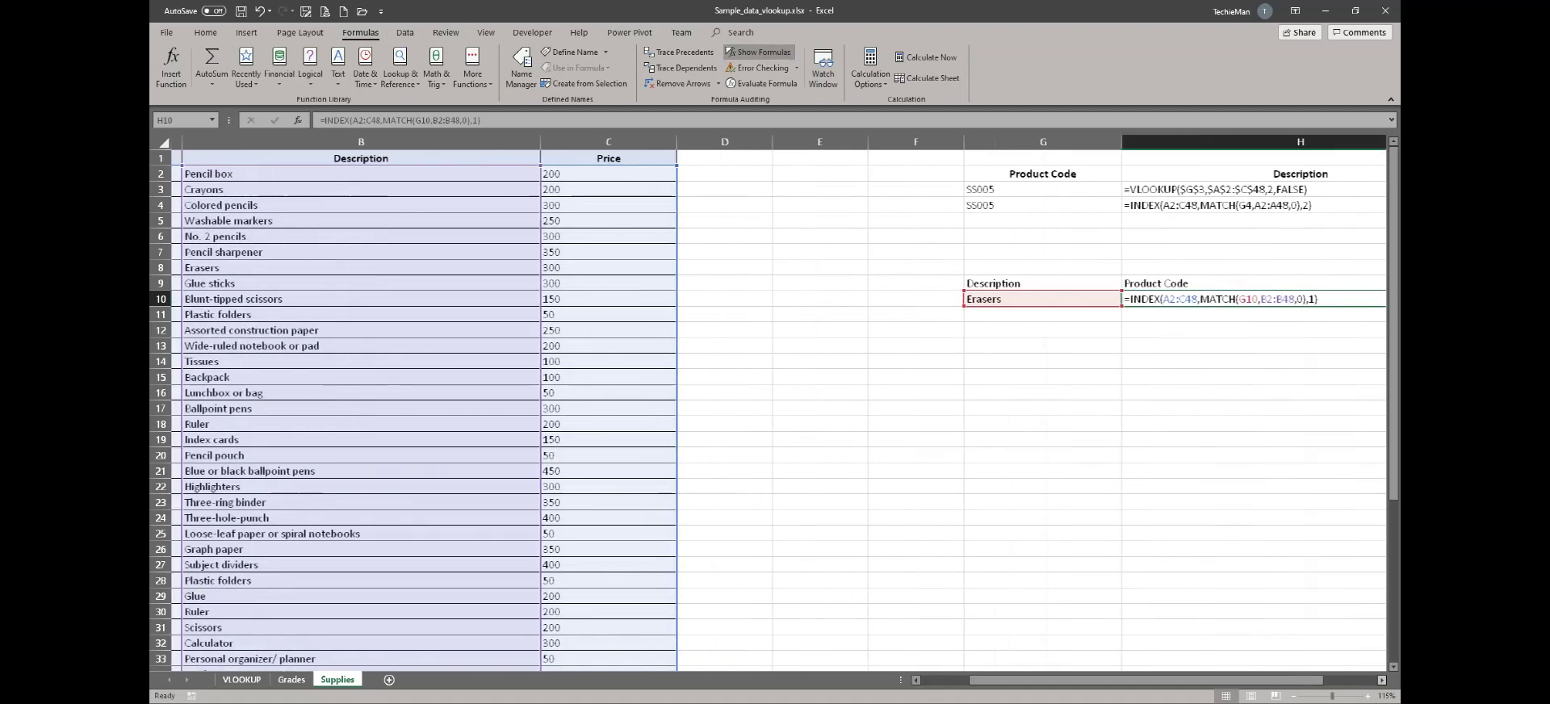
{"action": "left_click", "coordinate": [1381, 681]}
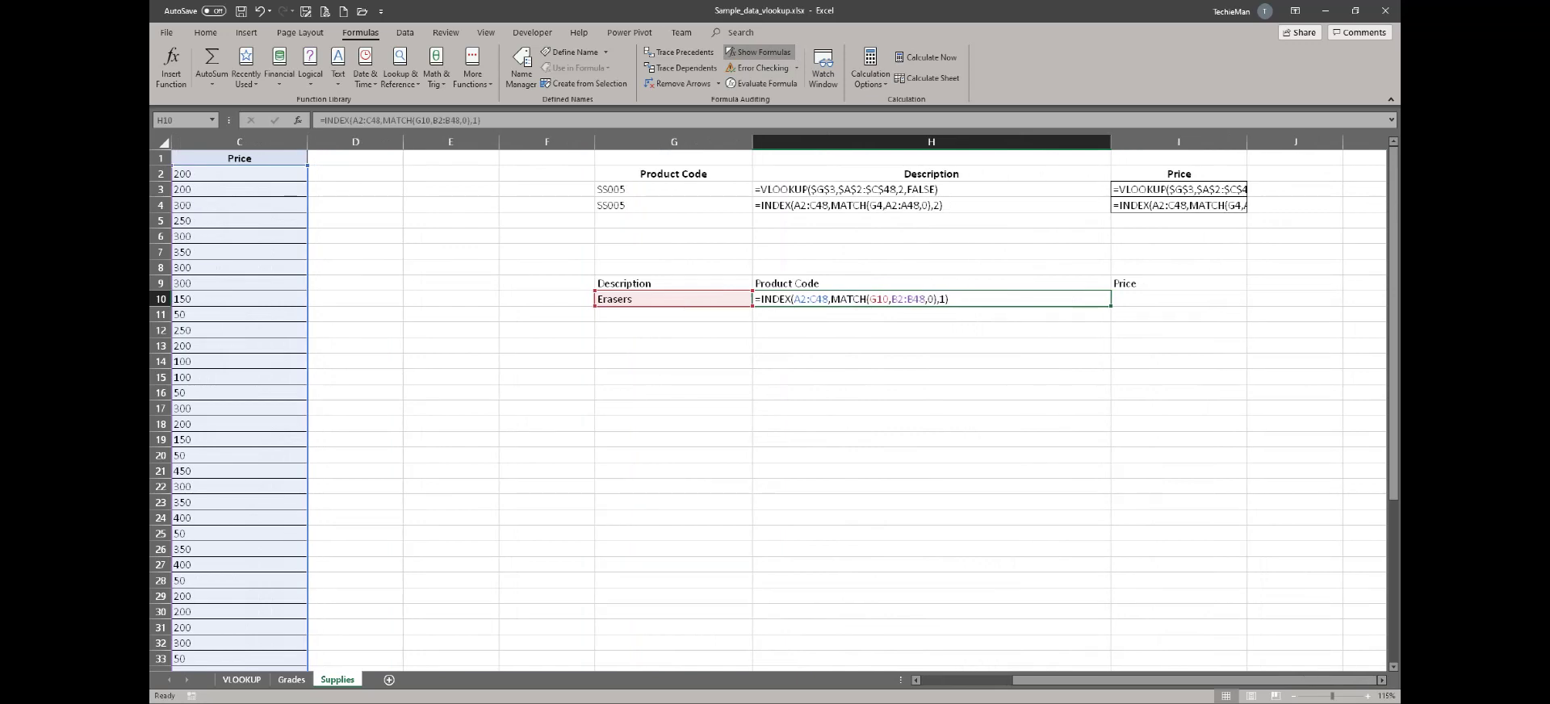
{"action": "left_click", "coordinate": [931, 205]}
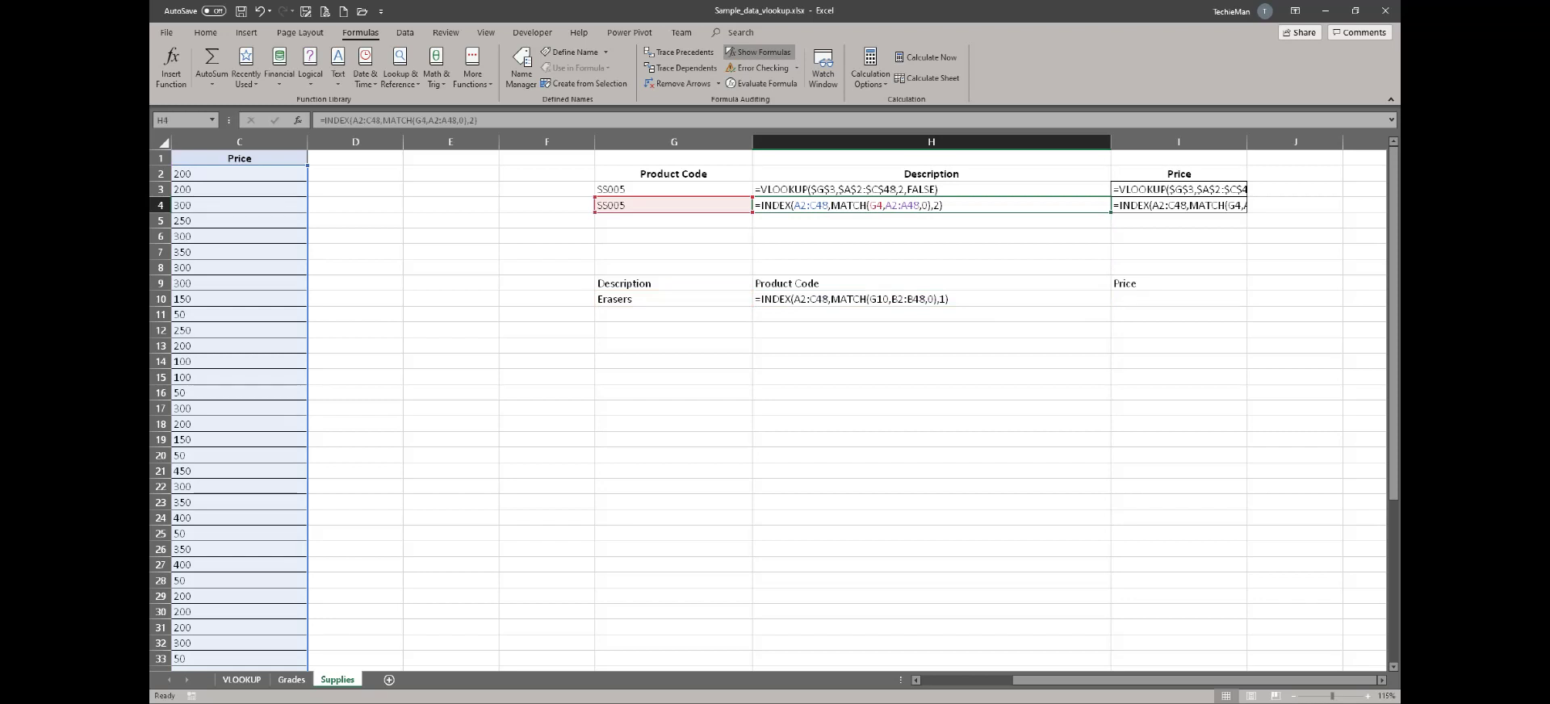
{"action": "scroll", "coordinate": [767, 403], "scroll_direction": "left", "scroll_amount": 5}
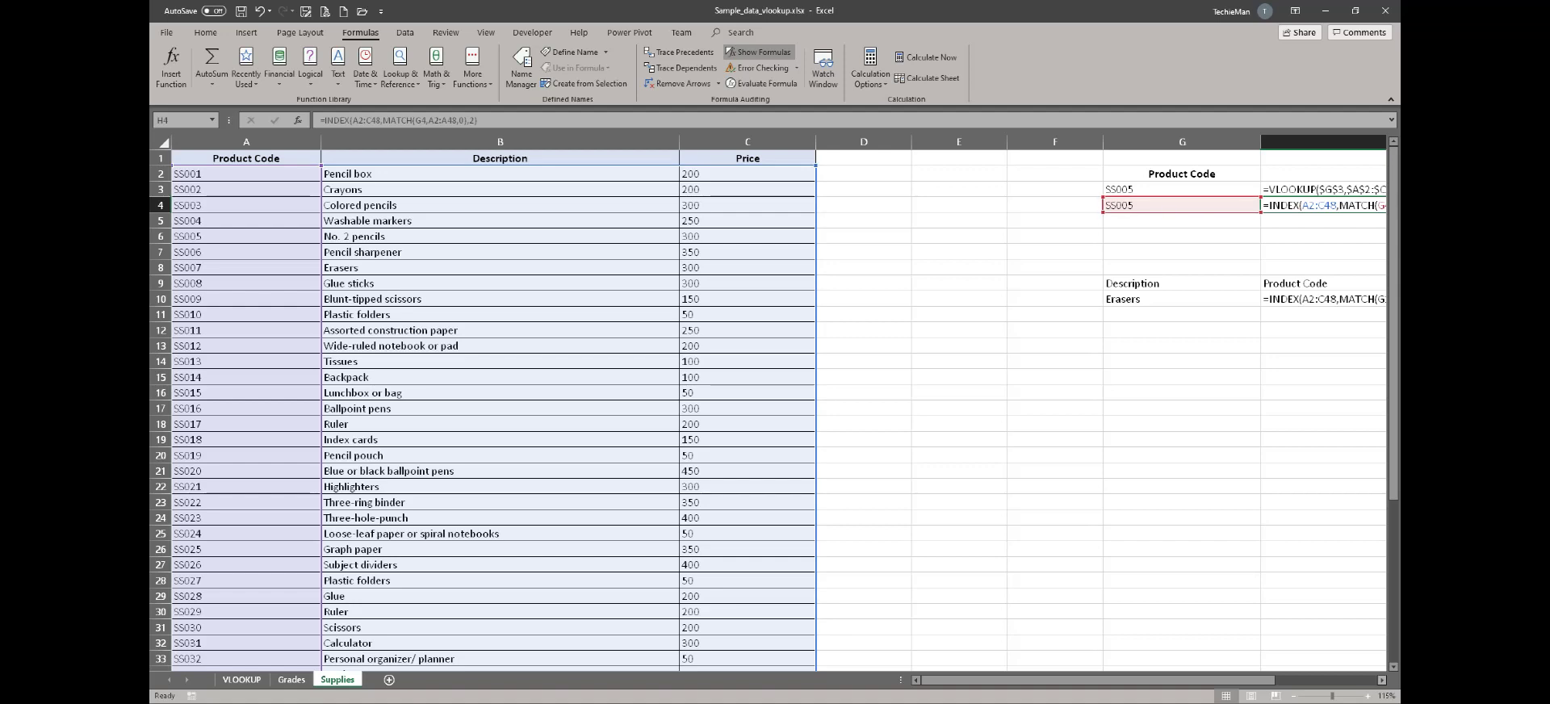
{"action": "scroll", "coordinate": [775, 404], "scroll_direction": "right", "scroll_amount": 3}
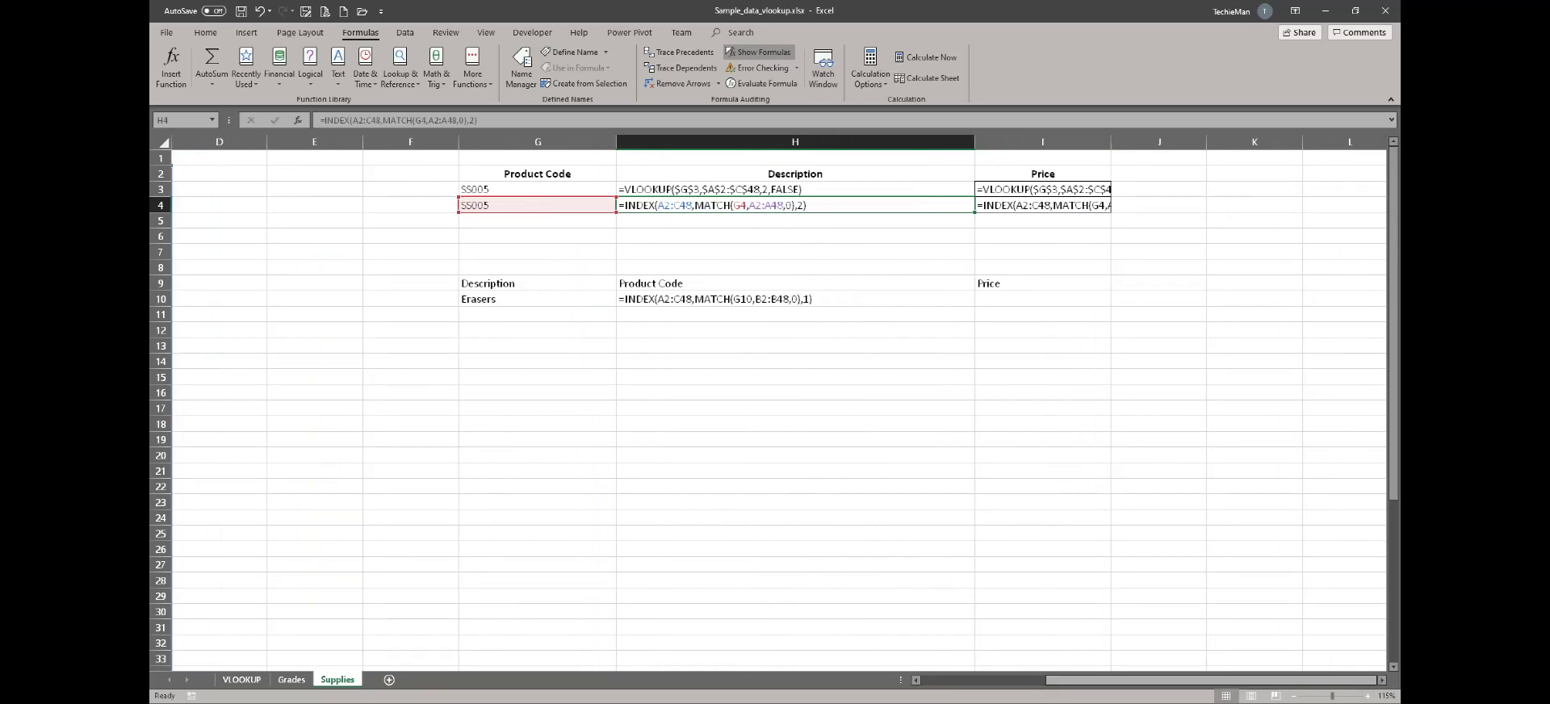
{"action": "scroll", "coordinate": [775, 404], "scroll_direction": "left", "scroll_amount": 2}
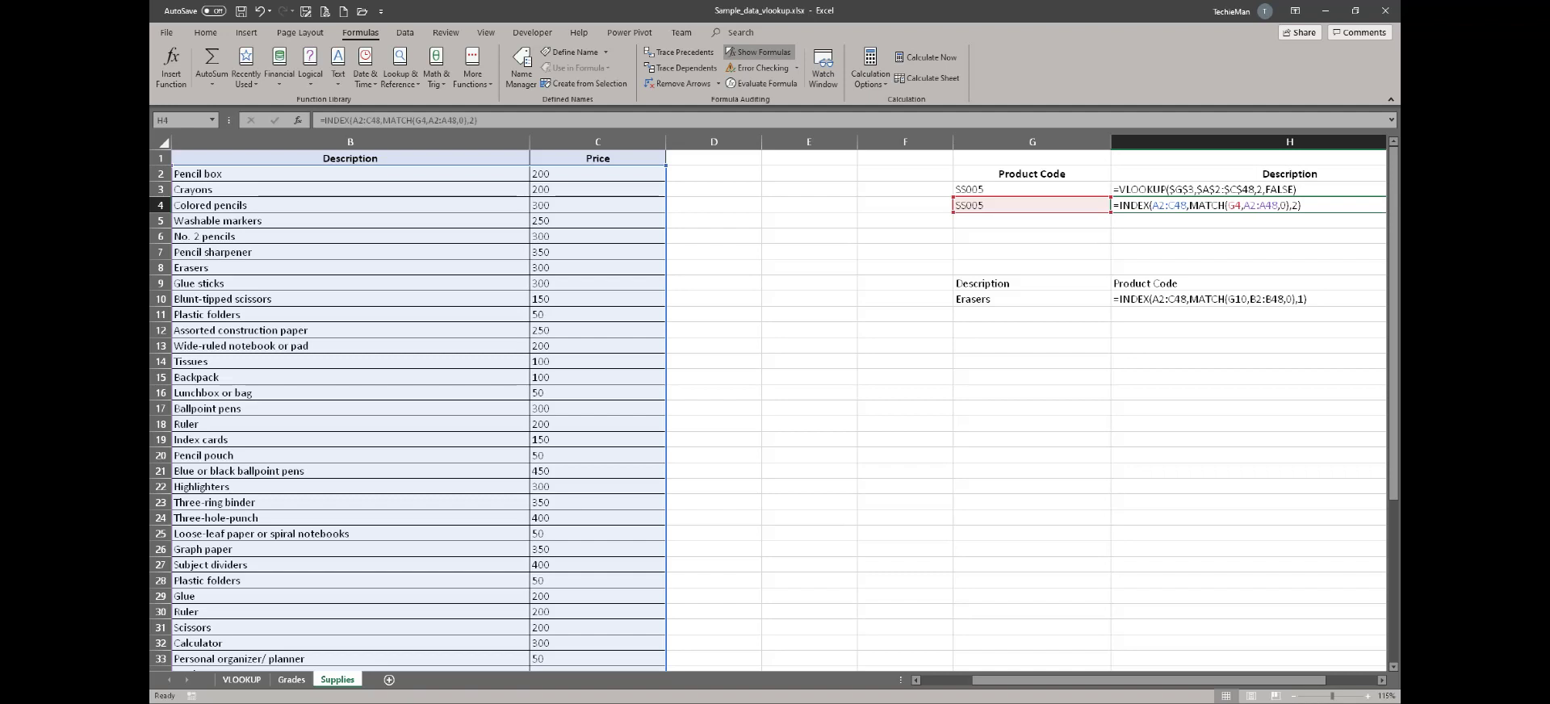
{"action": "left_click_drag", "start_coordinate": [1130, 681], "coordinate": [1080, 681]}
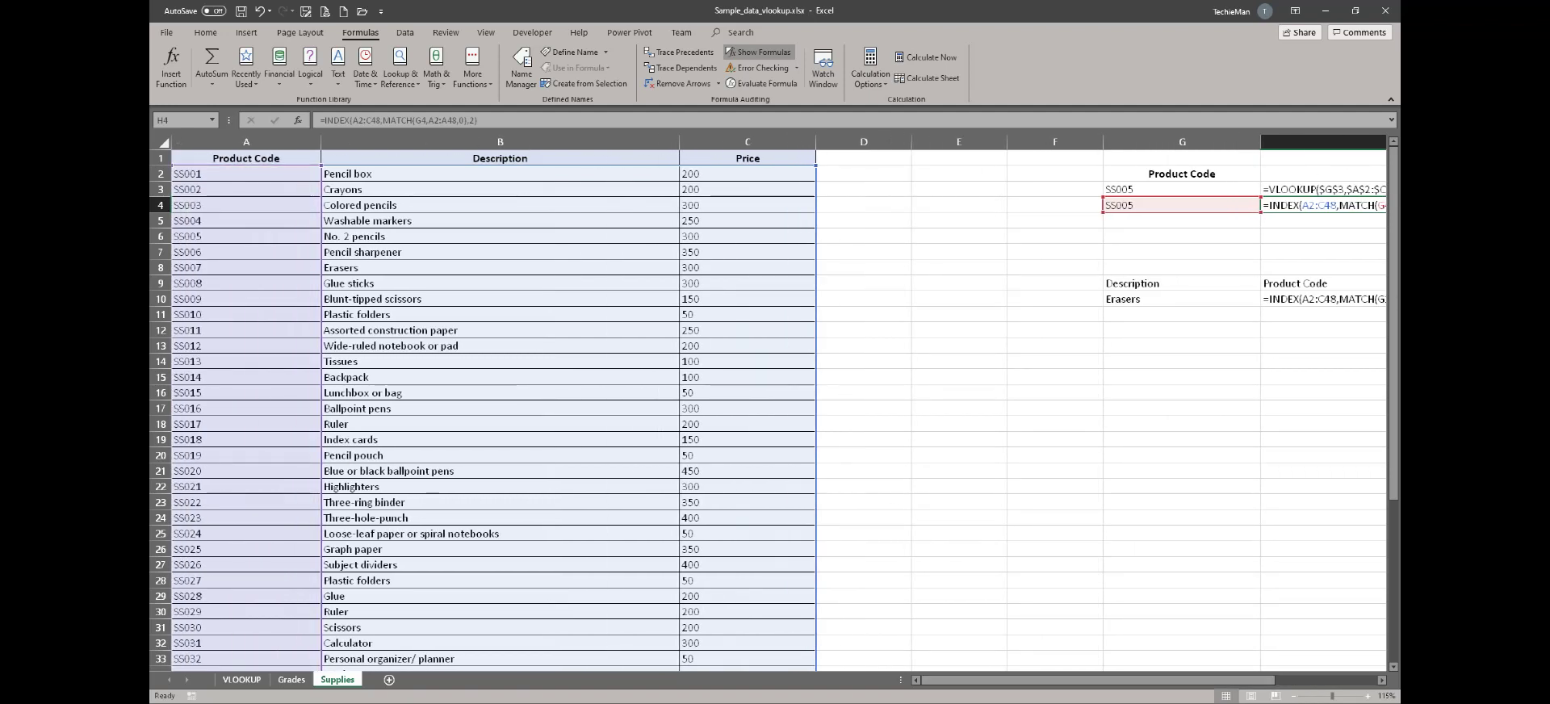
{"action": "scroll", "coordinate": [775, 404], "scroll_direction": "right", "scroll_amount": 3}
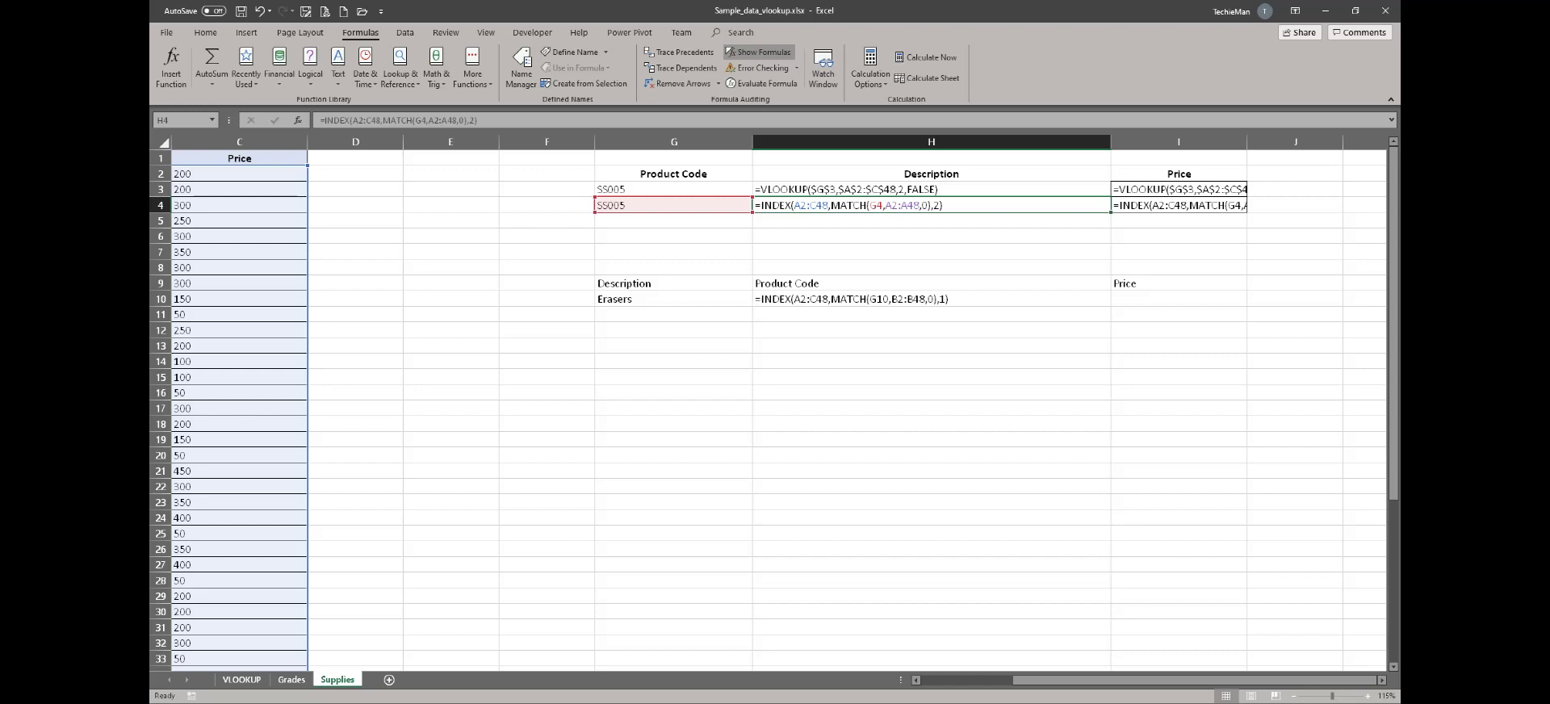
{"action": "left_click", "coordinate": [930, 299]}
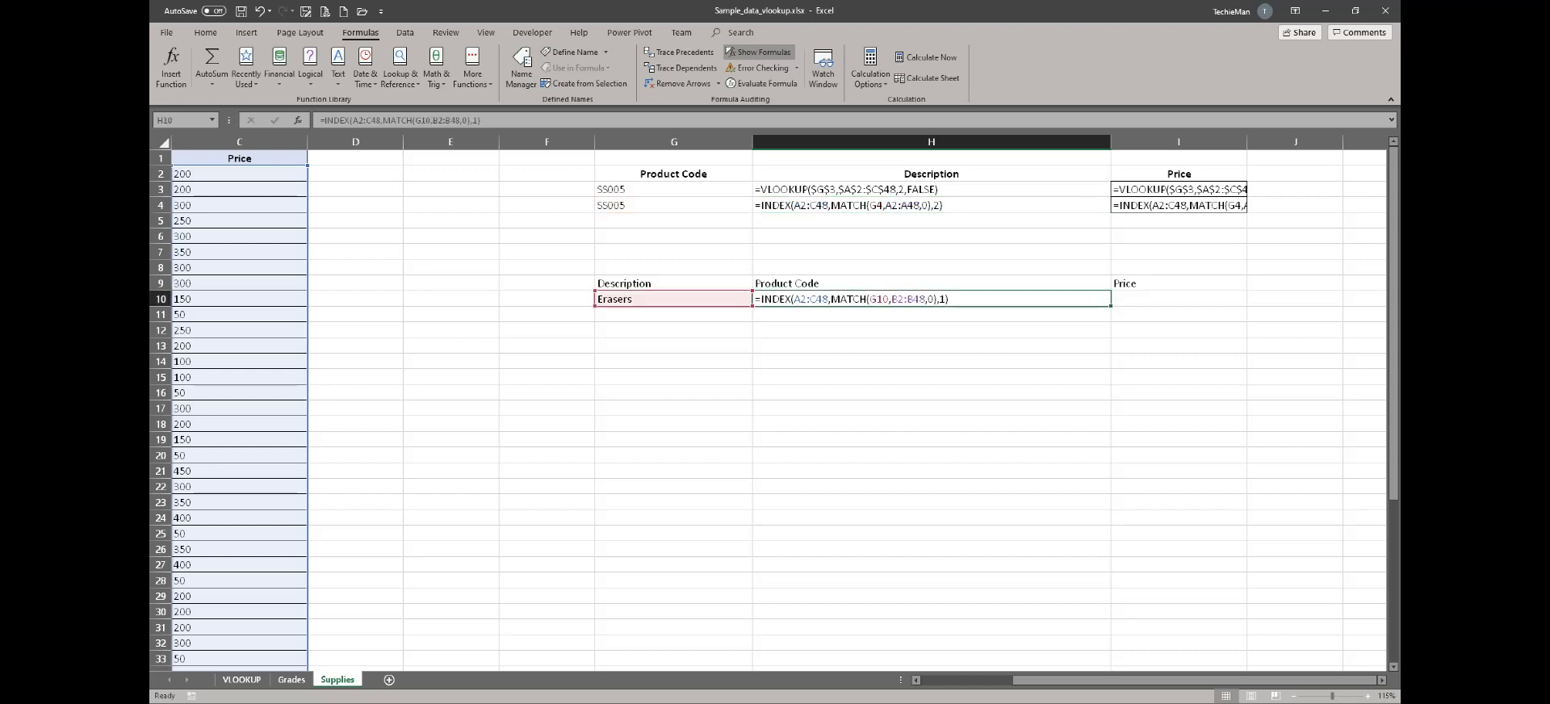
- Copy the INDEX and MATCH expression without its equals sign from Product Code cell H10, leaving that formula unchanged
{"action": "left_click", "coordinate": [1179, 299]}
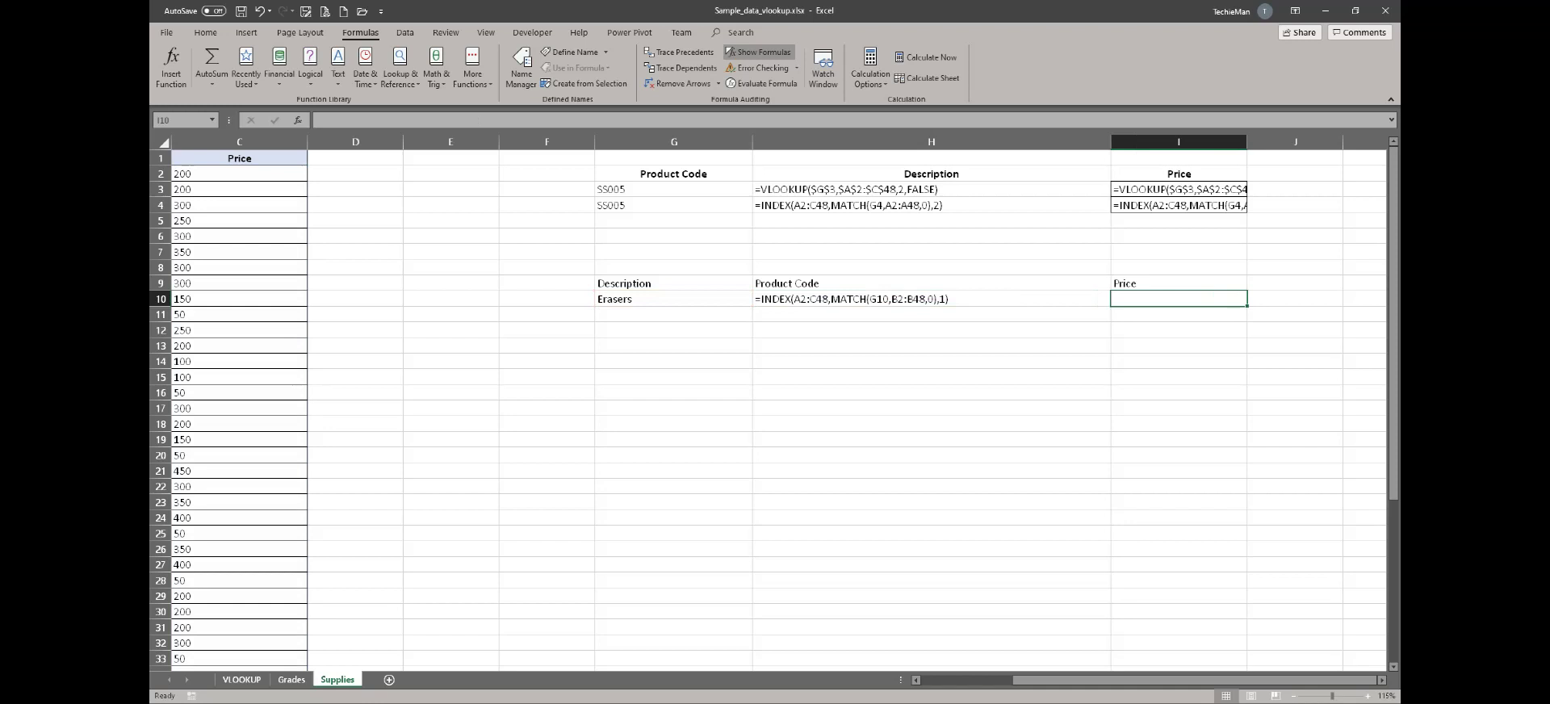
{"action": "left_click", "coordinate": [931, 299]}
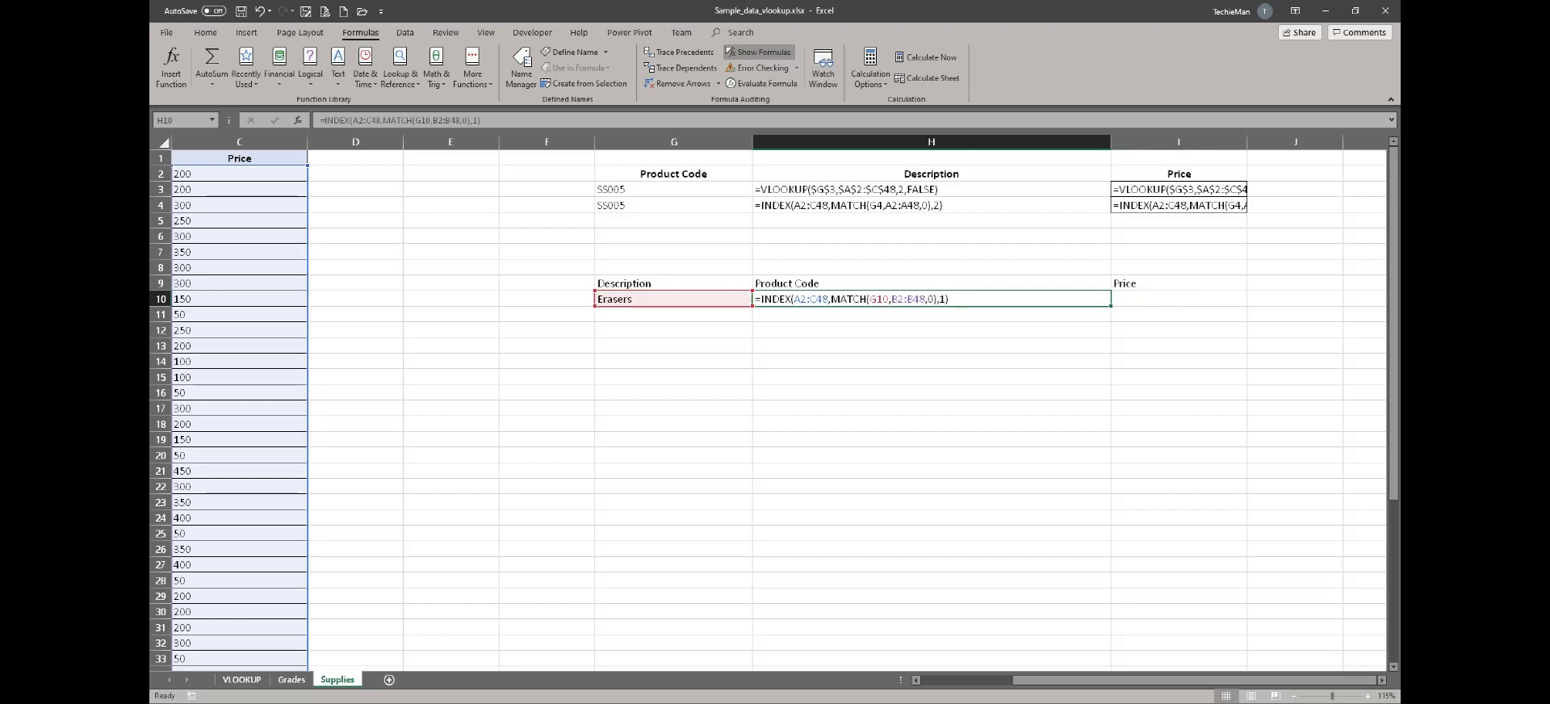
{"action": "key", "text": "F2"}
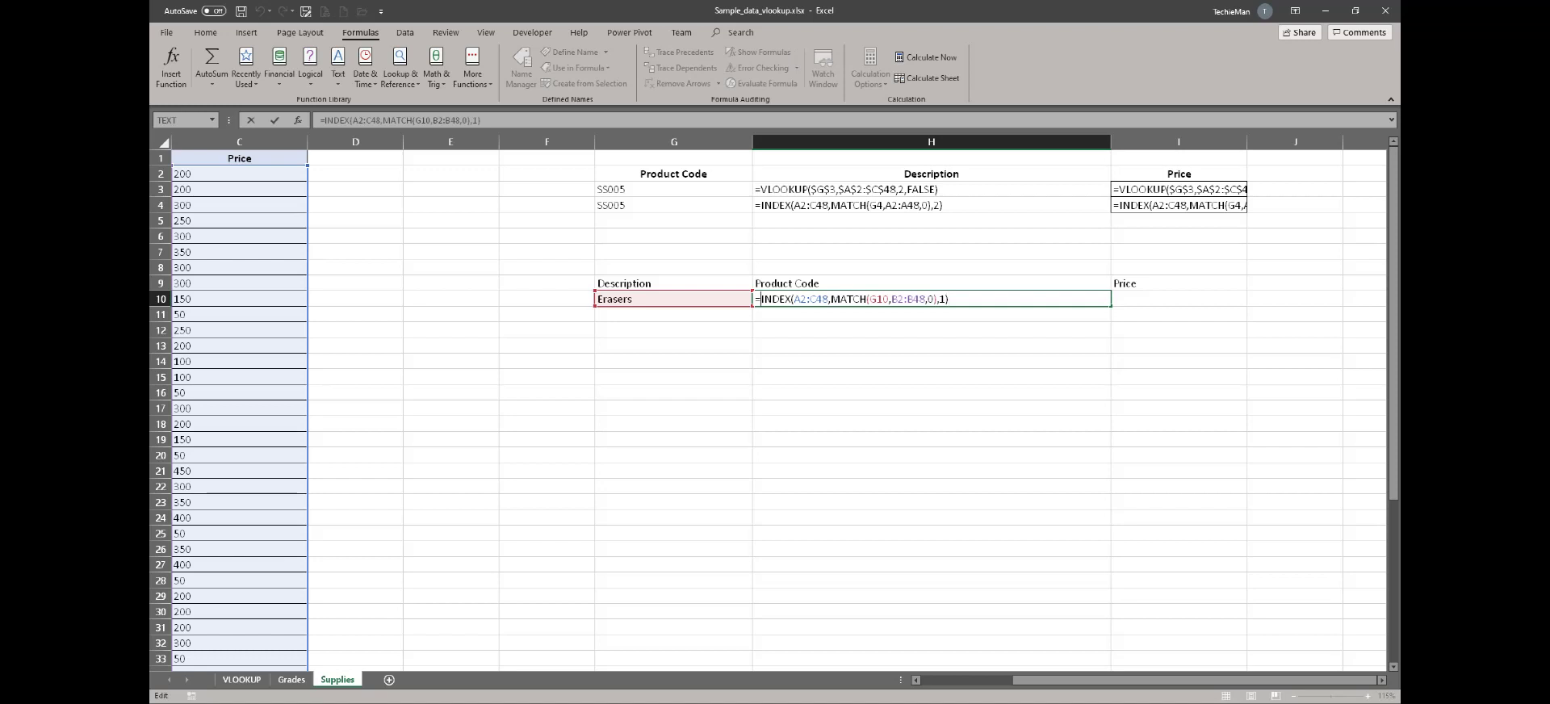
{"action": "key", "text": "shift+End"}
{"action": "key", "text": "ctrl+c"}
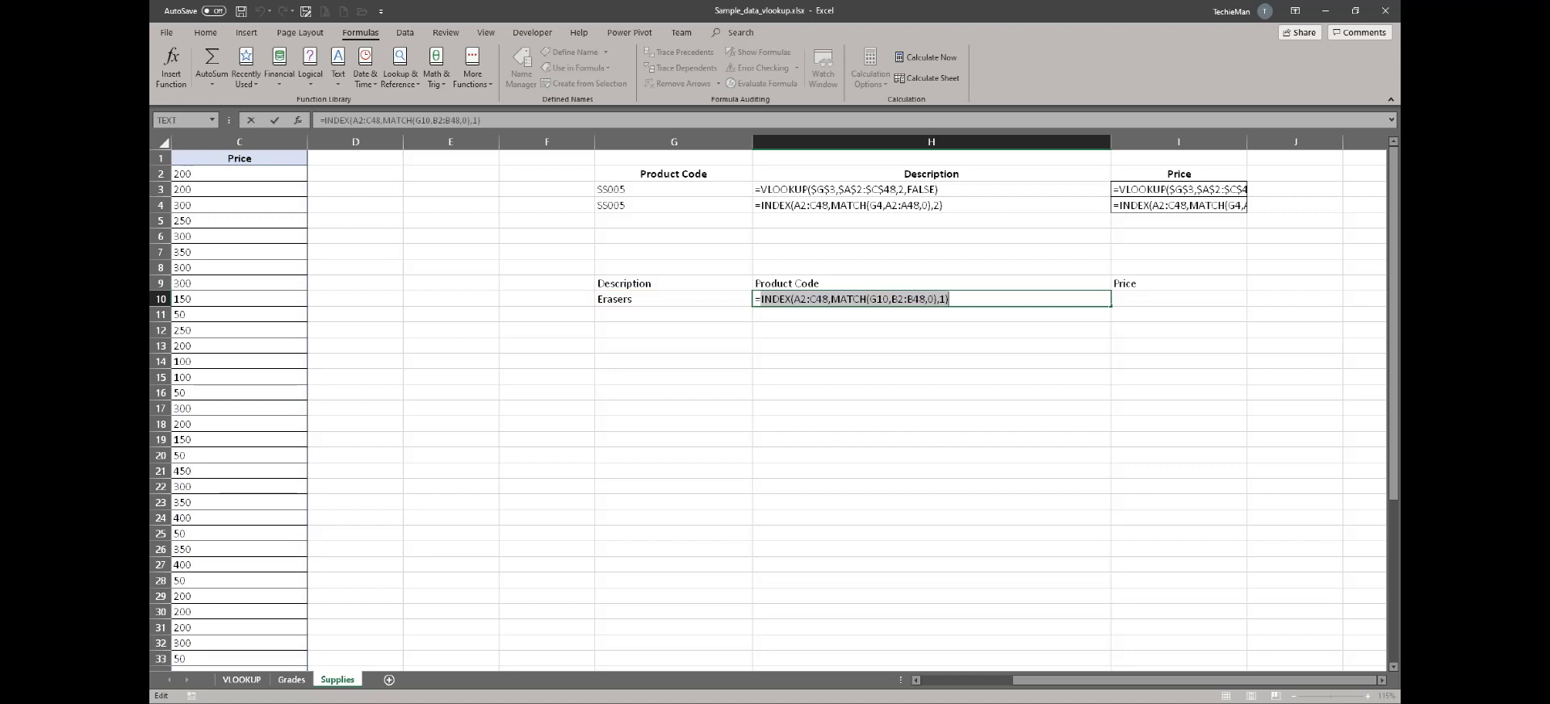
{"action": "key", "text": "Escape"}
- Enter the copied expression as a formula in Price cell I10 with column number 3, giving =INDEX(A2:C48,MATCH(G10,B2:B48,0),3)
{"action": "left_click", "coordinate": [1179, 299]}
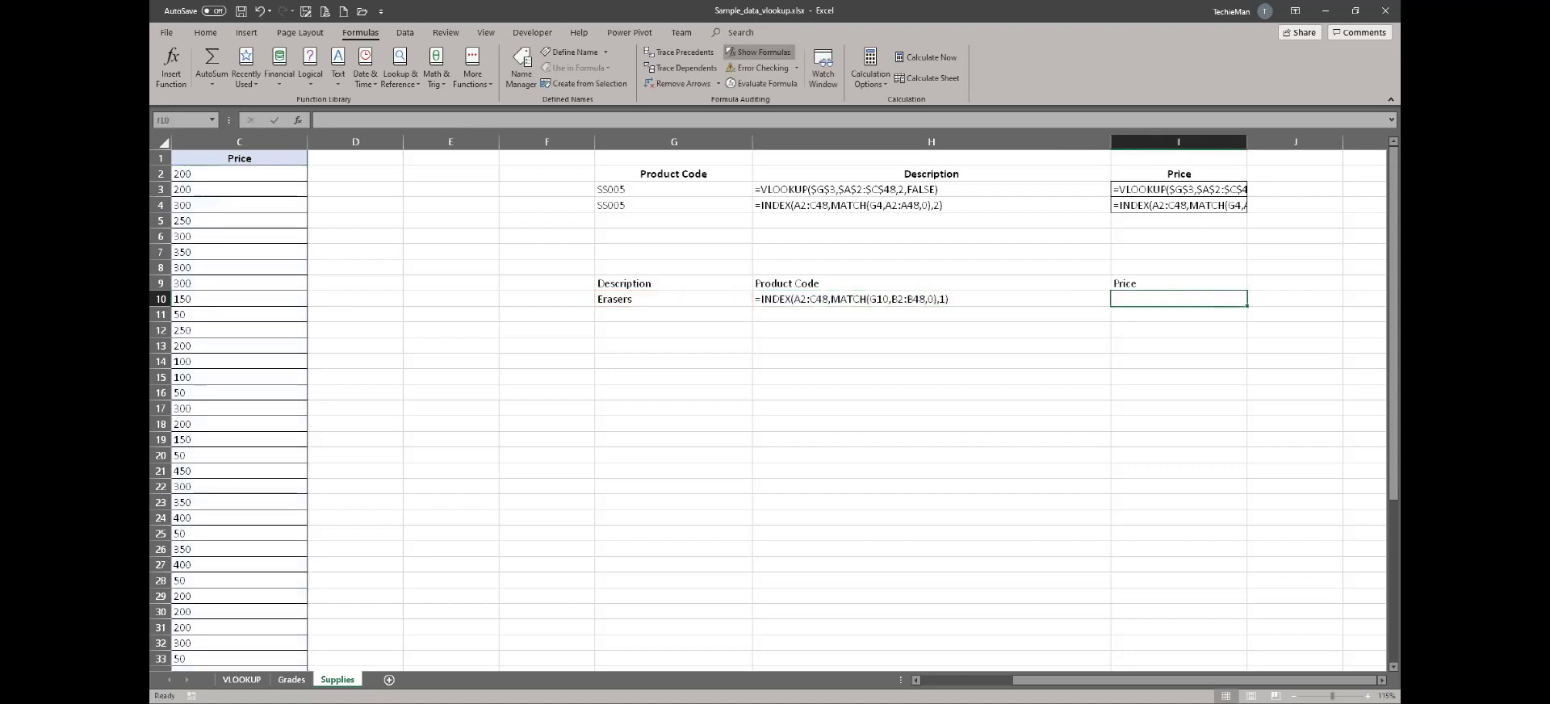
{"action": "type", "text": "="}
{"action": "key", "text": "ctrl+v"}
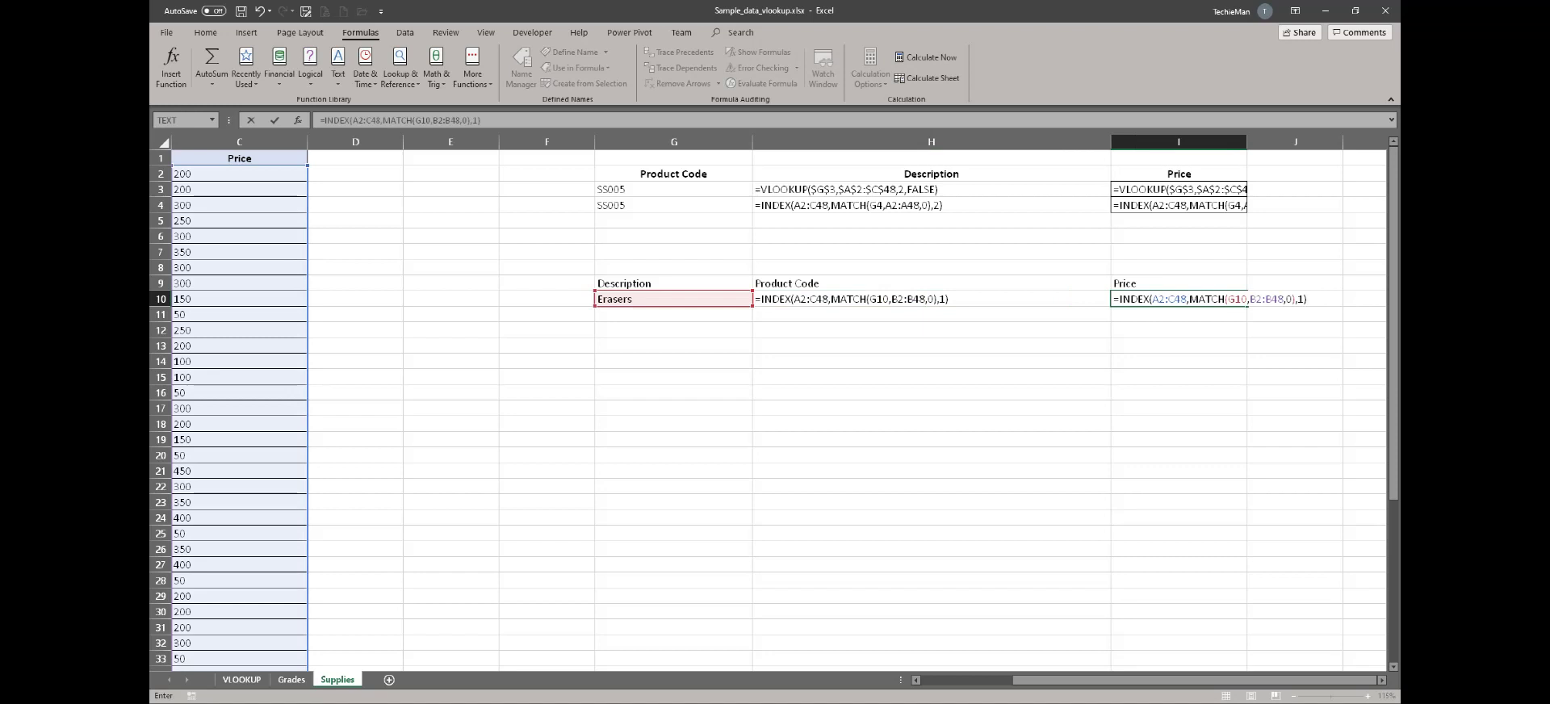
{"action": "left_click", "coordinate": [1303, 299]}
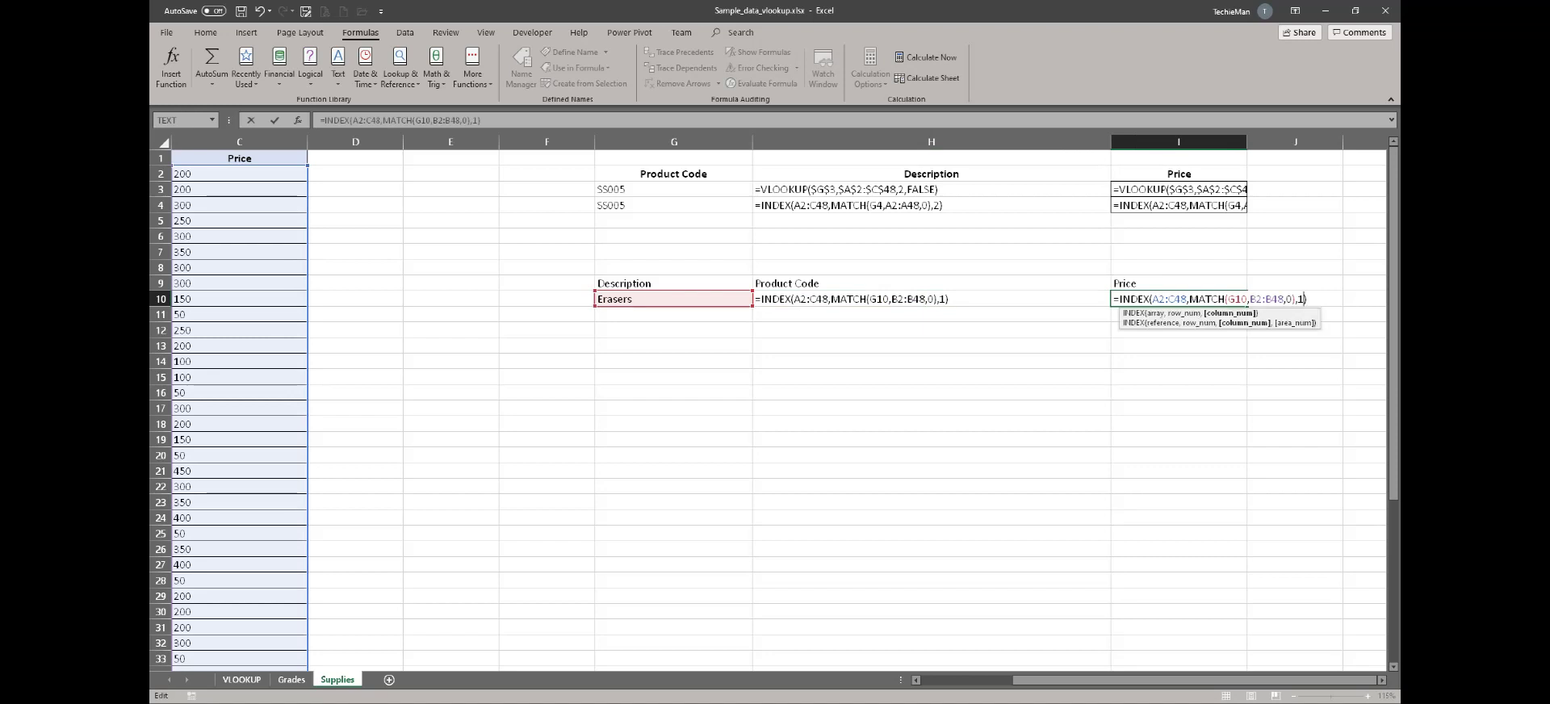
{"action": "key", "text": "BackSpace"}
{"action": "type", "text": "3"}
{"action": "key", "text": "Return"}
{"action": "key", "text": "Left"}
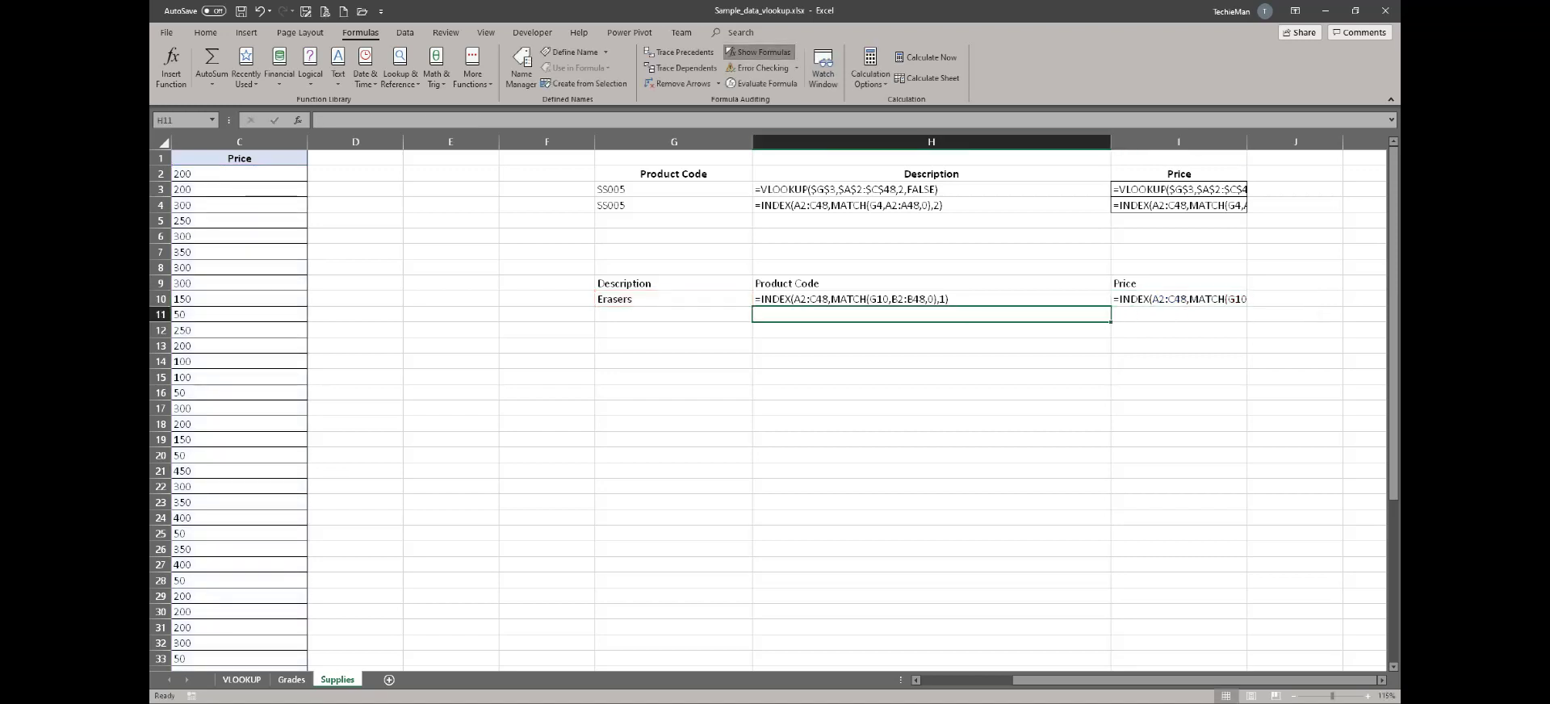
- Switch the Supplies sheet back to displaying results instead of formulas
{"action": "left_click", "coordinate": [760, 52]}
{"action": "left_click", "coordinate": [734, 362]}
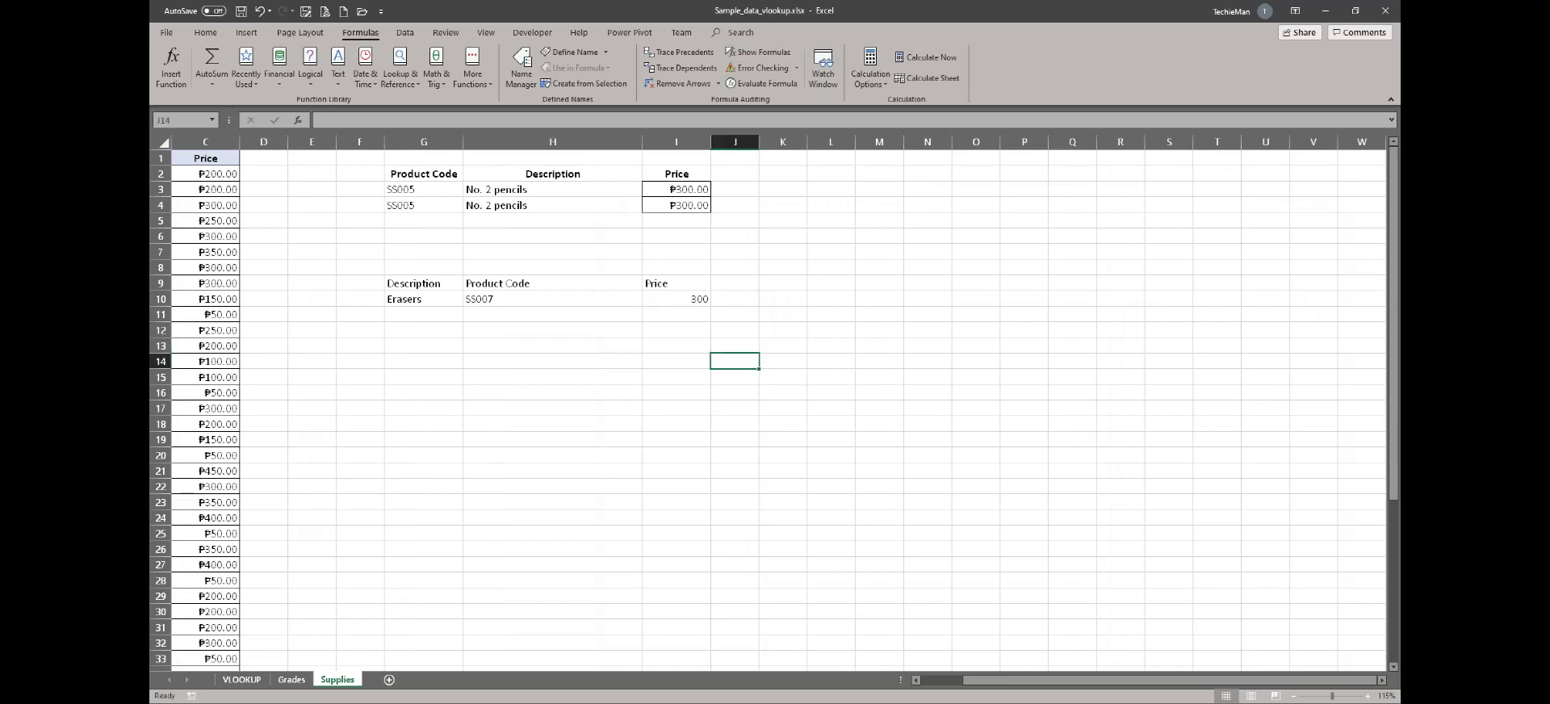
{"action": "scroll", "coordinate": [775, 403], "scroll_direction": "left", "scroll_amount": 2}
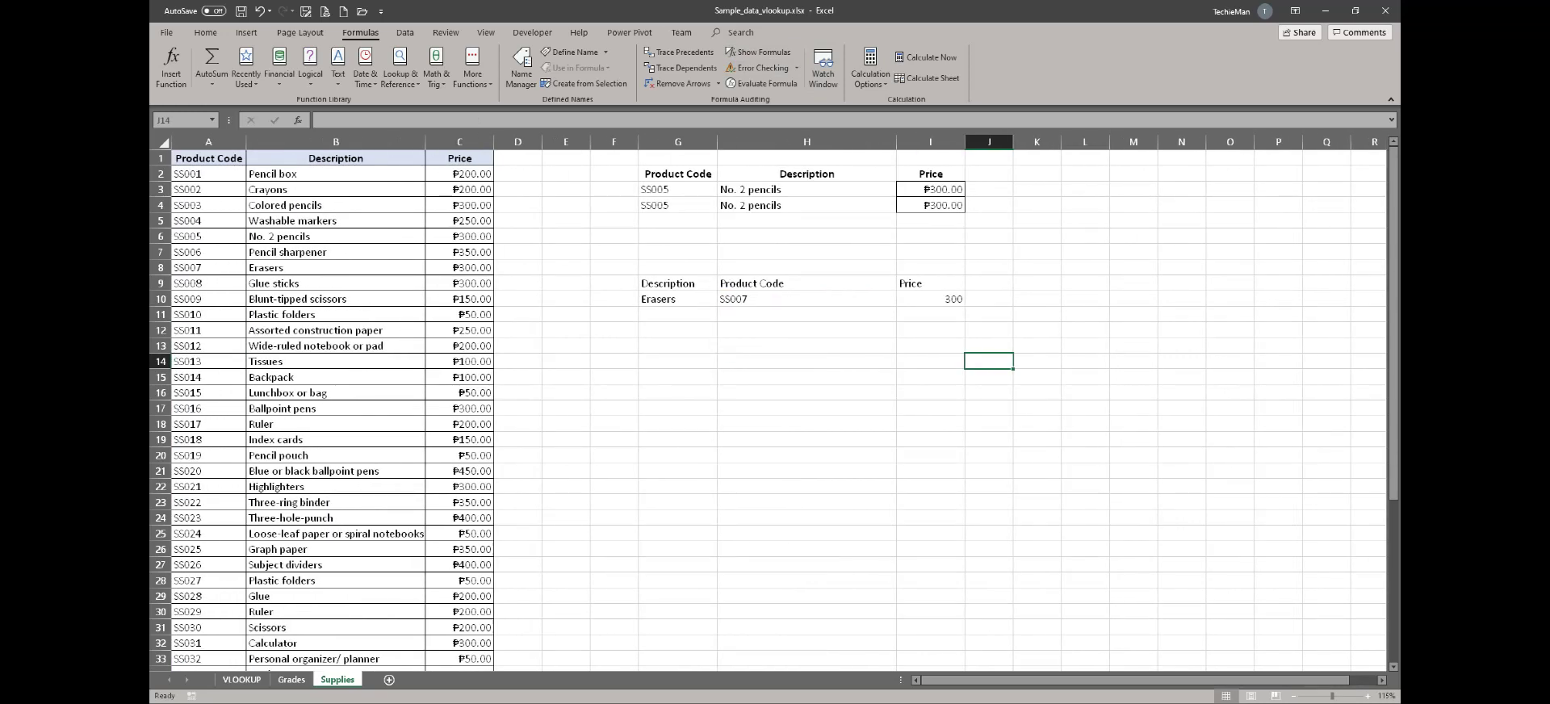
- Replace the lookup description in G10 with Glue sticks to test the reverse lookup
{"action": "left_click", "coordinate": [677, 300]}
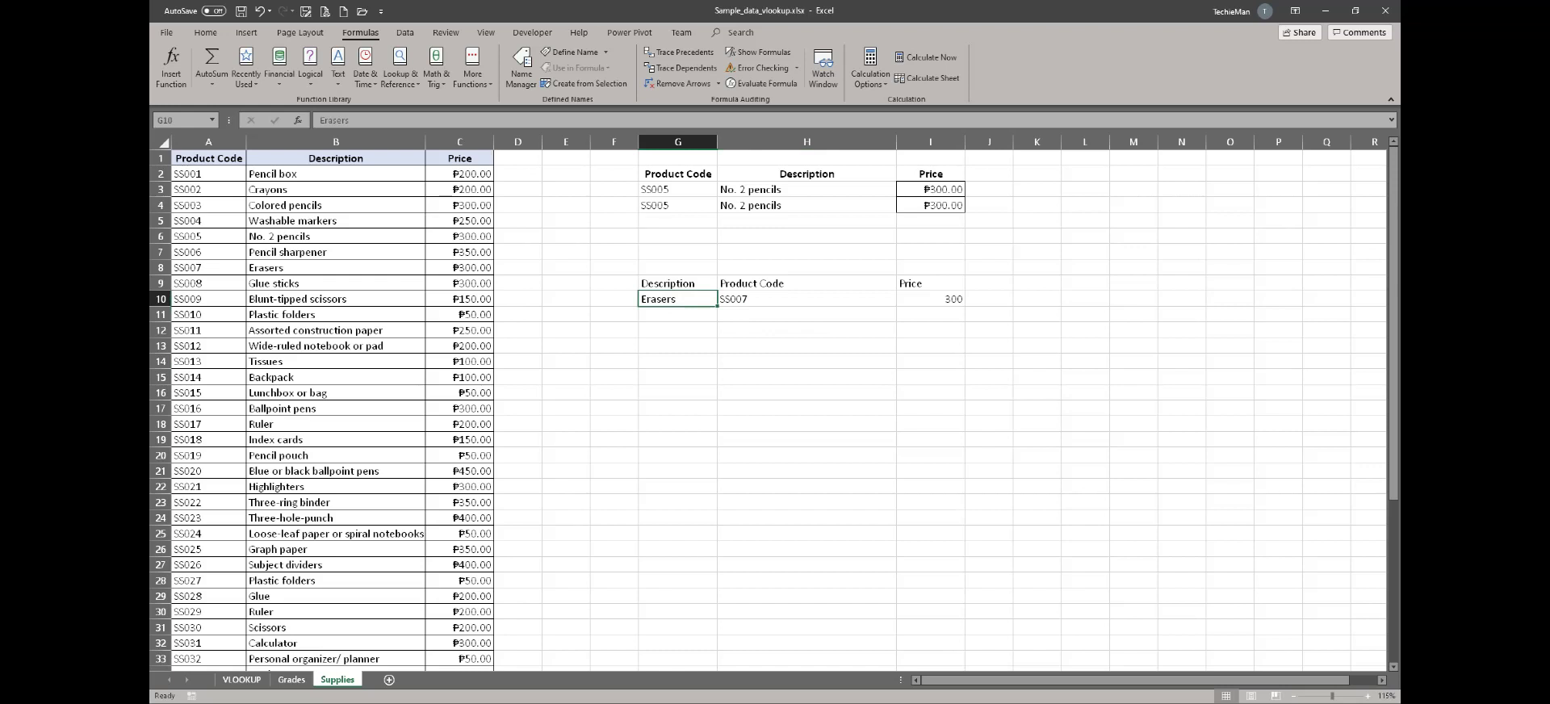
{"action": "type", "text": "Gl"}
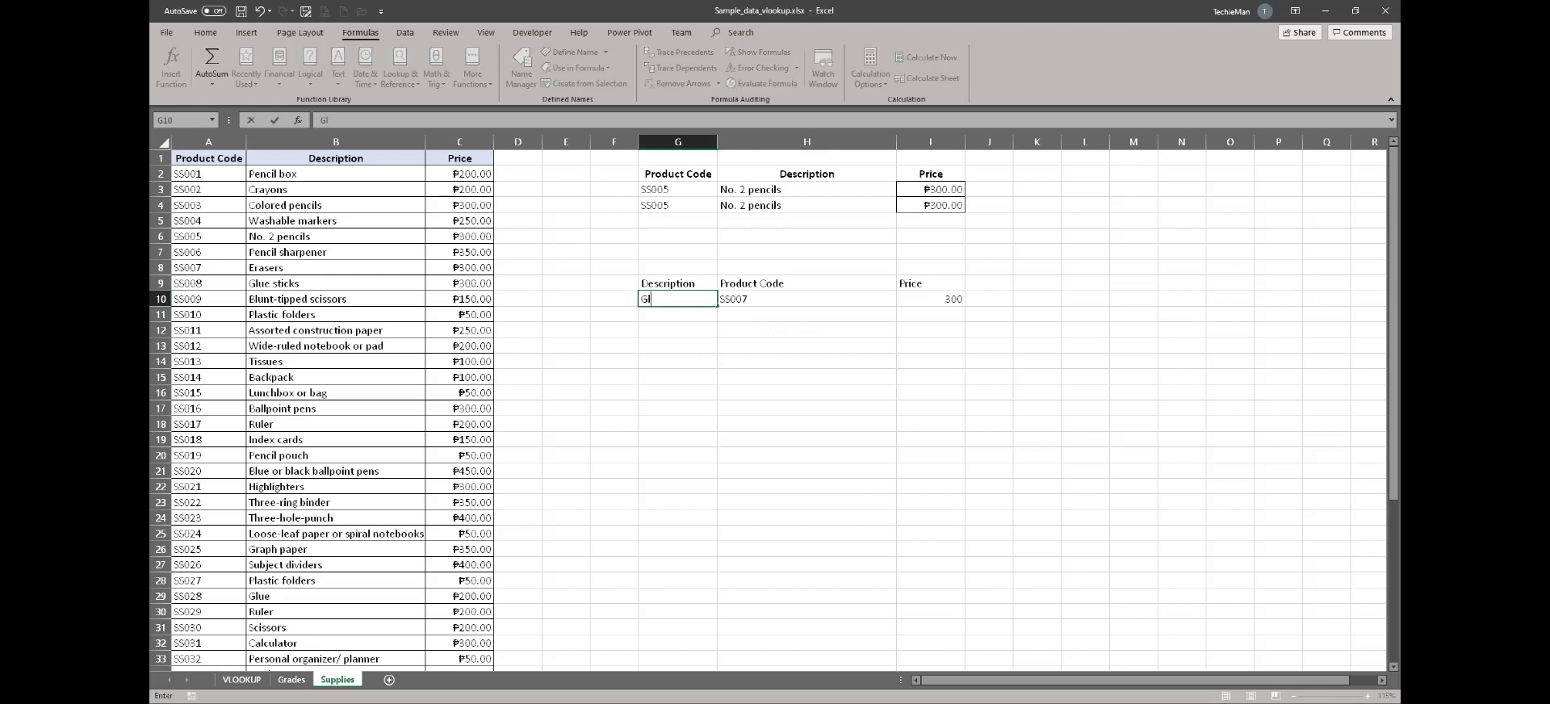
{"action": "type", "text": "ue sticks"}
{"action": "key", "text": "Return"}
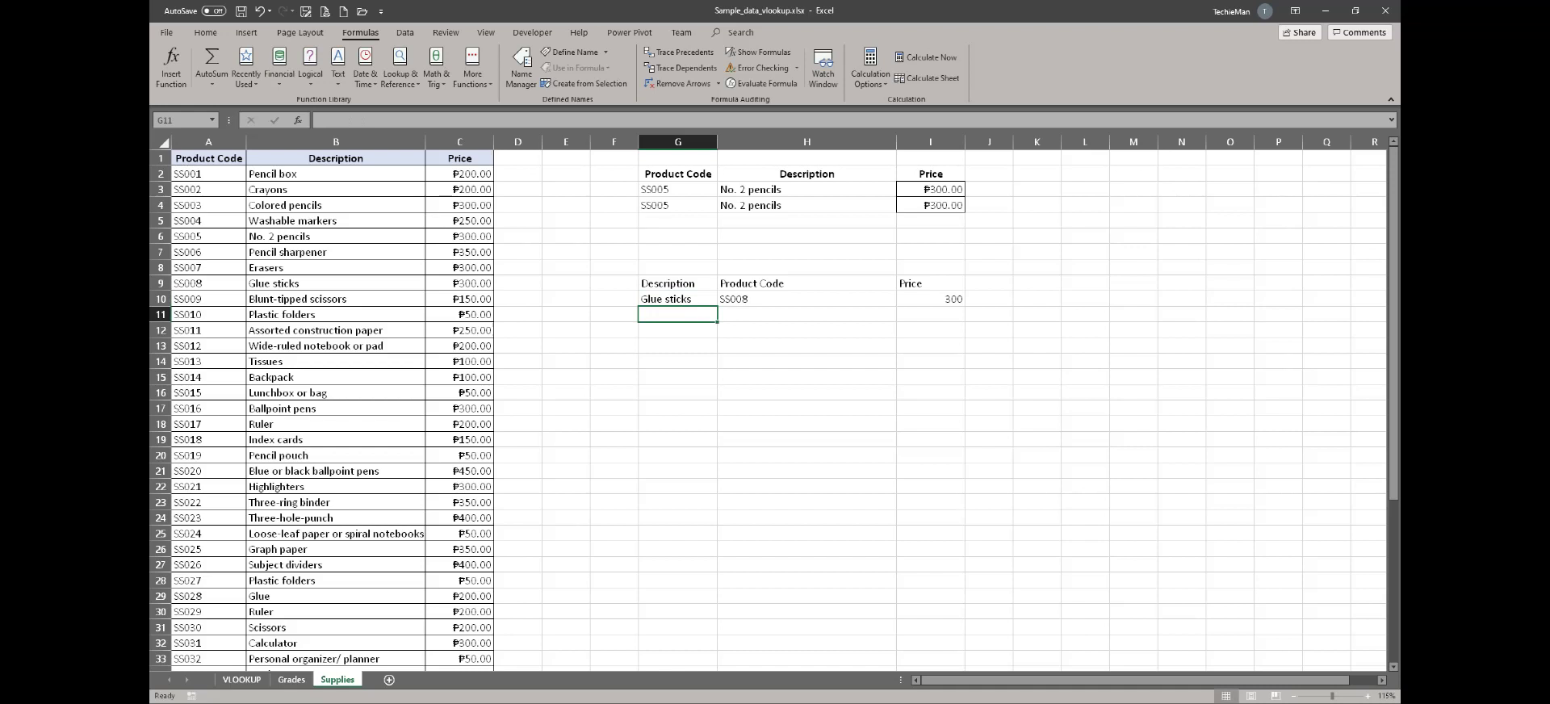
{"action": "left_click", "coordinate": [677, 299]}
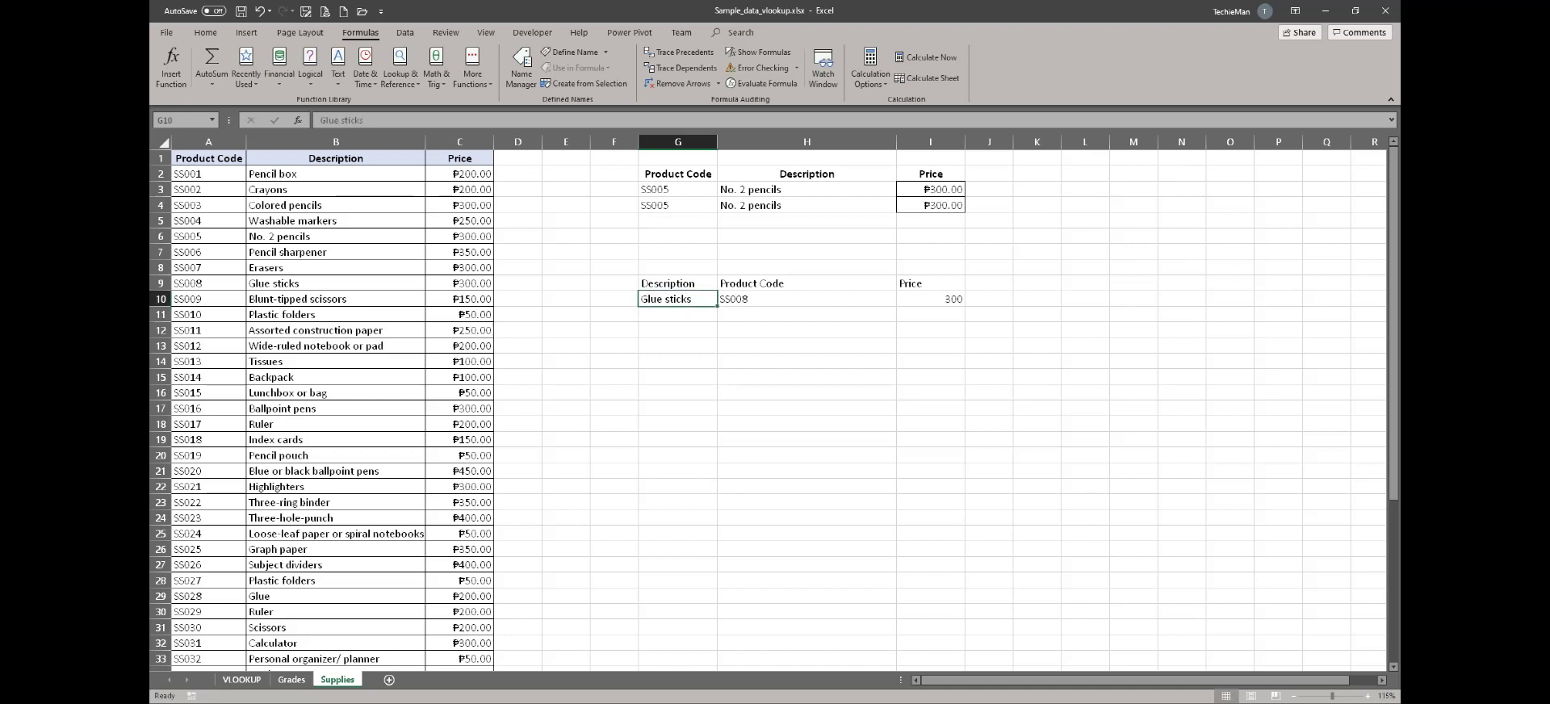
- Replace the lookup description in G10 with Plastic folders to test the reverse lookup with another item
{"action": "type", "text": "Plast"}
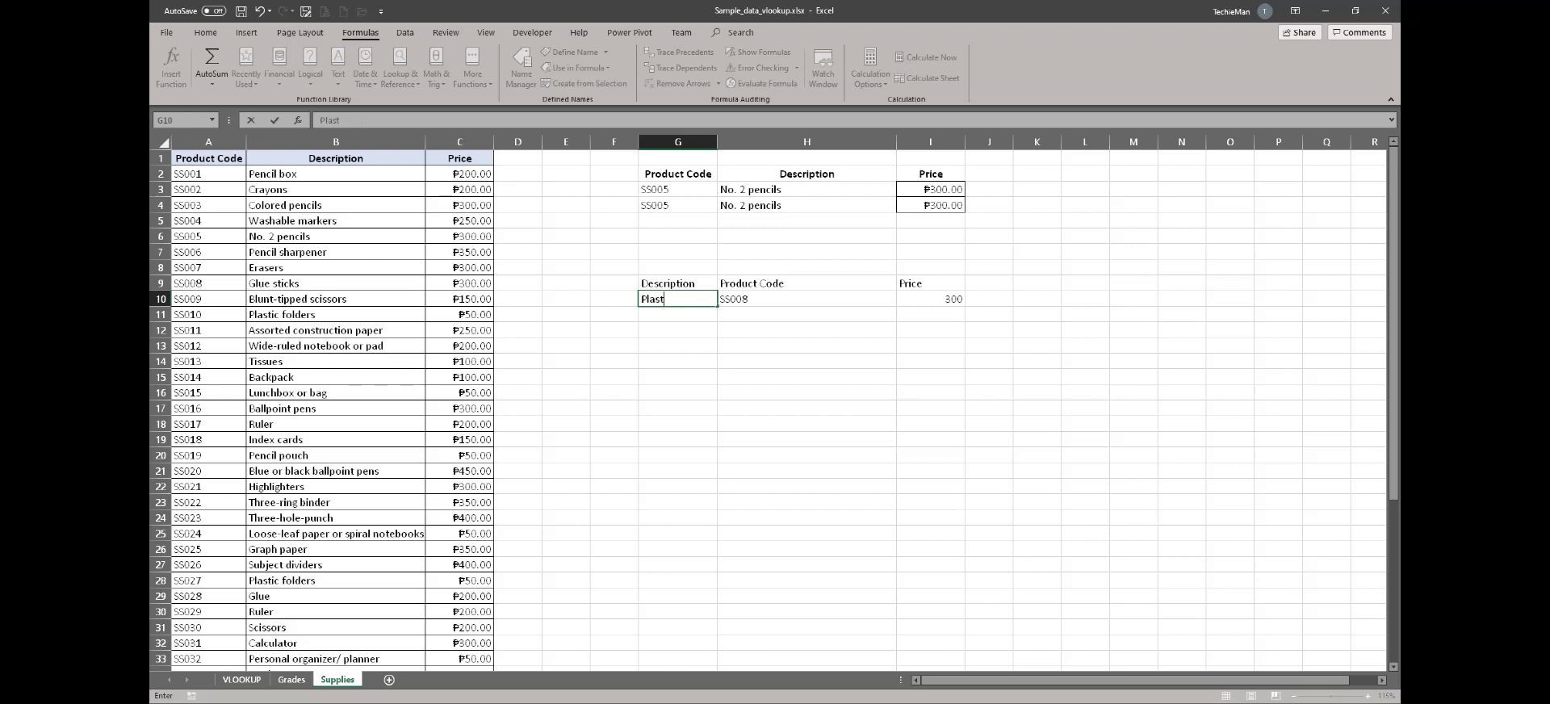
{"action": "type", "text": "ic folders"}
{"action": "key", "text": "Return"}
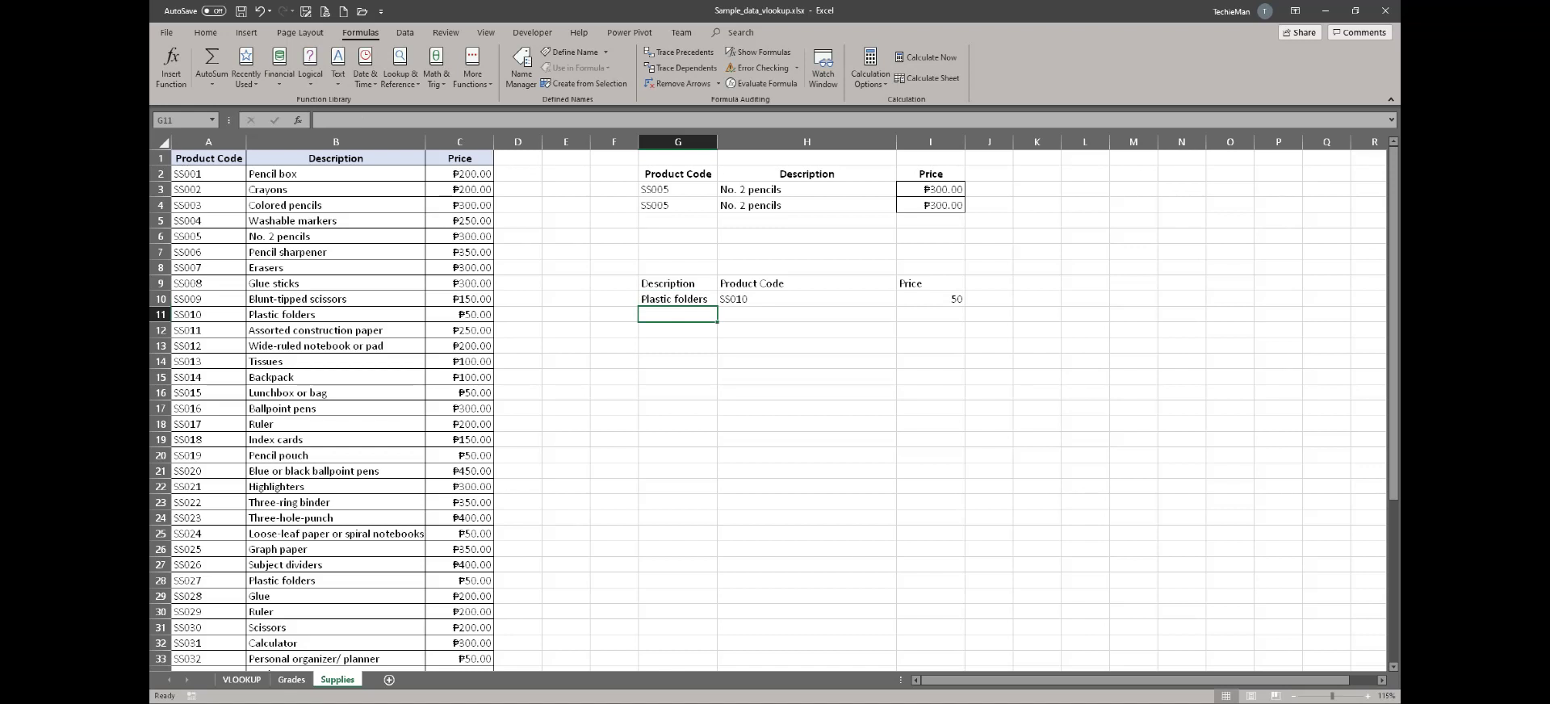
- Replace the lookup description in G10 with the singular Tissue to test an inexact description
{"action": "left_click", "coordinate": [678, 299]}
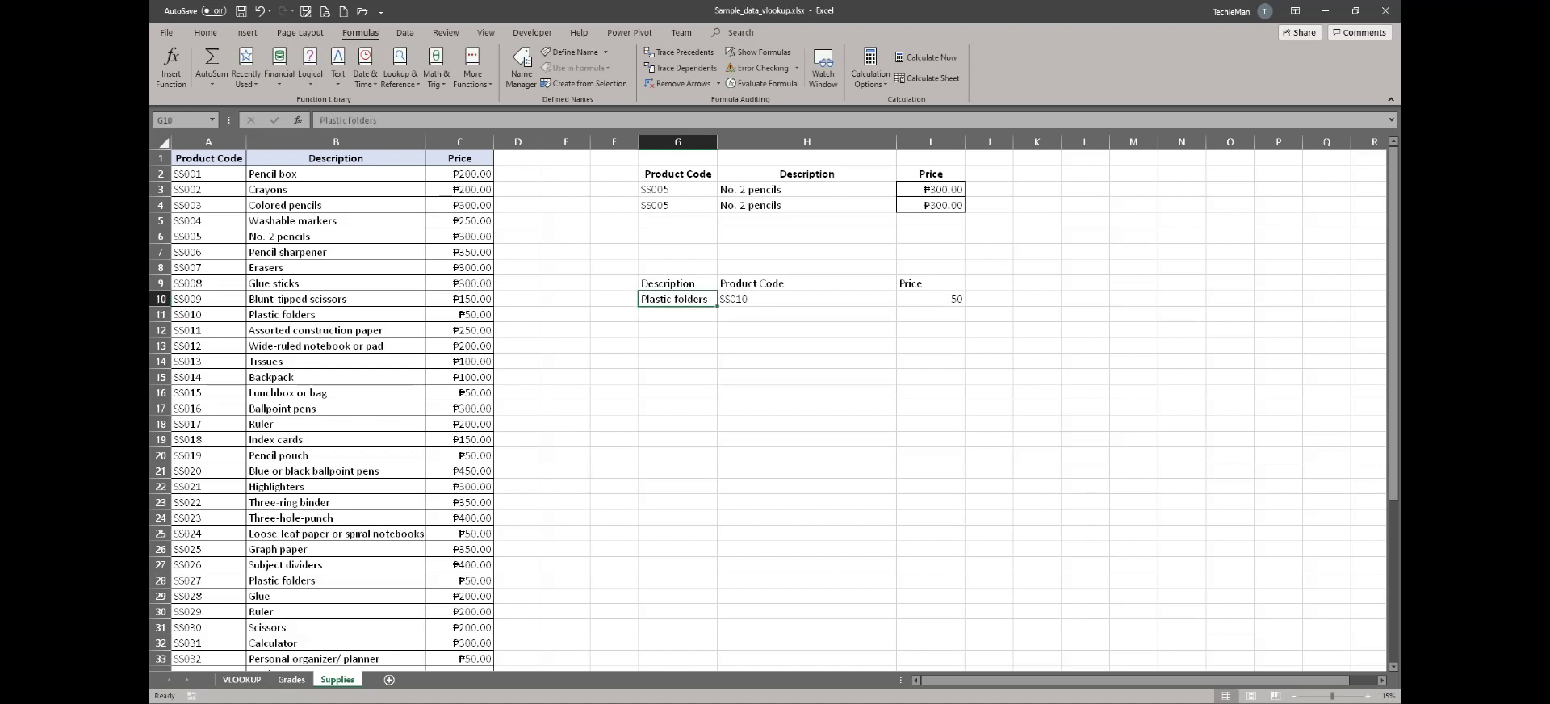
{"action": "type", "text": "Tissue"}
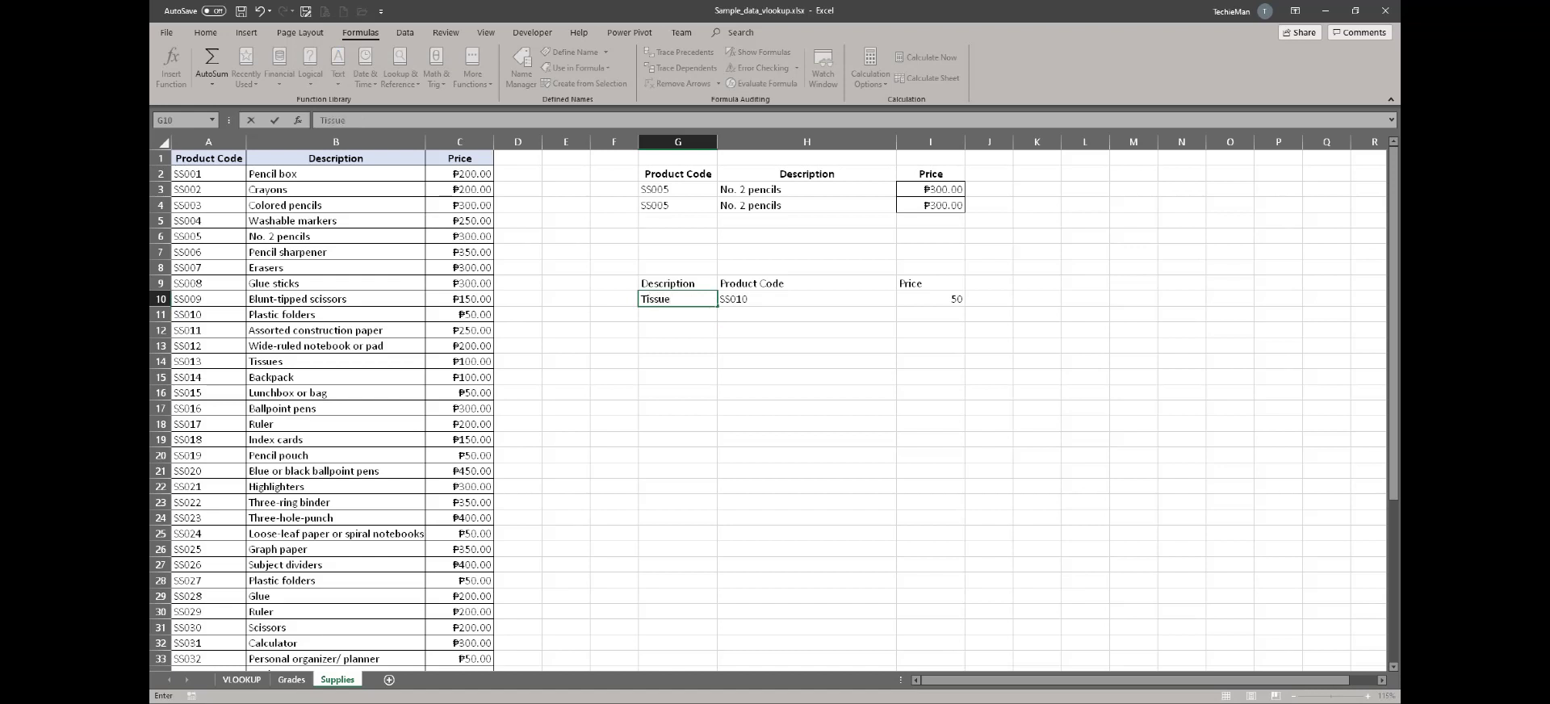
{"action": "key", "text": "Return"}
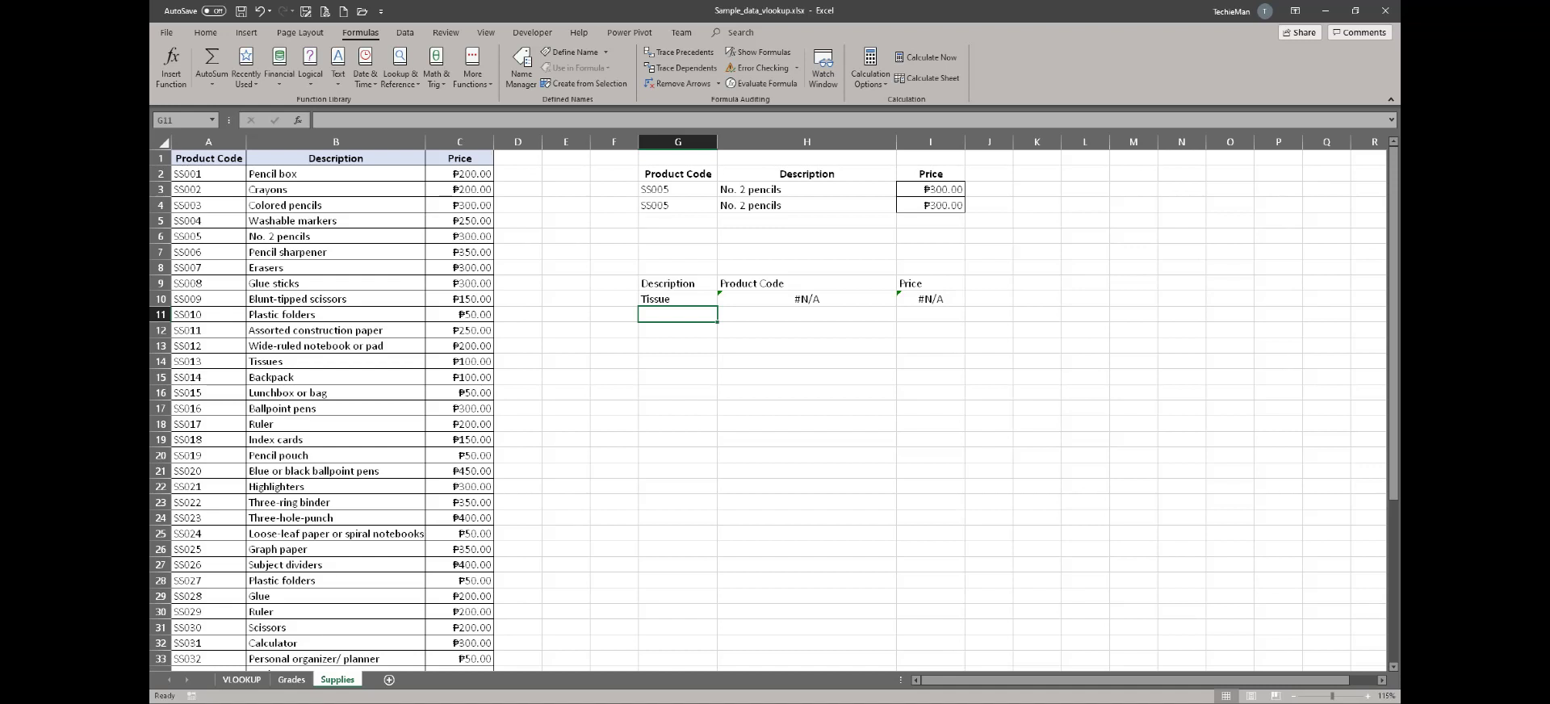
- Correct the lookup description in G10 to Tissues so it exactly matches the Description column
{"action": "left_click", "coordinate": [678, 299]}
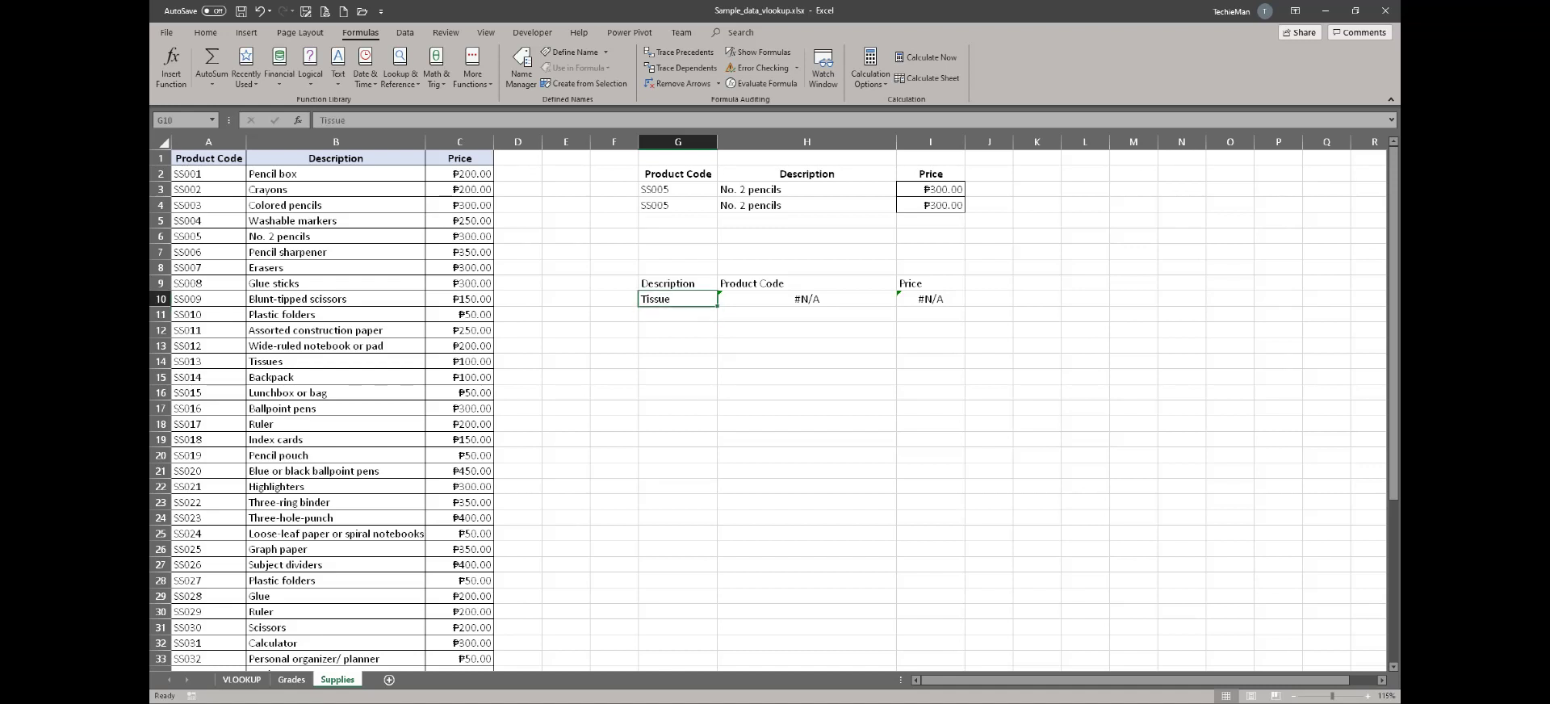
{"action": "key", "text": "F2"}
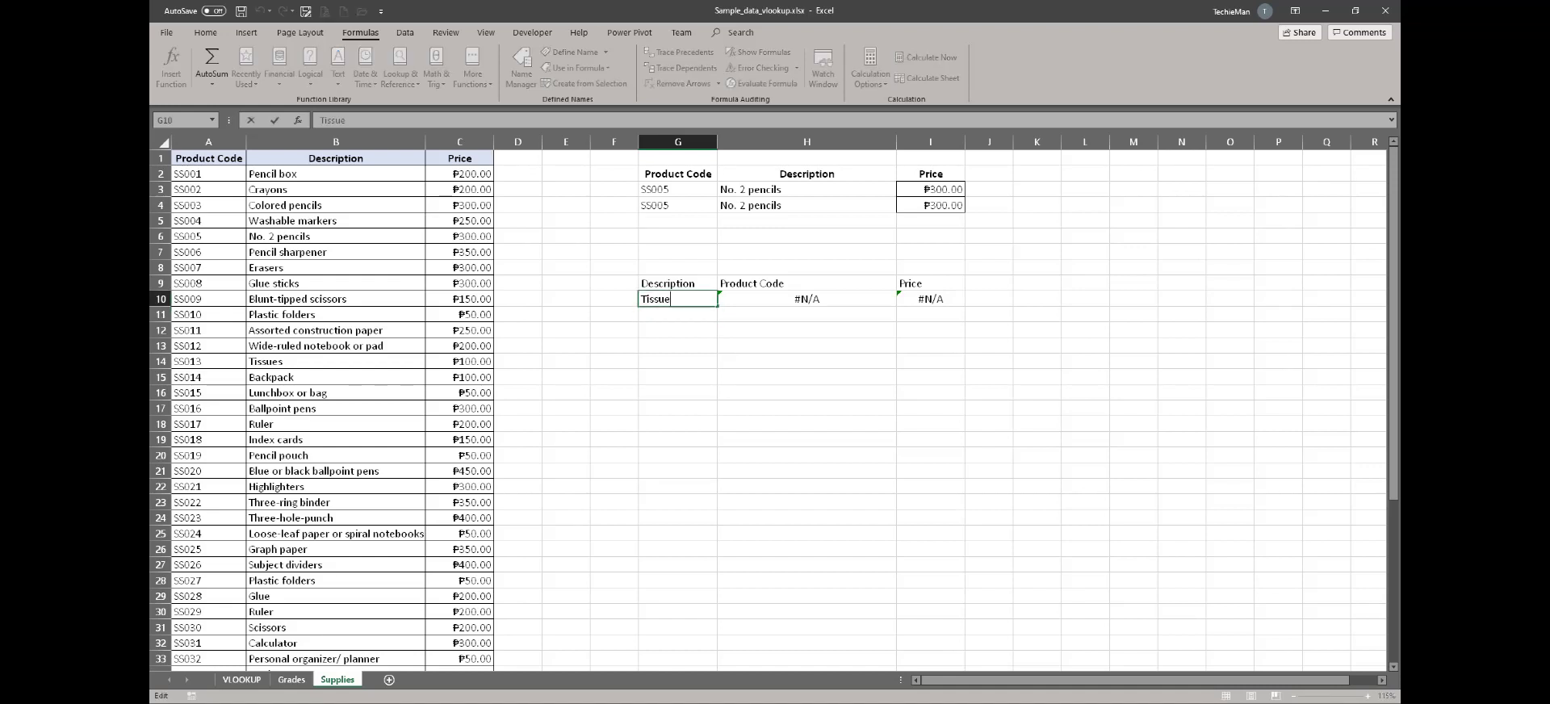
{"action": "type", "text": "s"}
{"action": "key", "text": "Return"}
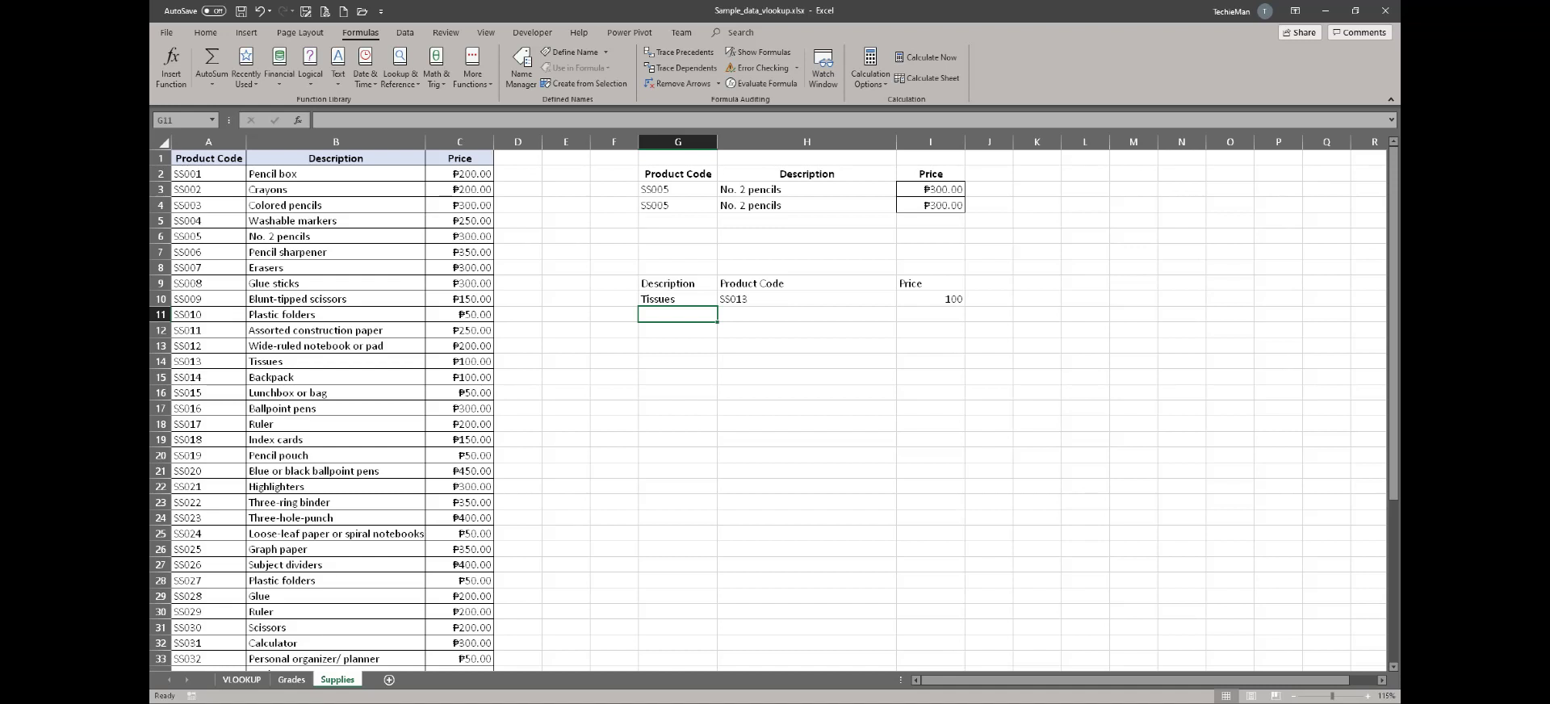
- Shorten the lookup description in G10 back to Tissue and check the Product Code and Price result cells
{"action": "left_click", "coordinate": [677, 300]}
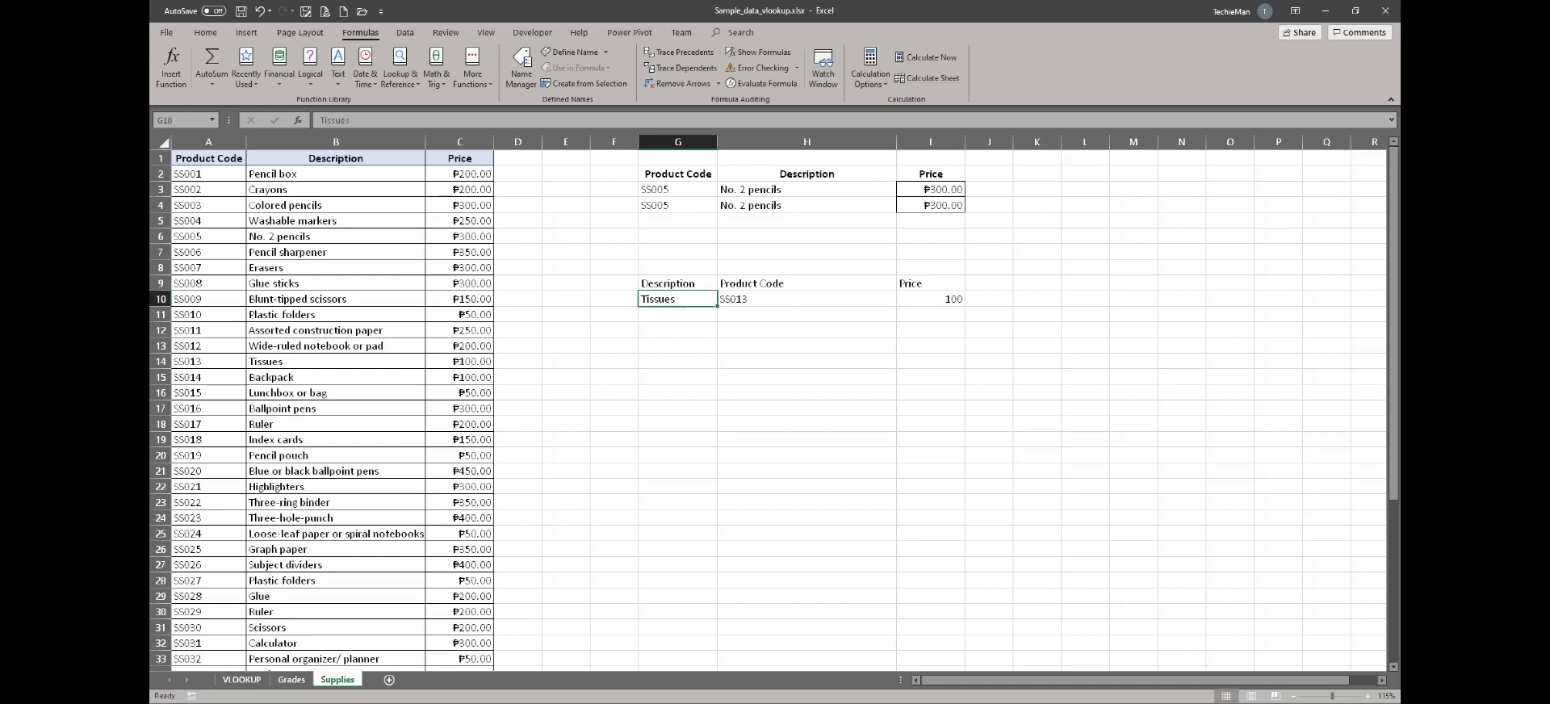
{"action": "key", "text": "F2"}
{"action": "key", "text": "BackSpace"}
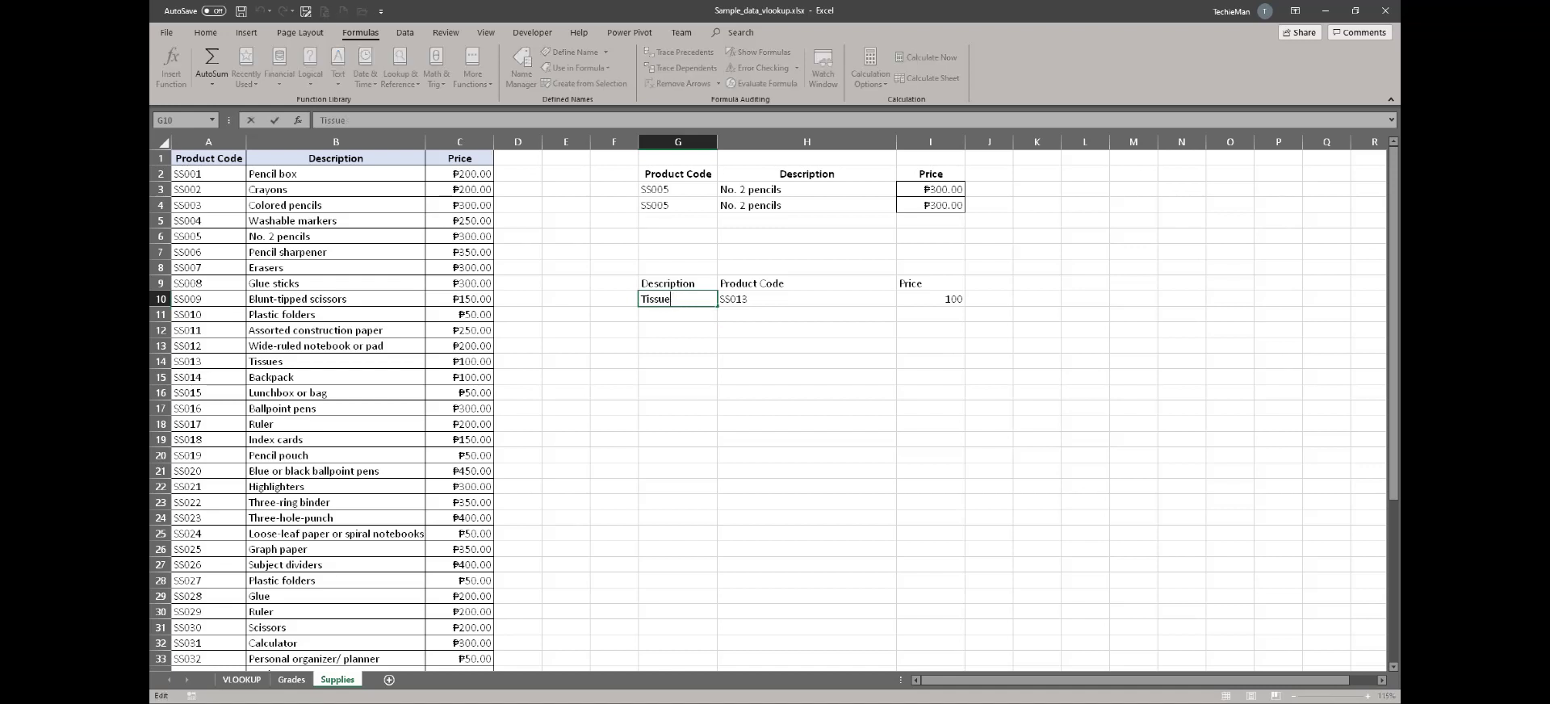
{"action": "key", "text": "Return"}
{"action": "key", "text": "Up"}
{"action": "key", "text": "Right"}
{"action": "key", "text": "Right"}
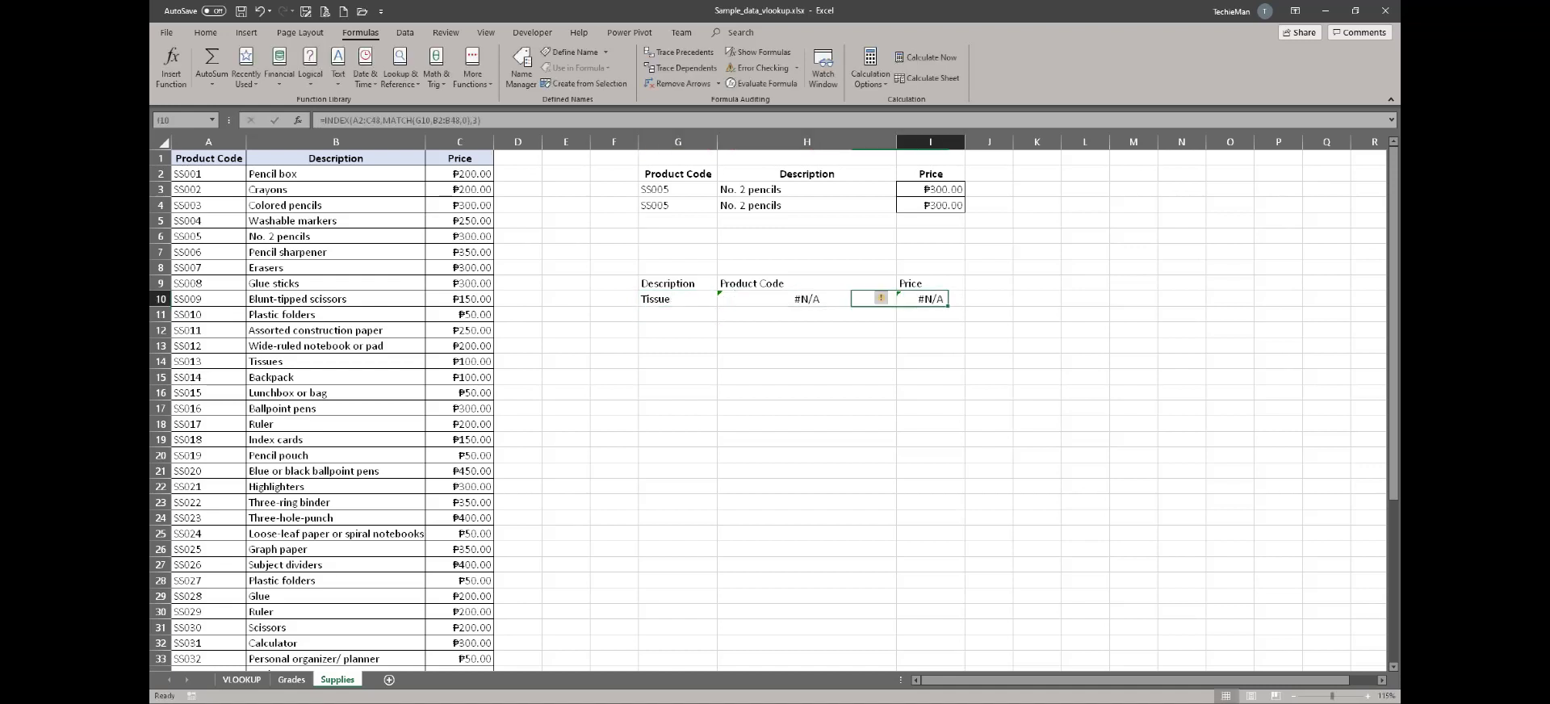
{"action": "key", "text": "Left"}
{"action": "key", "text": "Right"}
{"action": "key", "text": "Left"}
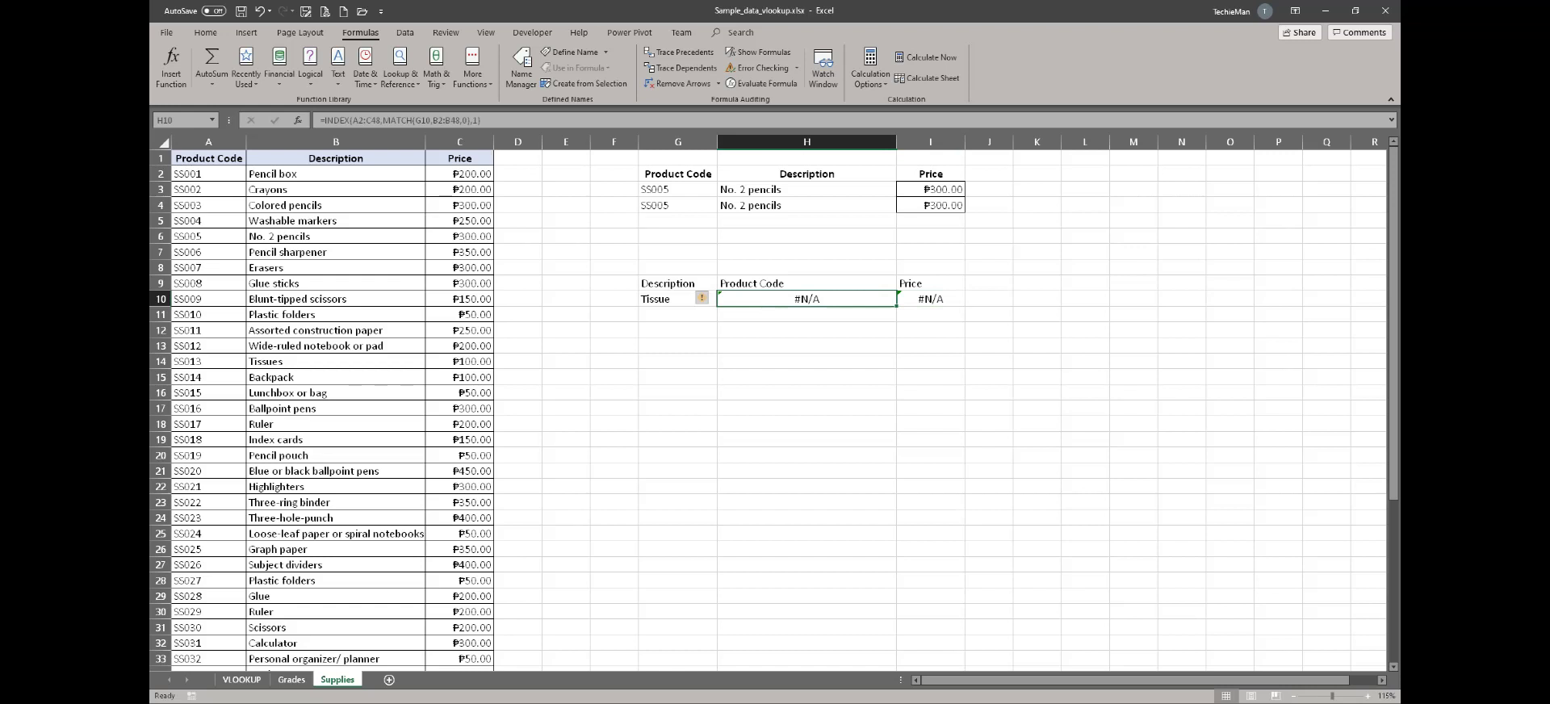
{"action": "key", "text": "Down"}
{"action": "key", "text": "Up"}
{"action": "key", "text": "Left"}
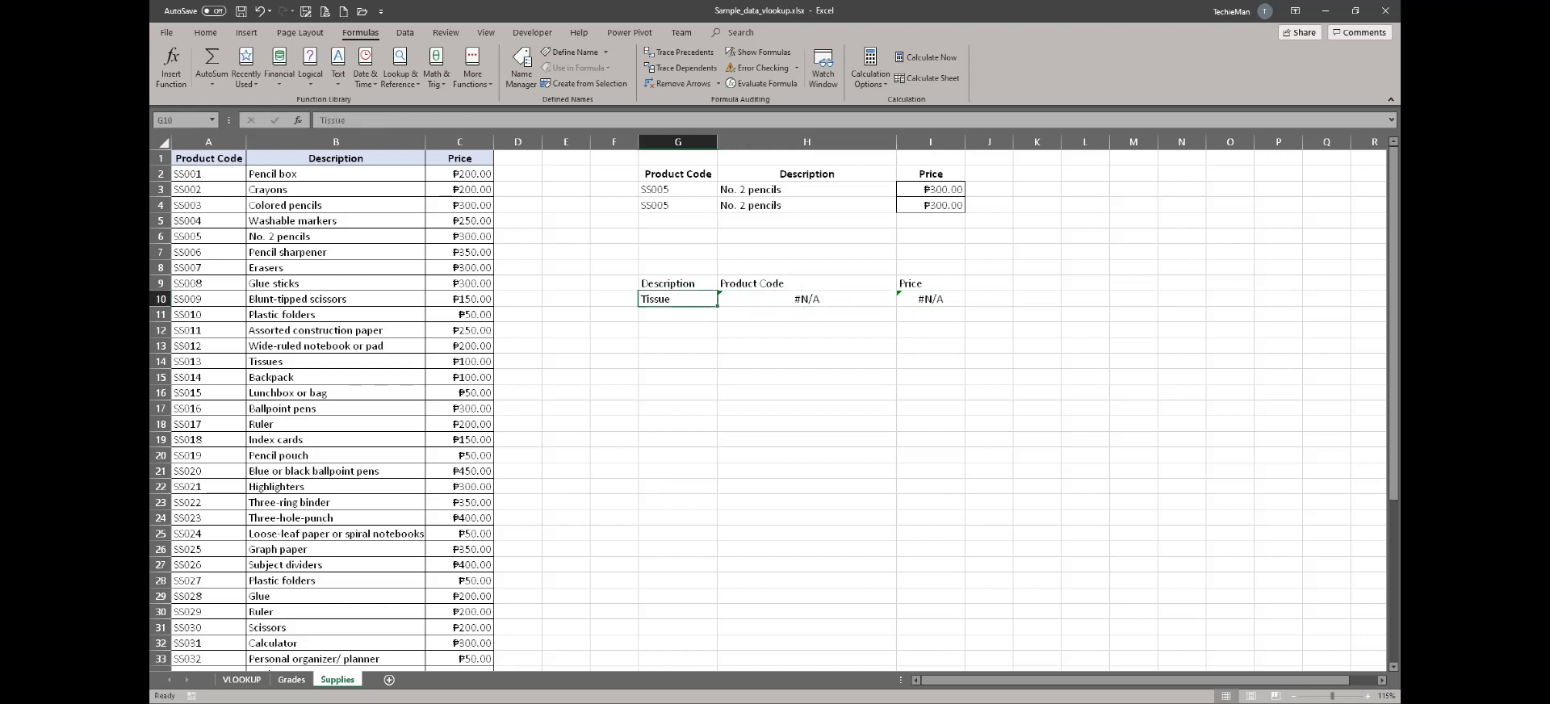
- Restore the lookup description in G10 to Tissues and check the Price result in I10
{"action": "key", "text": "F2"}
{"action": "type", "text": "s"}
{"action": "key", "text": "Return"}
{"action": "key", "text": "Up"}
{"action": "key", "text": "Down"}
{"action": "key", "text": "Down"}
{"action": "key", "text": "Up"}
{"action": "key", "text": "Up"}
{"action": "key", "text": "Right"}
{"action": "key", "text": "Right"}
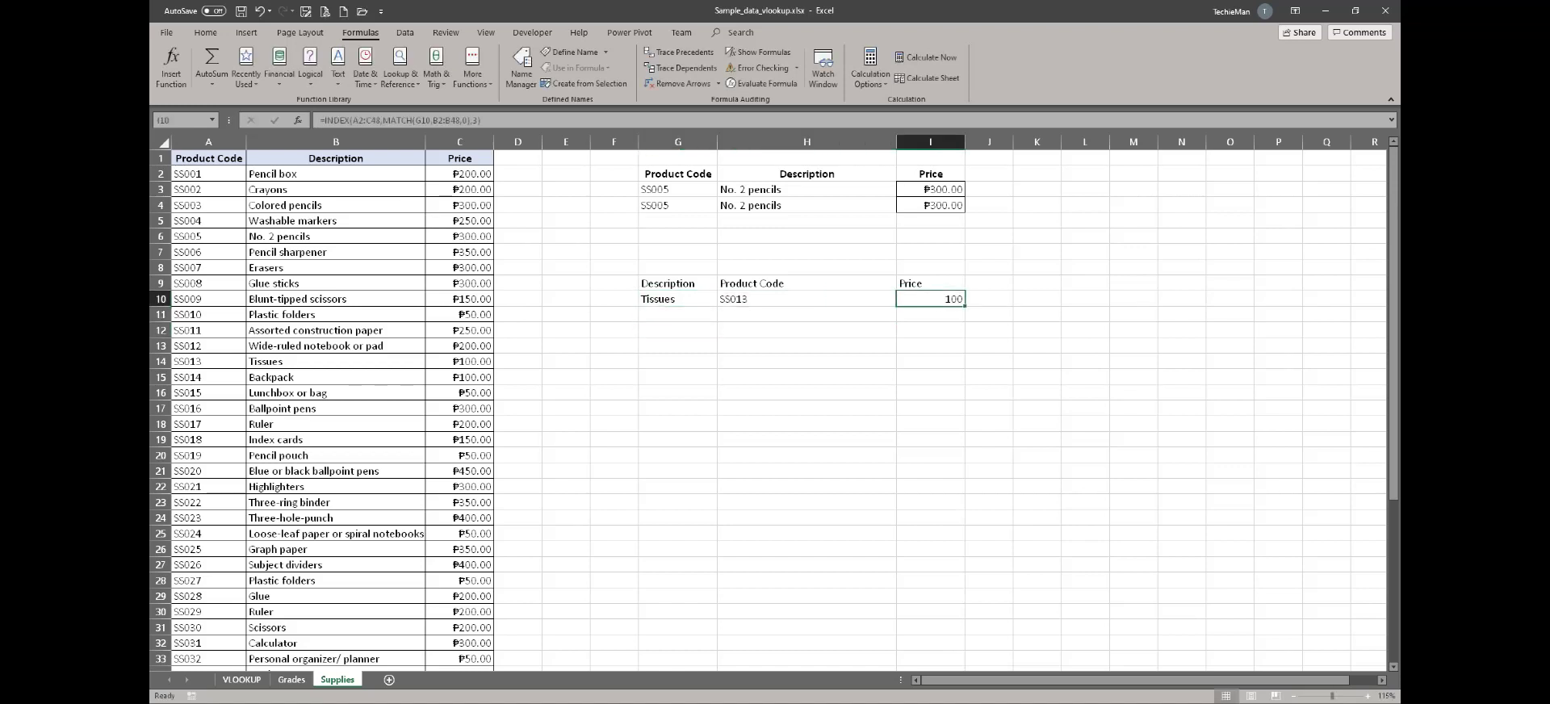
- Examine the arguments of the INDEX and MATCH formula in Product Code cell H10 without changing it
{"action": "key", "text": "Left"}
{"action": "key", "text": "Left"}
{"action": "key", "text": "Right"}
{"action": "key", "text": "Right"}
{"action": "key", "text": "Left"}
{"action": "key", "text": "Left"}
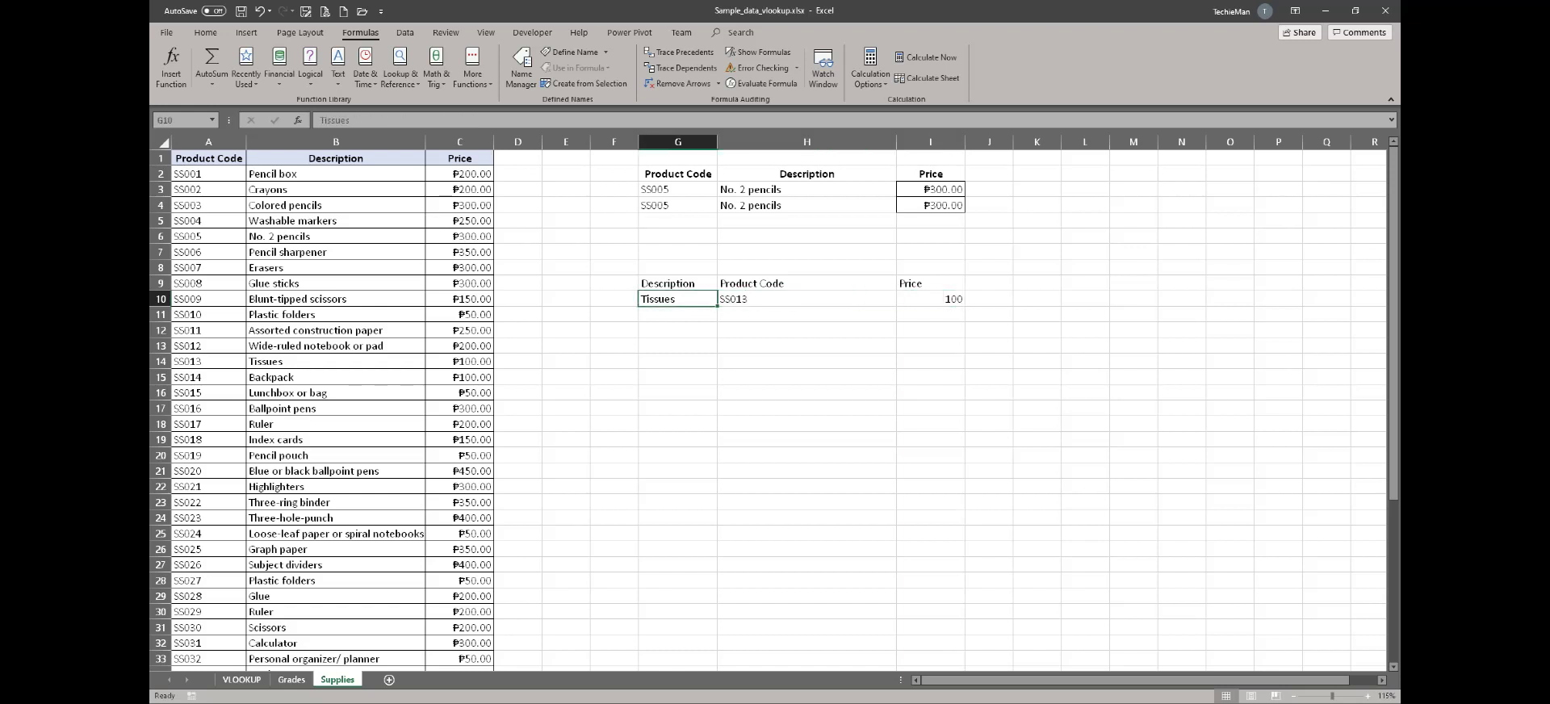
{"action": "key", "text": "Right"}
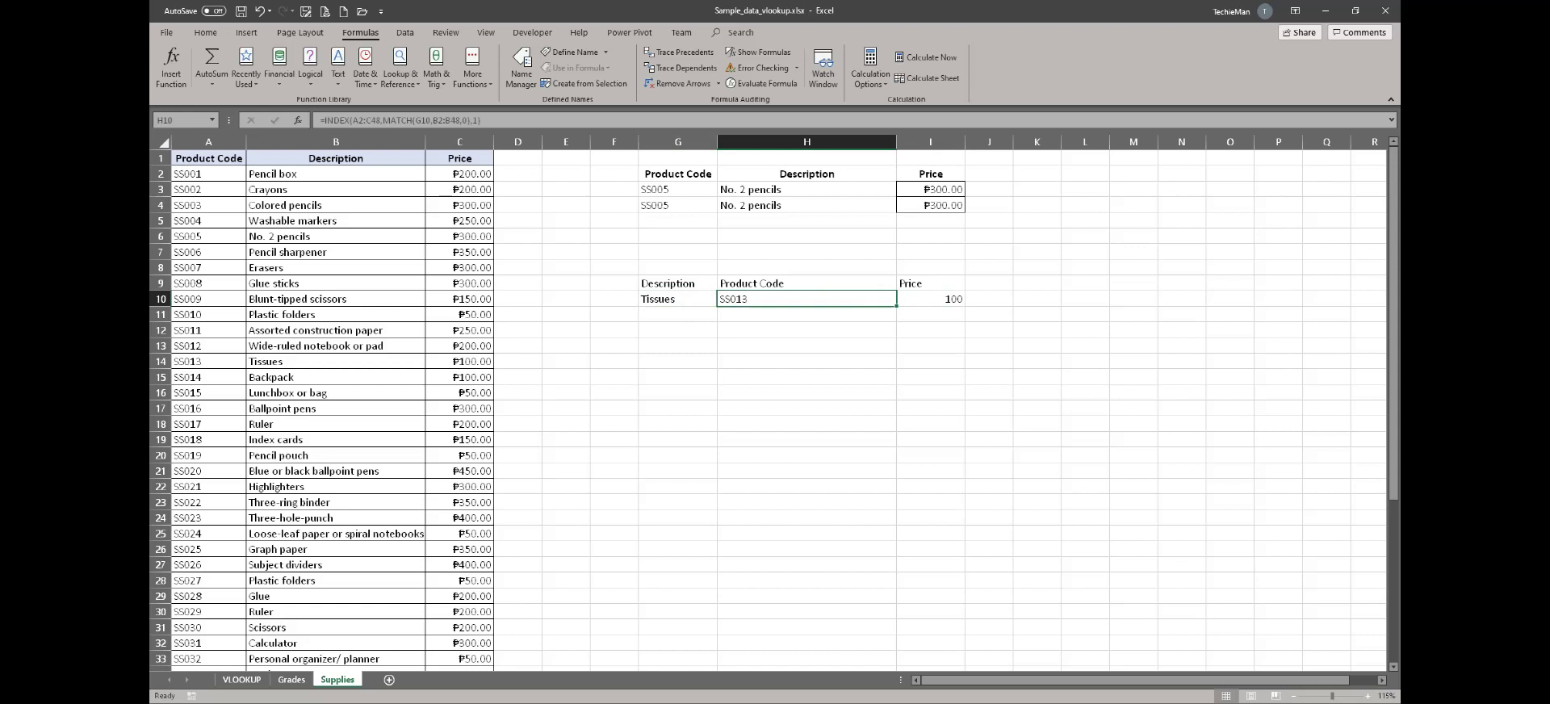
{"action": "key", "text": "F2"}
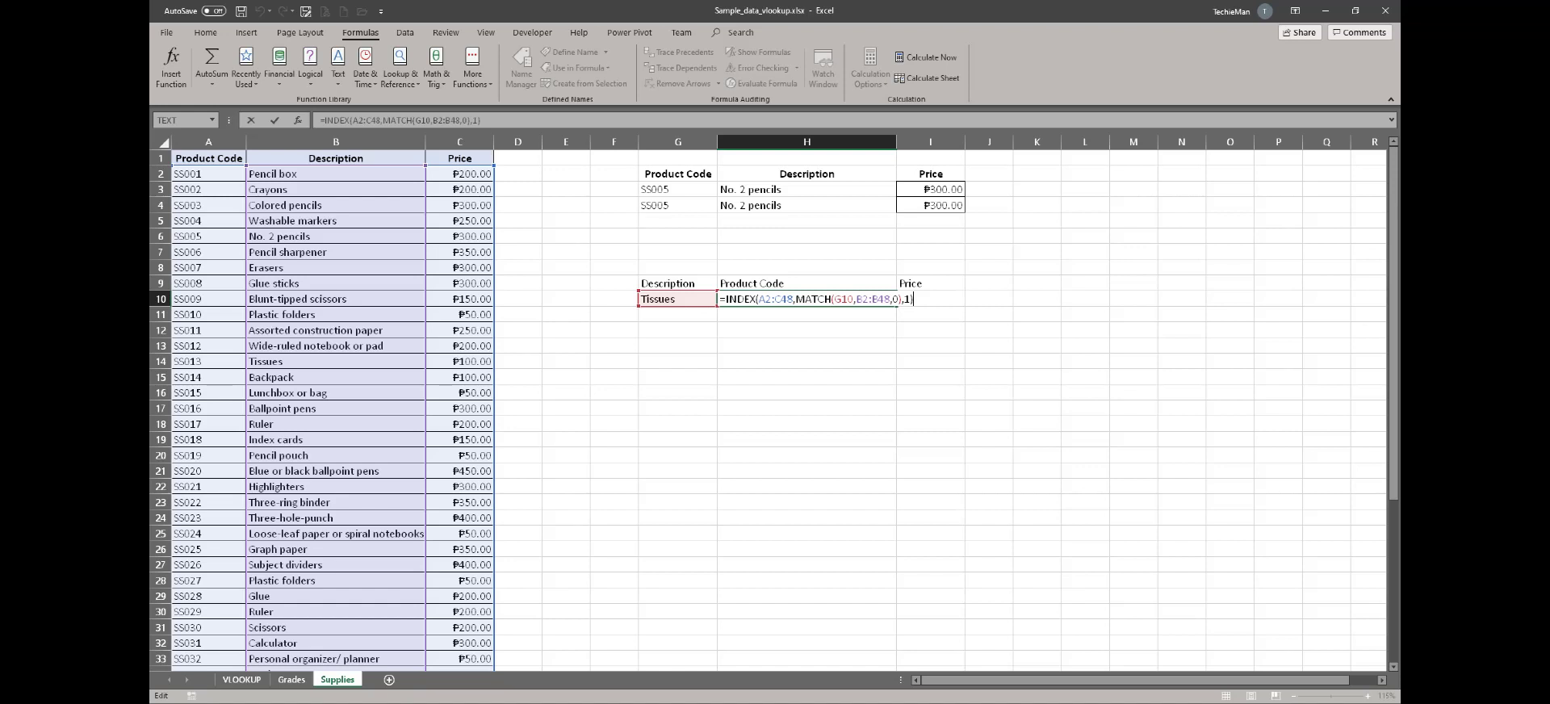
{"action": "key", "text": "Return"}
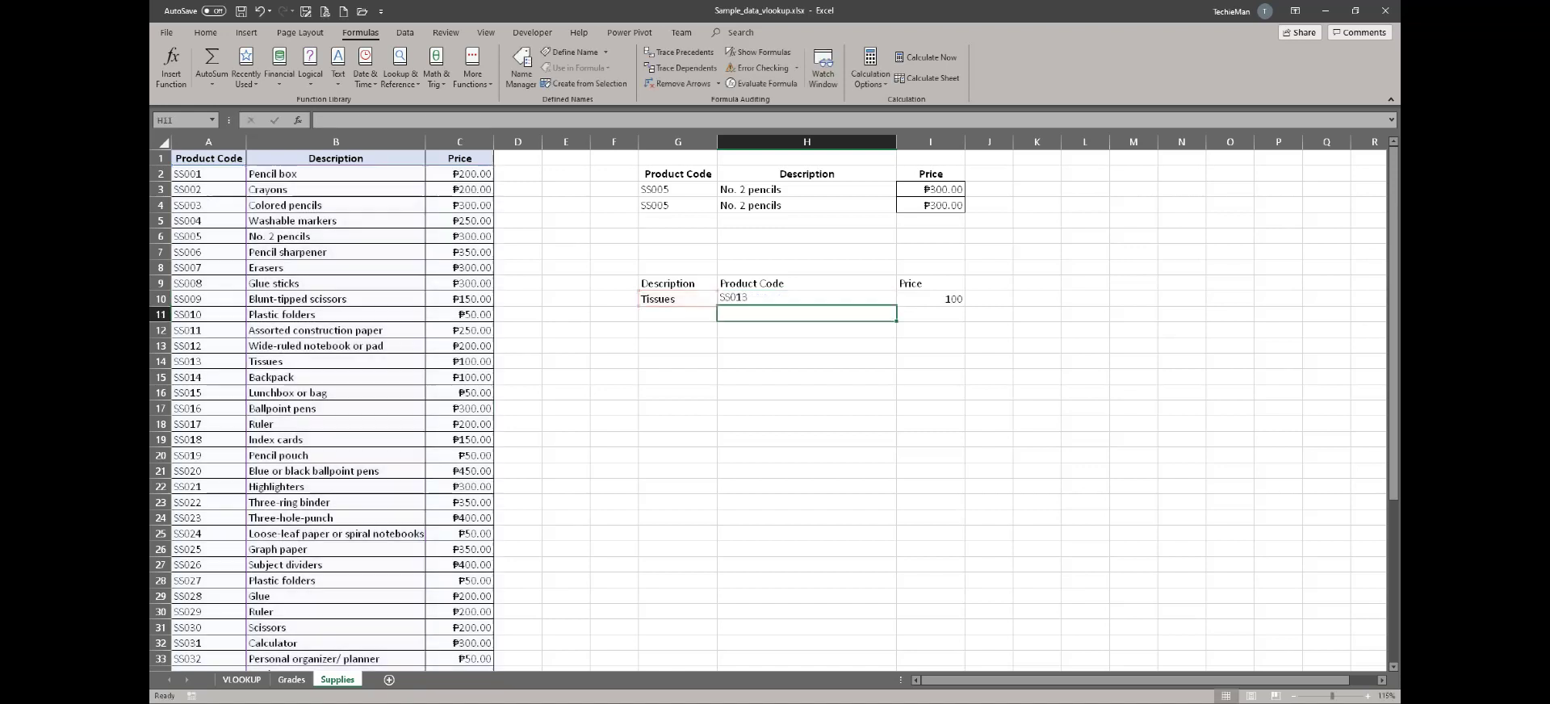